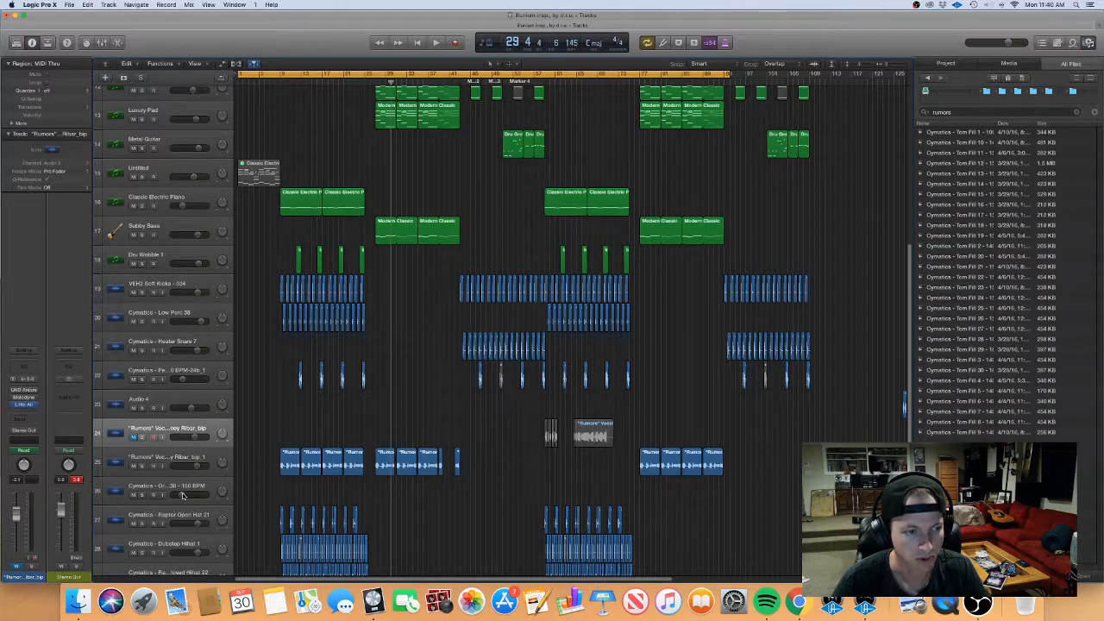
left_click(28, 409)
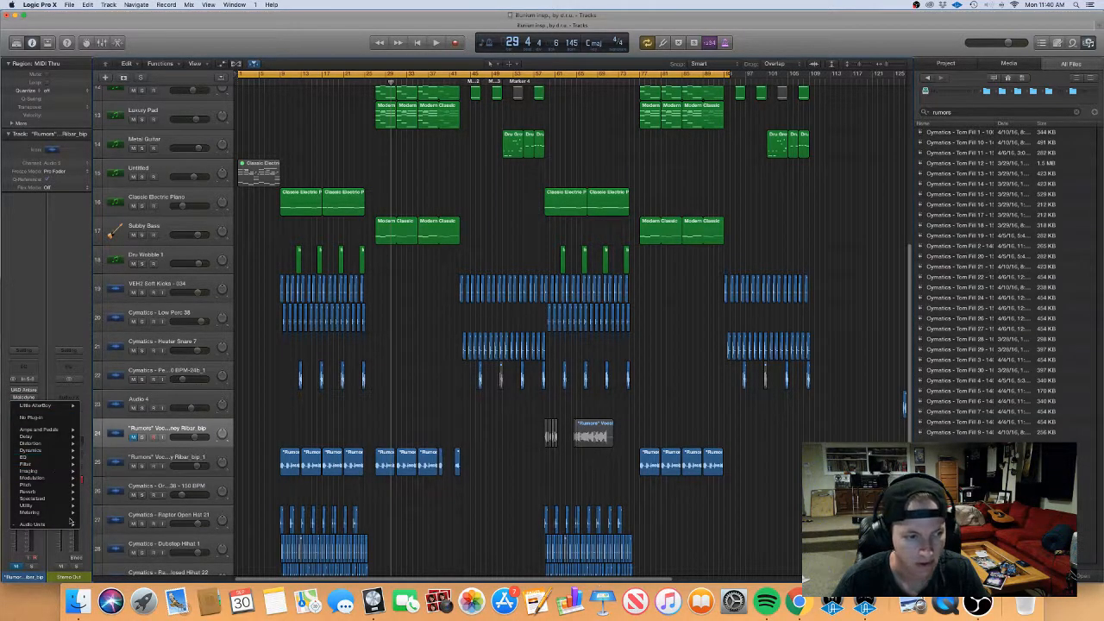
mouse_move(71, 525)
left_click(185, 548)
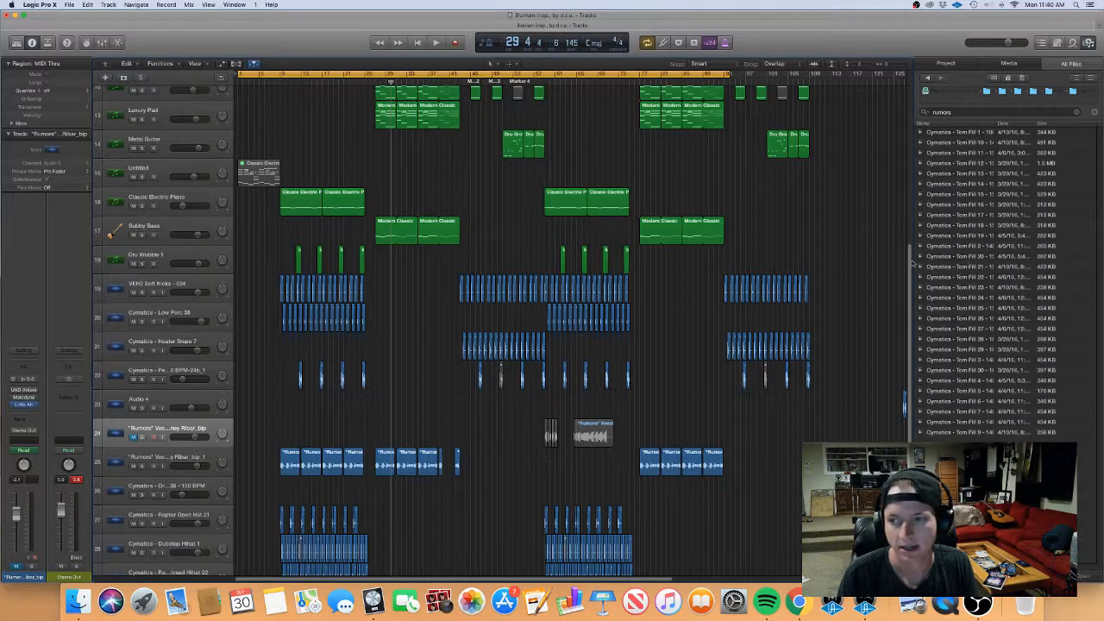
Step: Look over the lower tracks of the arrangement and play the song from the beginning
scroll(909, 315, "down", 5)
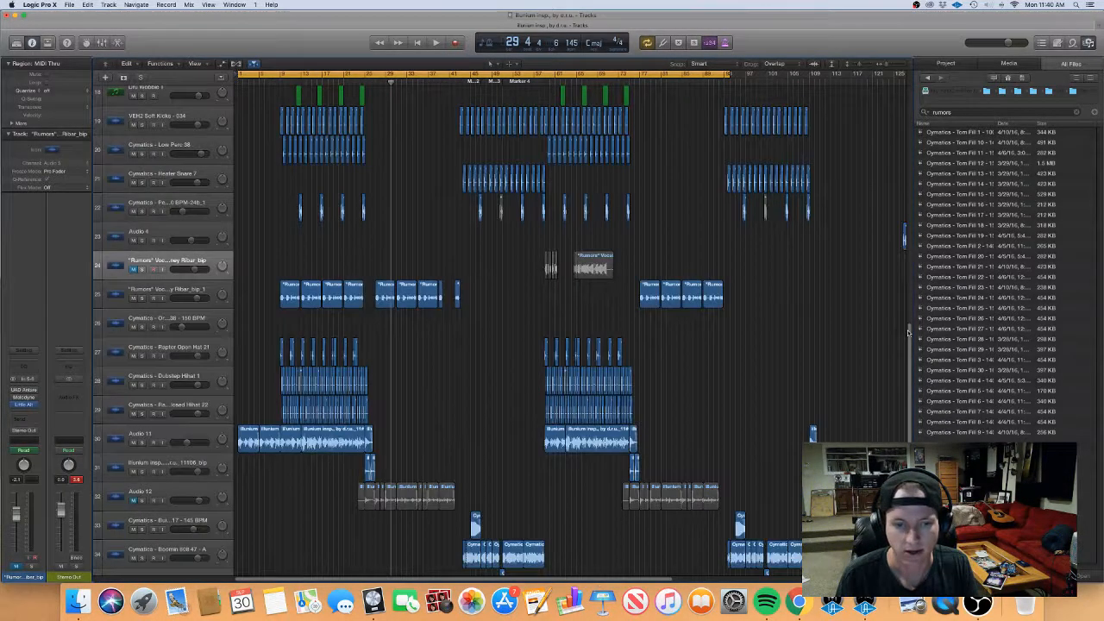
scroll(911, 346, "down", 2)
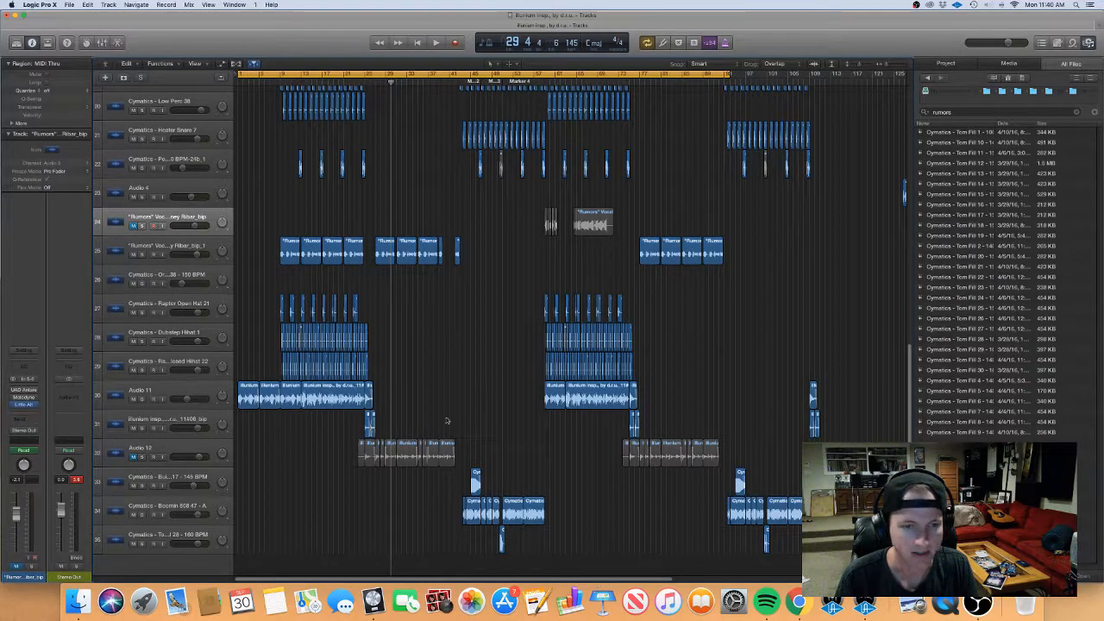
scroll(910, 354, "up", 3)
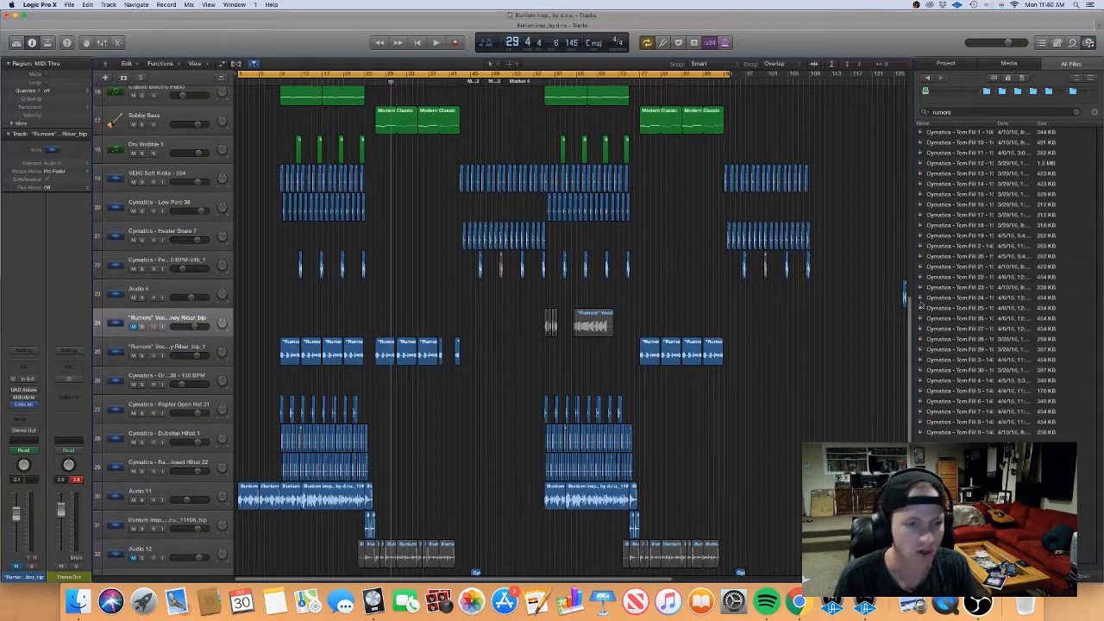
scroll(919, 300, "up", 1)
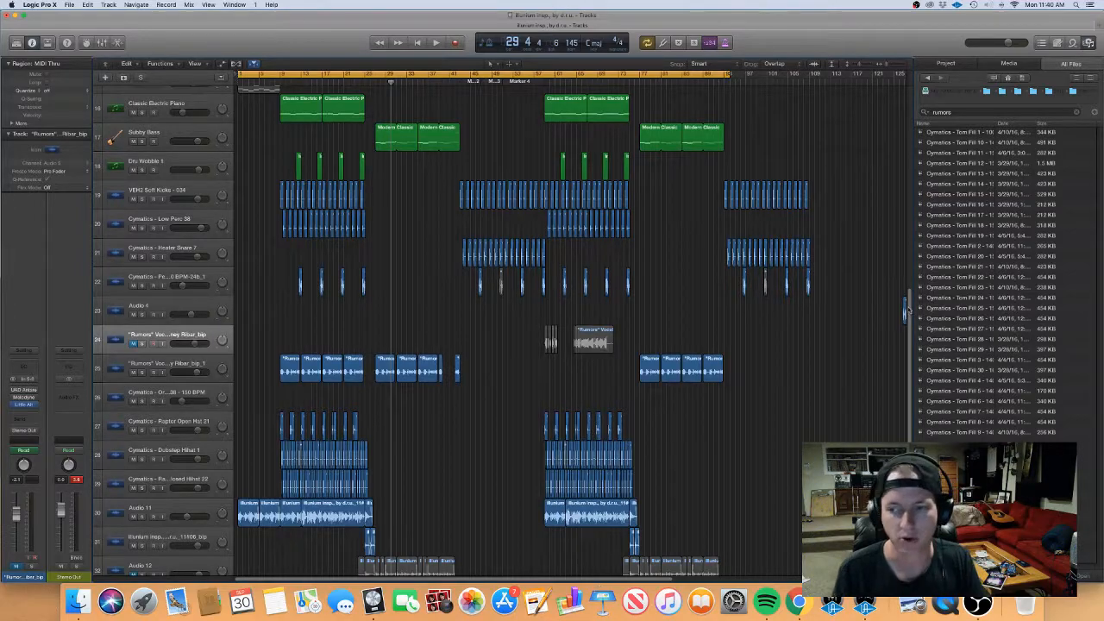
scroll(908, 328, "down", 3)
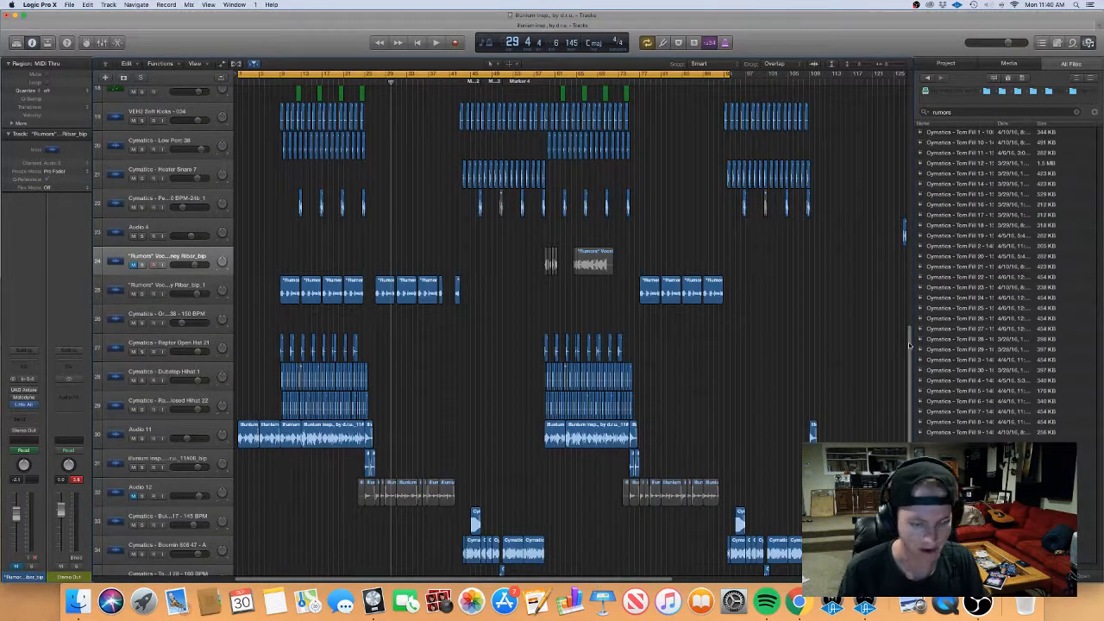
key("Return")
key("space")
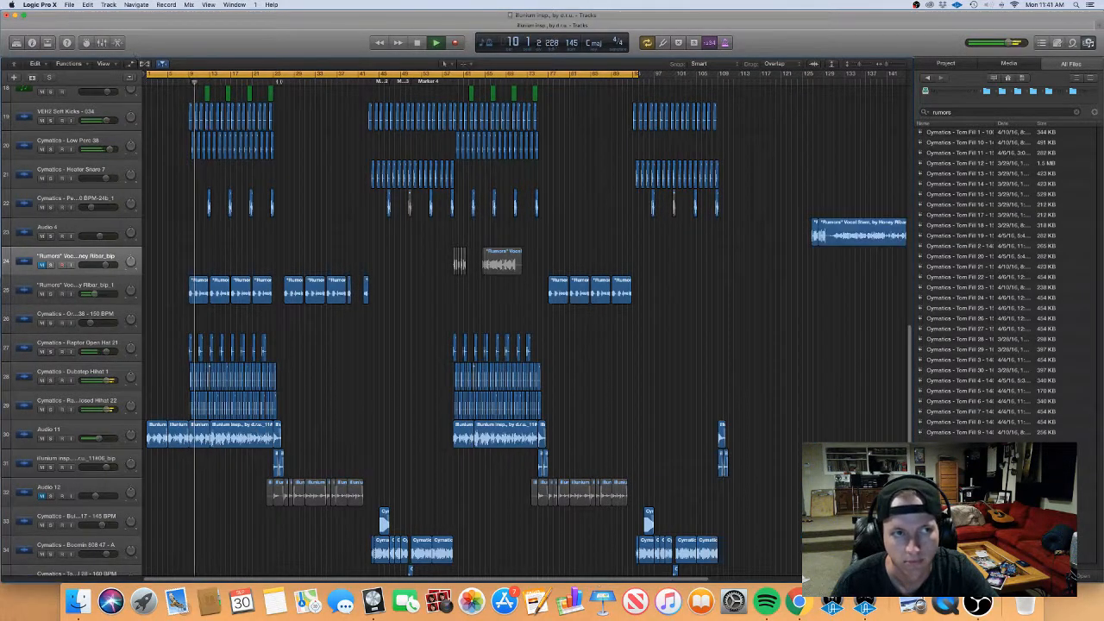
Step: Hide the inspector and the file browser, and shrink the track heights so all 35 tracks fit on screen
left_click(32, 42)
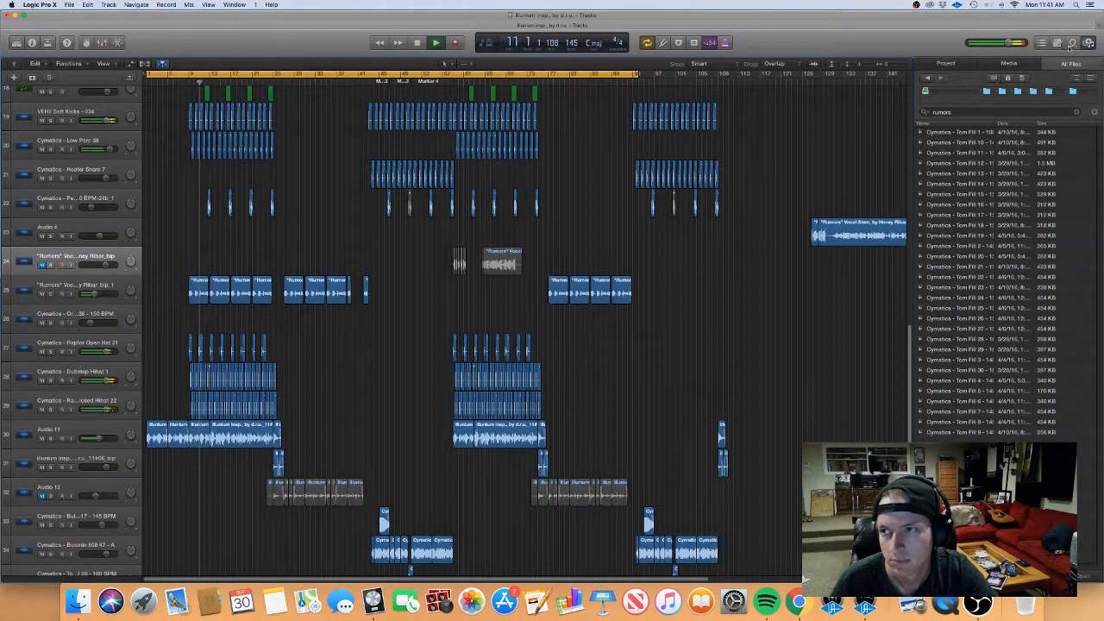
left_click(1070, 45)
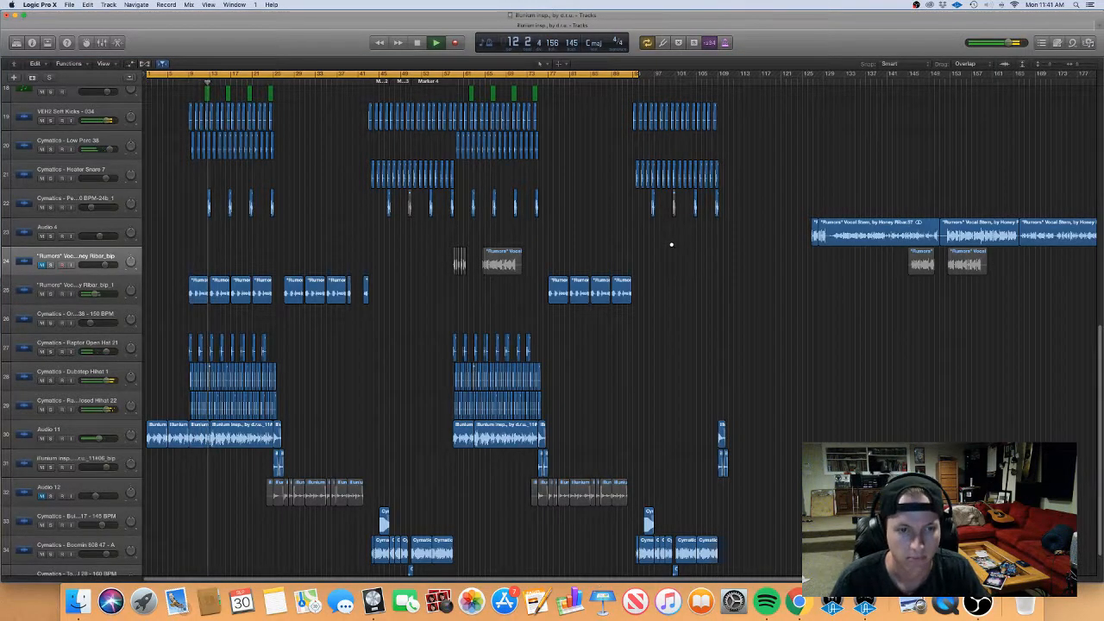
key("super+Right")
left_click_drag(1050, 63, 1047, 65)
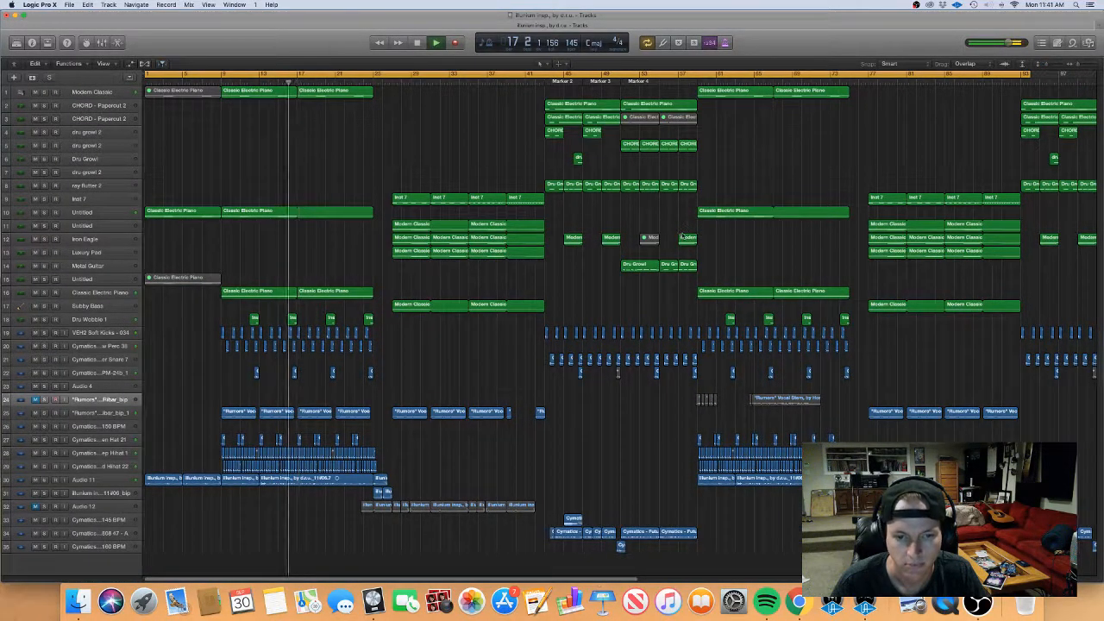
scroll(683, 235, "up", 2)
scroll(684, 235, "left", 2)
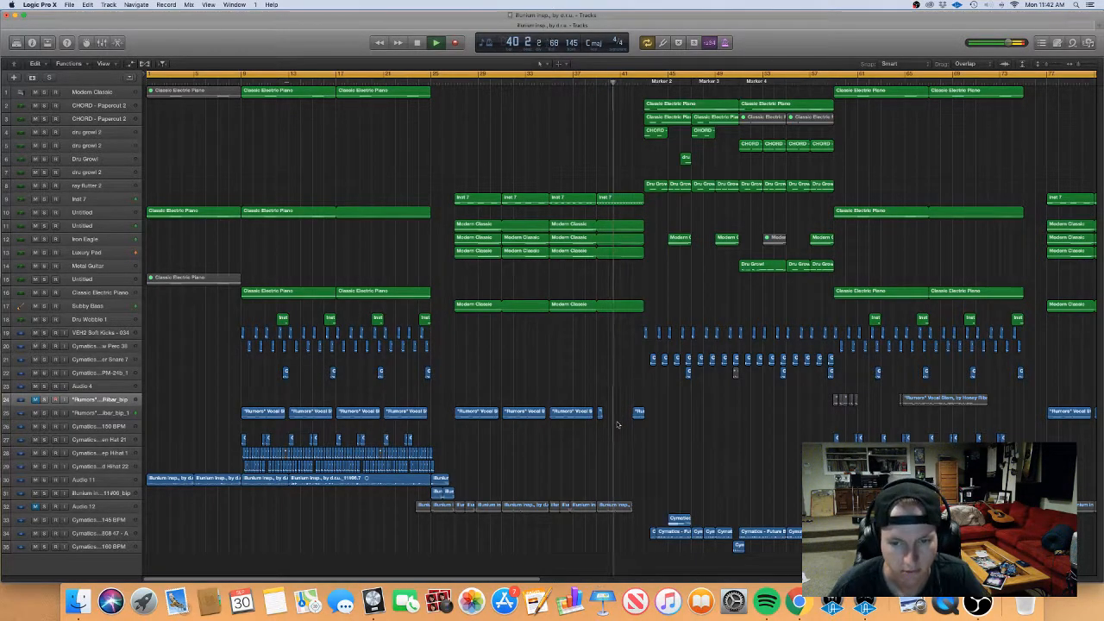
Step: Copy the short vocal chop at bar 39 on track 25 to bars 40 and 41
left_click_drag(600, 416, 622, 416)
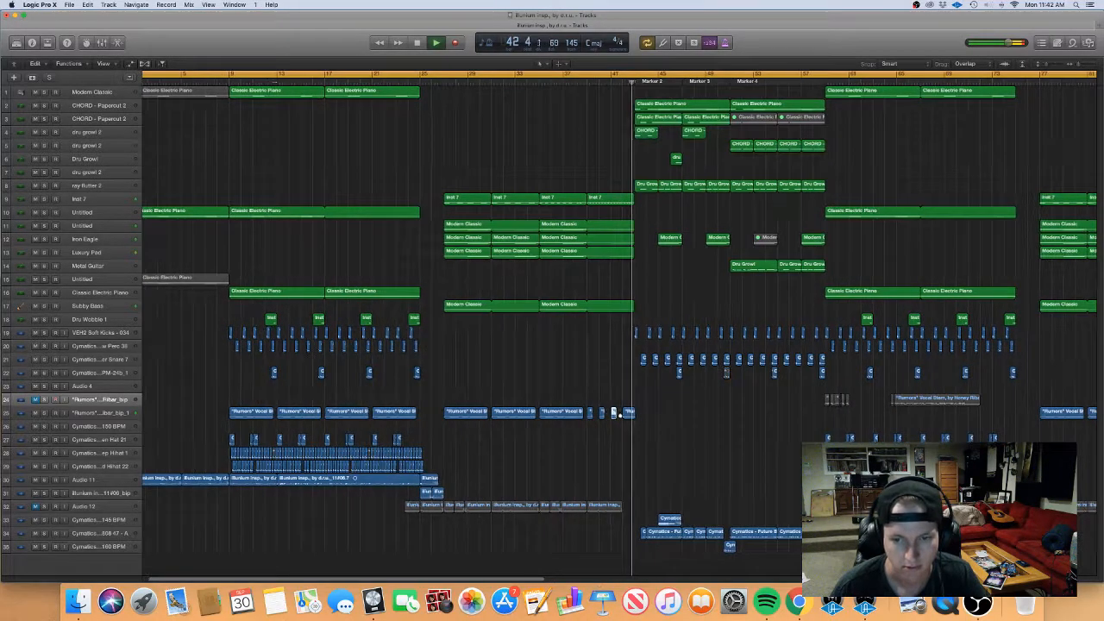
scroll(622, 416, "up", 3)
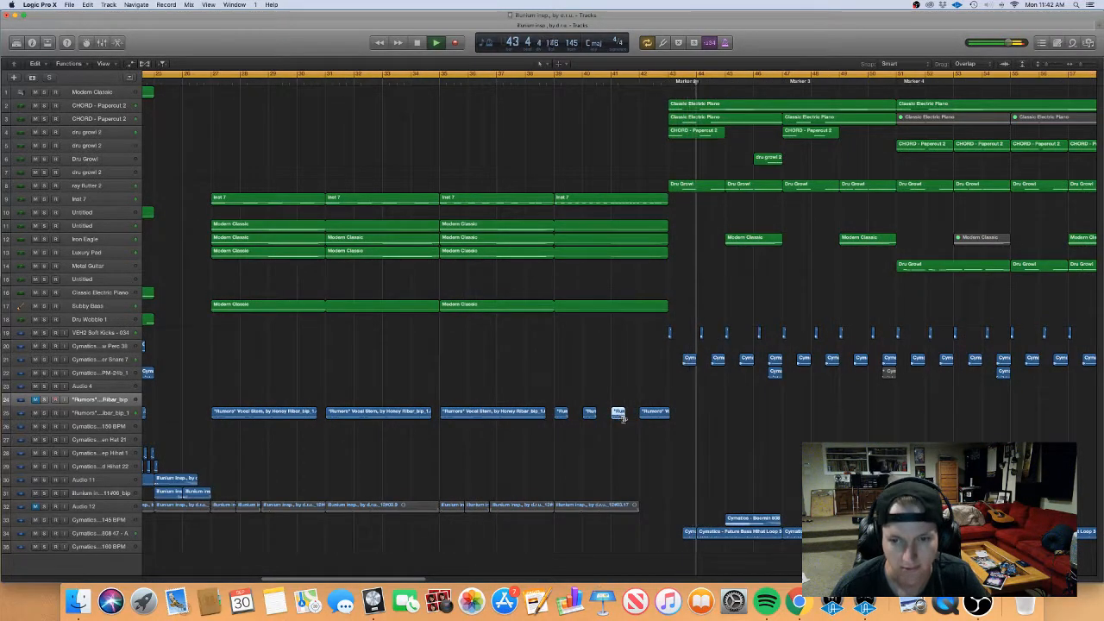
scroll(631, 424, "up", 3)
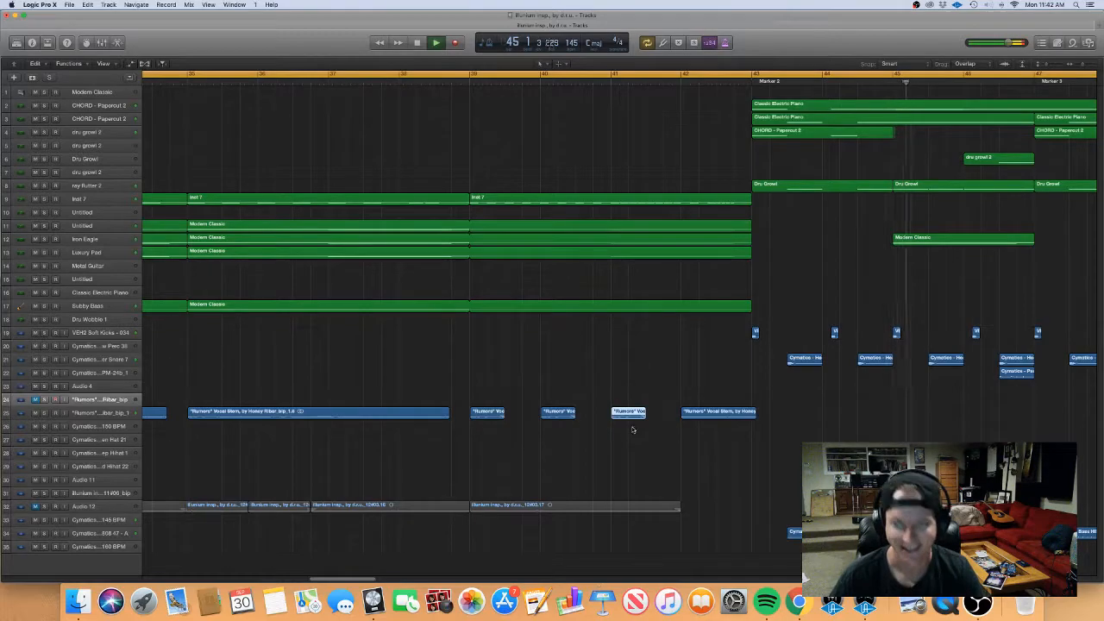
scroll(632, 429, "down", 6)
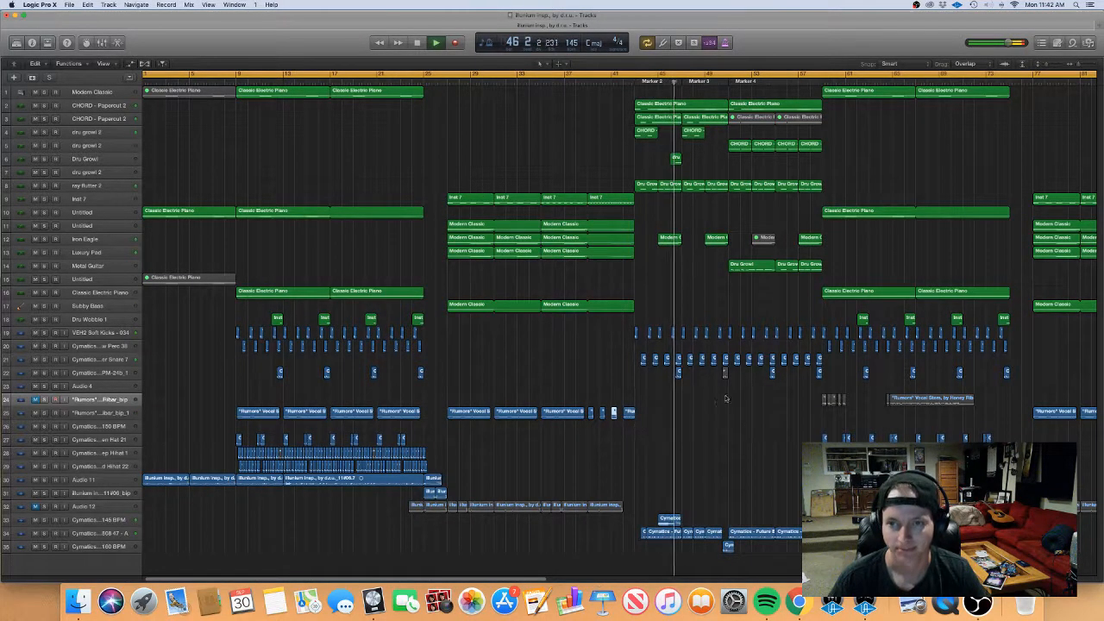
Step: Listen through the section from Marker 2 and the part that follows it, stopping playback at bar 65
scroll(757, 251, "up", 1)
scroll(757, 251, "up", 3)
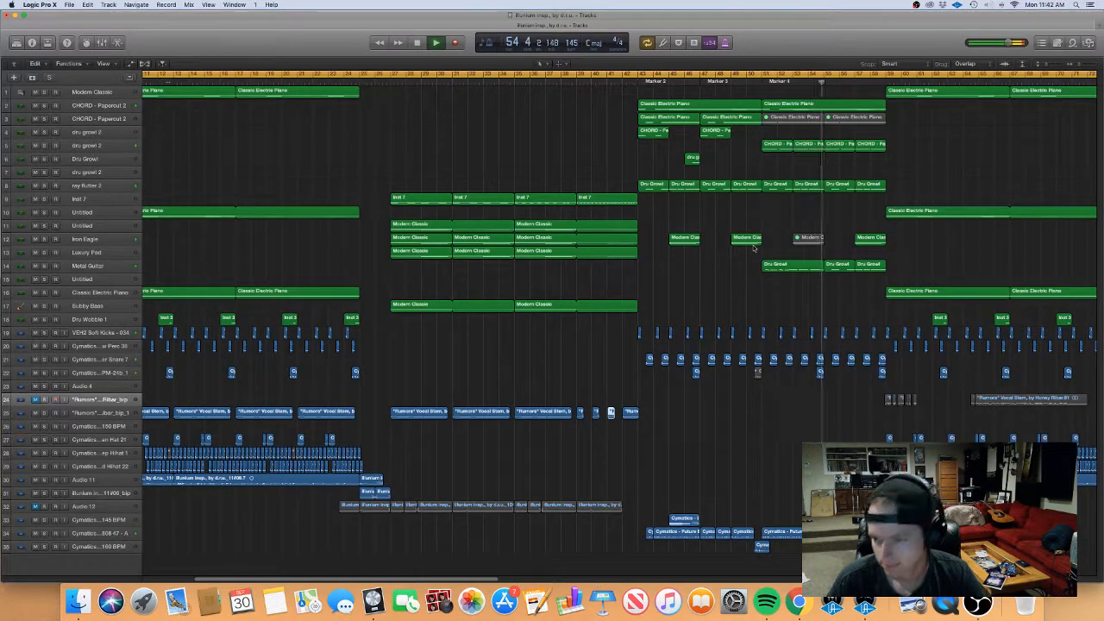
scroll(759, 254, "left", 3)
scroll(765, 258, "left", 1)
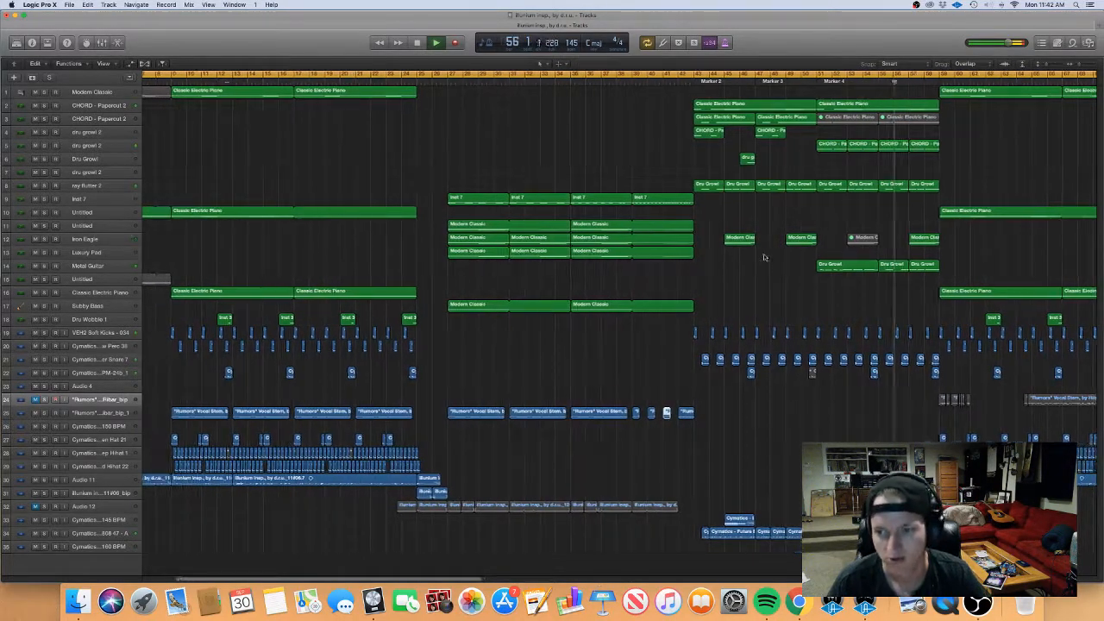
scroll(761, 257, "down", 5)
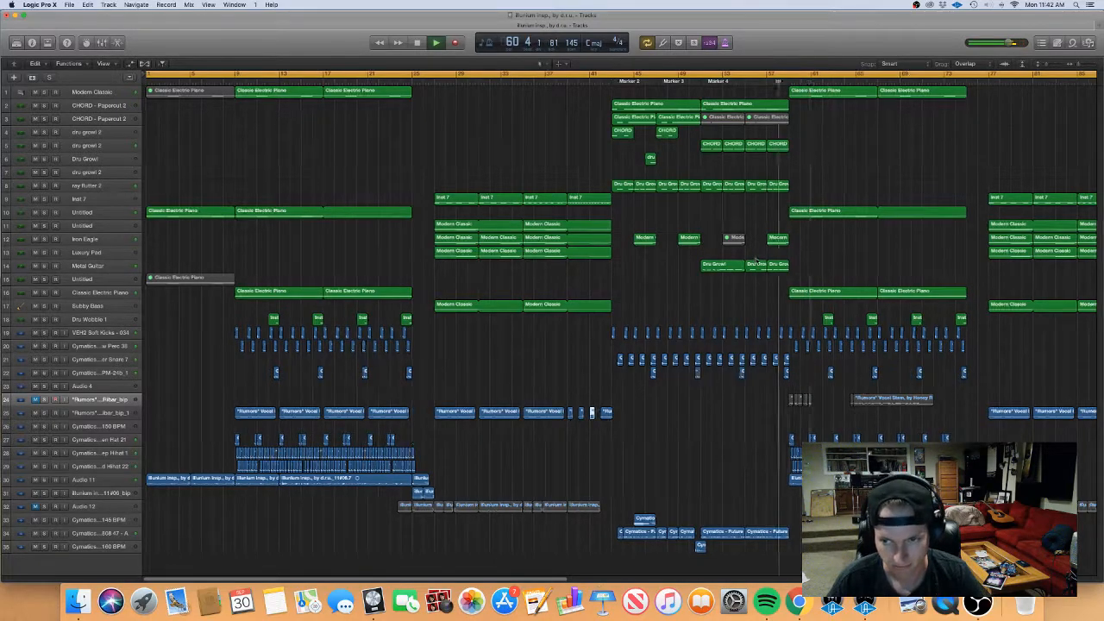
scroll(757, 260, "right", 2)
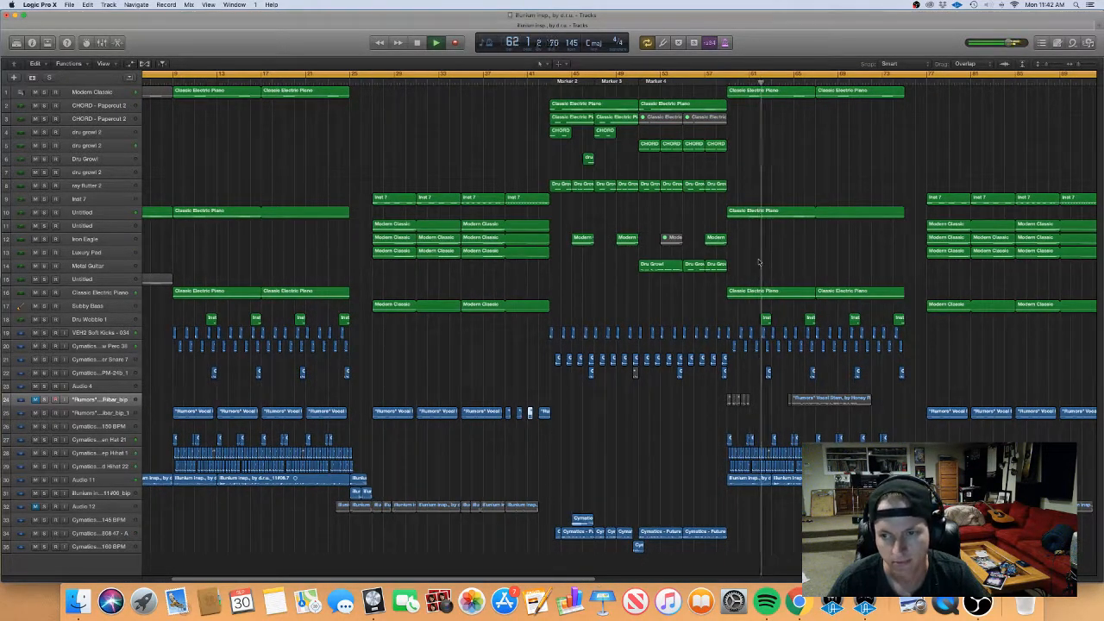
scroll(759, 262, "down", 3)
scroll(759, 262, "up", 2)
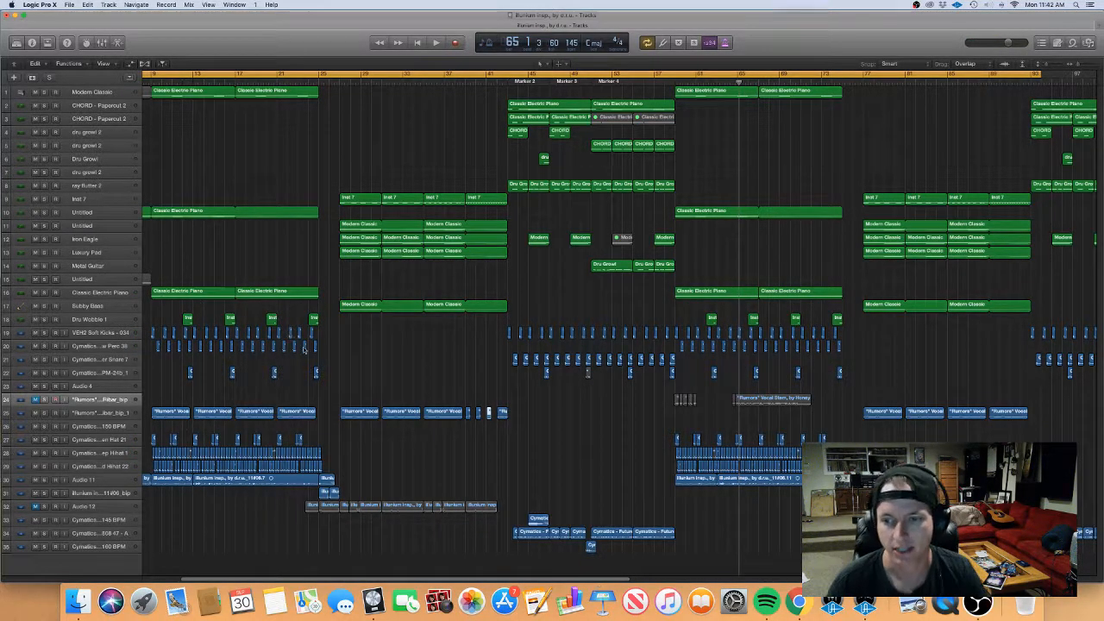
Step: Examine how the vocal regions are laid out across the arrangement, from the first verse to the second
scroll(633, 439, "right", 5)
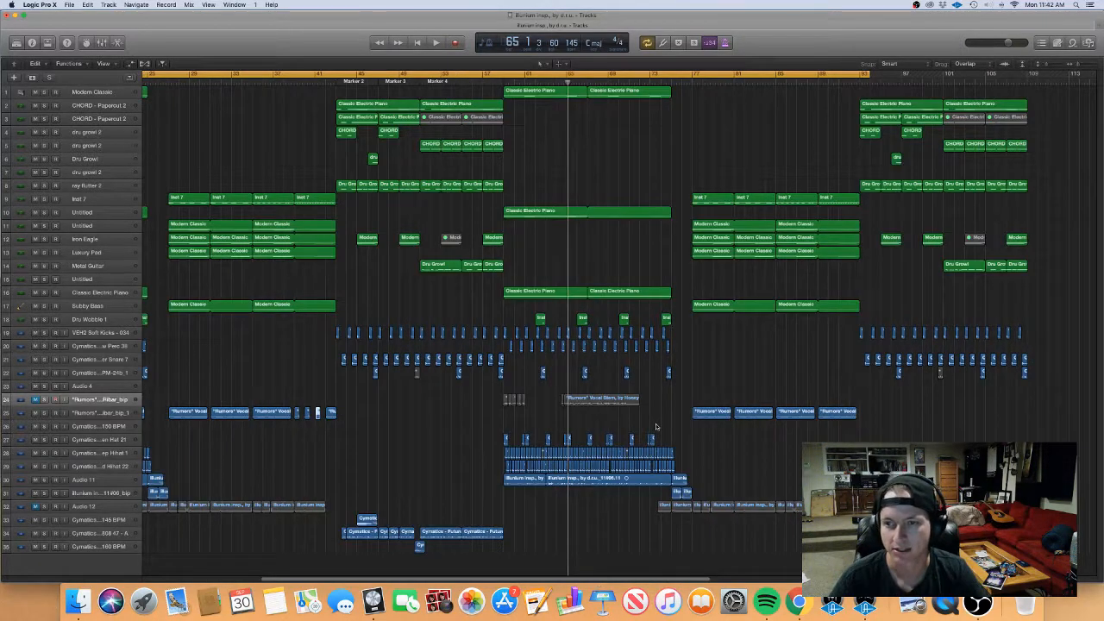
scroll(653, 419, "left", 1)
scroll(636, 406, "left", 6)
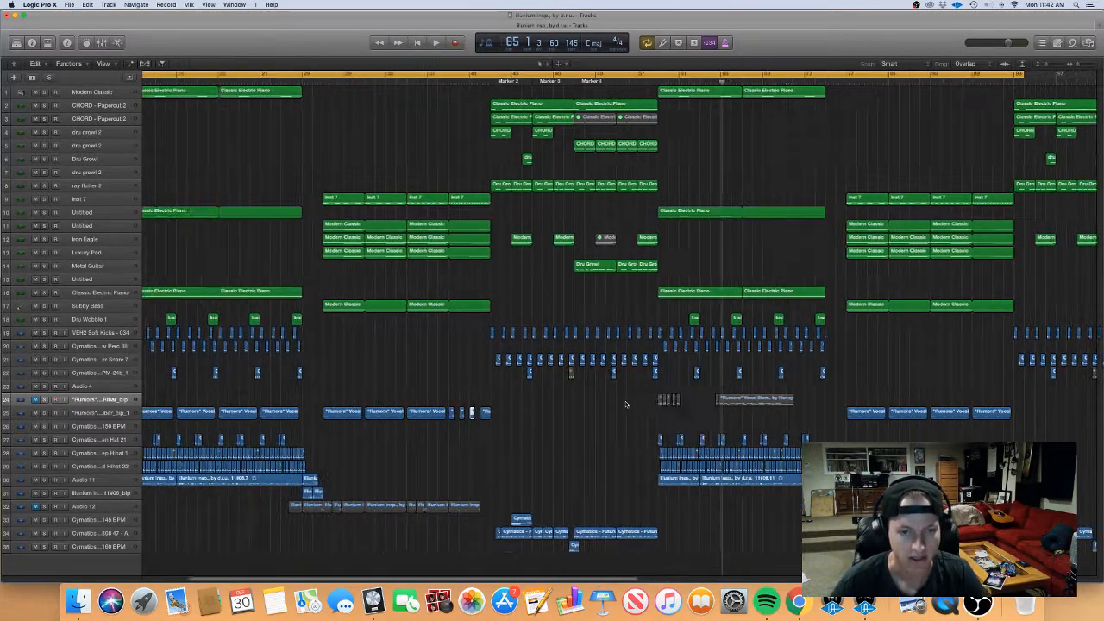
left_click(445, 432)
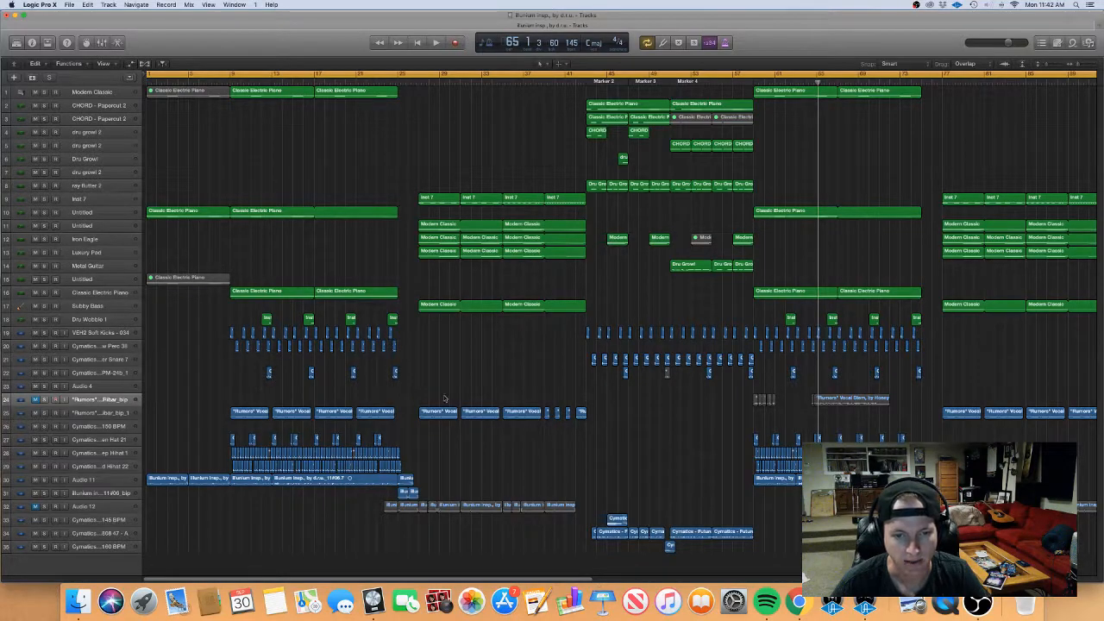
left_click_drag(444, 395, 512, 424)
left_click(507, 445)
scroll(508, 445, "up", 5)
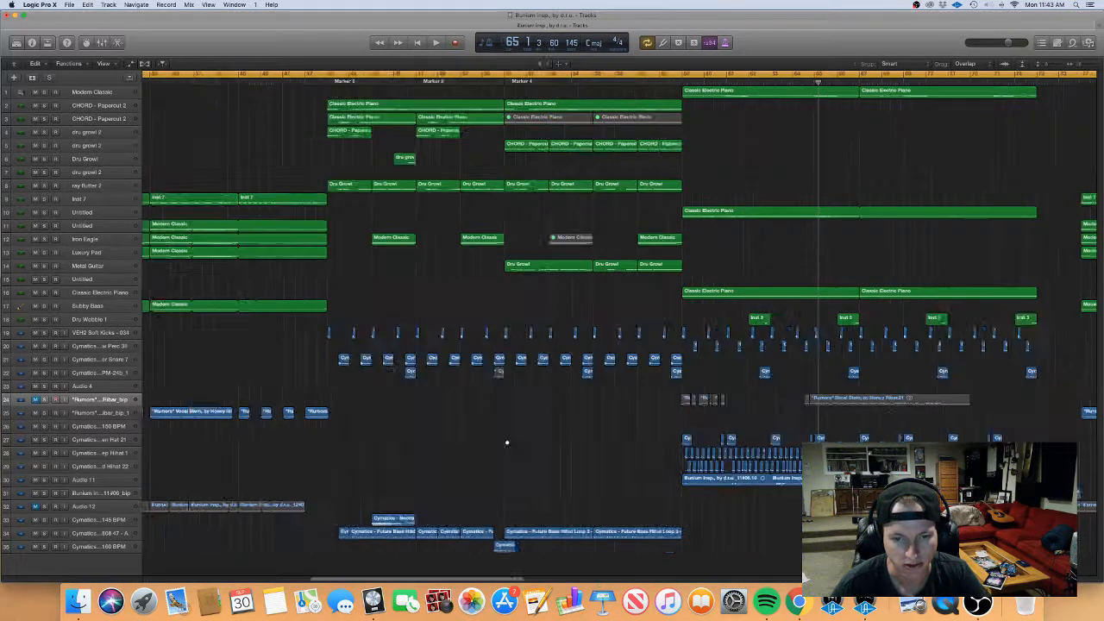
scroll(509, 446, "left", 7)
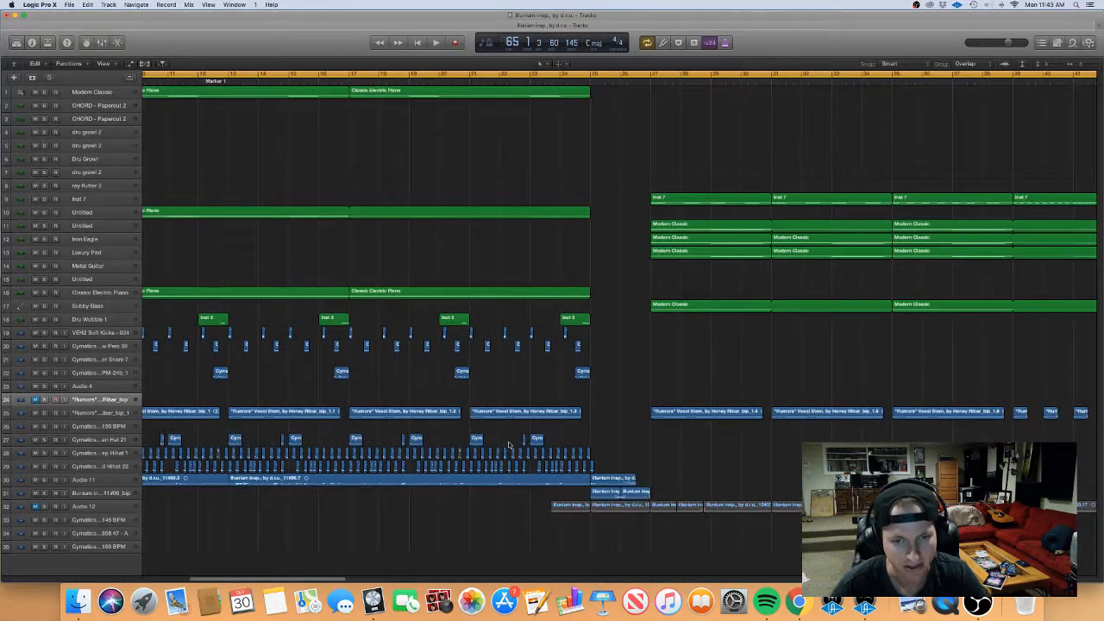
scroll(509, 445, "right", 4)
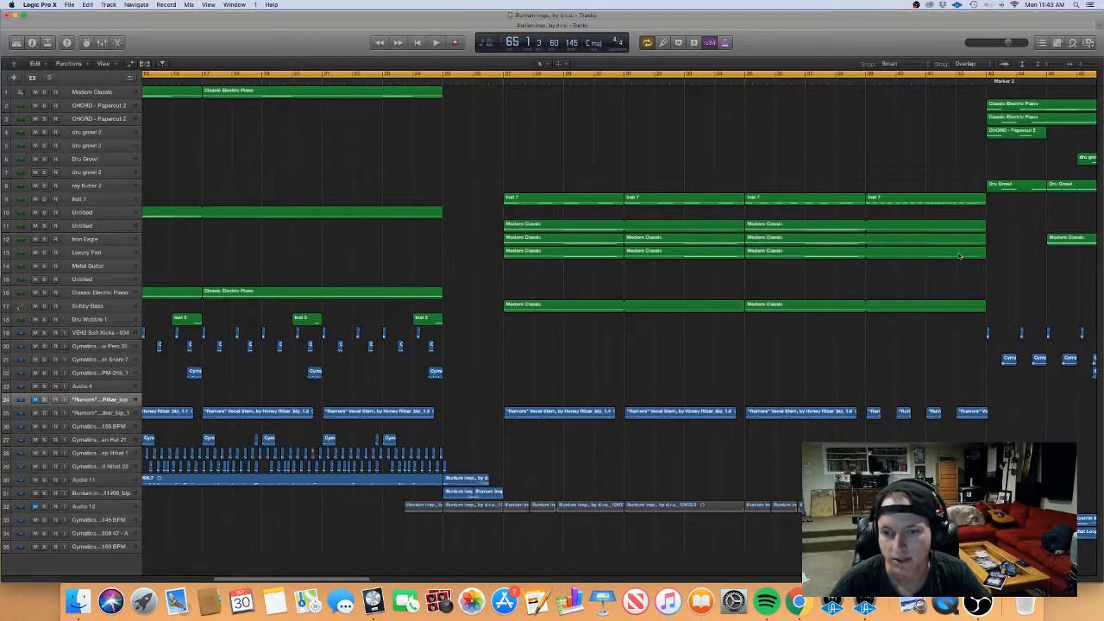
scroll(959, 255, "right", 10)
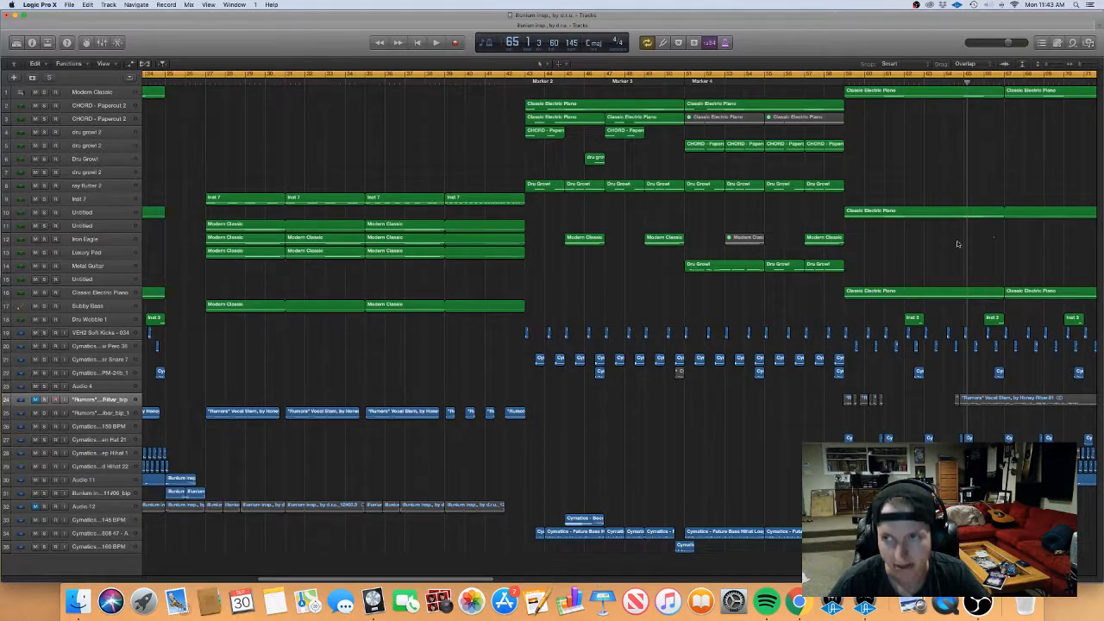
scroll(962, 242, "right", 4)
Step: Set the cycle range to bars 59 to 75 and play the start of that section
left_click_drag(692, 71, 1008, 90)
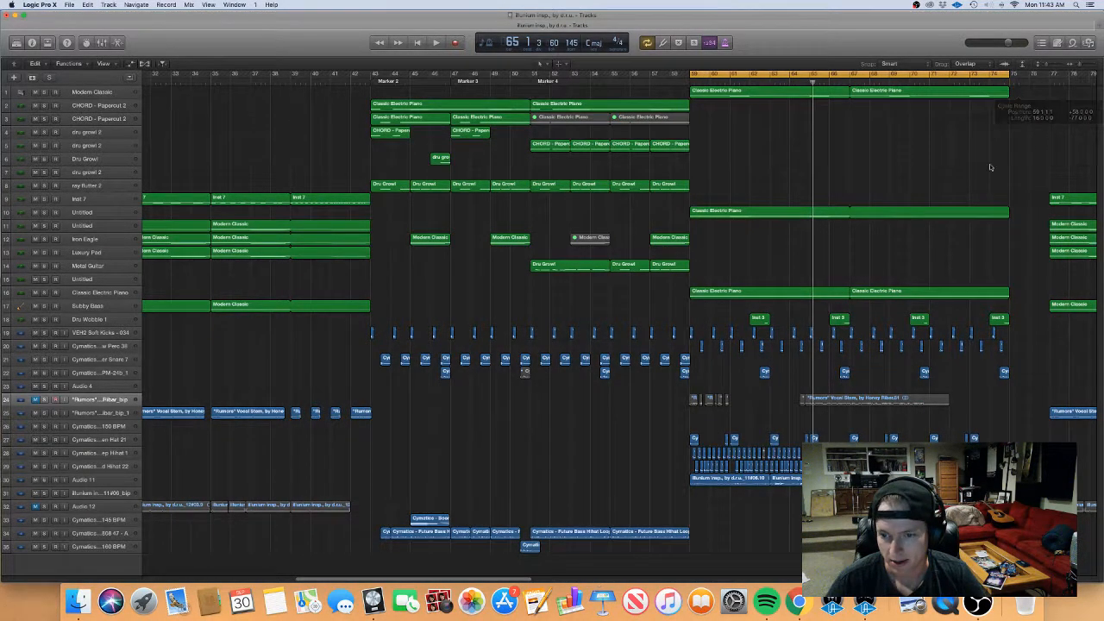
key("space")
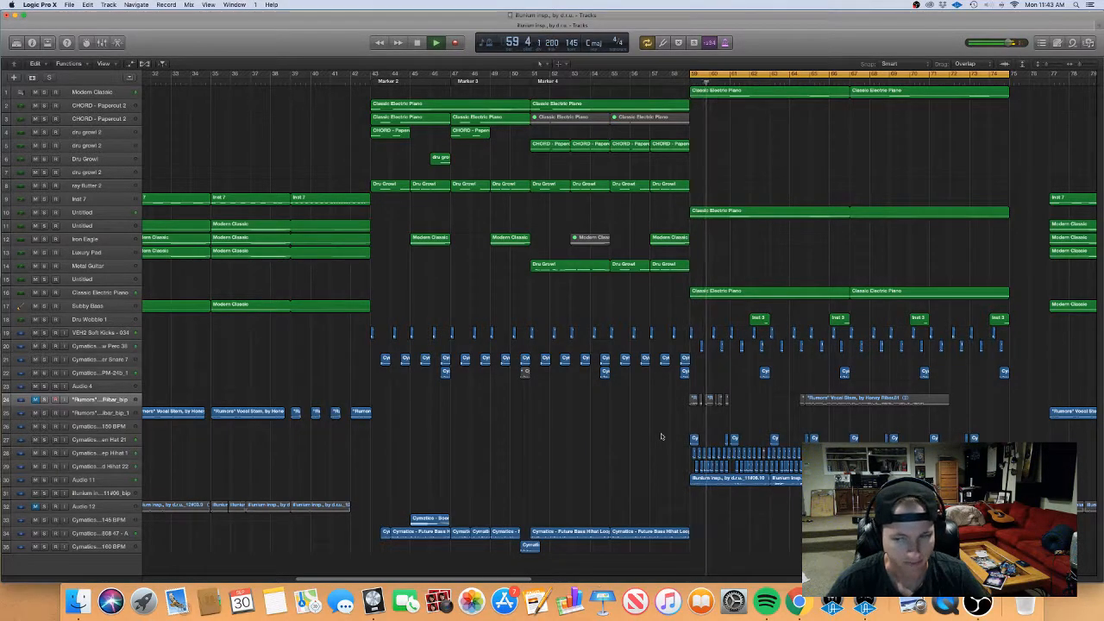
key("z")
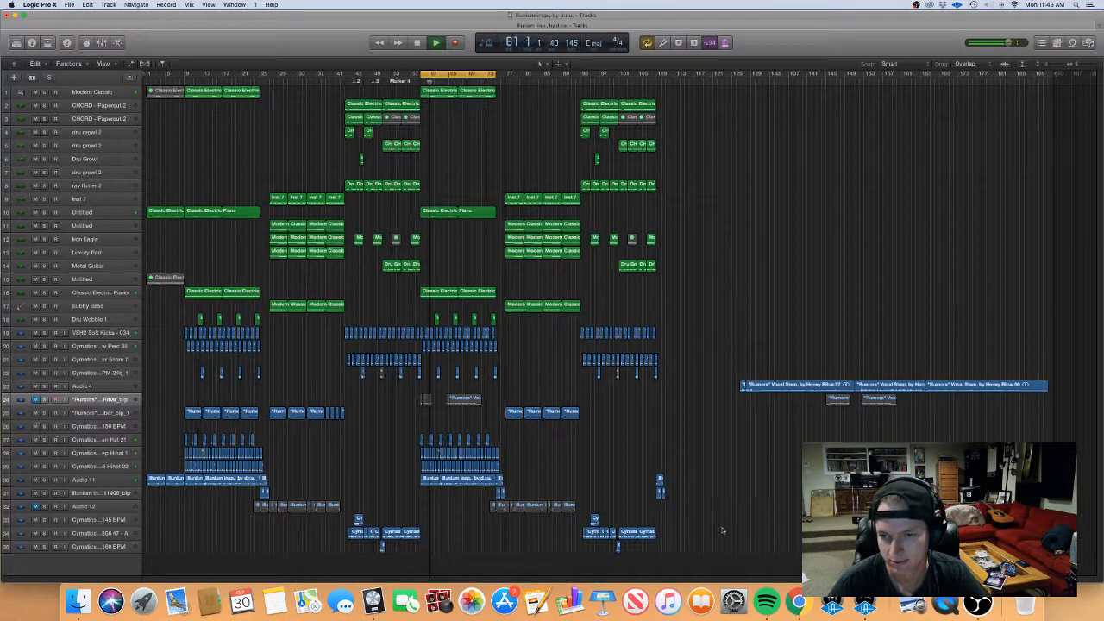
key("super+Right")
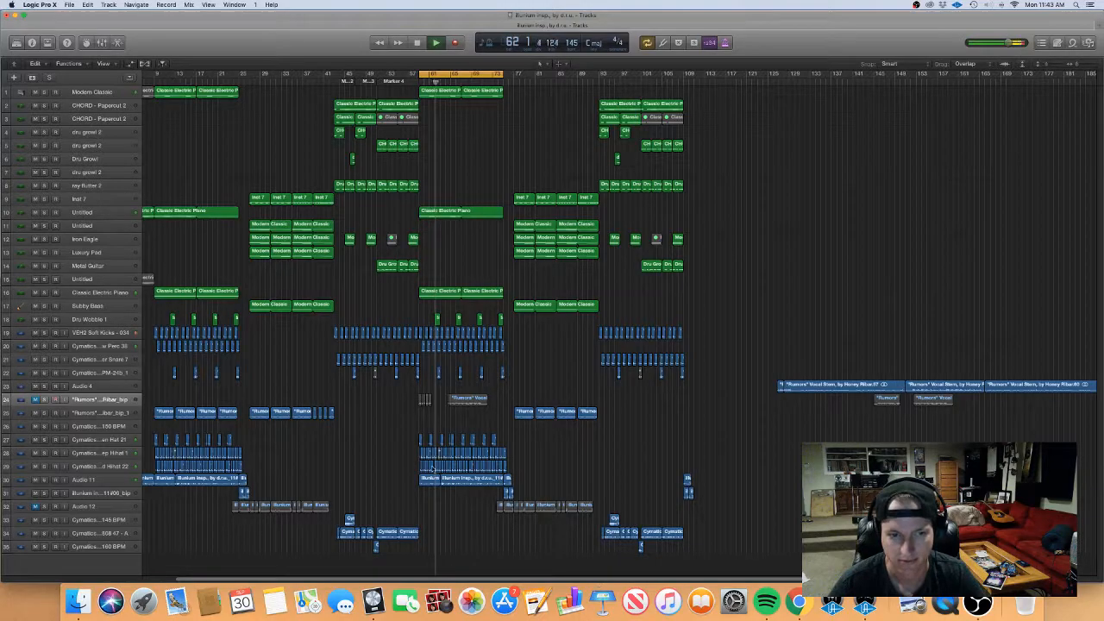
key("space")
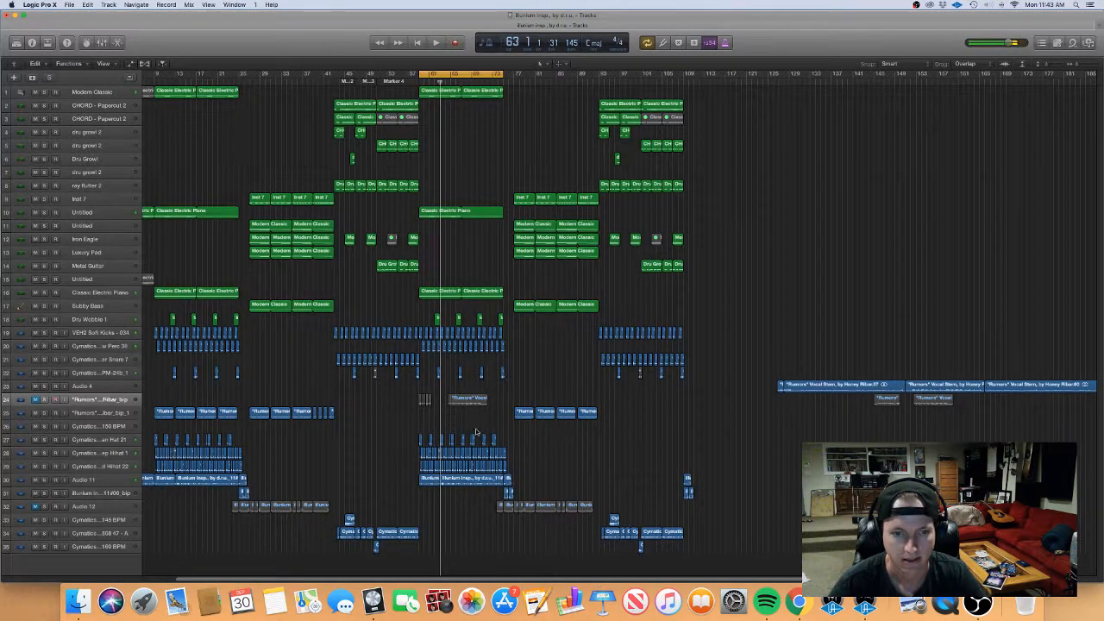
Step: Copy the vocal region at bar 77 on track 25 to bar 59 and solo that track
left_click_drag(526, 413, 430, 414)
left_click(45, 413)
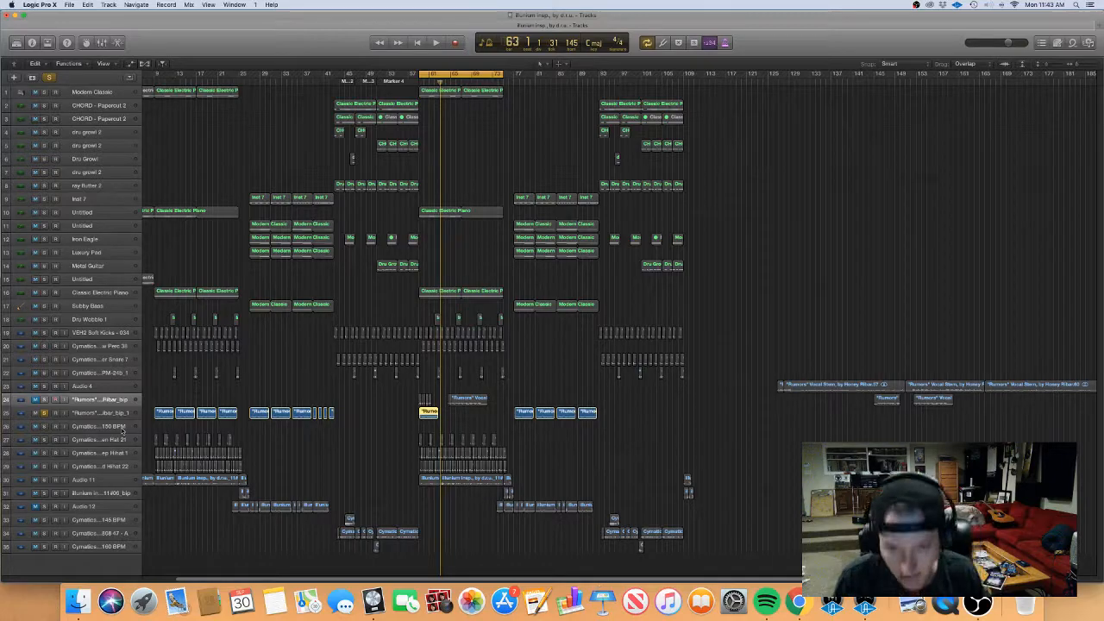
left_click(481, 416)
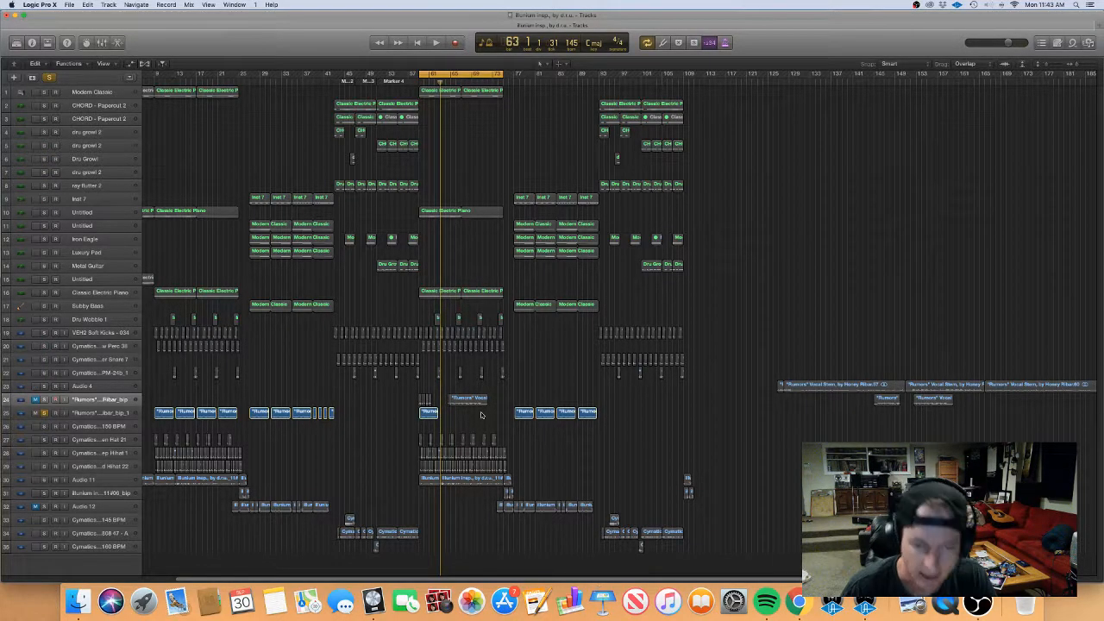
Step: Play the soloed vocal region on track 25 from bar 59 to bar 63
key("super+Right")
key("super+Right")
key("super+Right")
key("super+Right")
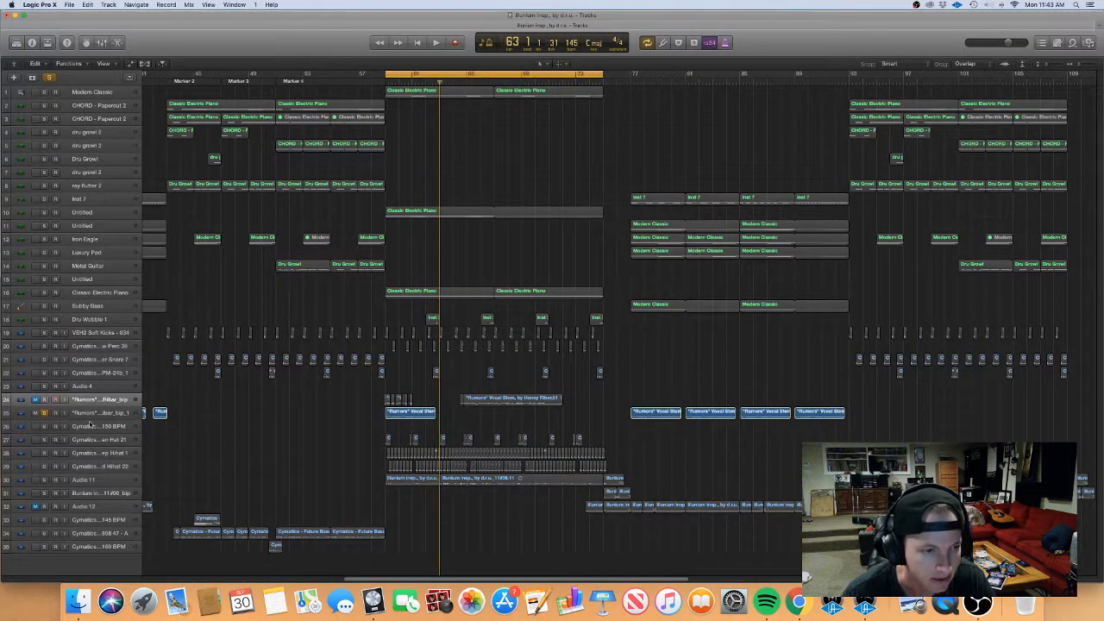
key("space")
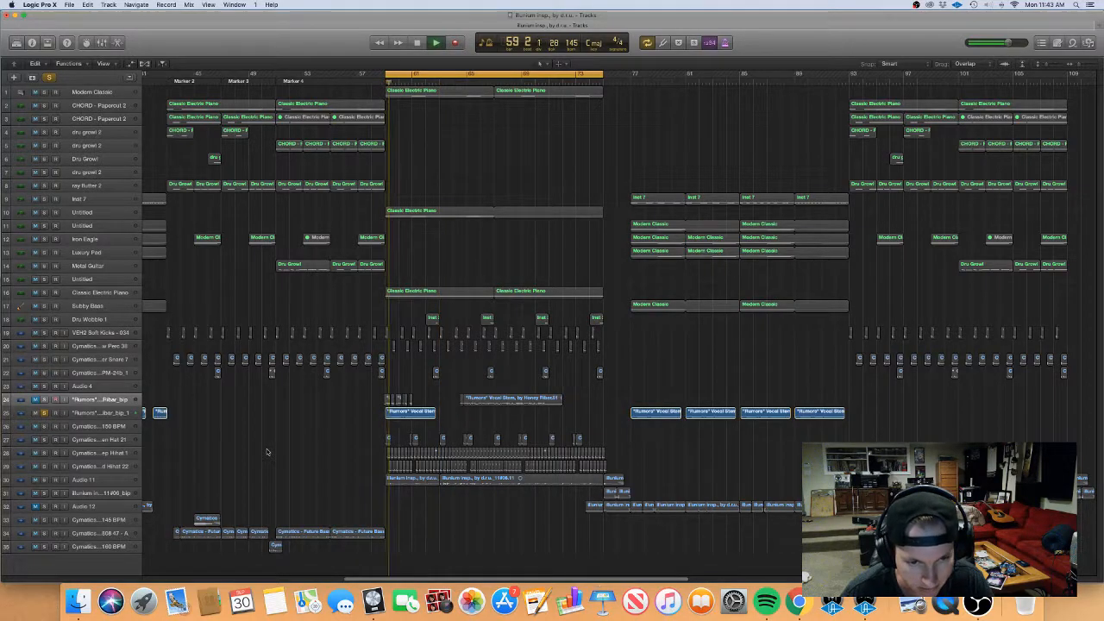
key("super+Right")
key("super+Right")
key("super+Right")
key("super+Right")
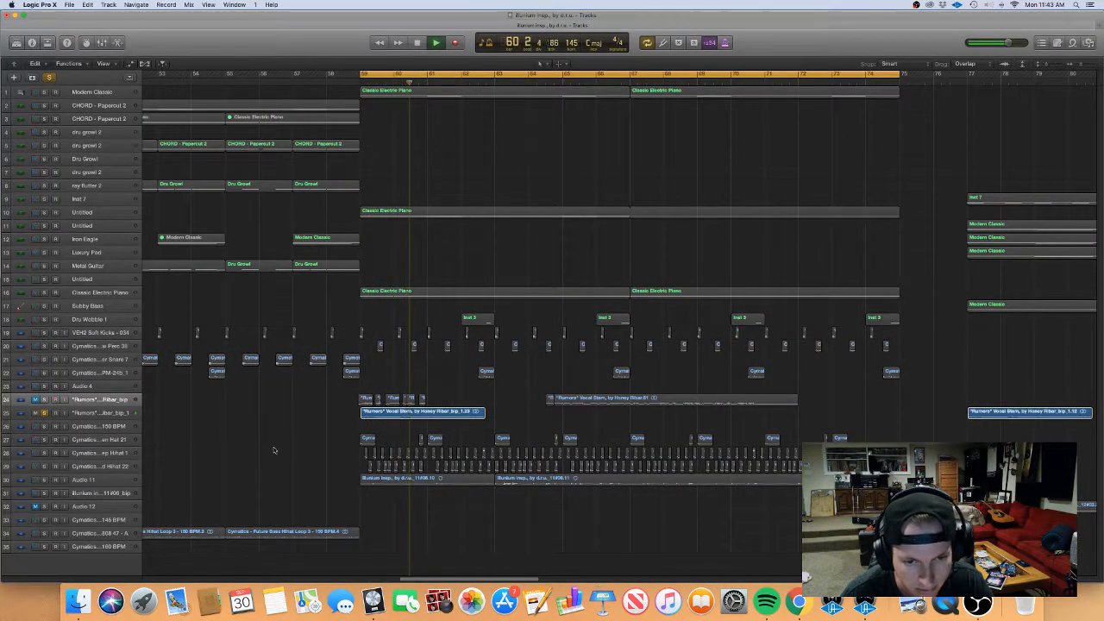
key("super+Down")
key("super+Down")
key("super+Down")
key("super+Down")
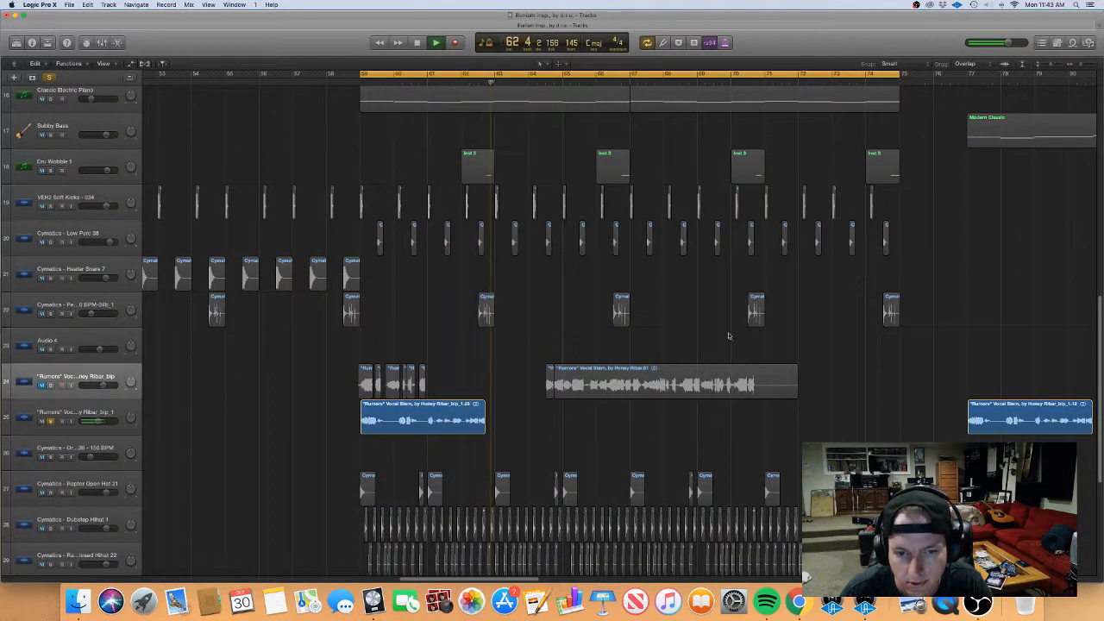
key("space")
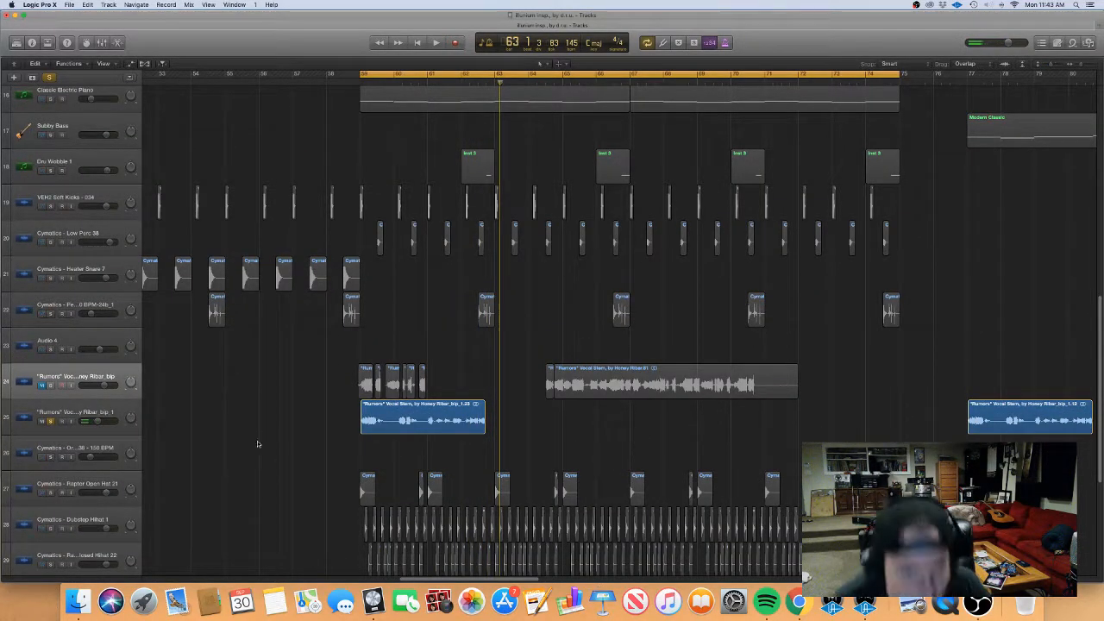
Step: Examine the "Rumors" vocal regions around bar 59 and how they are spread across the whole arrangement
key("super+Left")
key("super+Left")
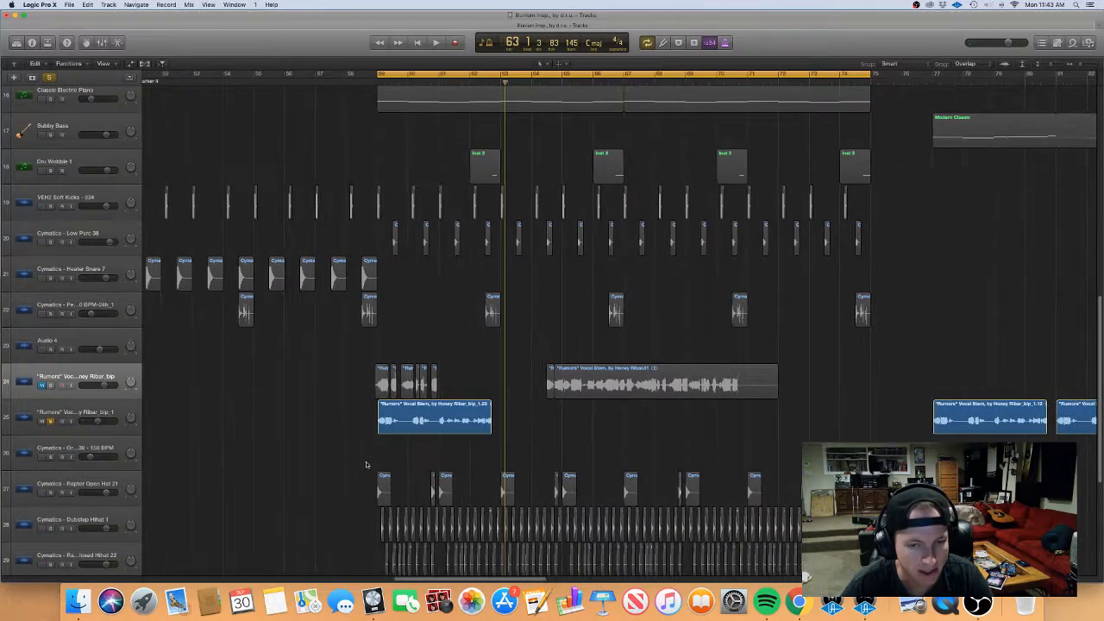
key("super+Right")
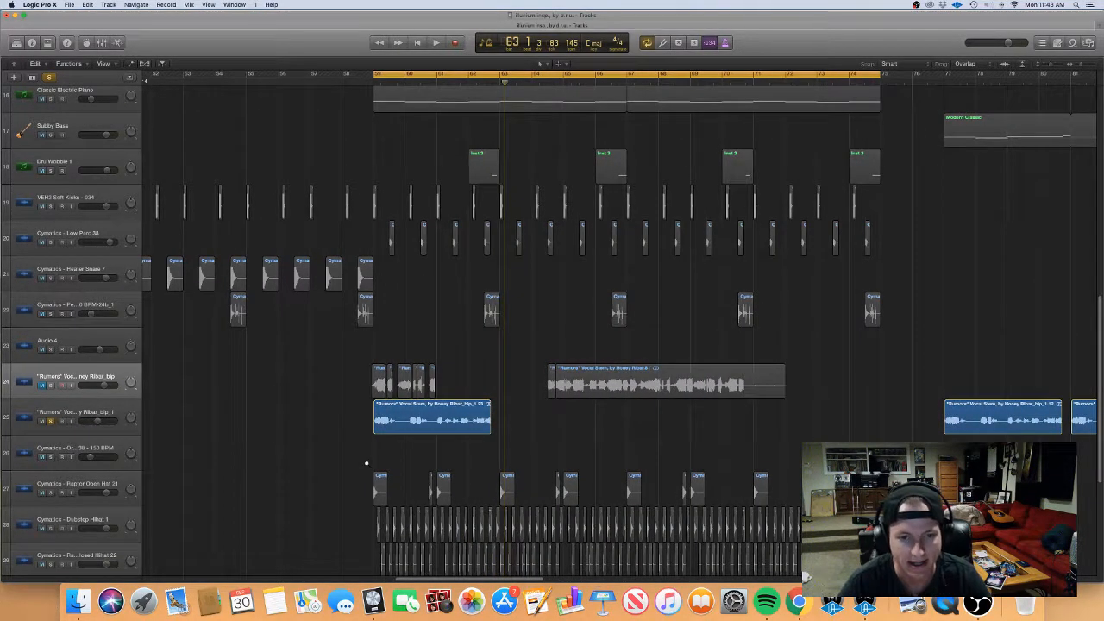
key("super+Right")
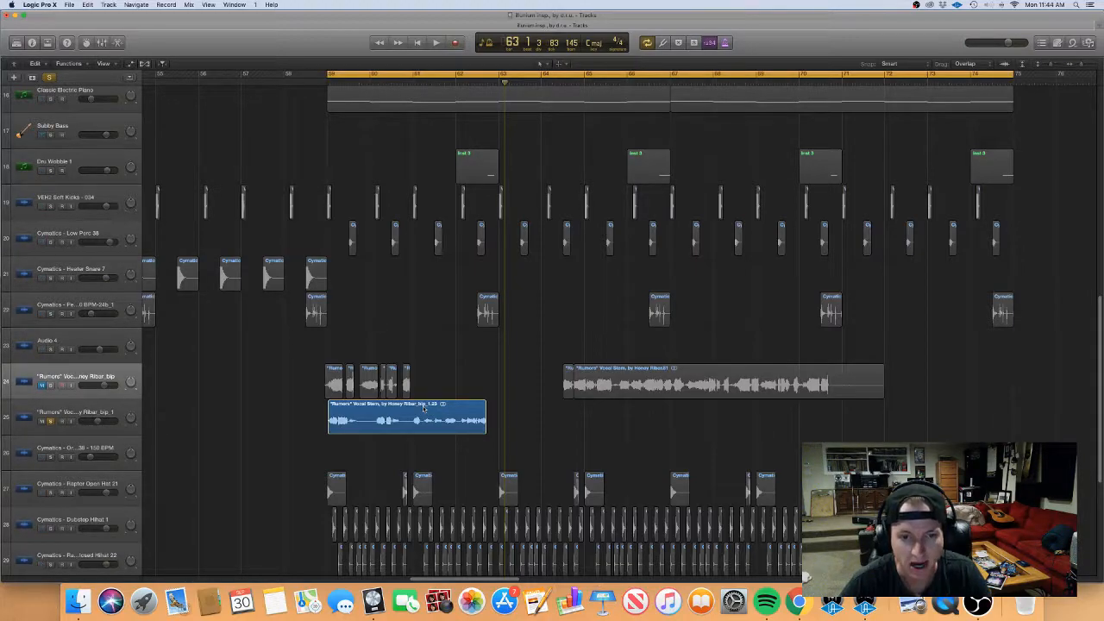
scroll(493, 432, "down", 2)
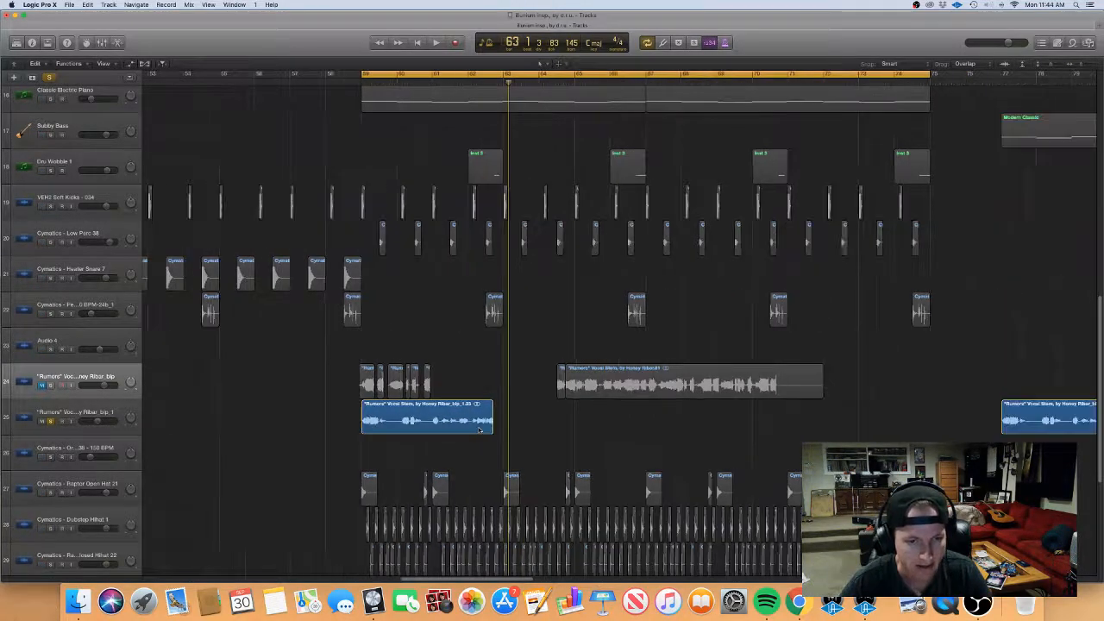
scroll(480, 430, "right", 4)
scroll(479, 429, "right", 15)
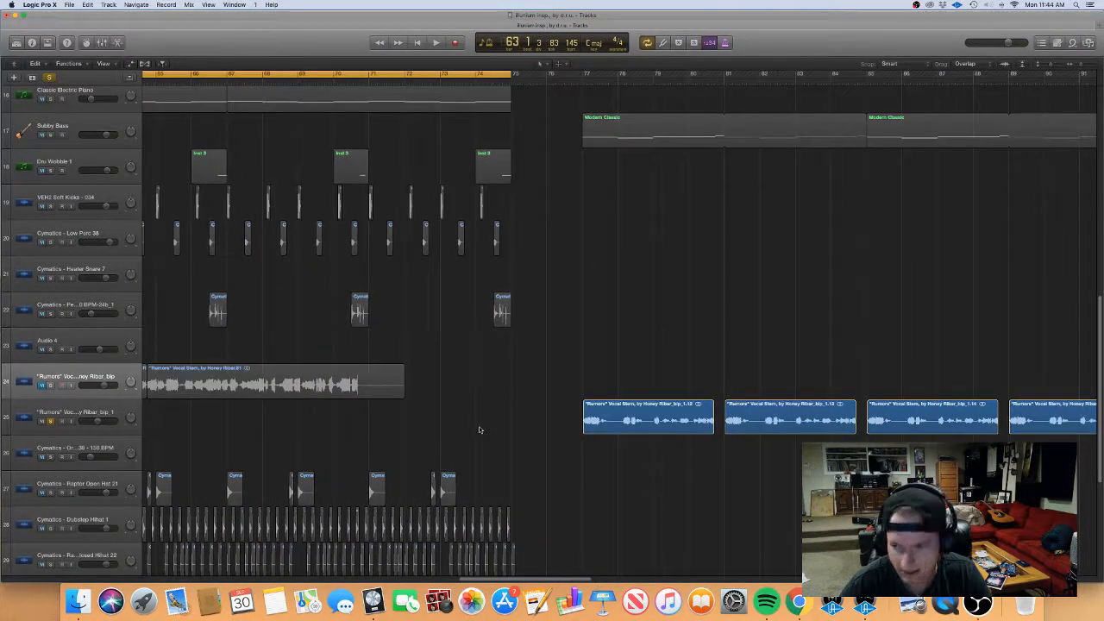
scroll(480, 430, "left", 8)
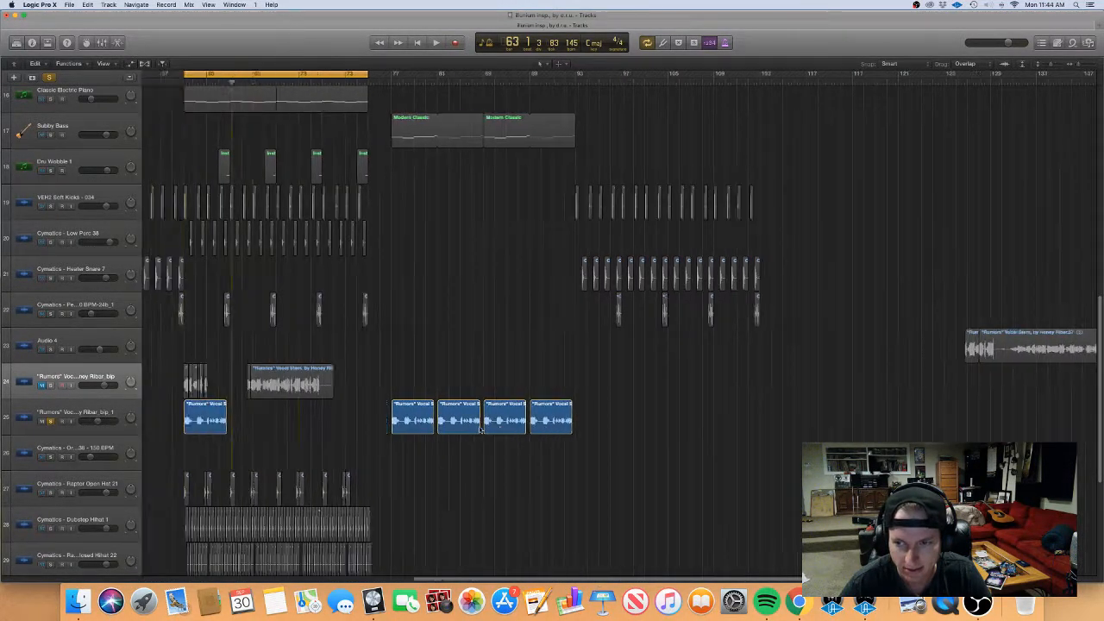
scroll(480, 429, "down", 2)
scroll(479, 429, "up", 5)
scroll(479, 429, "left", 5)
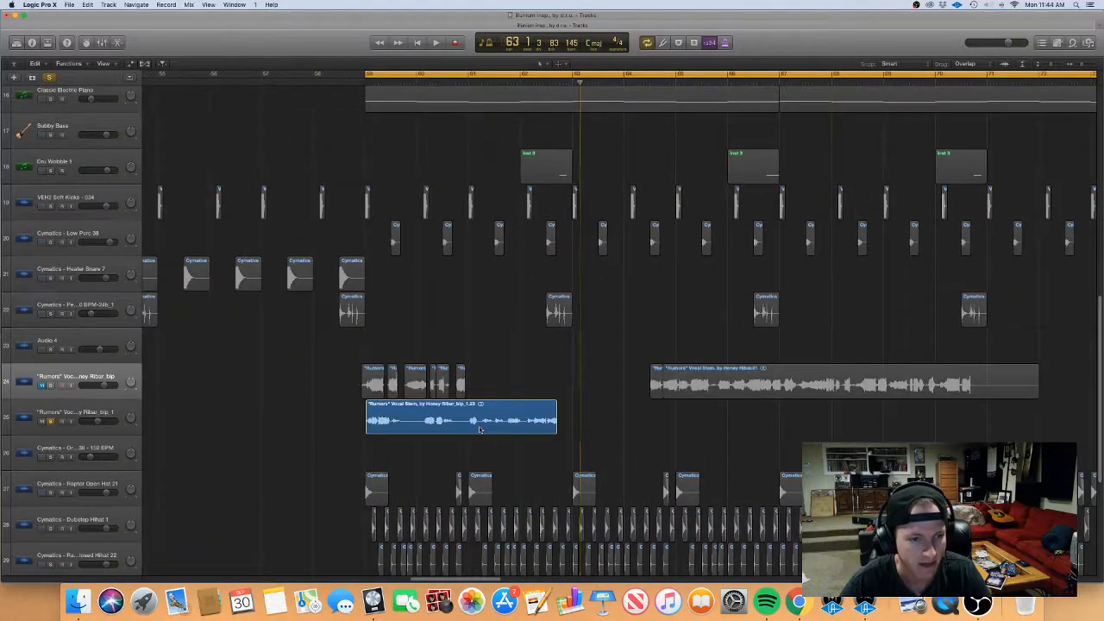
scroll(480, 430, "down", 5)
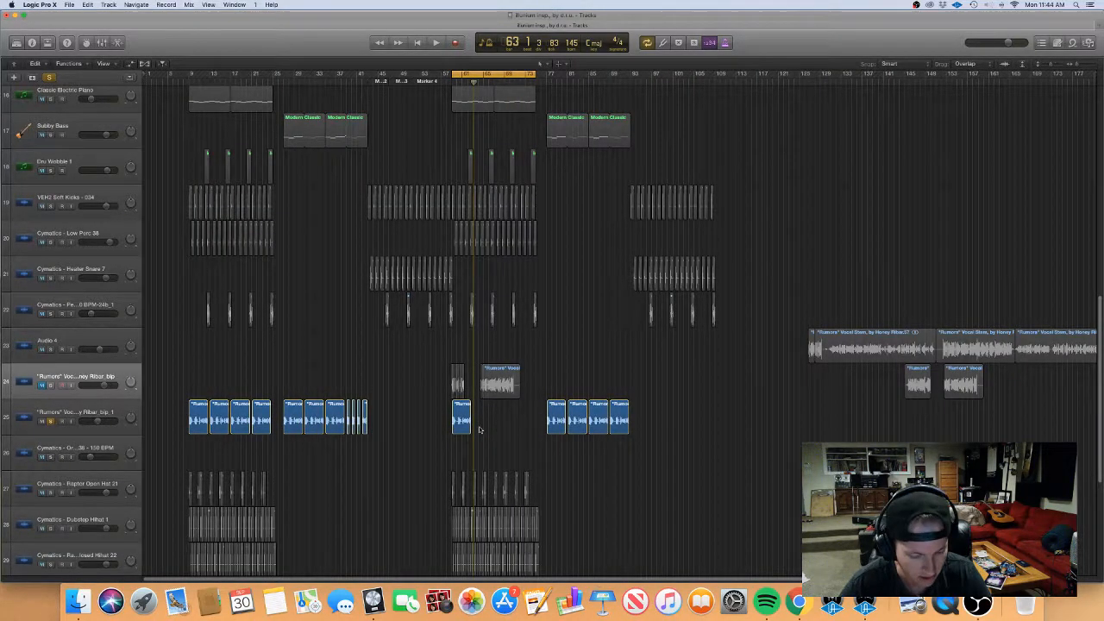
scroll(480, 429, "up", 1)
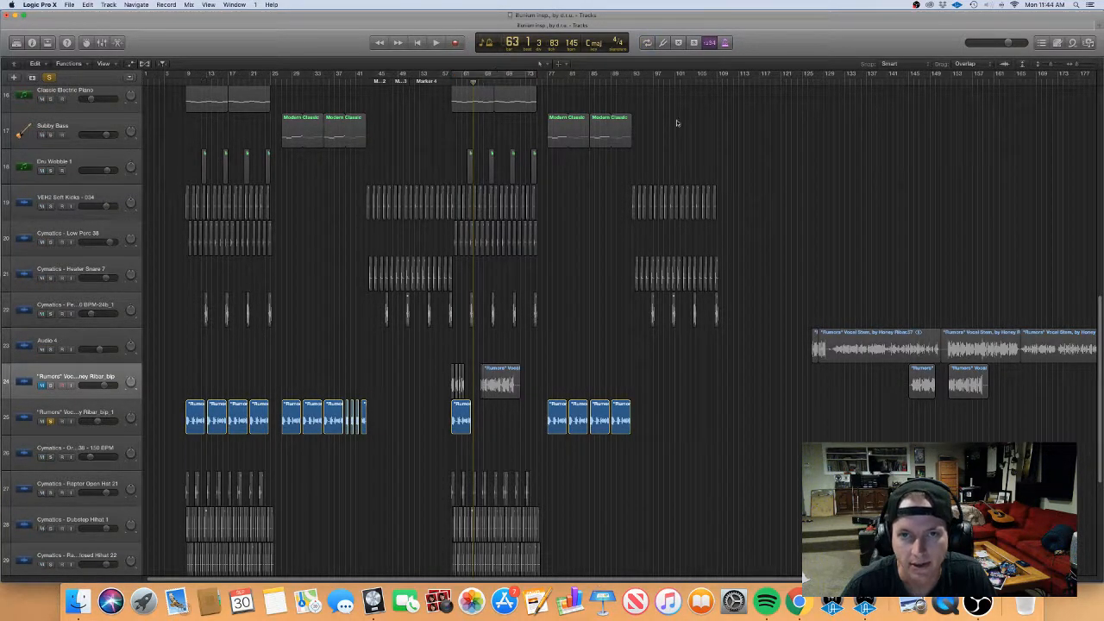
scroll(664, 119, "down", 2)
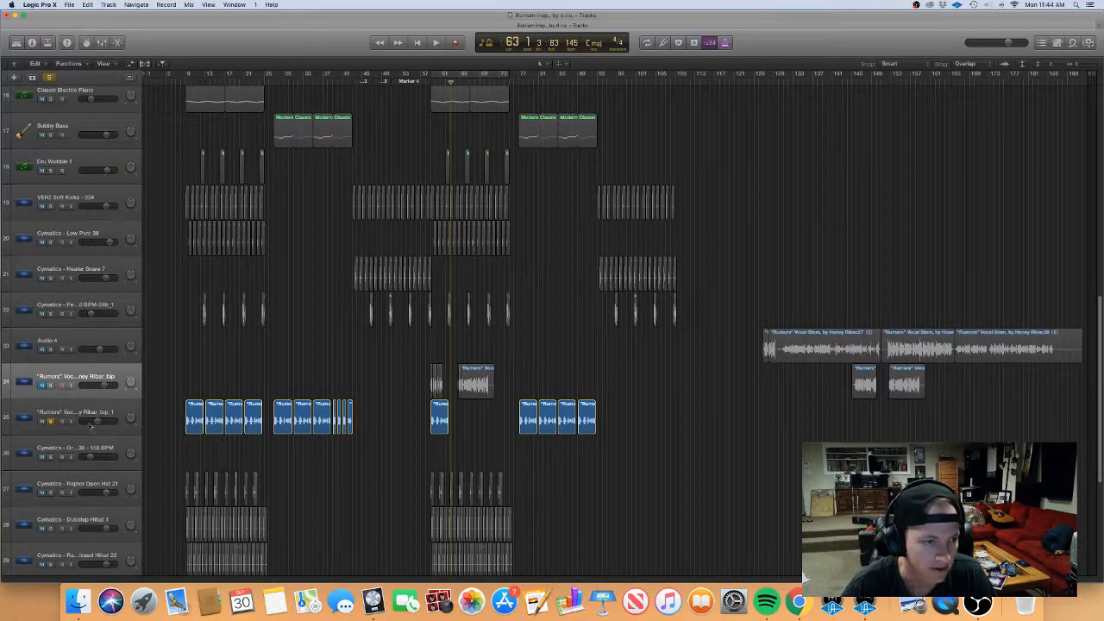
Step: Solo vocal track 24 instead of track 25, turn cycling back on and play its chops from bar 59
left_click(52, 378)
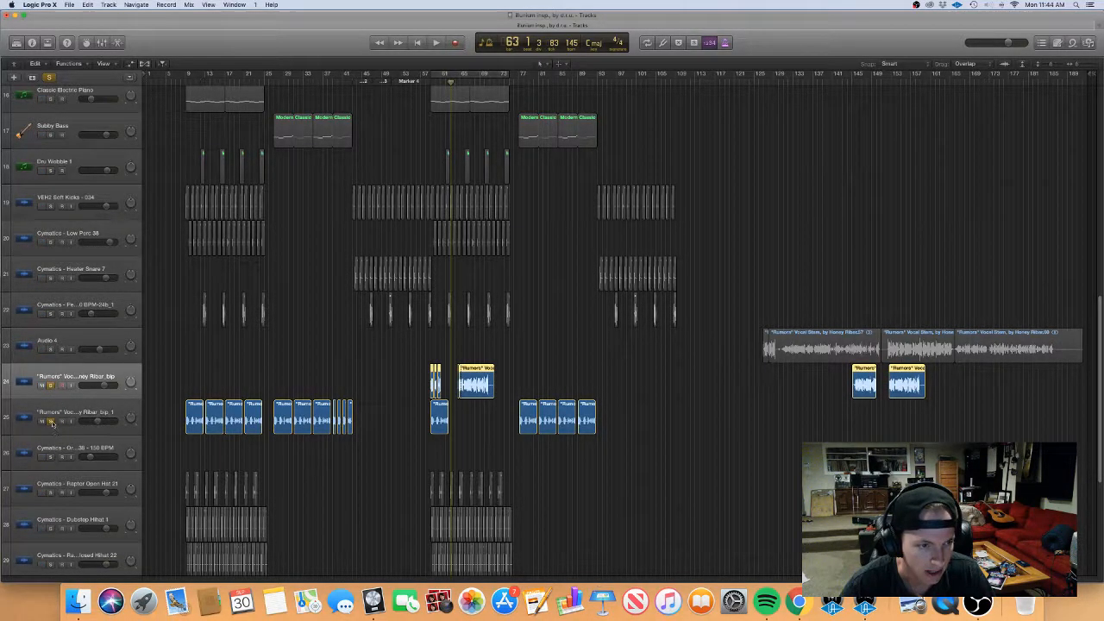
left_click(48, 421)
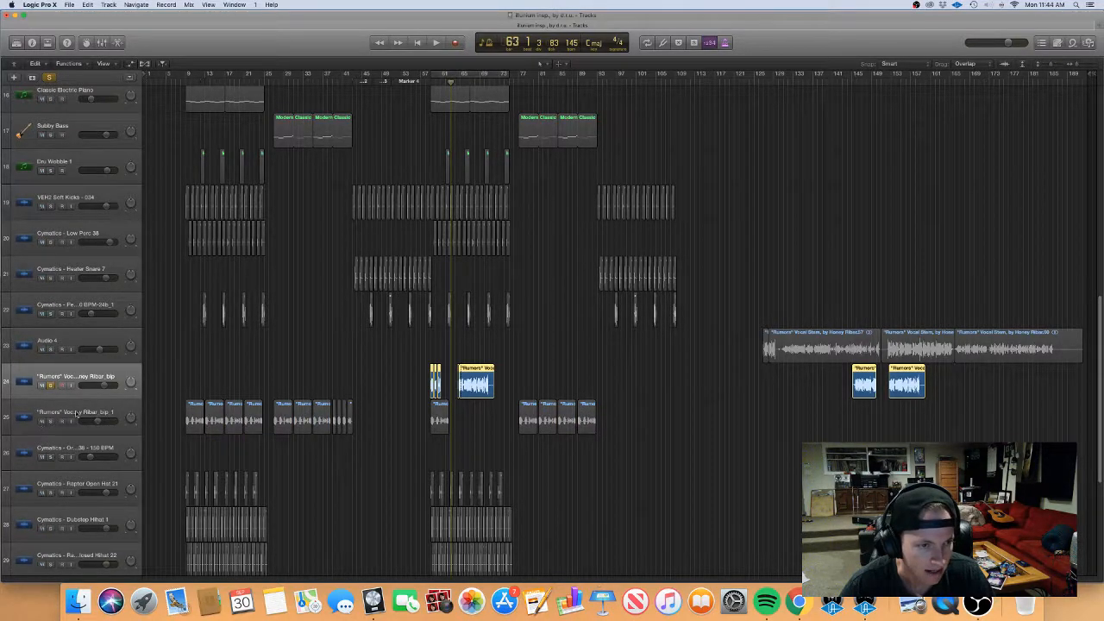
left_click(480, 70)
key("super+Right")
key("super+Right")
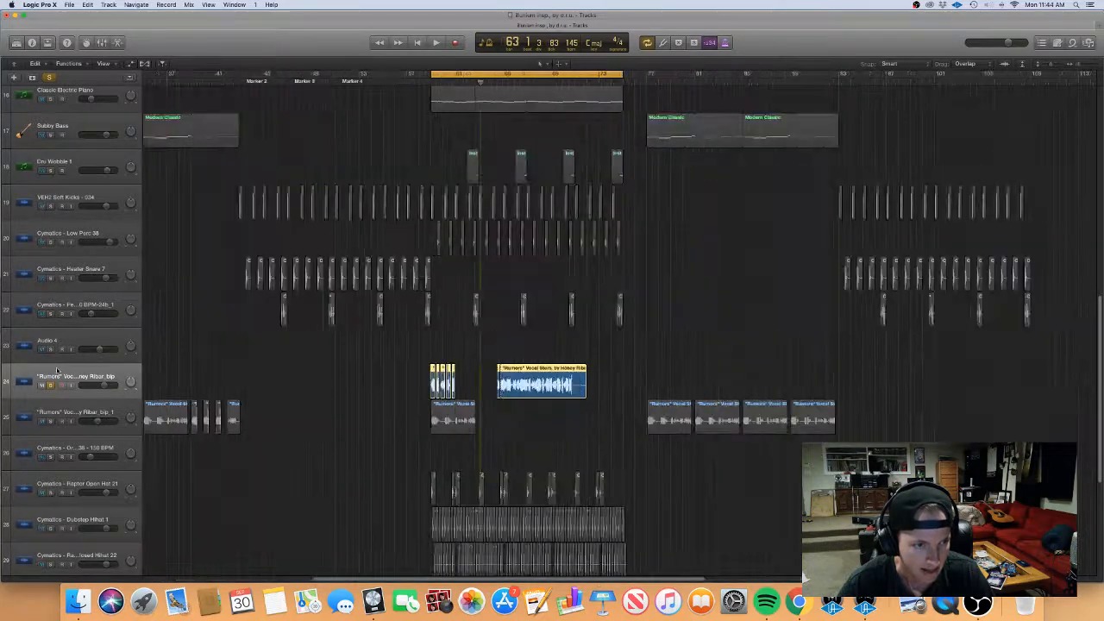
key("super+Right")
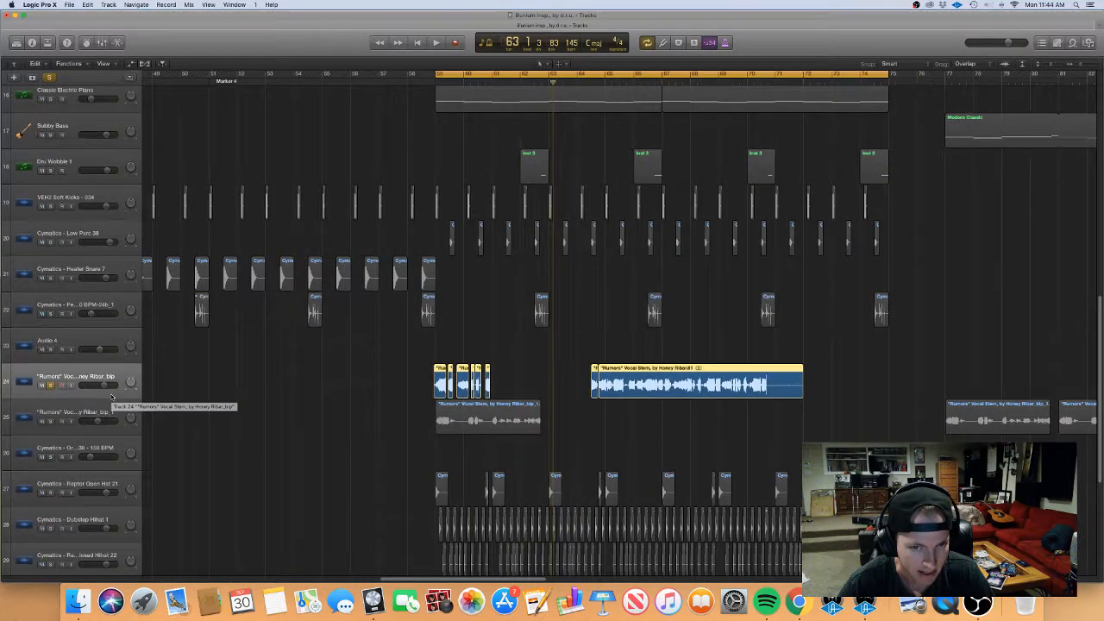
key("space")
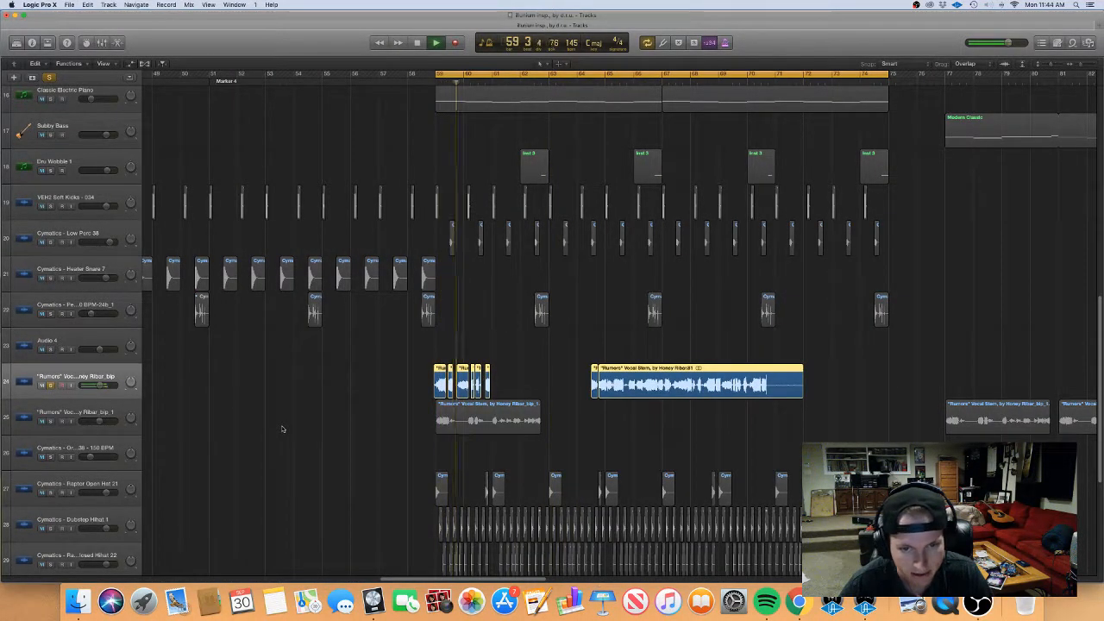
key("space")
Step: Solo the Audio 4 track instead of track 24, set the cycle range to bars 151 to 165 and start playback
key("super+Left")
key("super+Left")
key("super+Left")
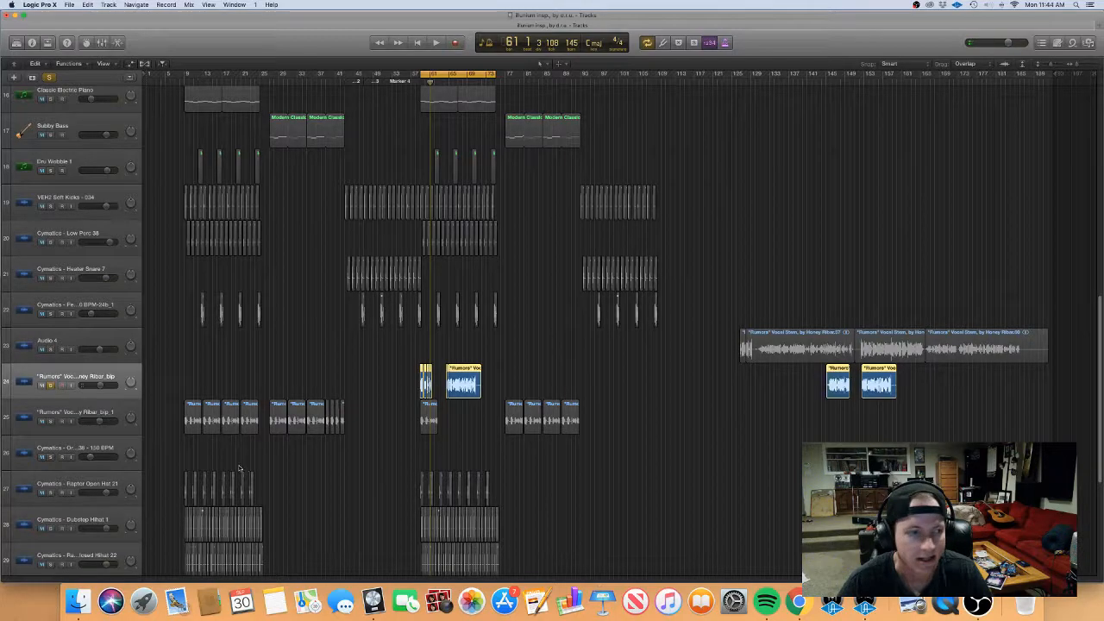
left_click(92, 333)
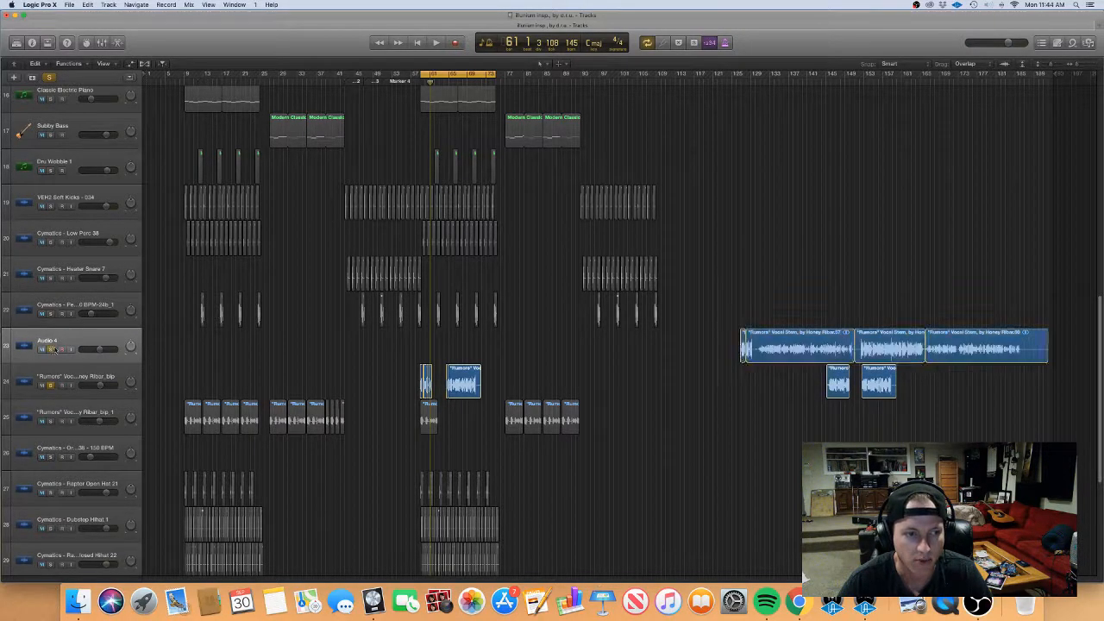
scroll(920, 363, "up", 2)
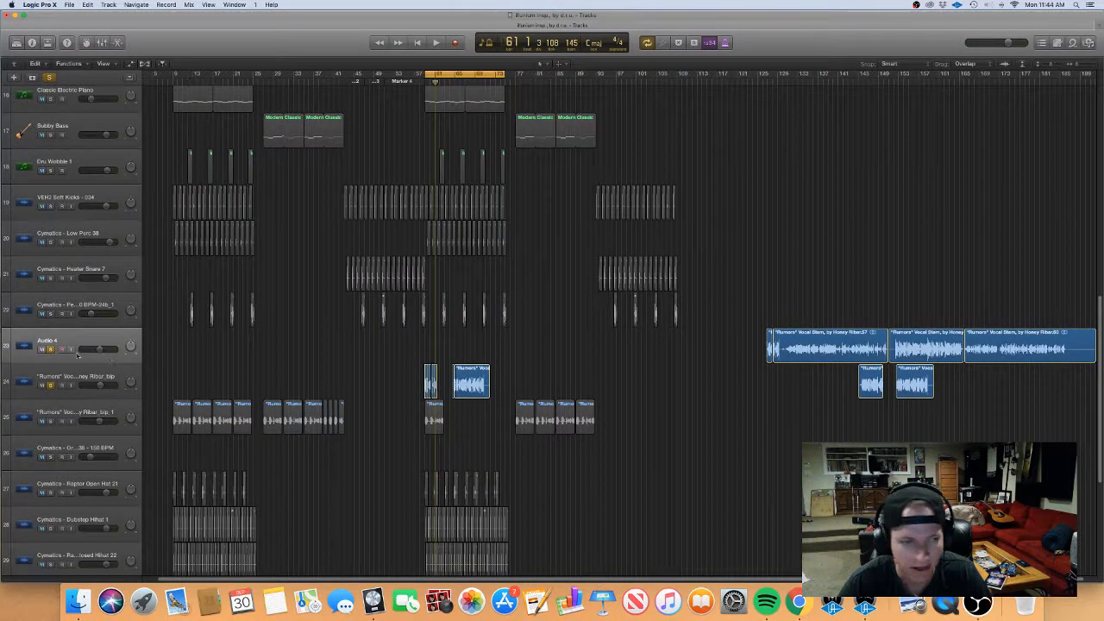
left_click(48, 386)
left_click_drag(902, 75, 941, 75)
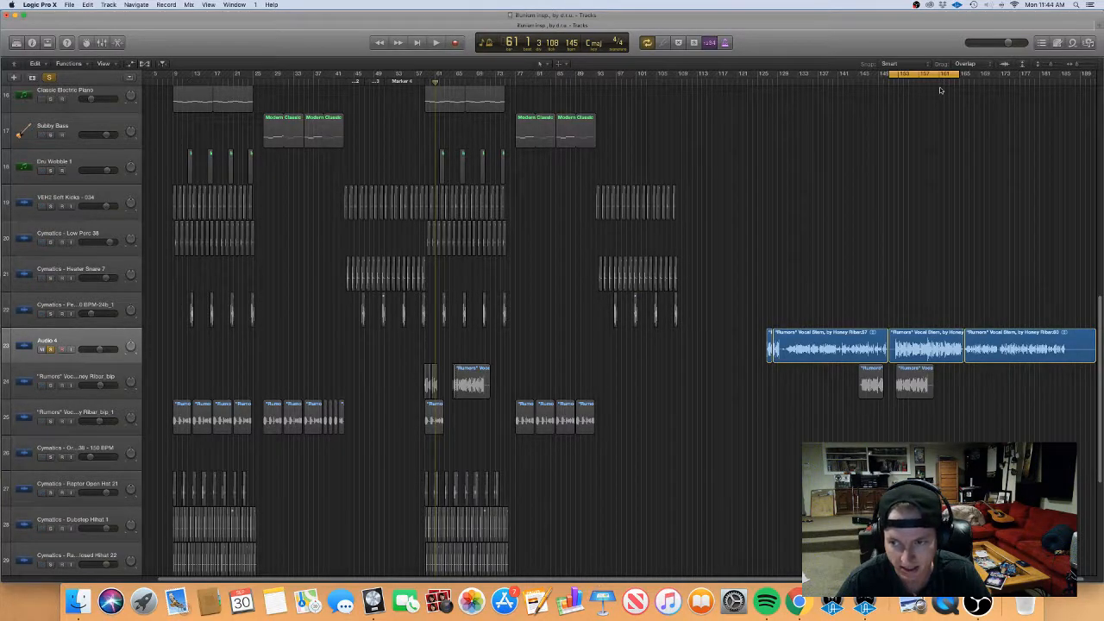
key("space")
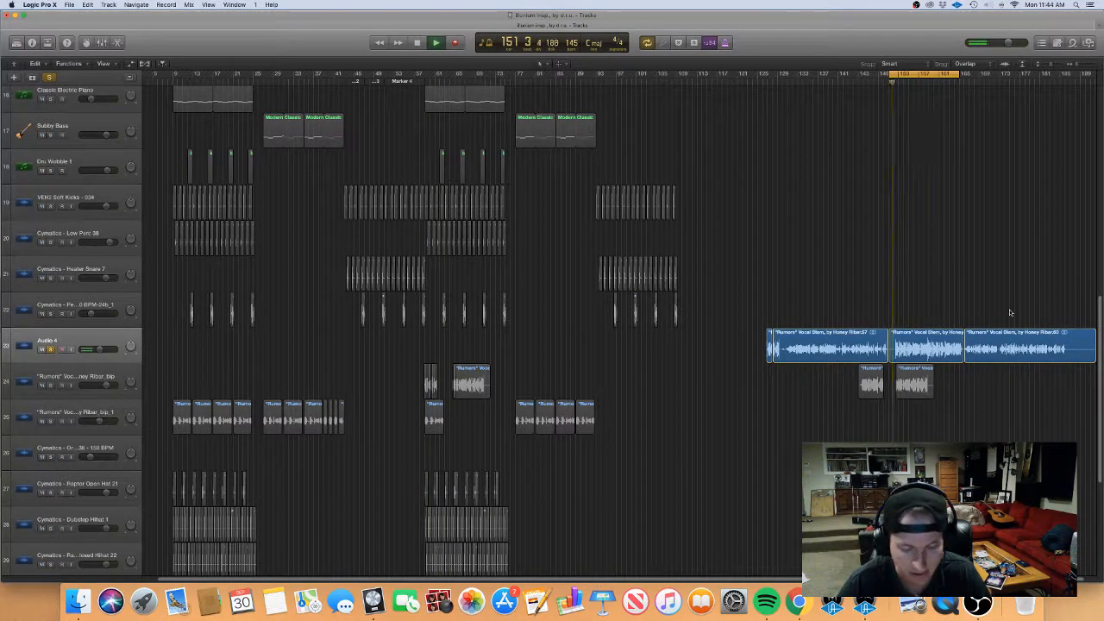
Step: Delete the two spare "Rumors" vocal regions on track 24 that lie beneath the Audio 4 vocal stems
key("super+Left")
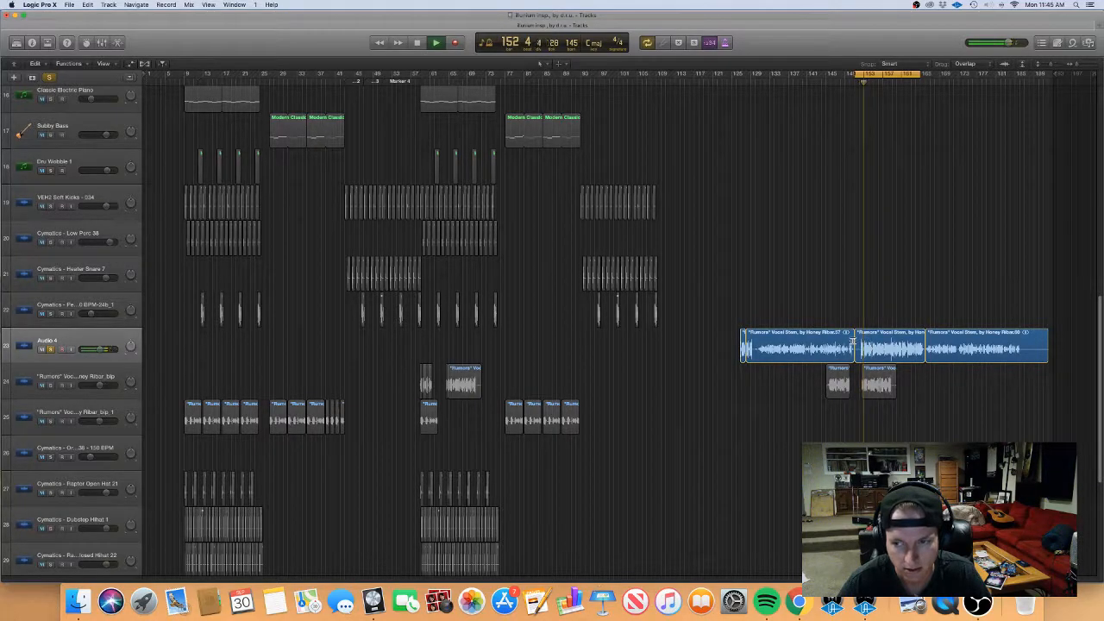
key("super+Right")
key("super+Right")
scroll(856, 343, "right", 3)
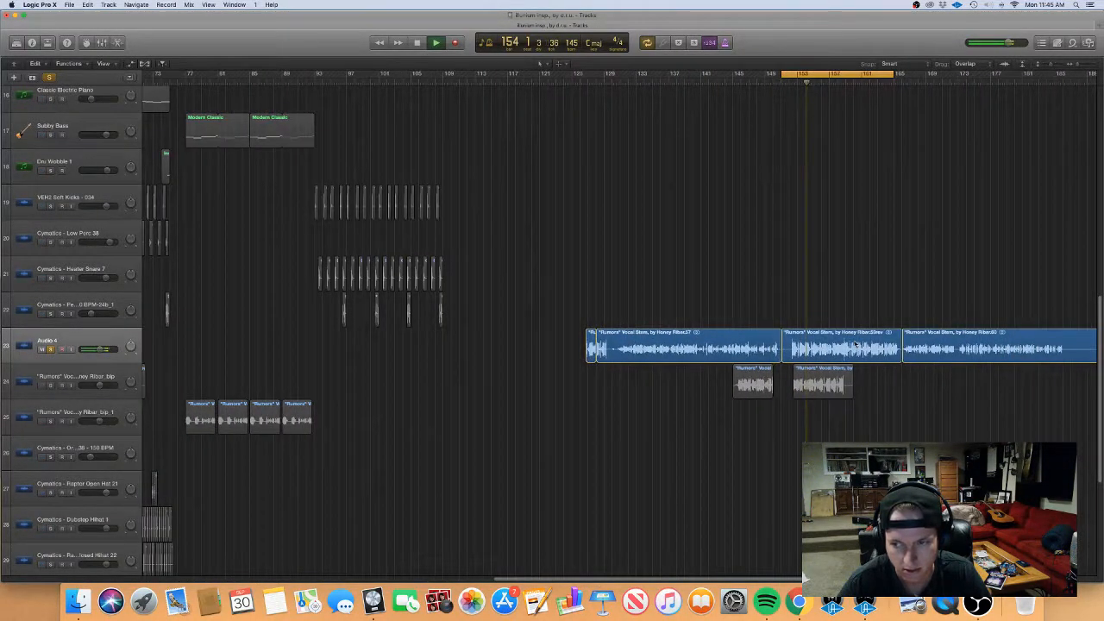
key("super+Right")
key("super+Right")
key("super+Right")
left_click_drag(817, 442, 642, 377)
key("Delete")
key("super+Right")
key("super+Right")
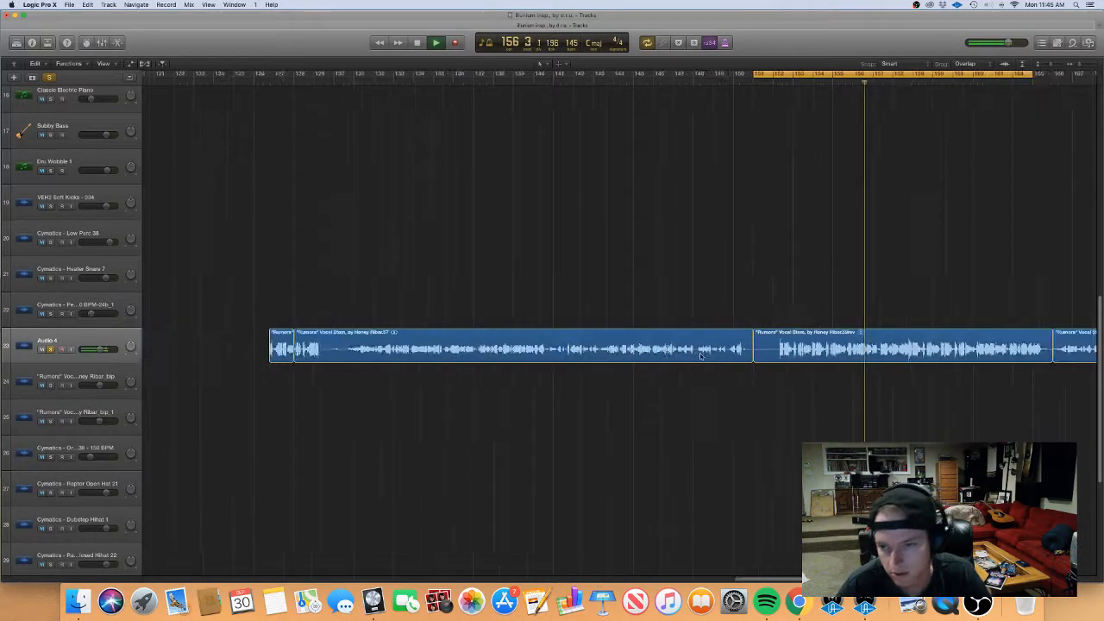
Step: Move the playhead to beat 3 of bar 151 and play the Audio 4 vocal stem from there
key("super+Right")
scroll(951, 398, "right", 4)
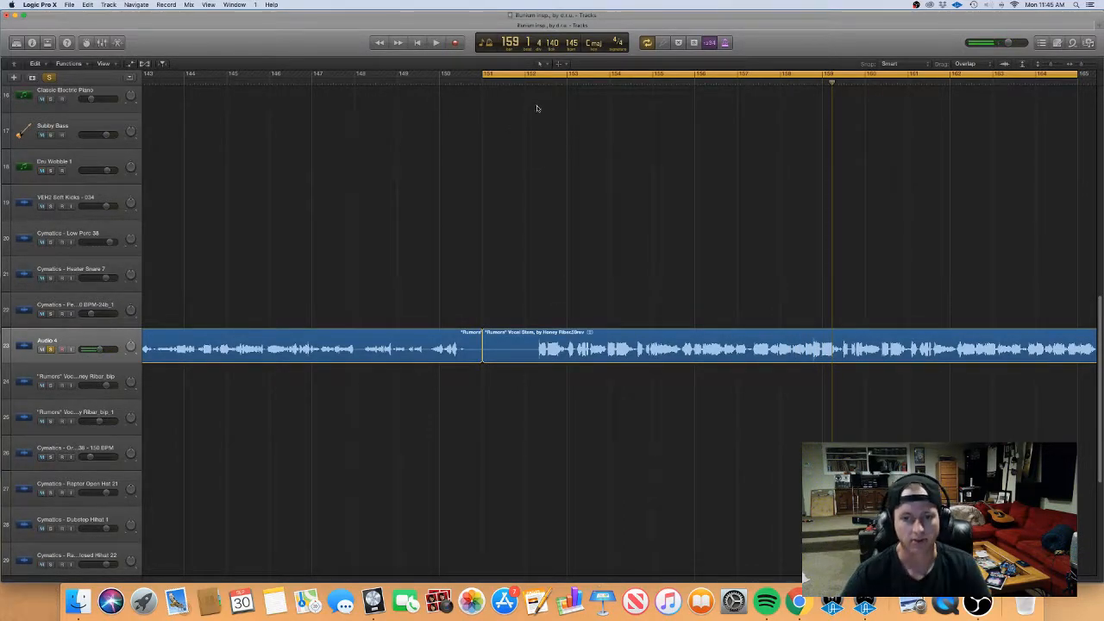
left_click(503, 82)
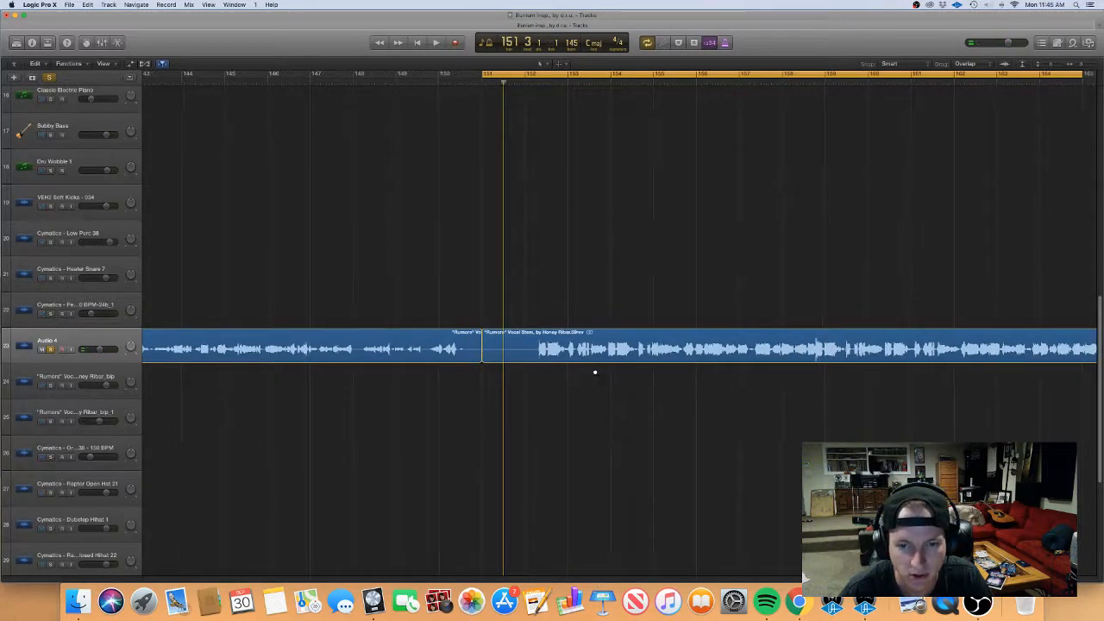
key("super+Right")
key("super+Right")
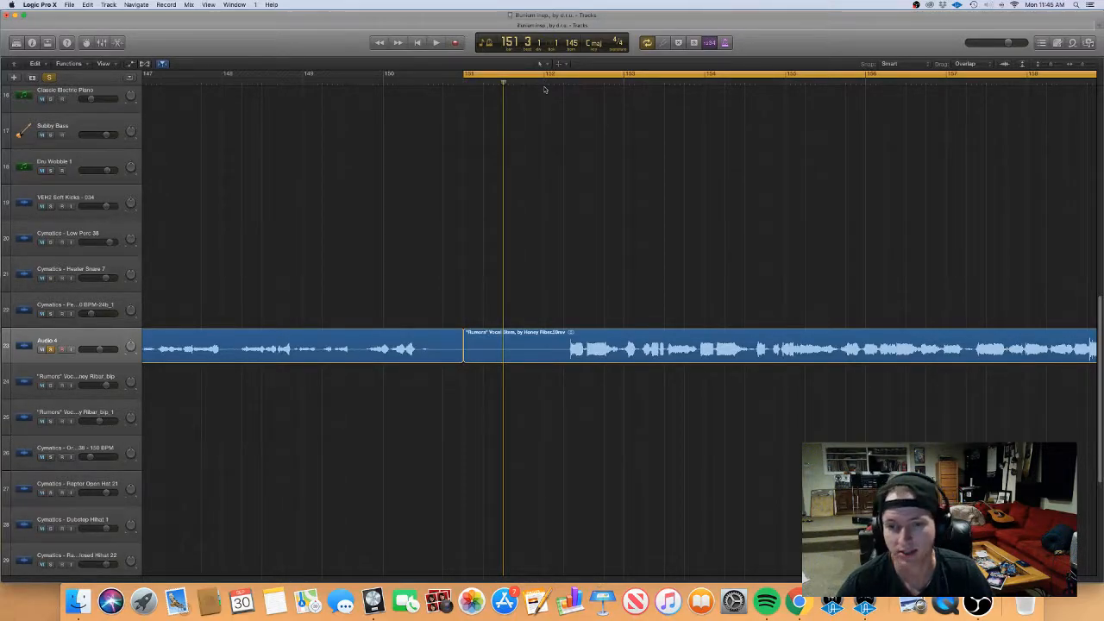
key("space")
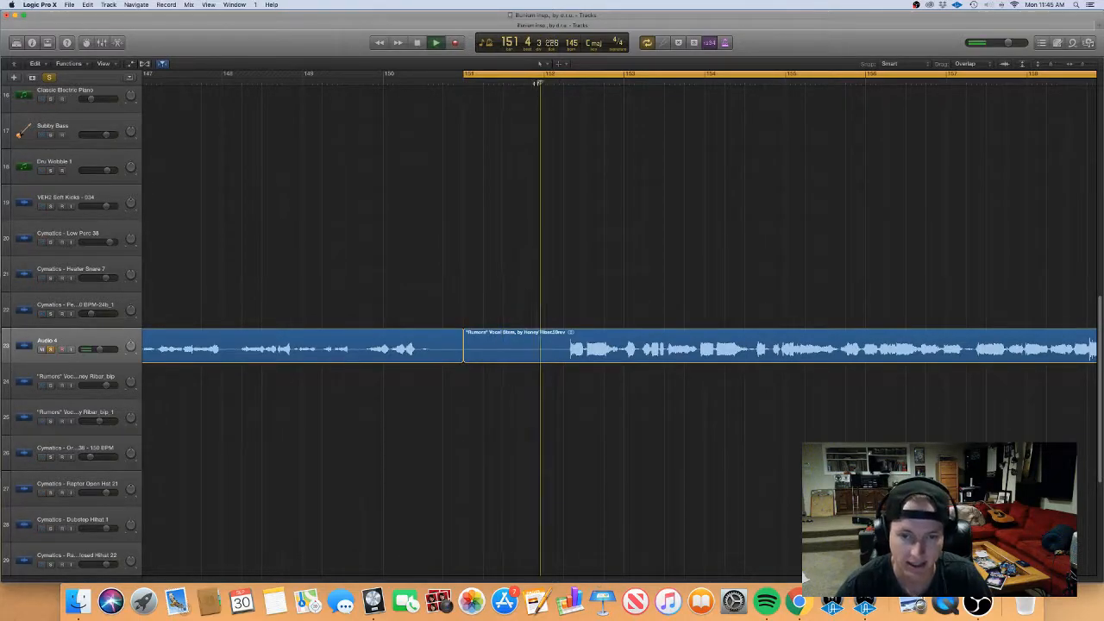
Step: Split the Audio 4 vocal region at 152 2 2 and just before bar 153 to isolate its opening phrase
left_click(584, 358, "super")
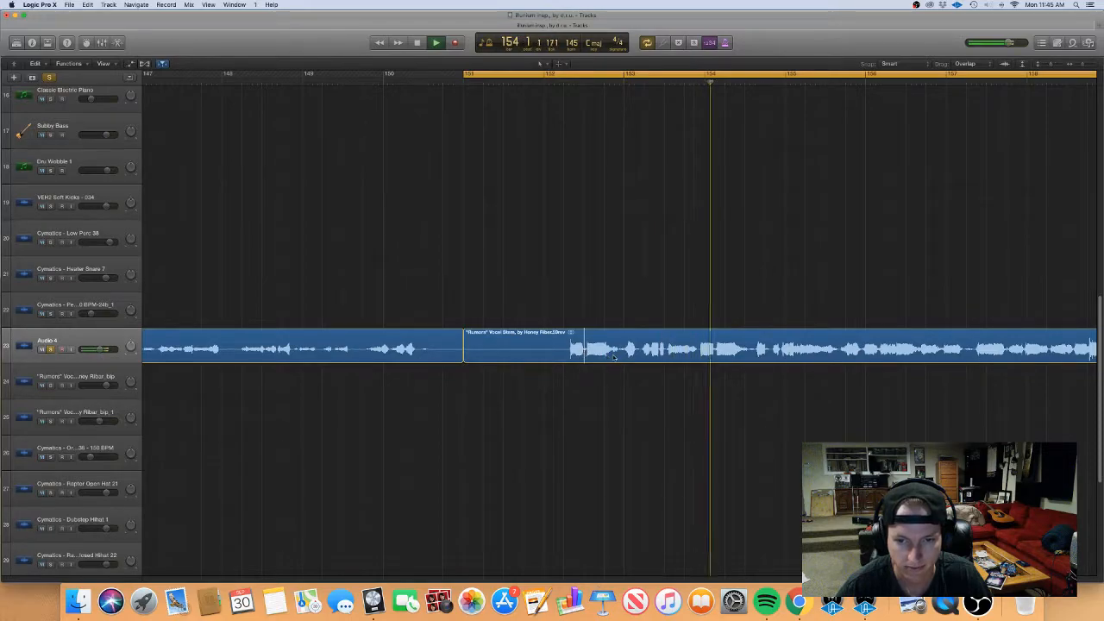
double_click(618, 354, "super")
left_click(569, 350, "super")
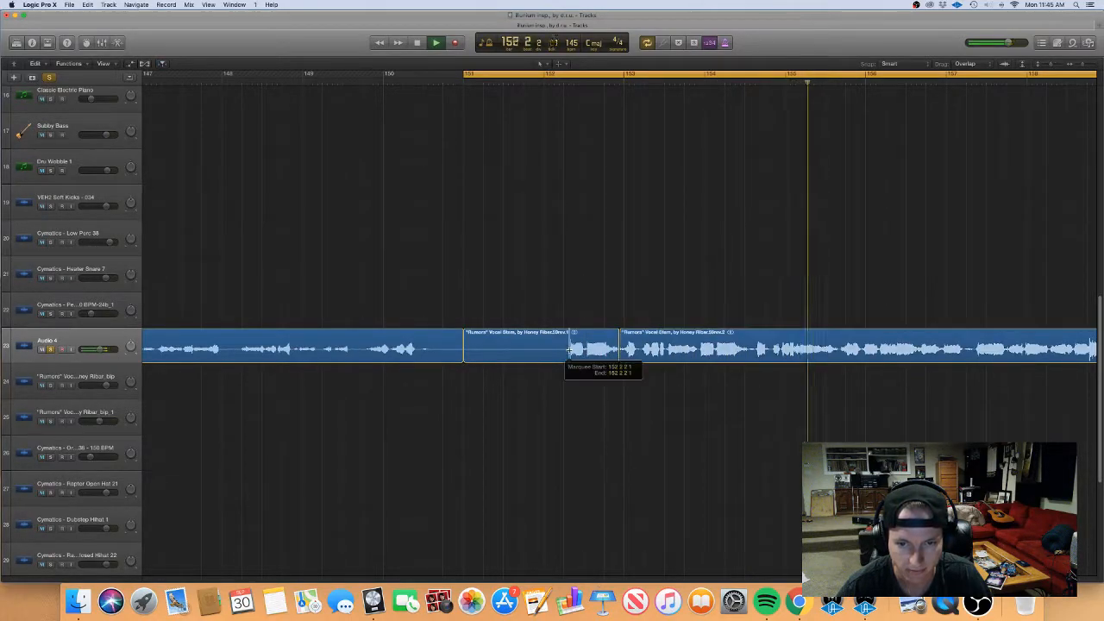
left_click(570, 350)
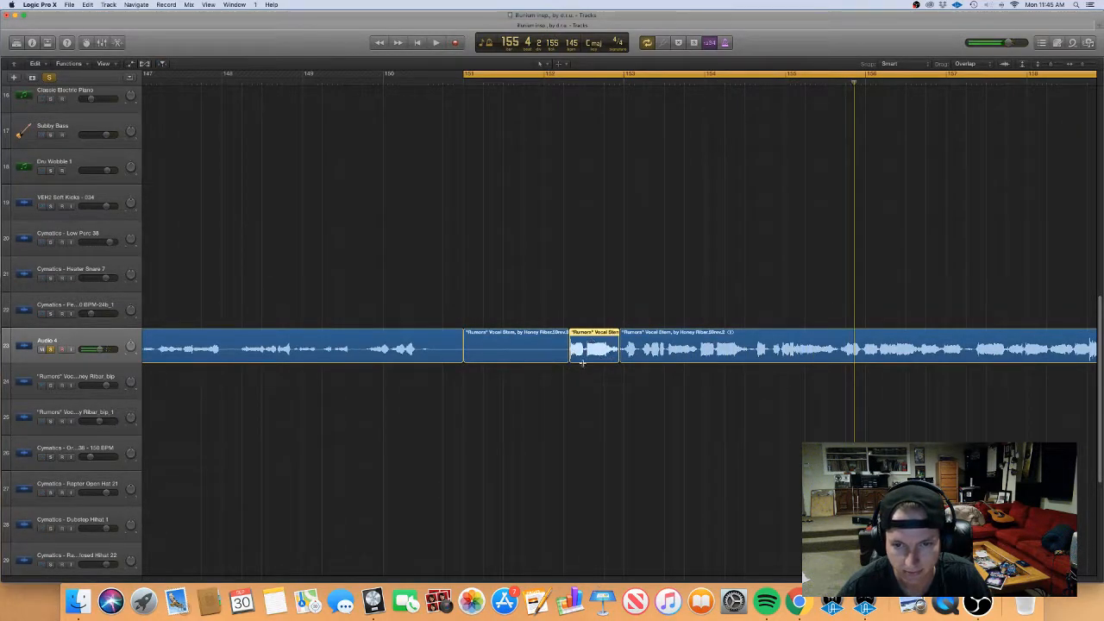
Step: Split the short opening phrase on Audio 4 in two and cut the vocal at 155 3 4 1 and three more points before bar 157
double_click(584, 351, "super")
scroll(604, 356, "right", 1)
double_click(833, 352, "super")
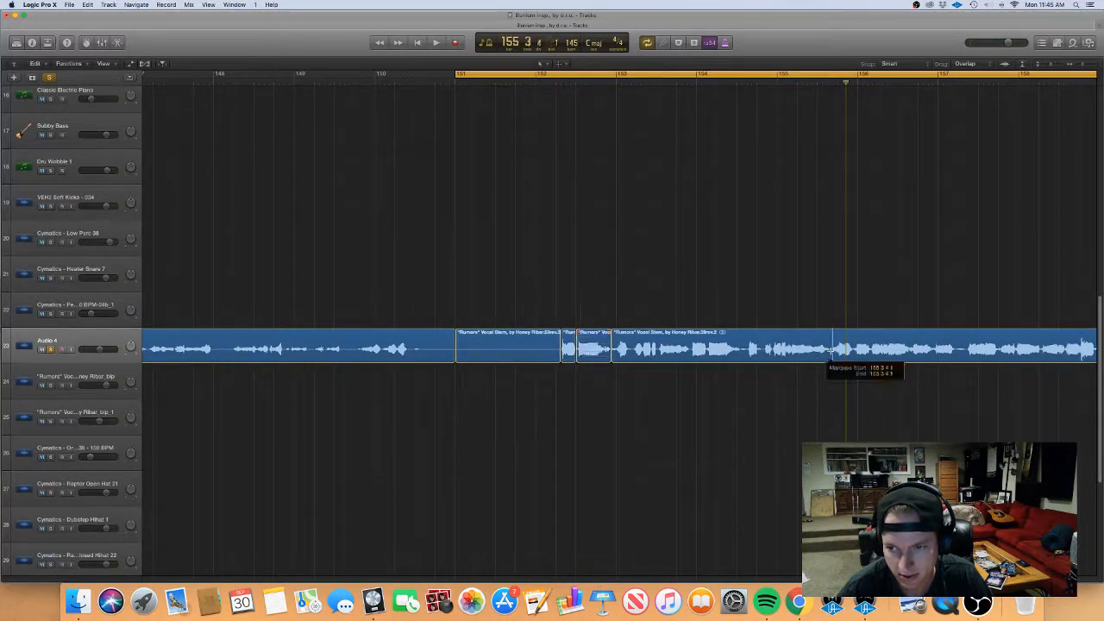
double_click(853, 351, "super")
left_click(873, 351, "super")
left_click(909, 350, "super")
left_click(910, 351, "super")
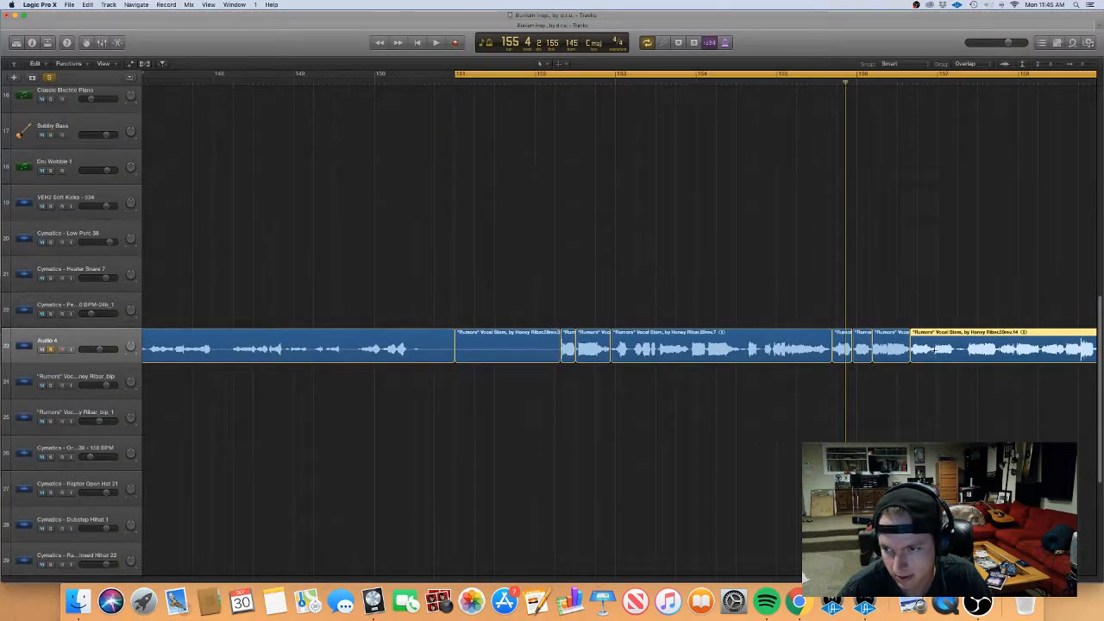
Step: Isolate the short phrase at the end of bar 157 on Audio 4, splitting at its start and at 158 1 1 1
left_click(934, 351, "super")
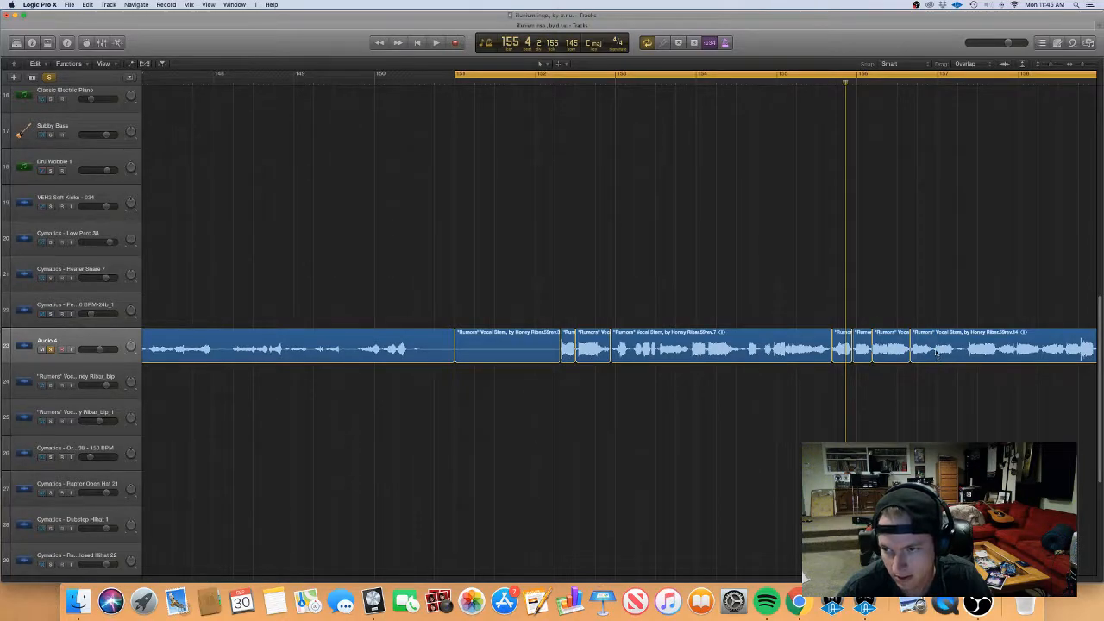
left_click(940, 351)
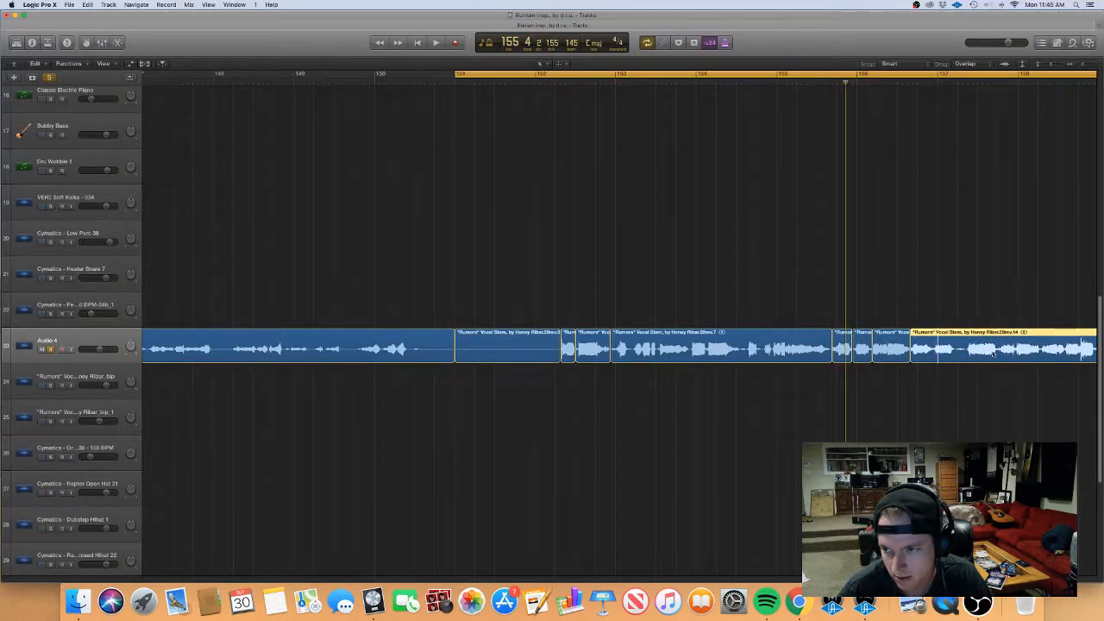
double_click(998, 350, "super")
double_click(1019, 350, "super")
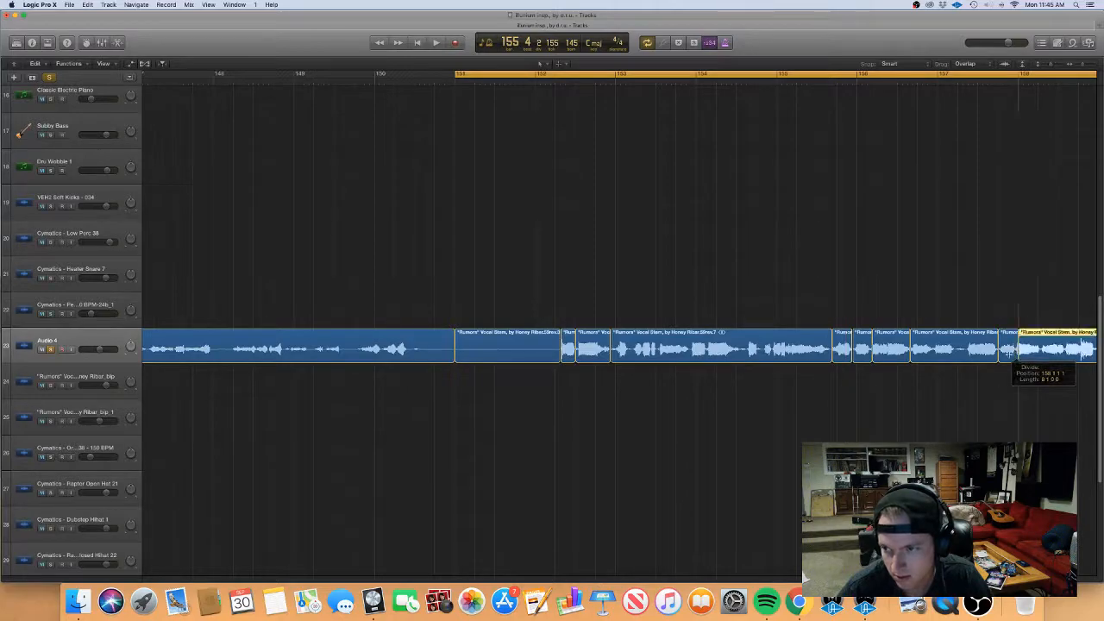
Step: Split the Audio 4 vocal around the middle of bar 153 and just before bar 154 to isolate that phrase
scroll(986, 368, "down", 1)
key("super+Left")
left_click(768, 376)
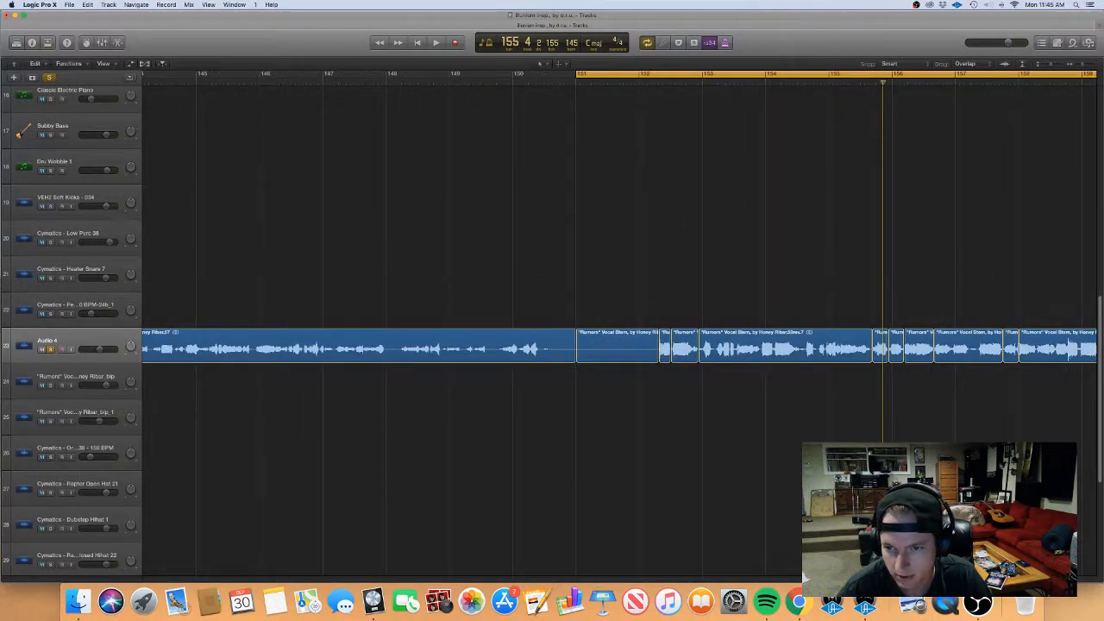
double_click(734, 348, "super")
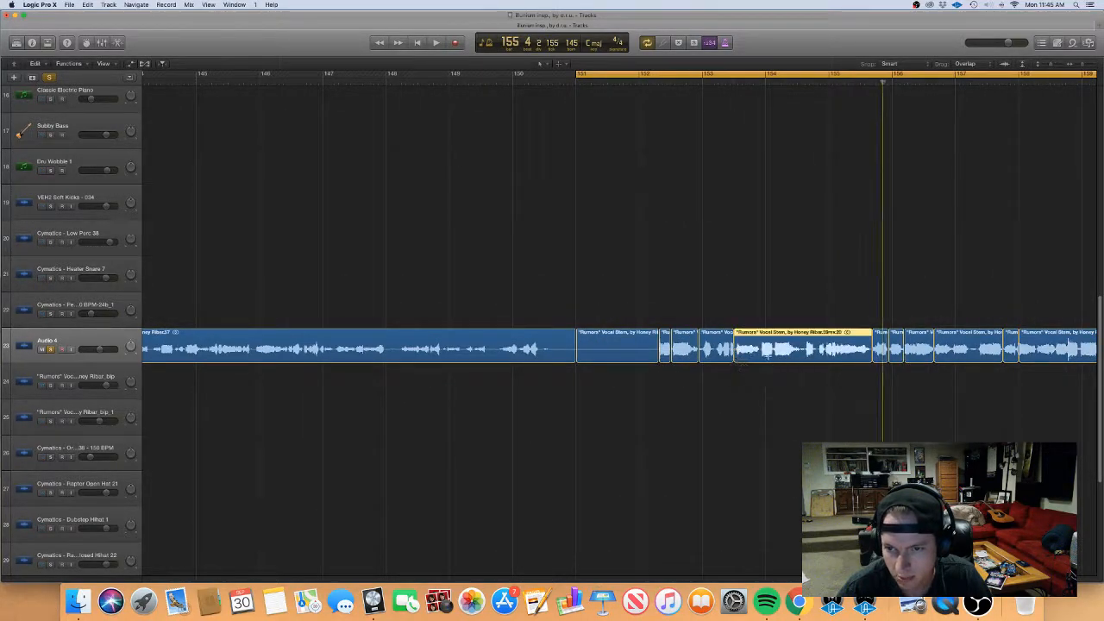
double_click(761, 350, "super")
scroll(760, 364, "up", 3)
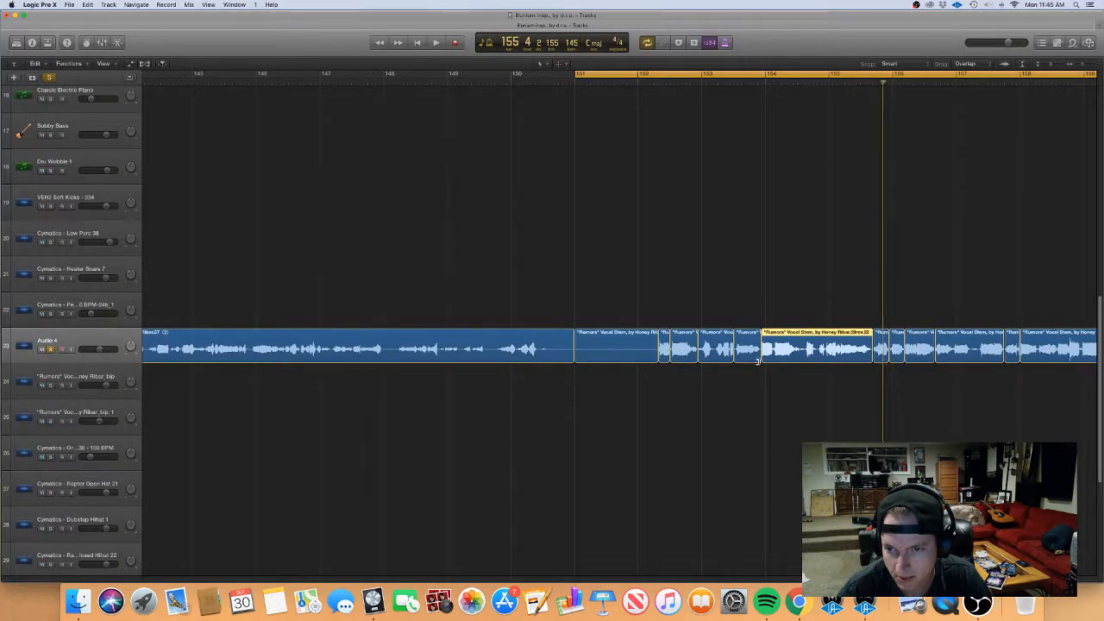
Step: Copy six short vocal slices between bars 152 and 158 from Audio 4 to track 24 at the same positions
left_click(611, 383)
left_click(611, 352)
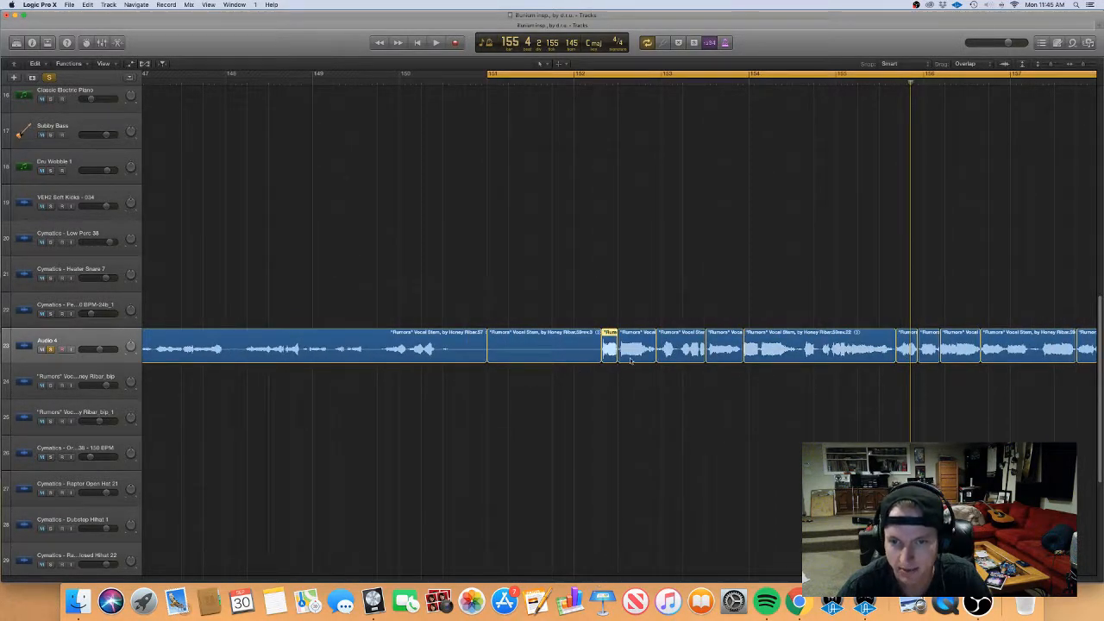
left_click(634, 359, "shift")
left_click(735, 354, "shift")
left_click(908, 350, "shift")
left_click(930, 352, "shift")
scroll(953, 356, "right", 1)
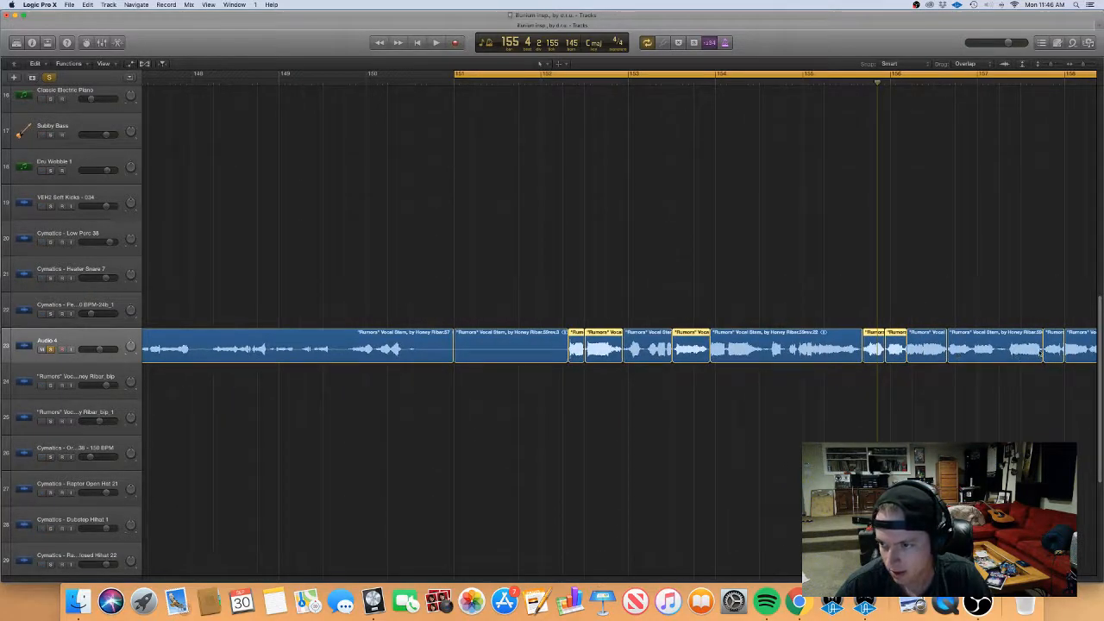
left_click_drag(578, 349, 584, 394)
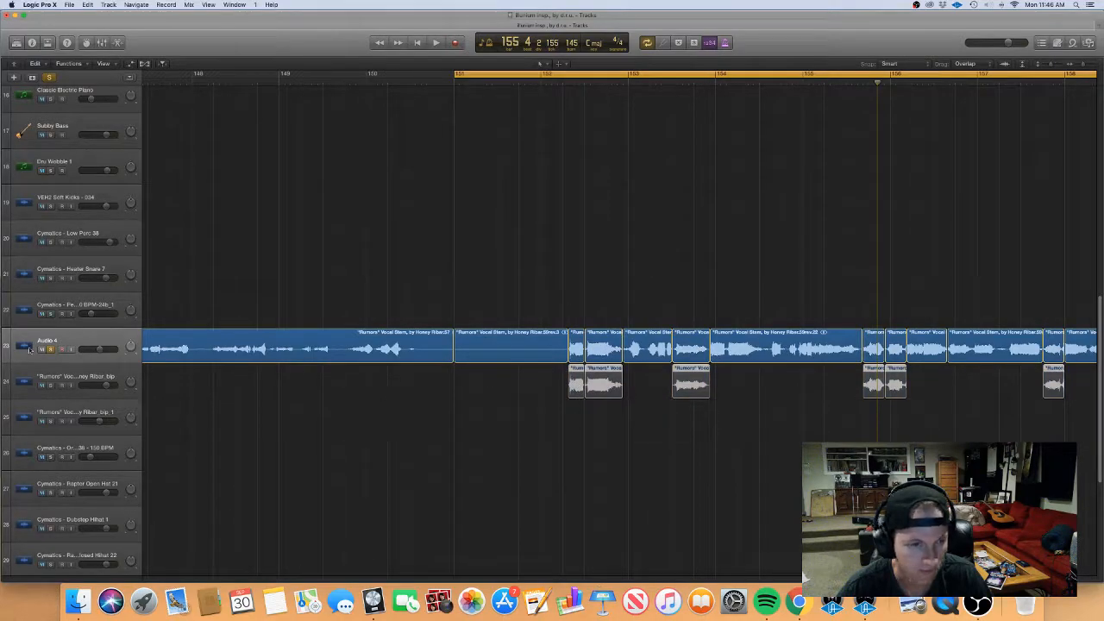
Step: Solo track 24 instead of Audio 4, show its channel strip and start playback from beat 2 of bar 152
left_click(57, 390)
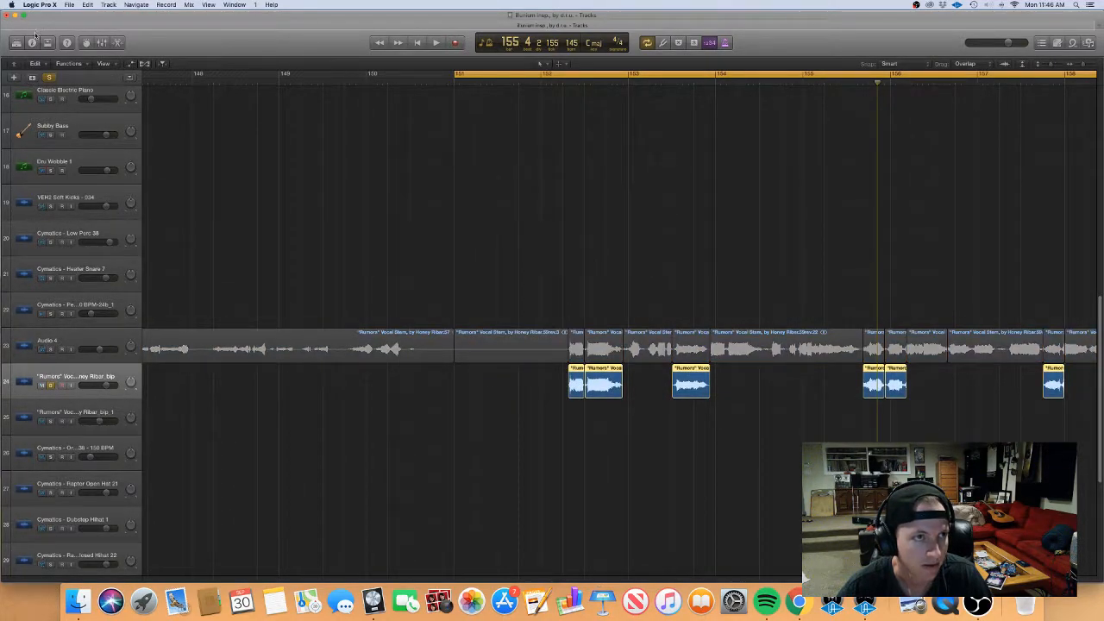
left_click(33, 42)
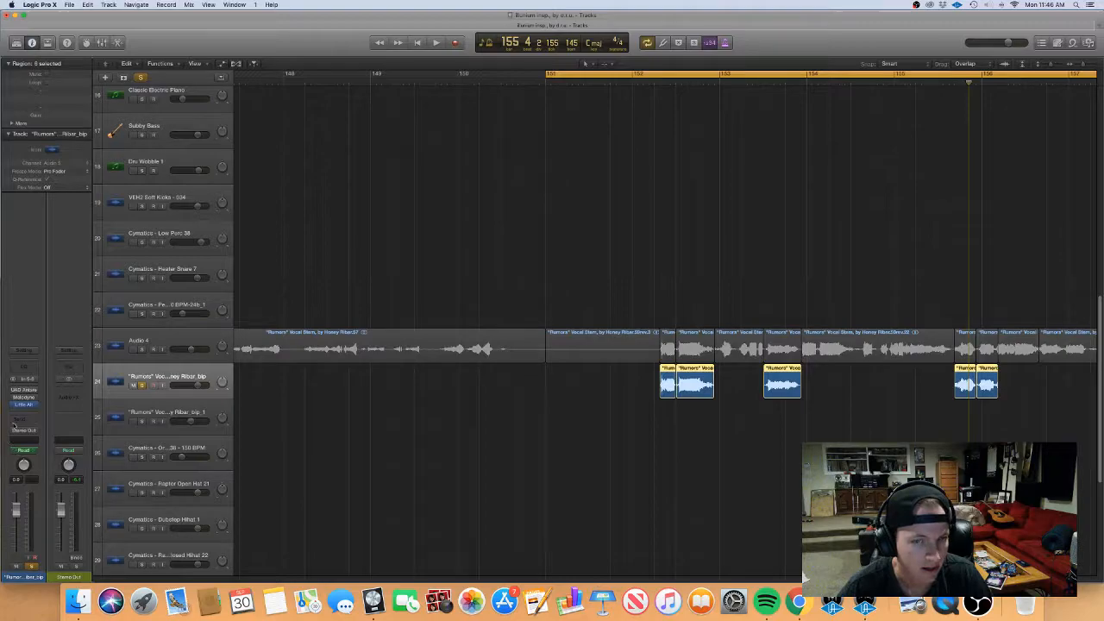
key("space")
left_click(653, 83)
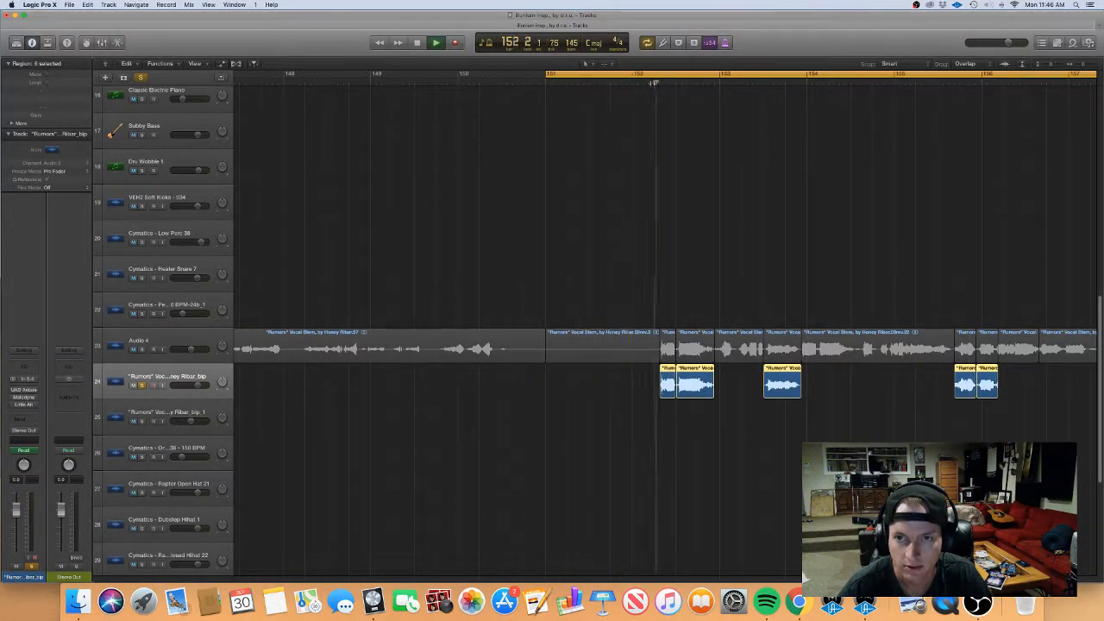
Step: Listen to the copied phrases on track 24 and examine the slices before bars 156 and 158
key("super+Left")
key("super+Left")
key("super+Left")
key("super+Left")
key("super+Left")
key("super+Left")
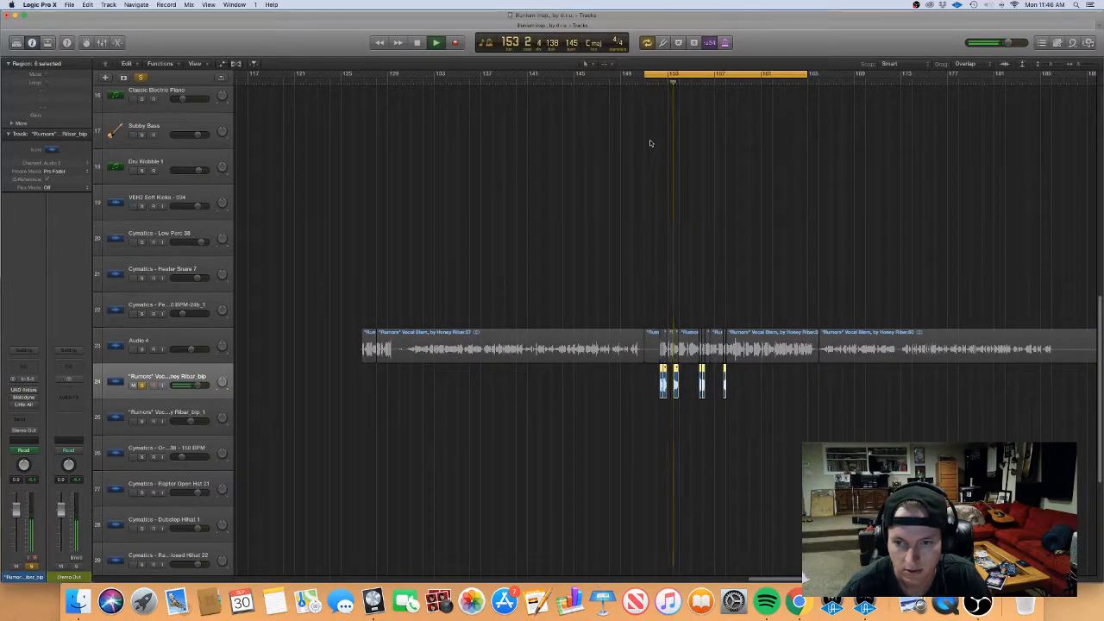
key("super+Right")
key("super+Right")
key("super+Right")
key("super+Right")
key("super+Right")
key("super+Right")
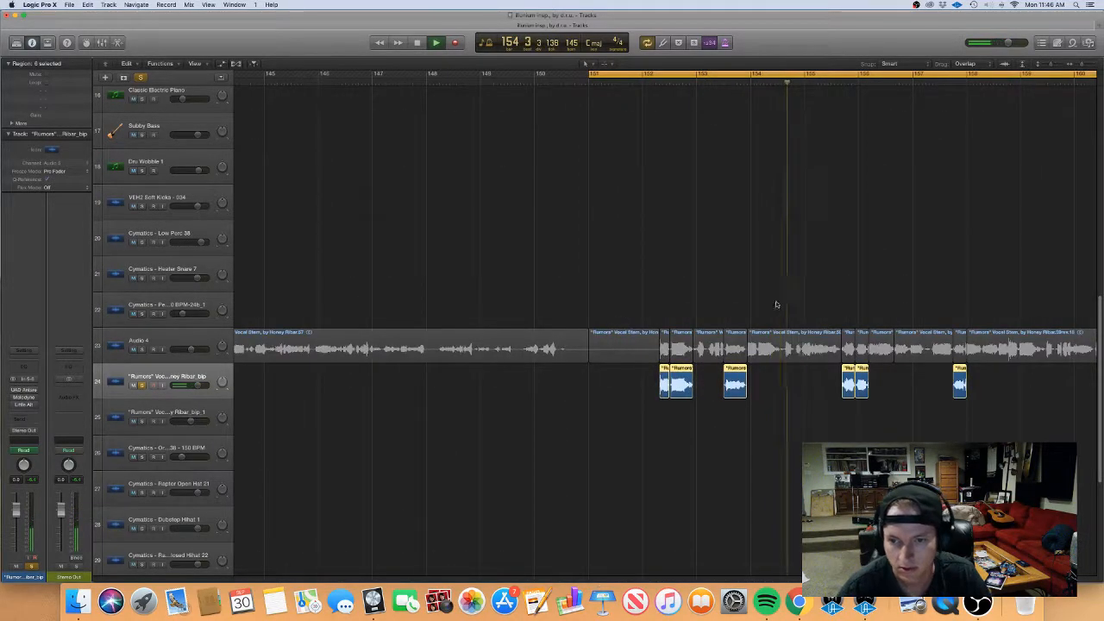
key("super+Right")
left_click(756, 376)
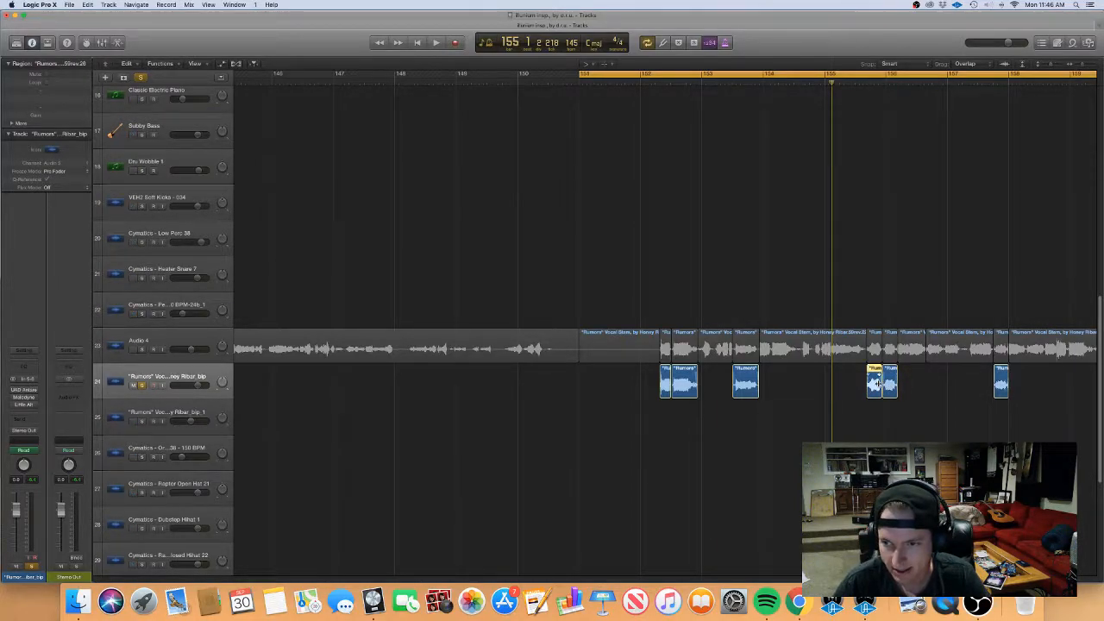
left_click(1000, 388)
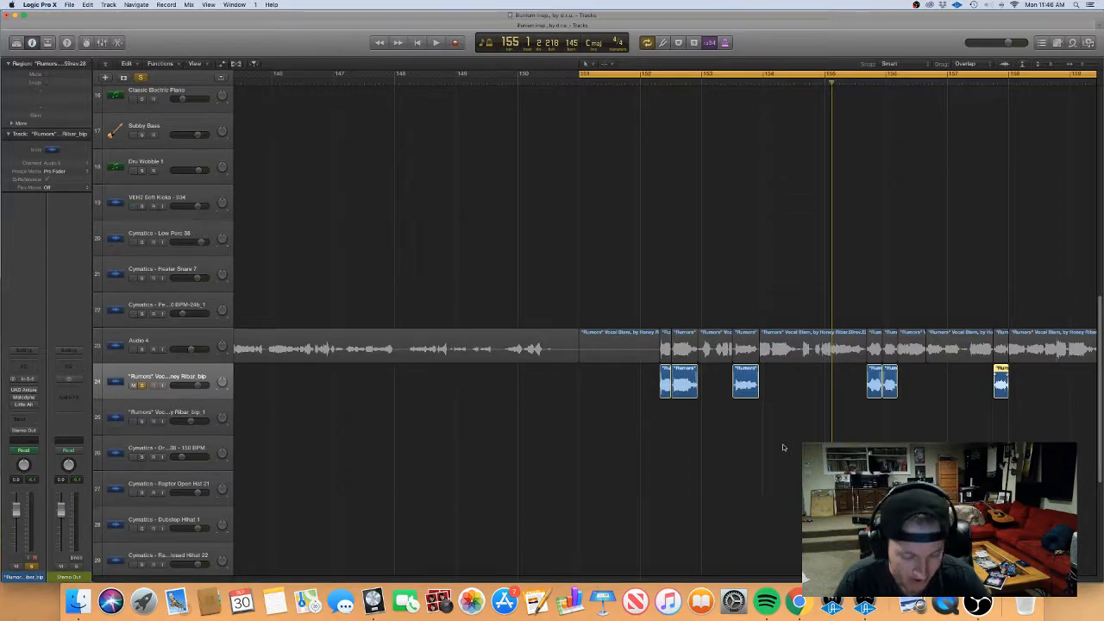
Step: Move the first vocal phrase on track 24 to the start of bar 151
key("cmd+Right")
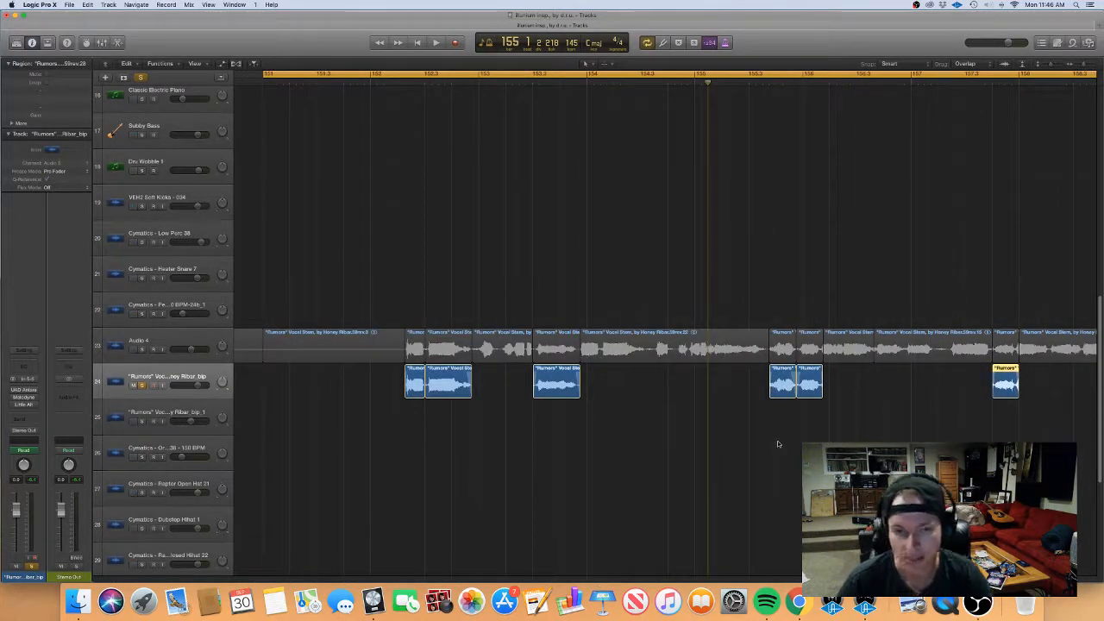
scroll(780, 444, "left", 3)
key("super+Left")
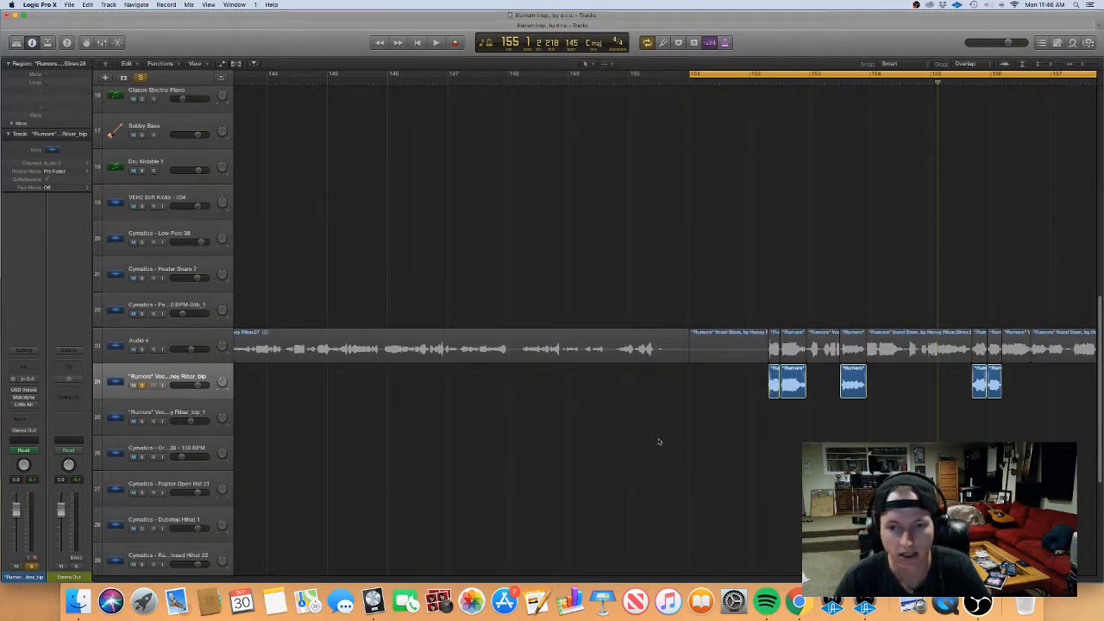
scroll(734, 426, "right", 3)
left_click_drag(664, 384, 585, 384)
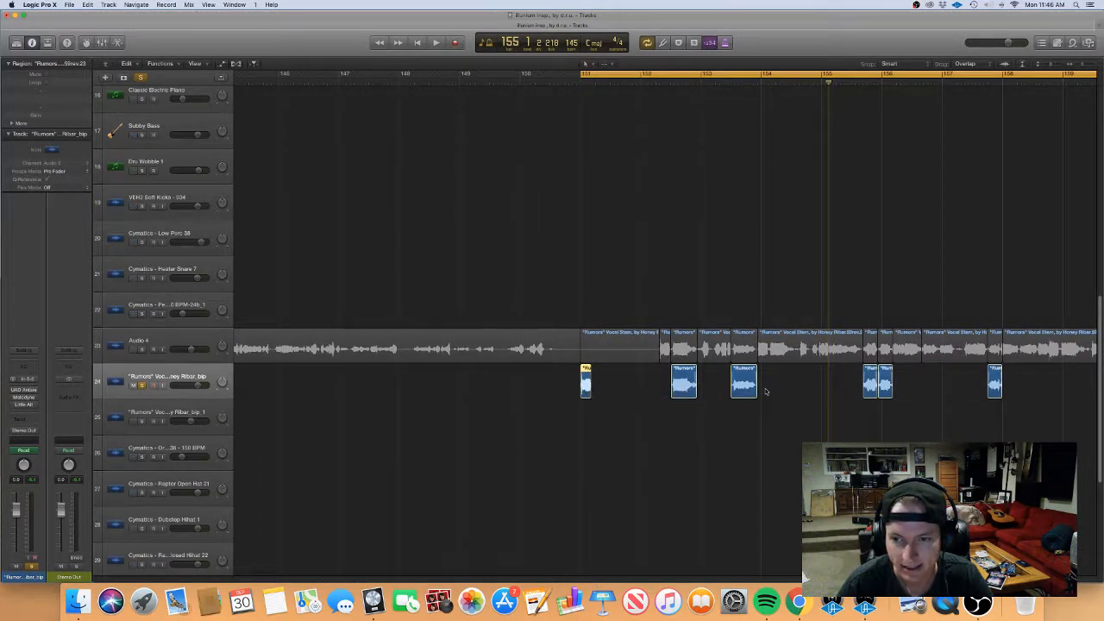
Step: Shorten the cycle range to bars 151 to 153 and play it to hear the moved phrase
key("super+Right")
key("super+Left")
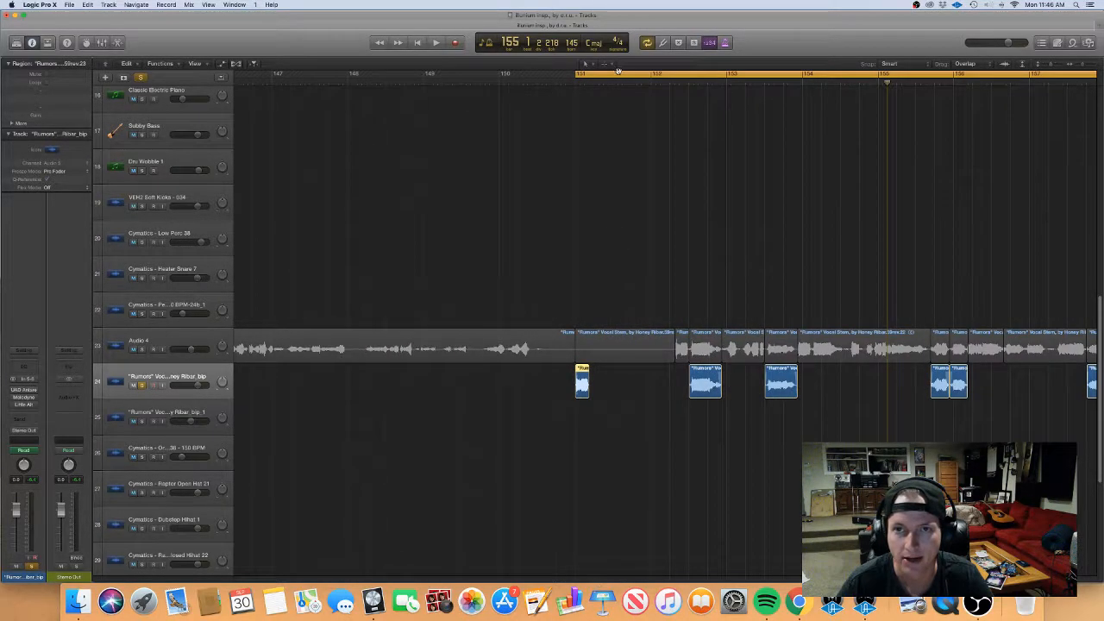
left_click_drag(578, 74, 740, 55)
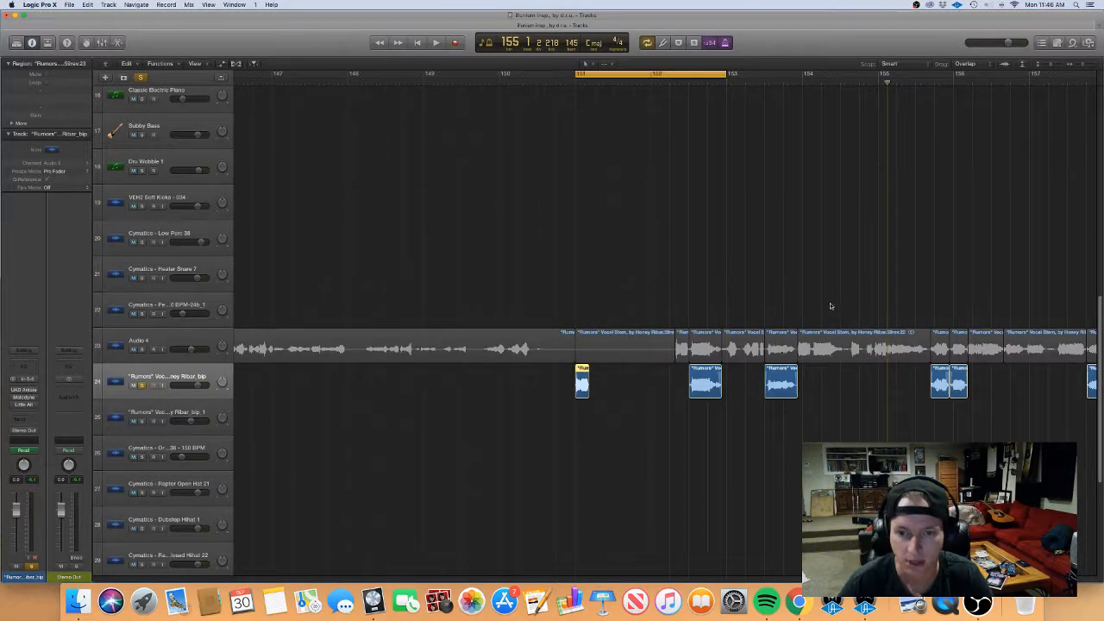
key("space")
scroll(639, 416, "up", 1)
scroll(722, 400, "up", 4)
key("space")
Step: Copy one of the longer track 24 phrases directly after the opening phrase in bar 151 and trim its end to just before 151 2 3
left_click_drag(865, 380, 582, 393)
key("space")
scroll(614, 397, "up", 2)
scroll(611, 396, "up", 3)
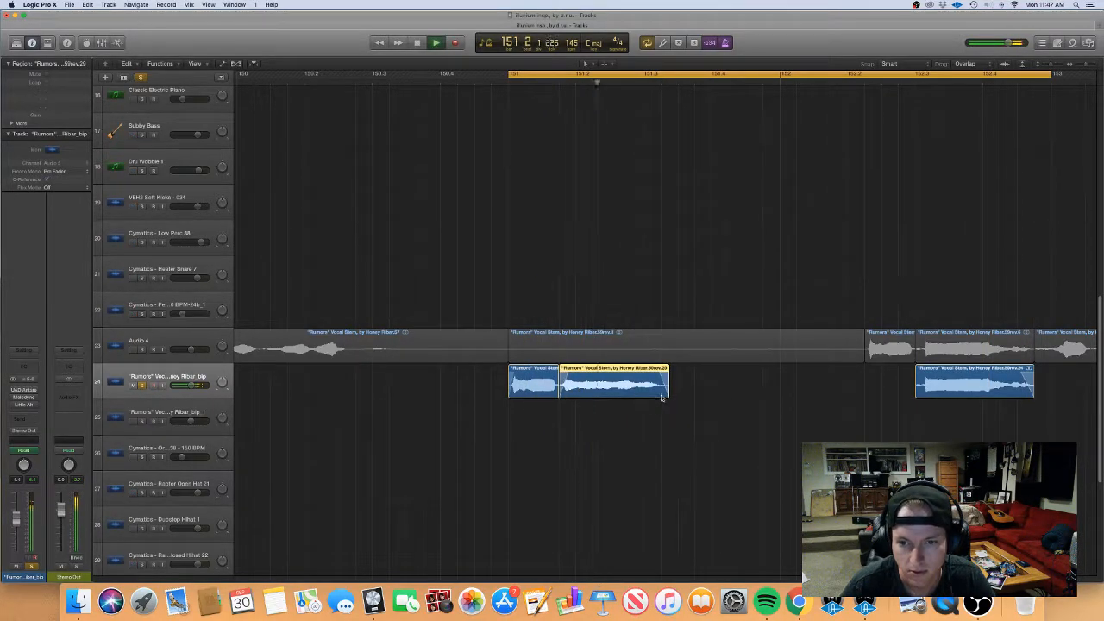
left_click_drag(663, 397, 639, 398)
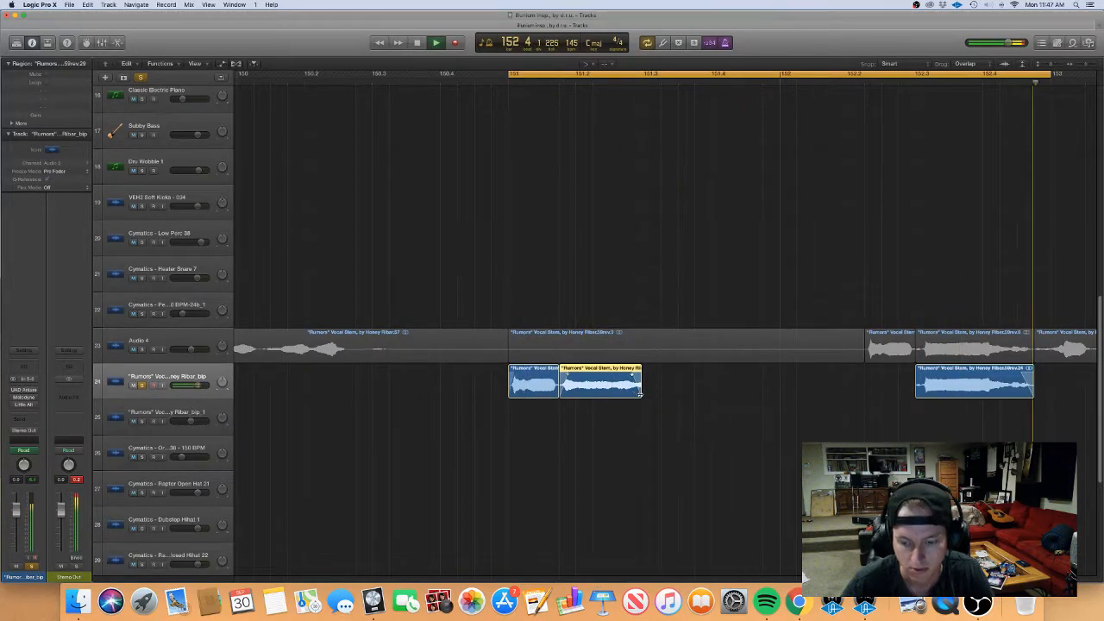
left_click_drag(641, 396, 604, 397)
key("super+Left")
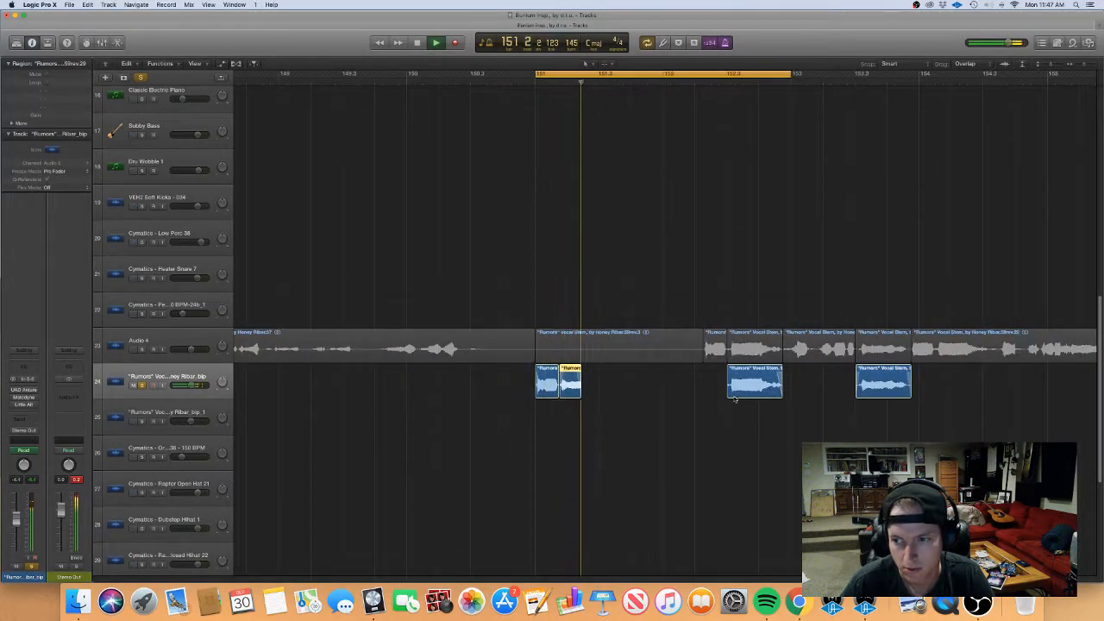
Step: Audition track 24 from just before bar 156 and copy the phrase there to 151 2 3, after the second phrase
key("super+Left")
left_click(746, 81)
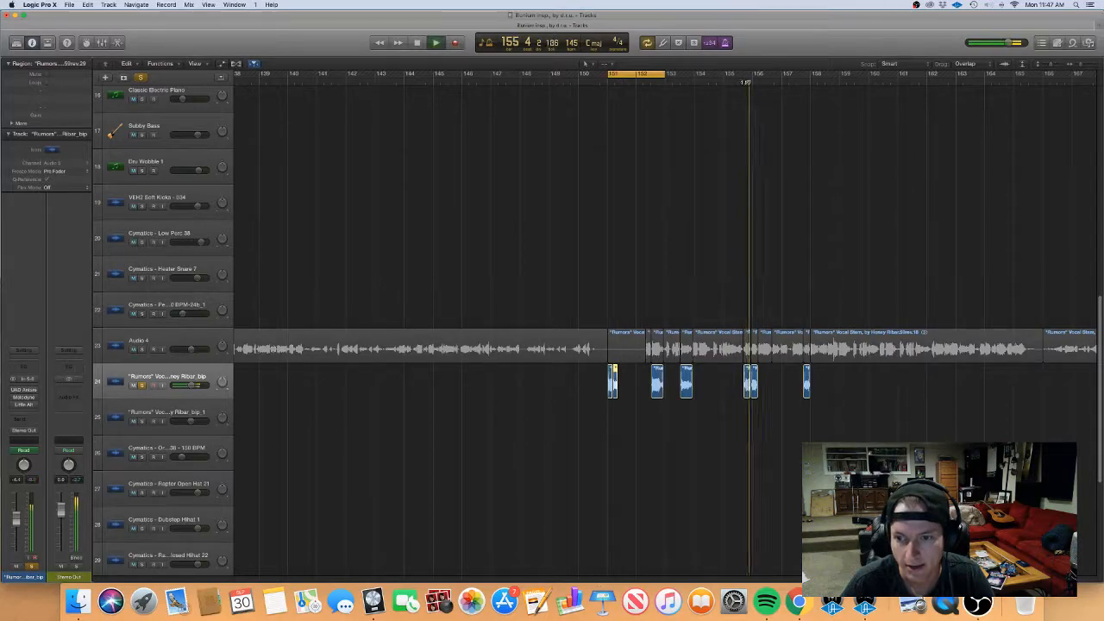
left_click(758, 416)
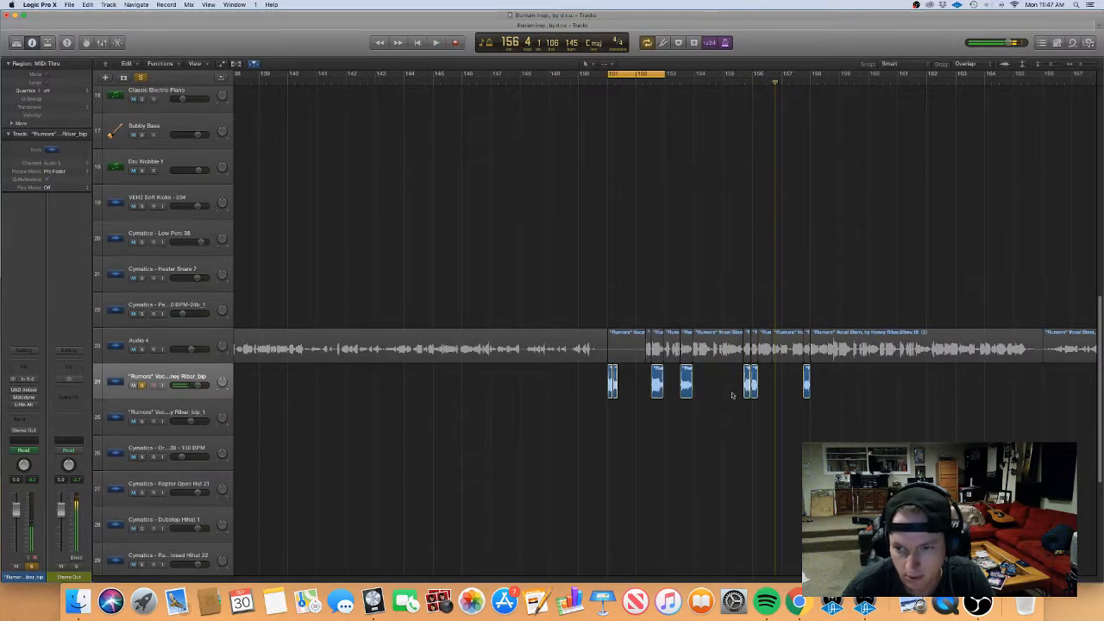
left_click_drag(748, 386, 630, 394)
key("super+Right")
key("super+Right")
key("super+Right")
Step: Play the three phrases in bar 151 and audition the phrase at beat 3 of bar 153
key("space")
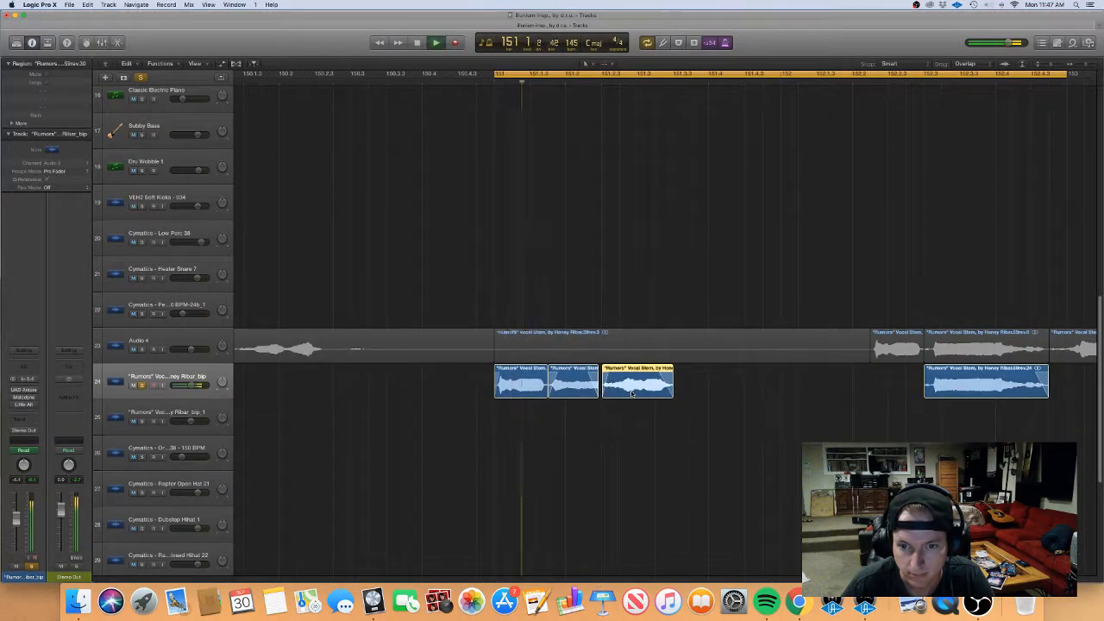
key("super+Left")
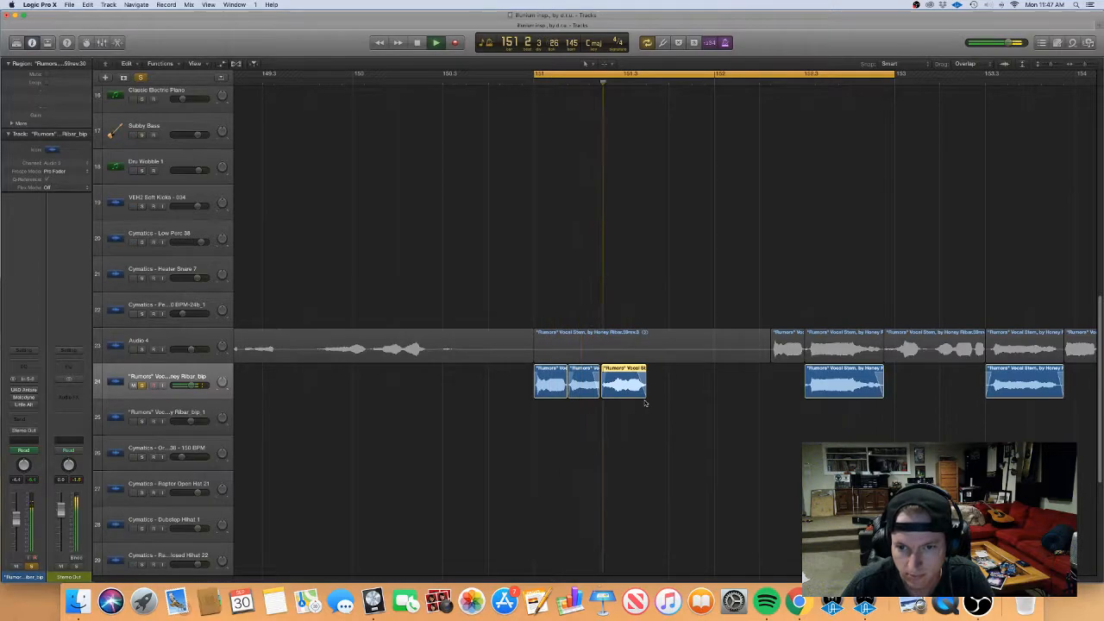
key("space")
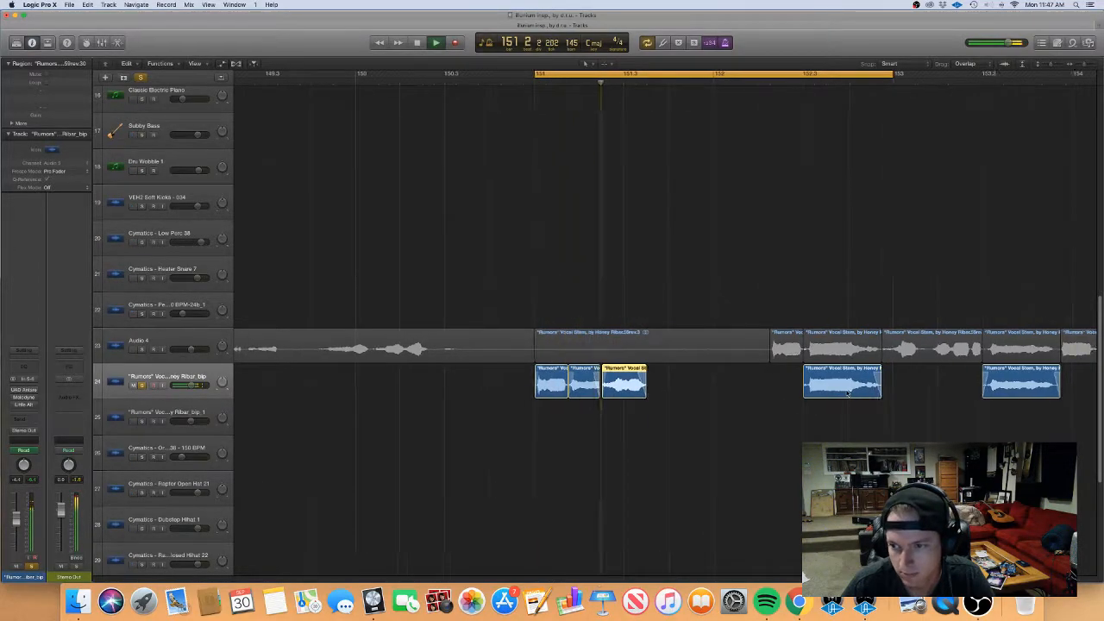
scroll(847, 392, "left", 5)
scroll(850, 390, "right", 8)
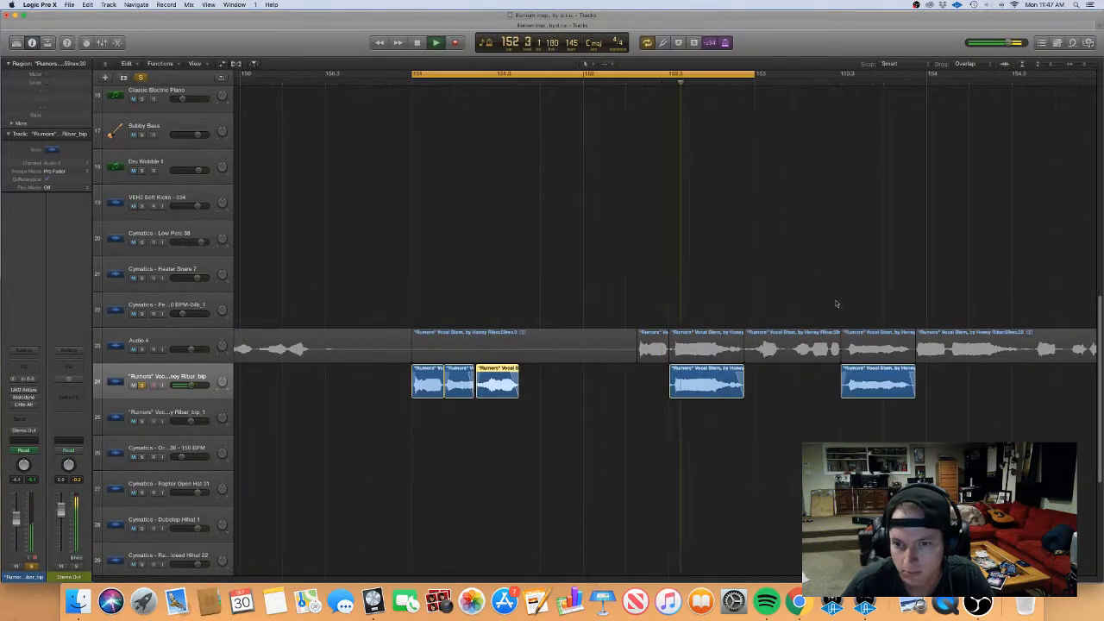
left_click(841, 80)
scroll(866, 158, "right", 5)
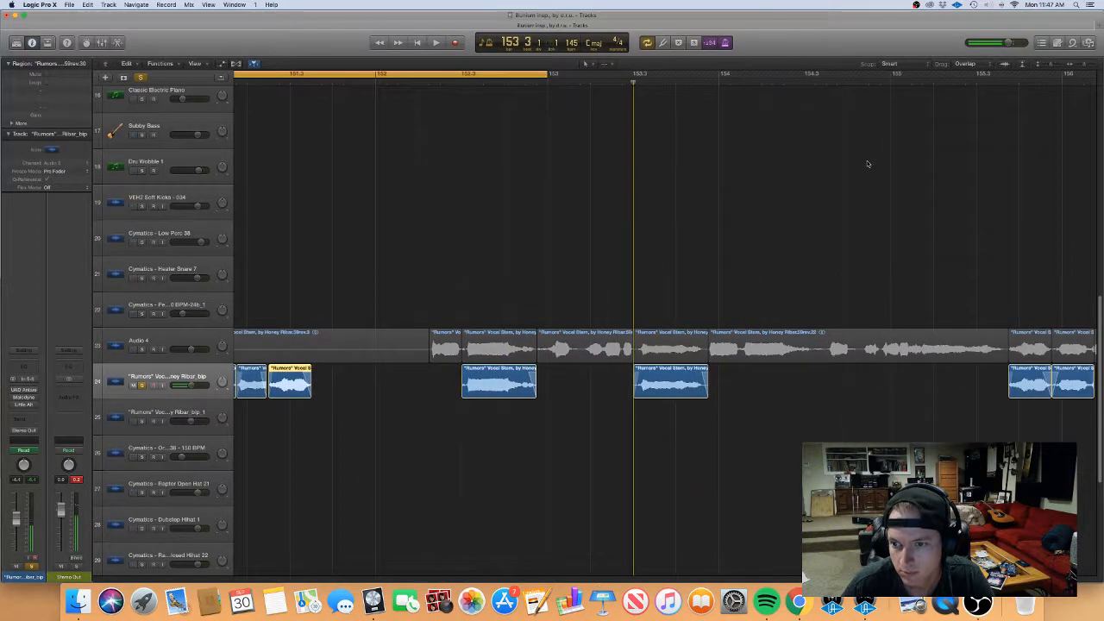
key("super+Left")
key("super+Left")
key("super+Left")
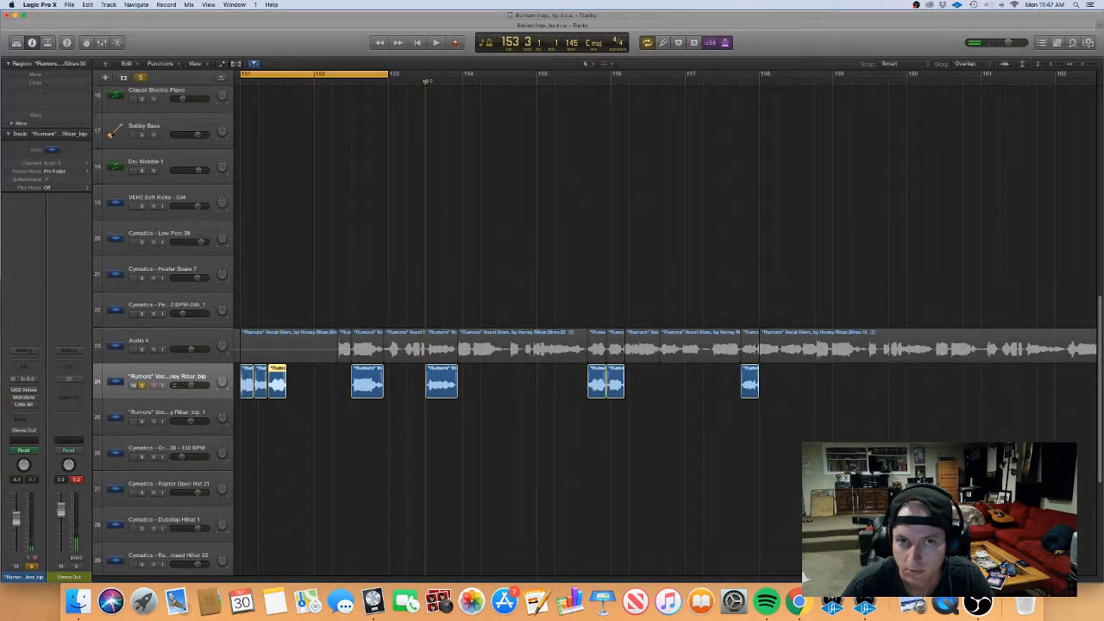
Step: Audition the vocal from beat 4 of bar 155 and copy an Audio 4 slice to track 24 directly after the third phrase in bar 151
left_click(602, 82)
key("space")
key("space")
left_click_drag(643, 351, 616, 394)
key("super+Right")
key("super+Right")
key("super+Right")
Step: Play the four-phrase sequence of bar 151 in the cycle range
key("space")
key("space")
key("space")
scroll(315, 396, "down", 1)
scroll(315, 395, "left", 2)
Step: Delete the two leftover phrases in bars 152 and 153 on track 24
key("space")
key("space")
left_click(388, 422)
key("Delete")
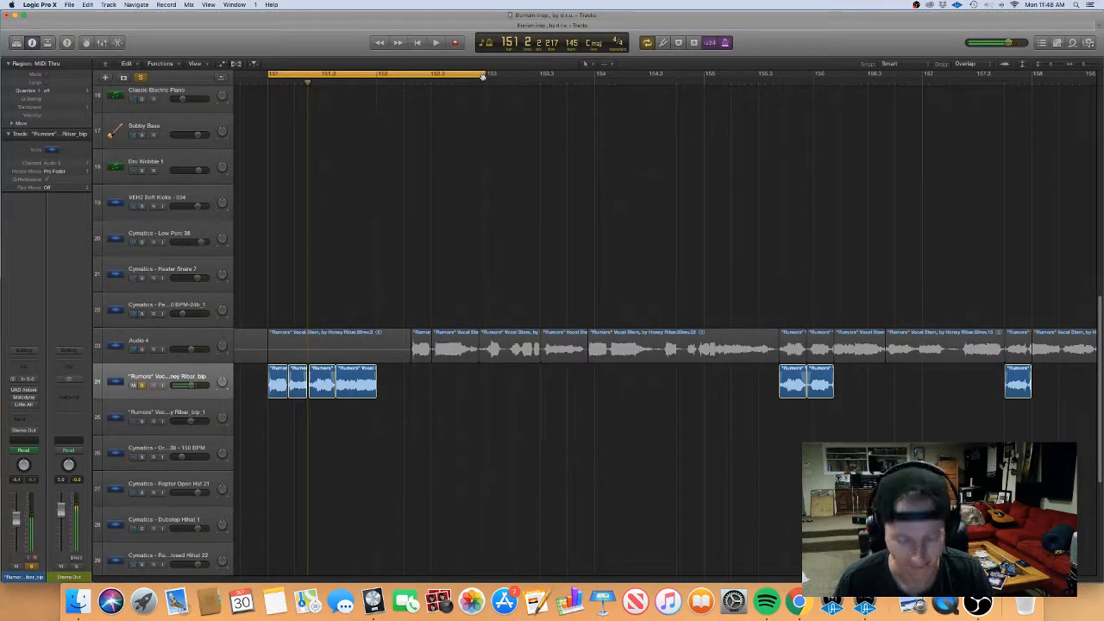
Step: Copy the four-phrase sequence of bar 151 into bar 152 on track 24 and shorten the start of the copied first phrase
key("space")
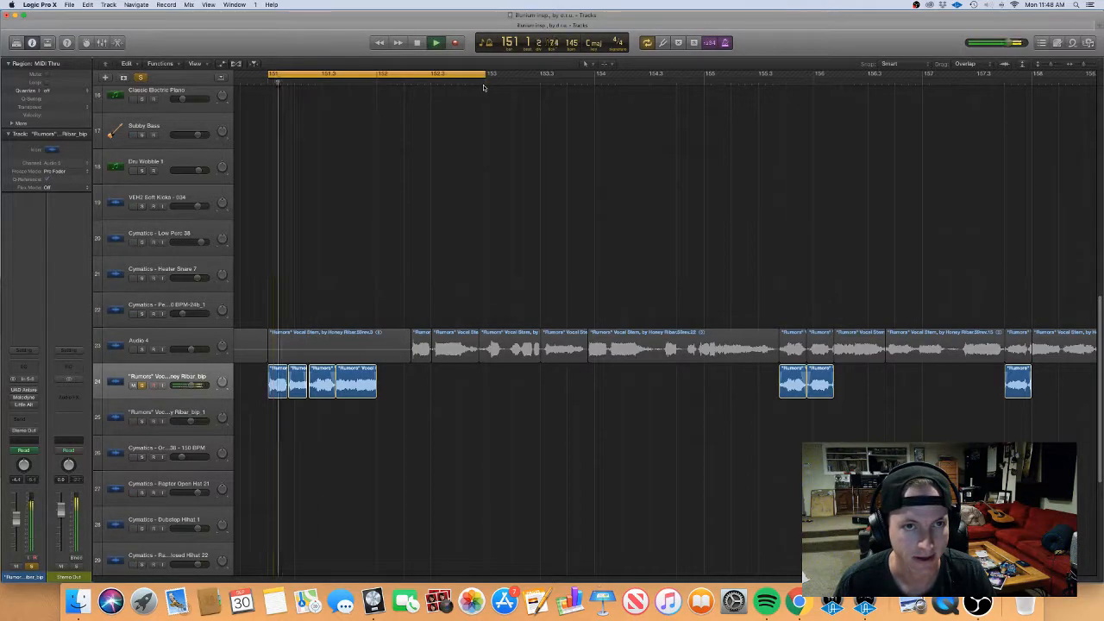
key("space")
left_click_drag(394, 432, 410, 391)
key("super+Right")
key("super+Right")
key("super+Right")
left_click(385, 414)
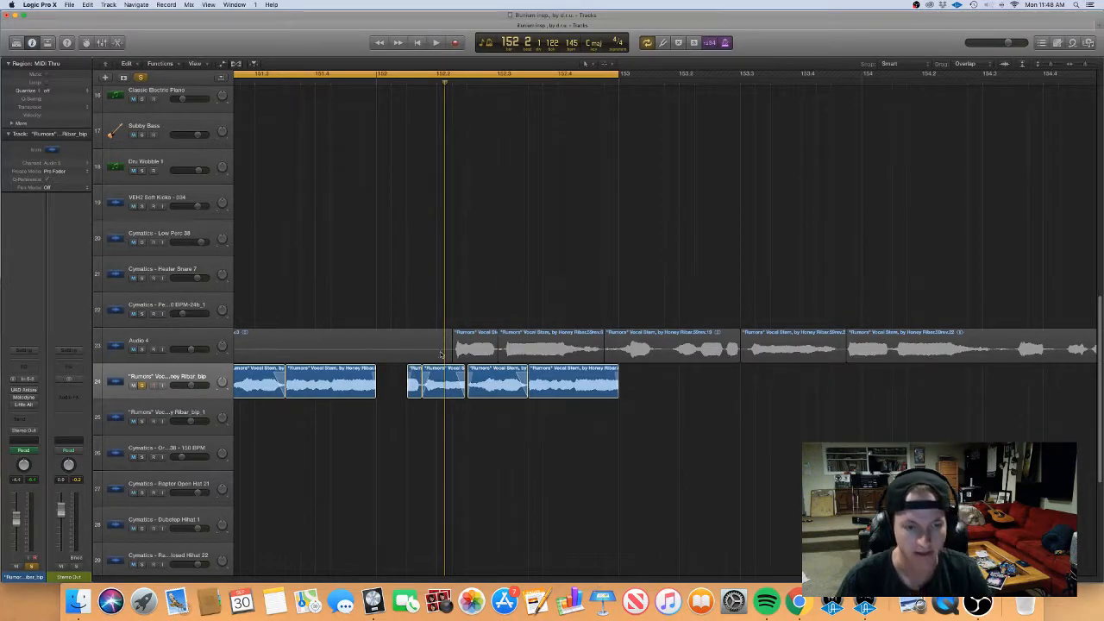
Step: Play the two-bar phrase pattern in bars 151 and 152 in the cycle range
key("space")
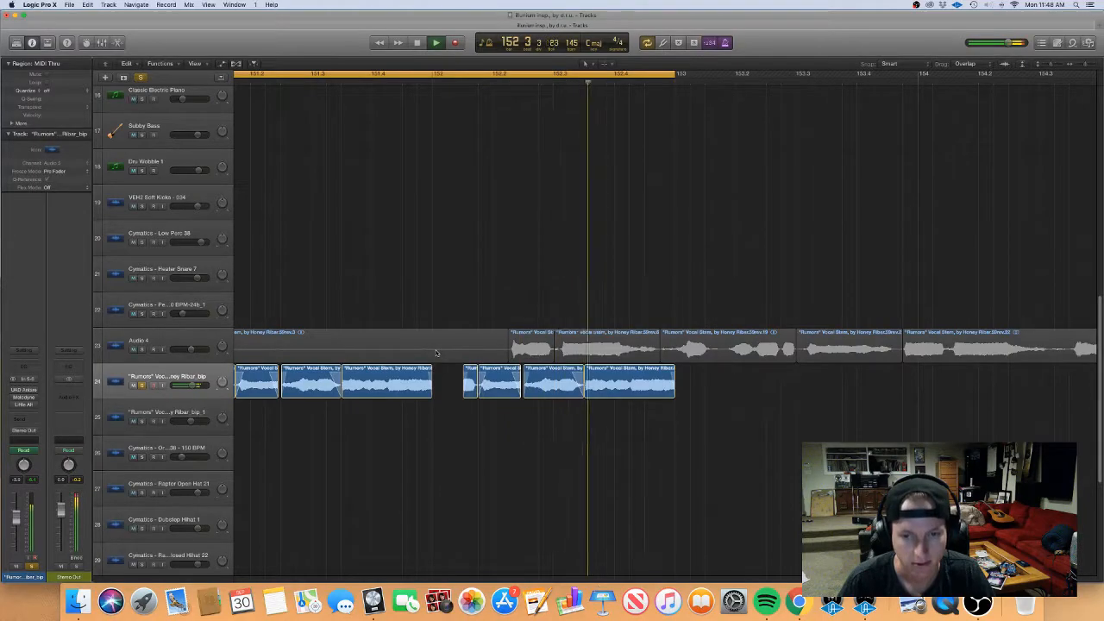
key("super+Left")
key("super+Left")
key("super+Left")
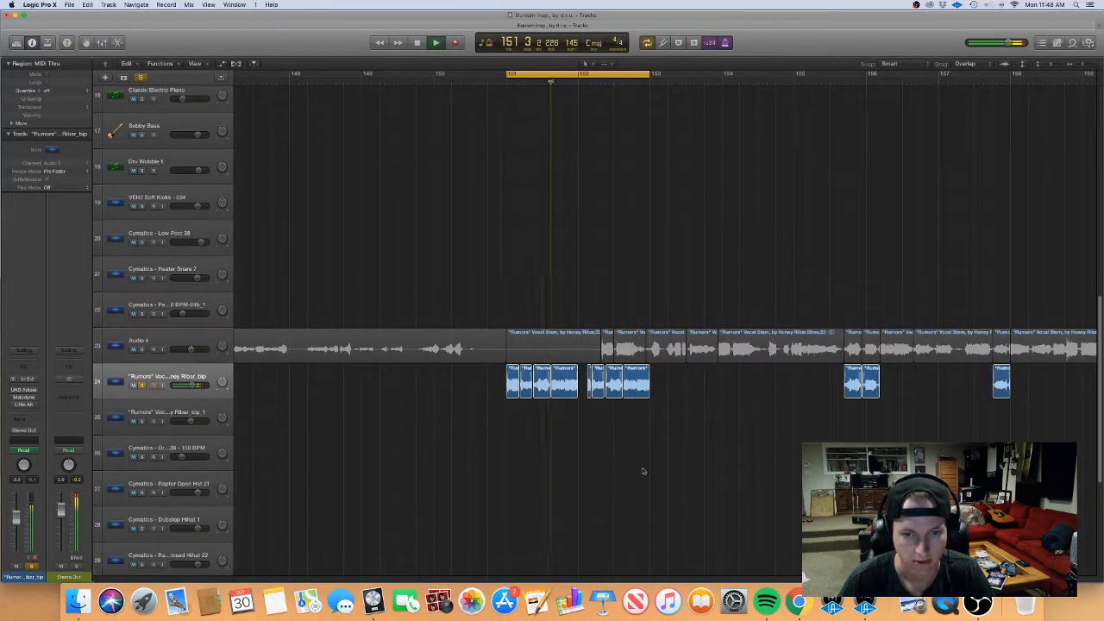
key("super+Left")
key("super+Left")
key("super+Right")
key("super+Right")
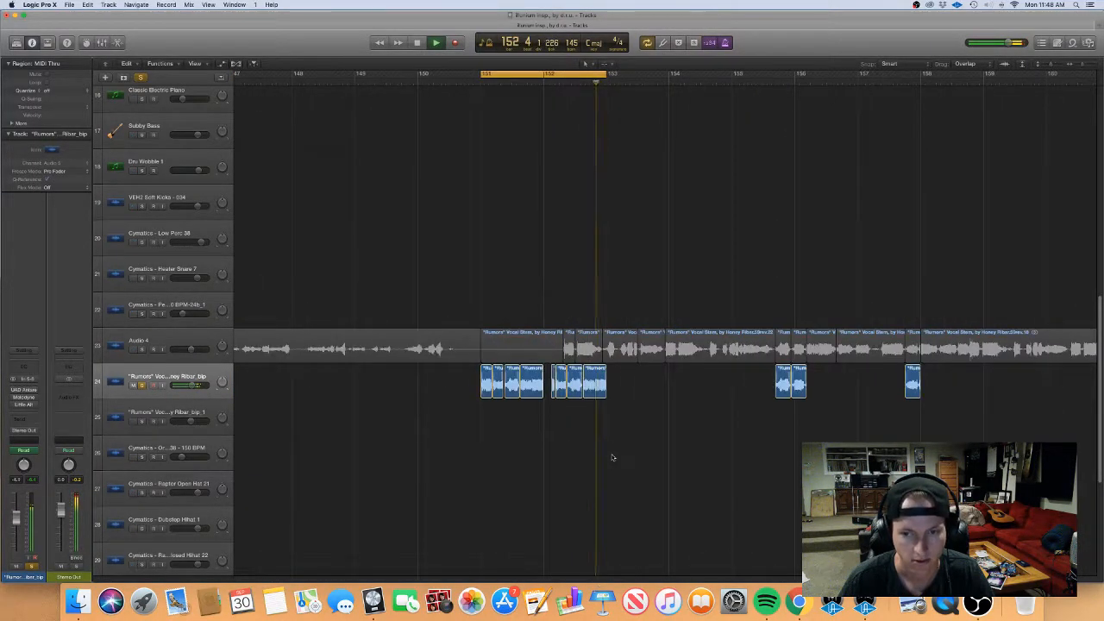
Step: Stop playback, open track 24's Melodyne editor, dismiss its stored-transfers dialog and position the editor clear of the vocal regions
left_click(195, 377)
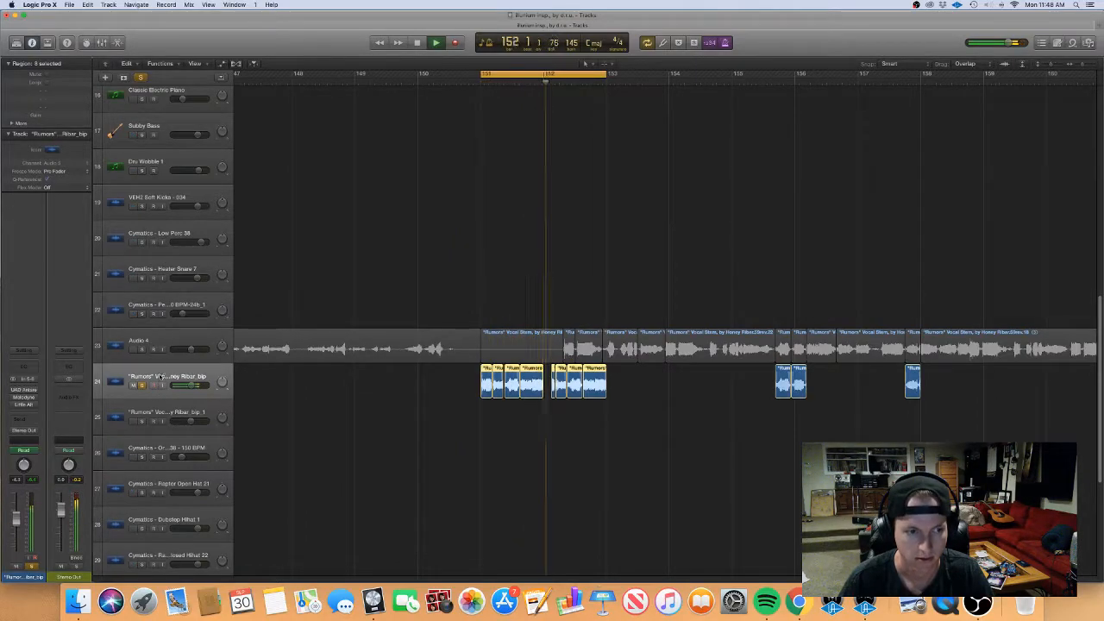
key("space")
key("super+Left")
key("super+Left")
key("super+Left")
key("super+Left")
key("super+Left")
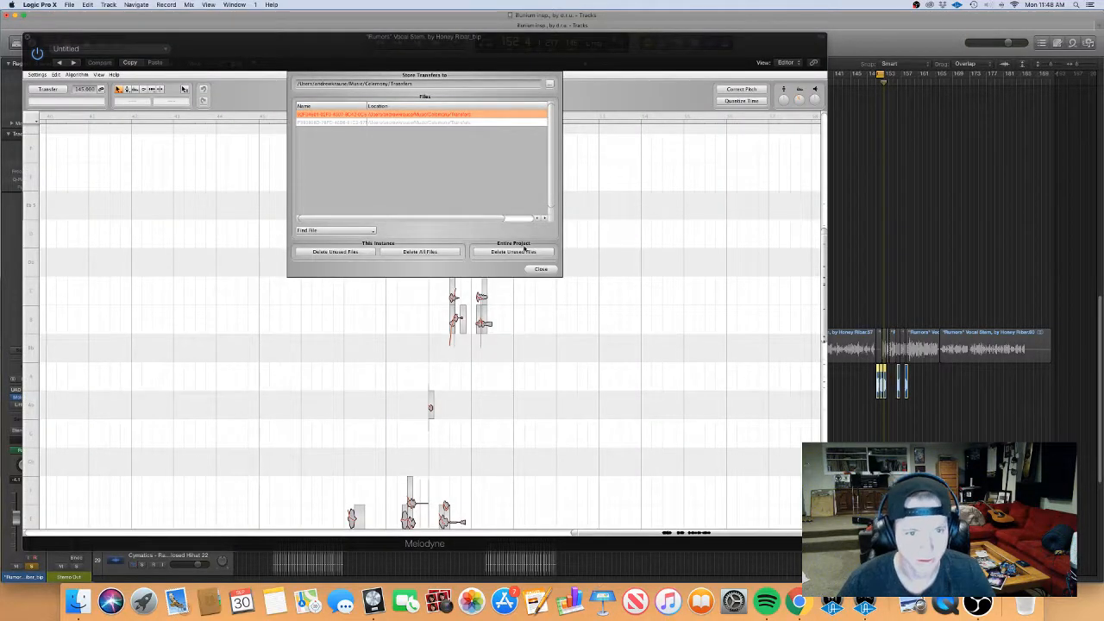
left_click(546, 269)
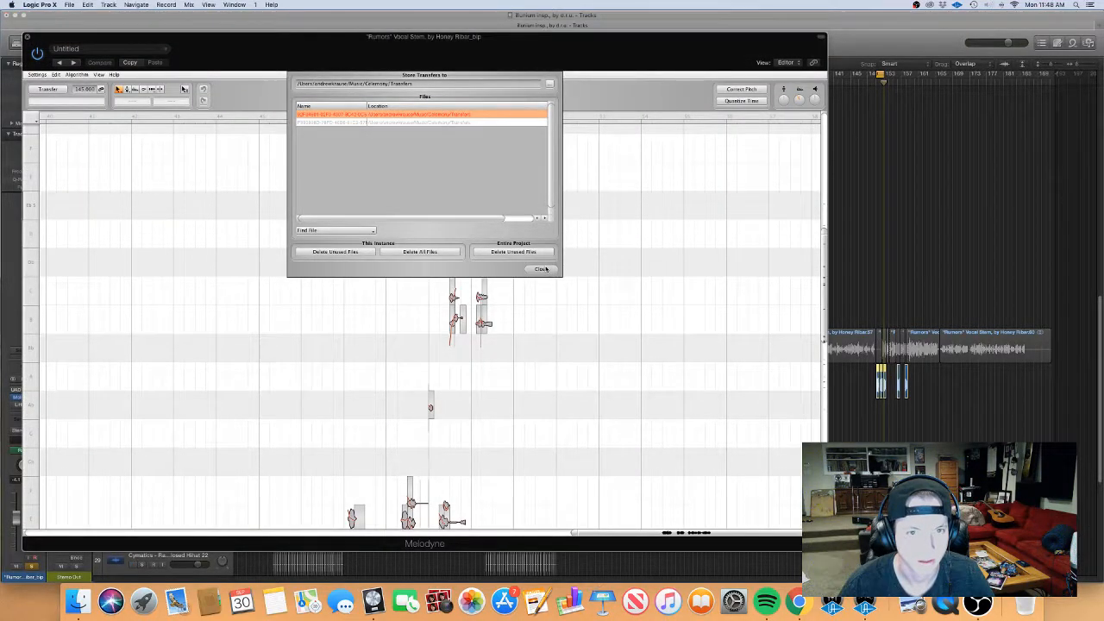
left_click_drag(509, 65, 567, 37)
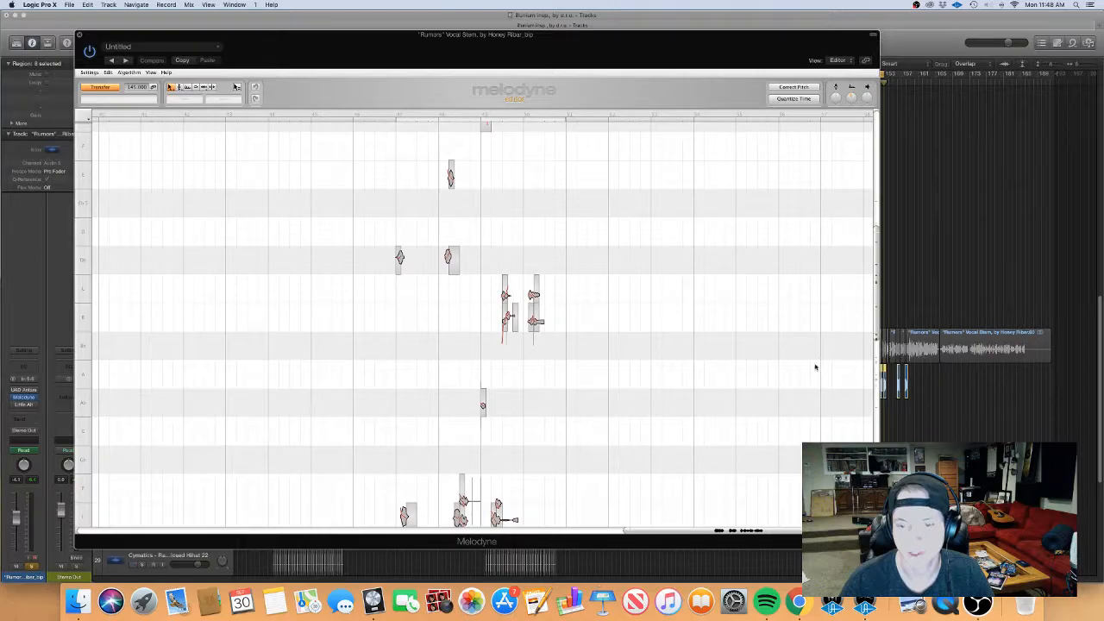
left_click_drag(76, 547, 38, 481)
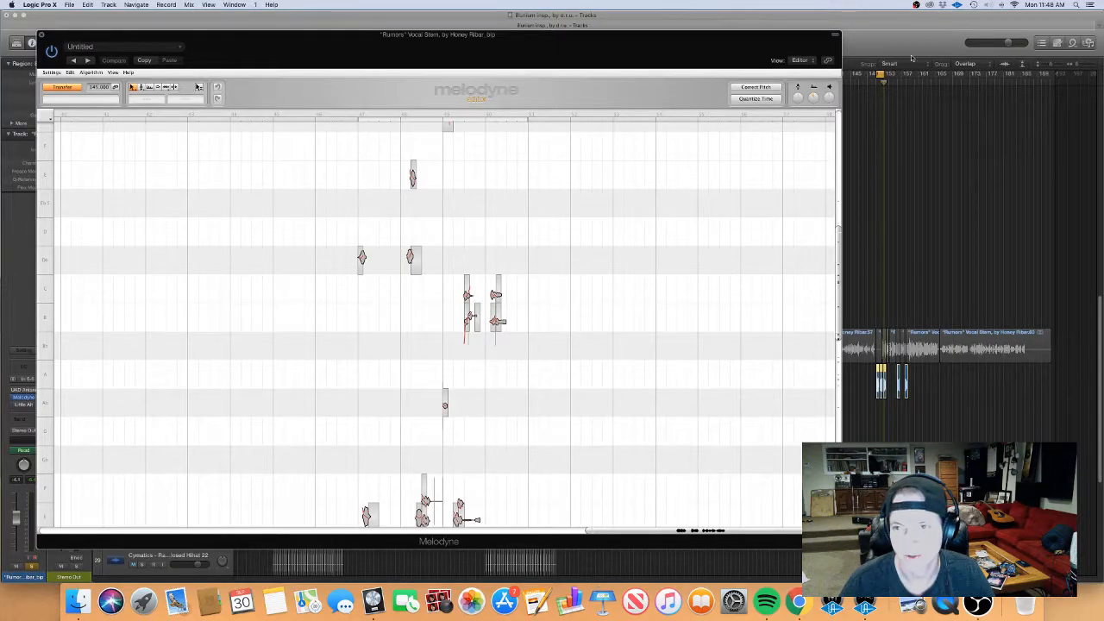
Step: Extend the cycle range from bar 151 past bar 155 and transfer the two-bar vocal pattern into Melodyne
mouse_move(882, 75)
left_mouse_down()
mouse_move(898, 75)
mouse_move(876, 76)
left_mouse_up()
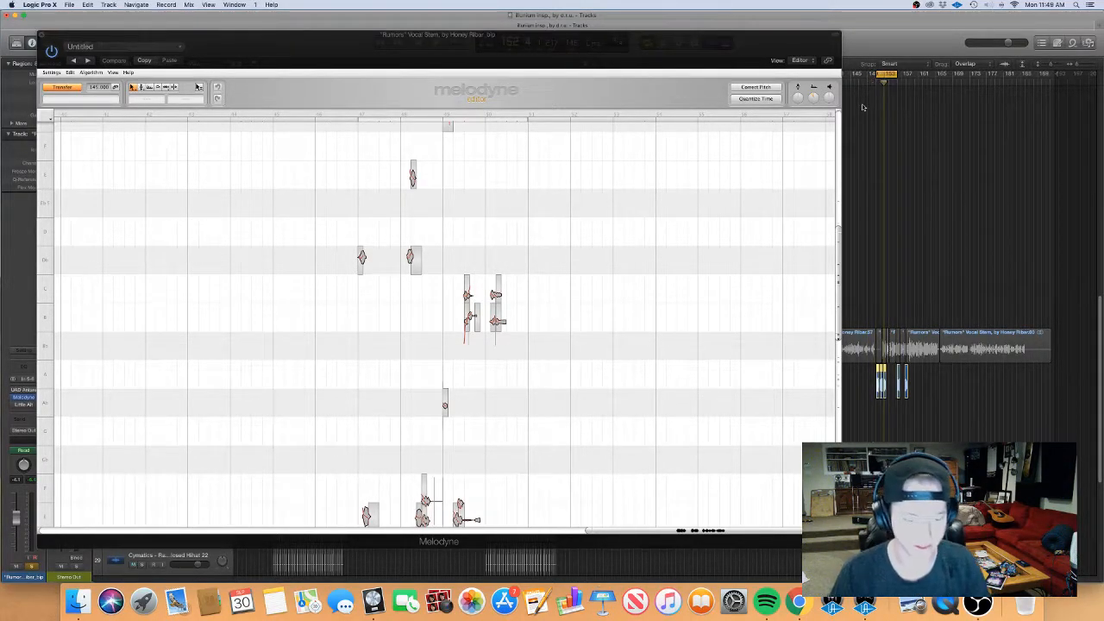
scroll(863, 105, "up", 10)
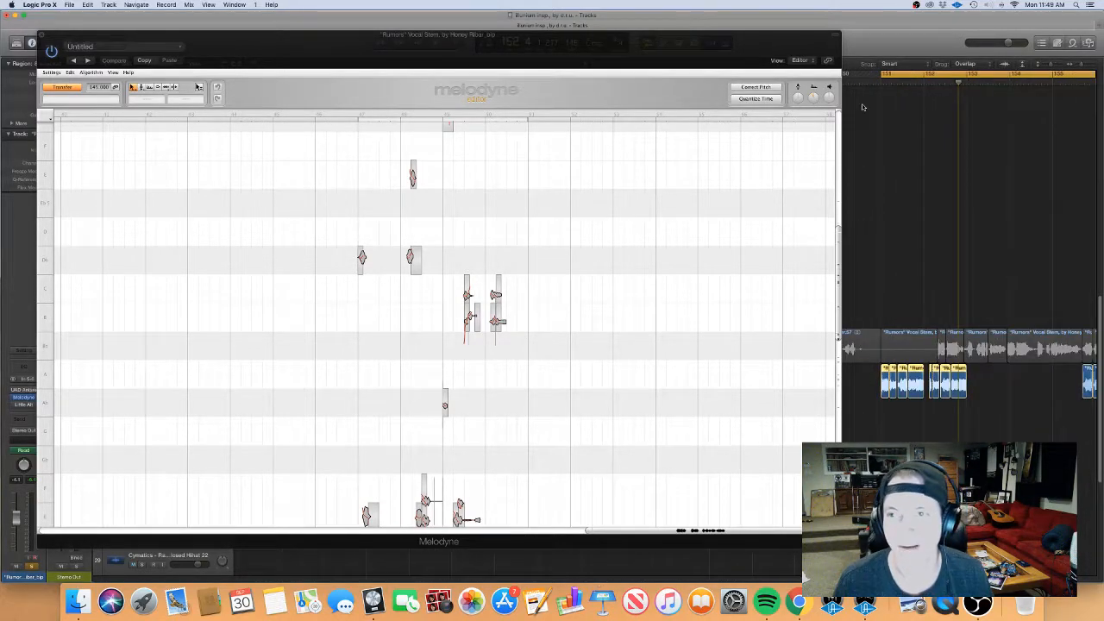
key("space")
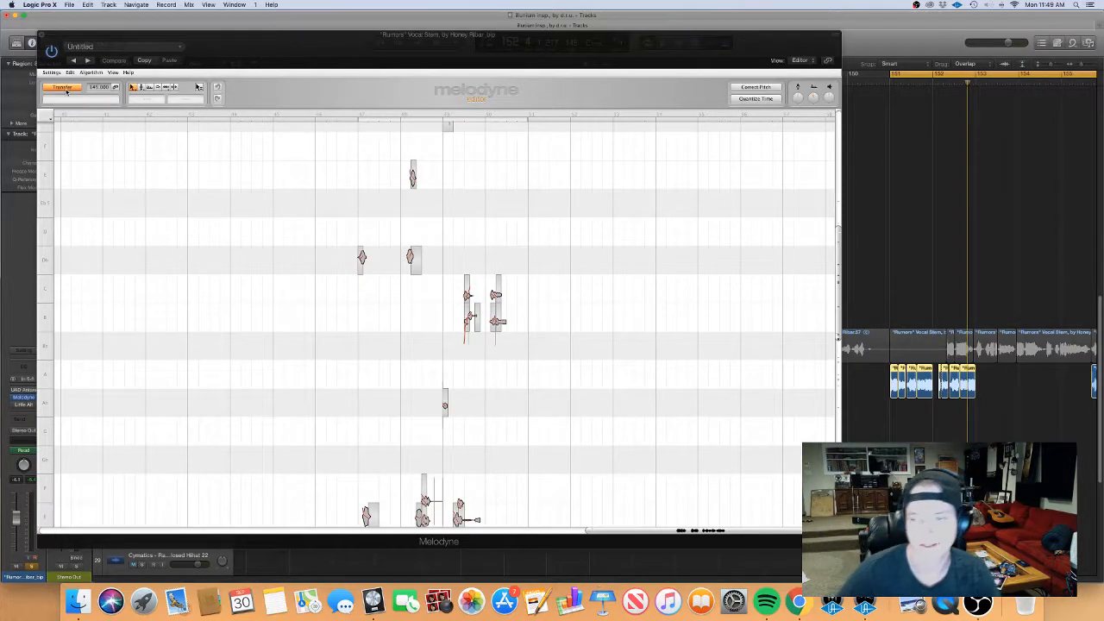
left_click(74, 87)
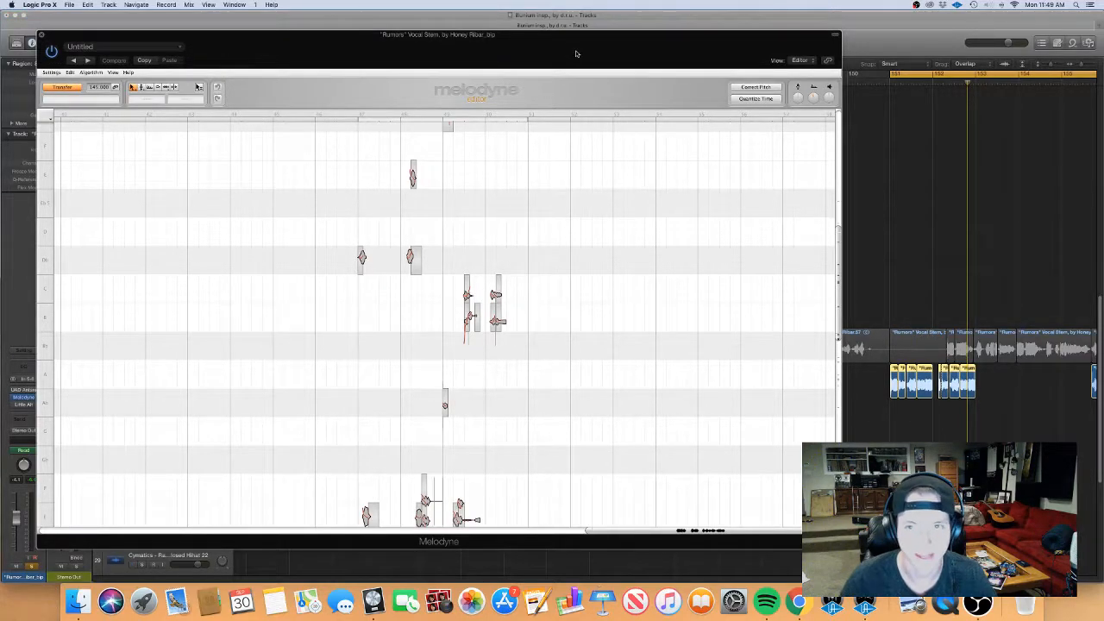
left_click_drag(577, 54, 578, 59)
key("space")
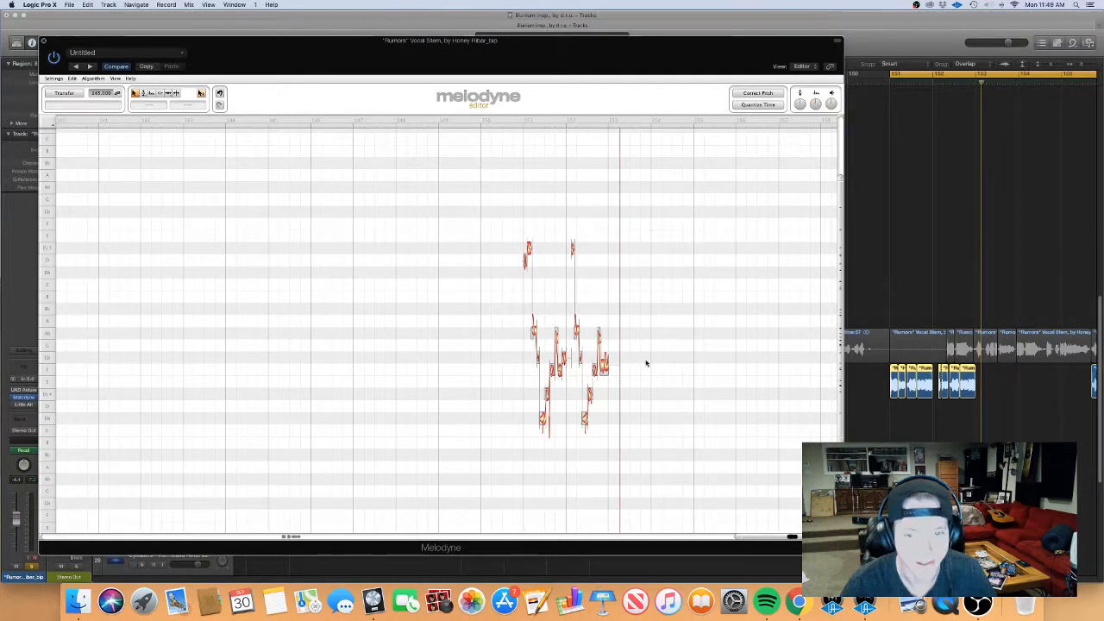
Step: Play the transferred vocal notes of bars 151 and 152 in Melodyne and try the formant control between playbacks
scroll(646, 363, "up", 5)
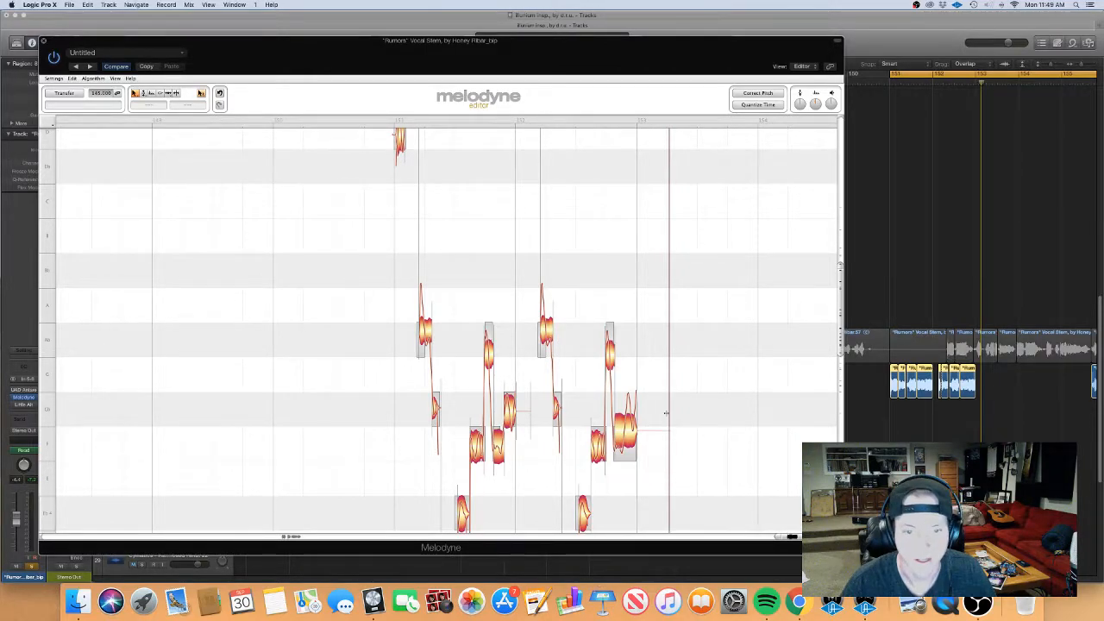
scroll(671, 413, "left", 1)
left_click_drag(843, 337, 844, 364)
key("space")
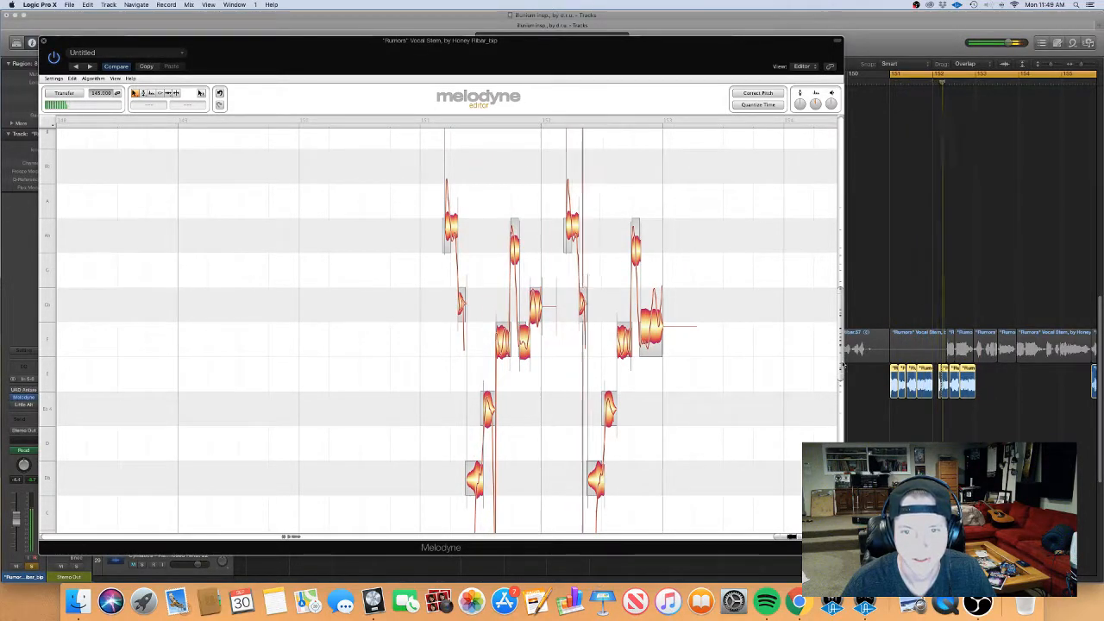
key("space")
mouse_move(813, 105)
left_click_drag(815, 105, 815, 103)
key("space")
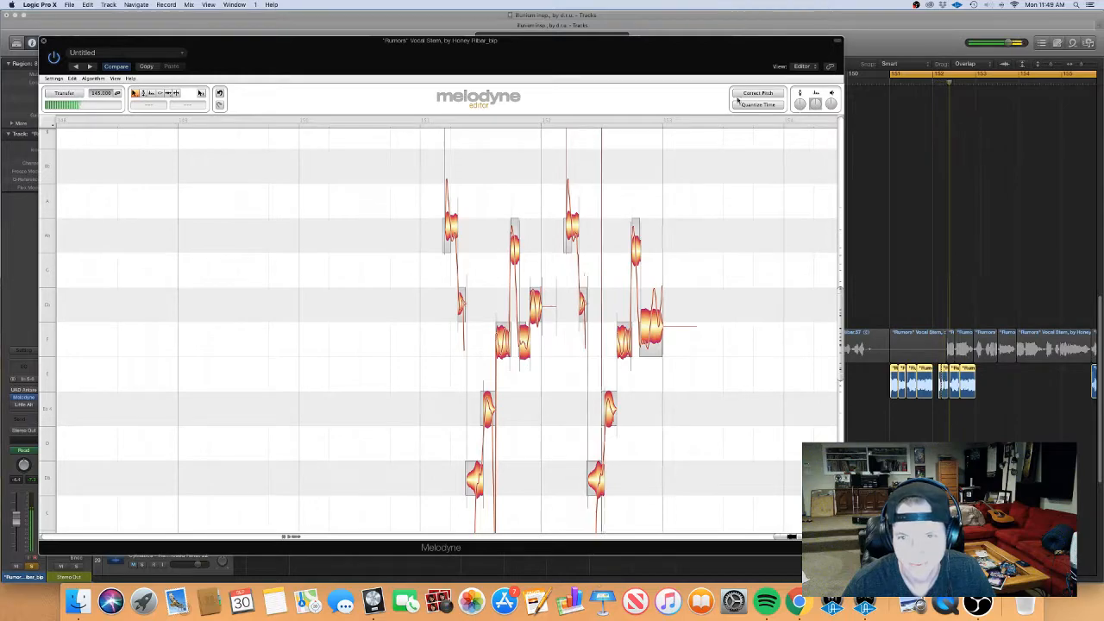
key("space")
Step: Move Melodyne aside and examine the notes of the bar 9 region on the Classic Electric Piano track in the Piano Roll
left_click_drag(483, 60, 756, 203)
key("super+Left")
key("super+Left")
key("super+Left")
key("super+Left")
key("super+Left")
key("super+Left")
key("super+Left")
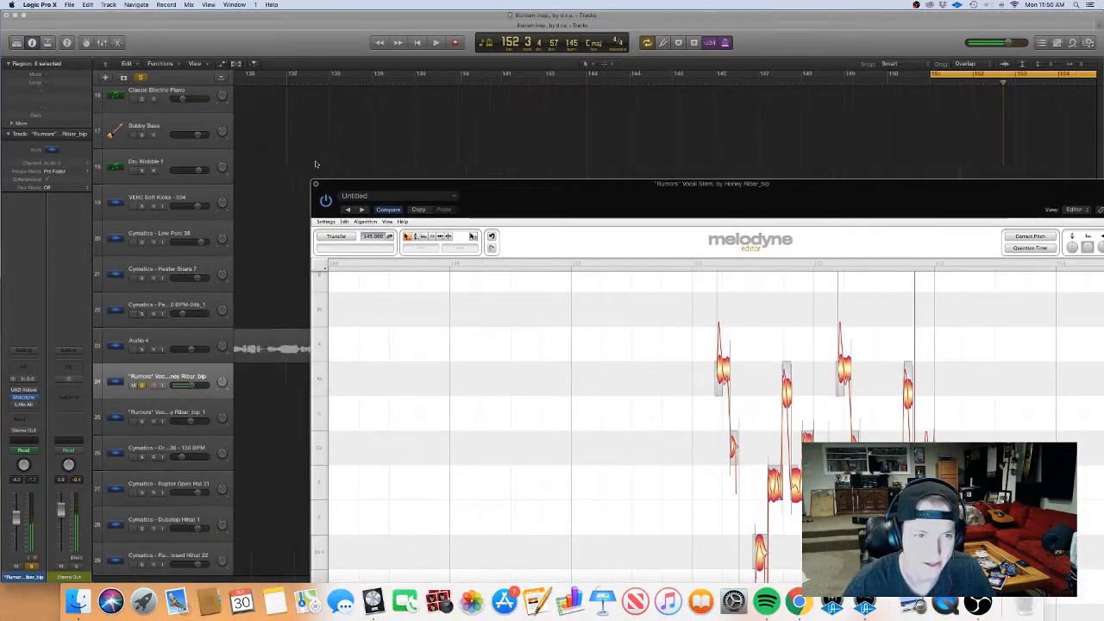
left_click(369, 123)
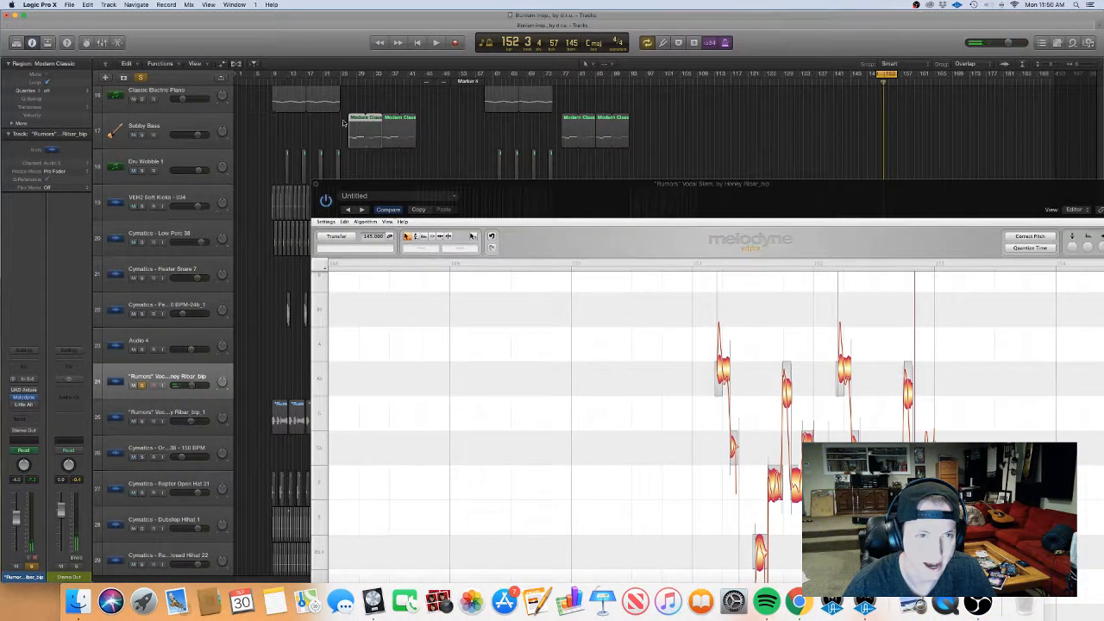
left_click(298, 104)
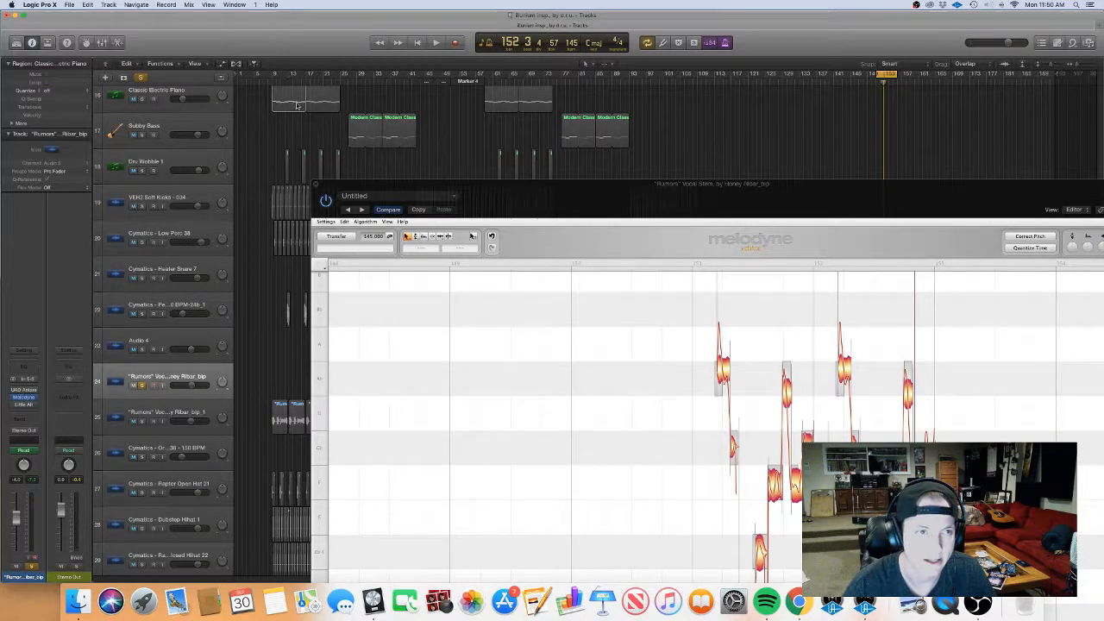
double_click(293, 105)
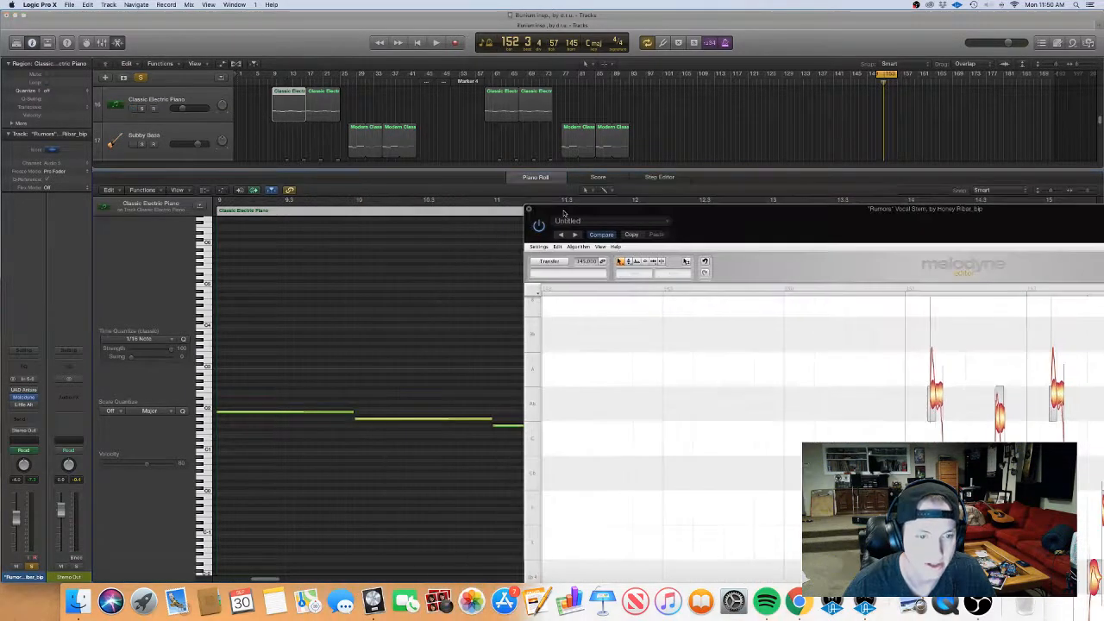
key("super+Left")
key("super+Left")
key("super+Left")
key("super+Left")
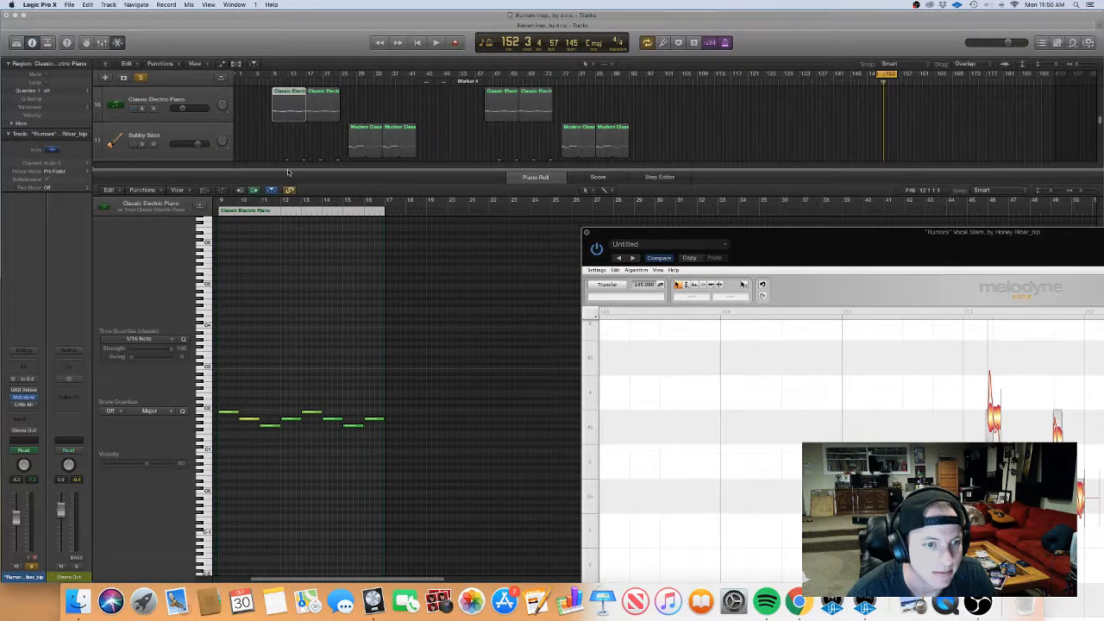
key("e")
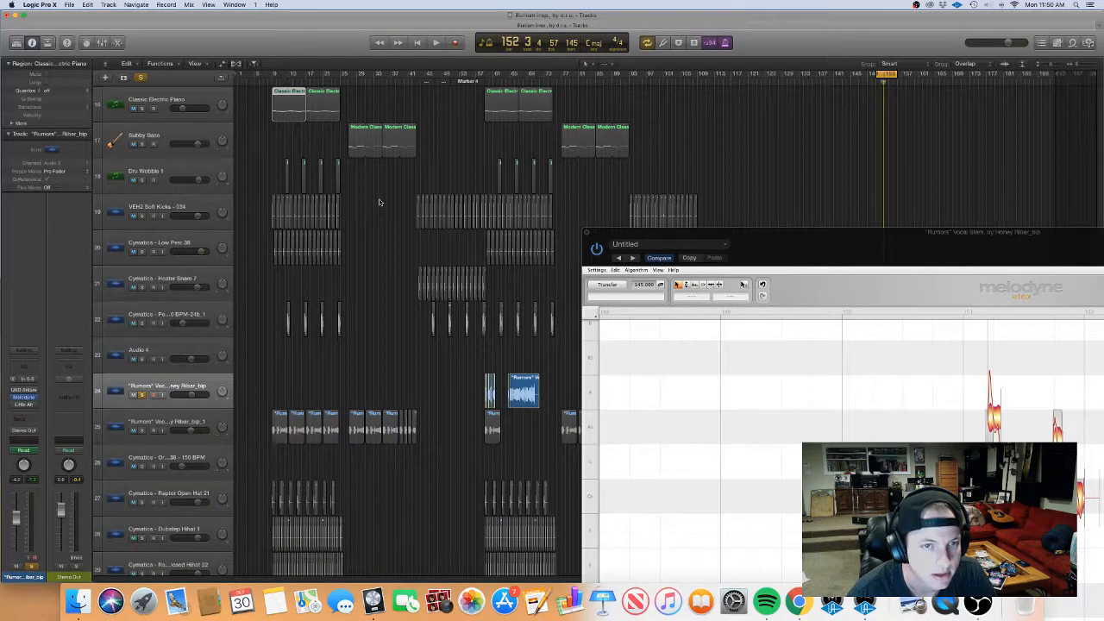
Step: Check the Modern Classic region at bar 27 on the Subby Bass track in the Piano Roll
left_click(371, 138)
key("e")
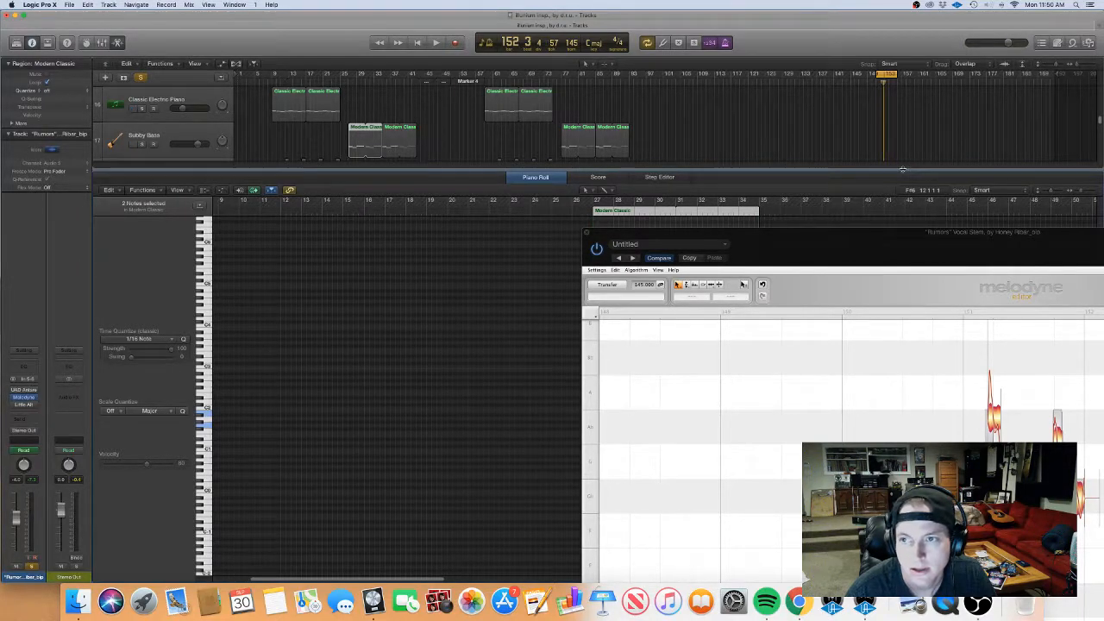
key("e")
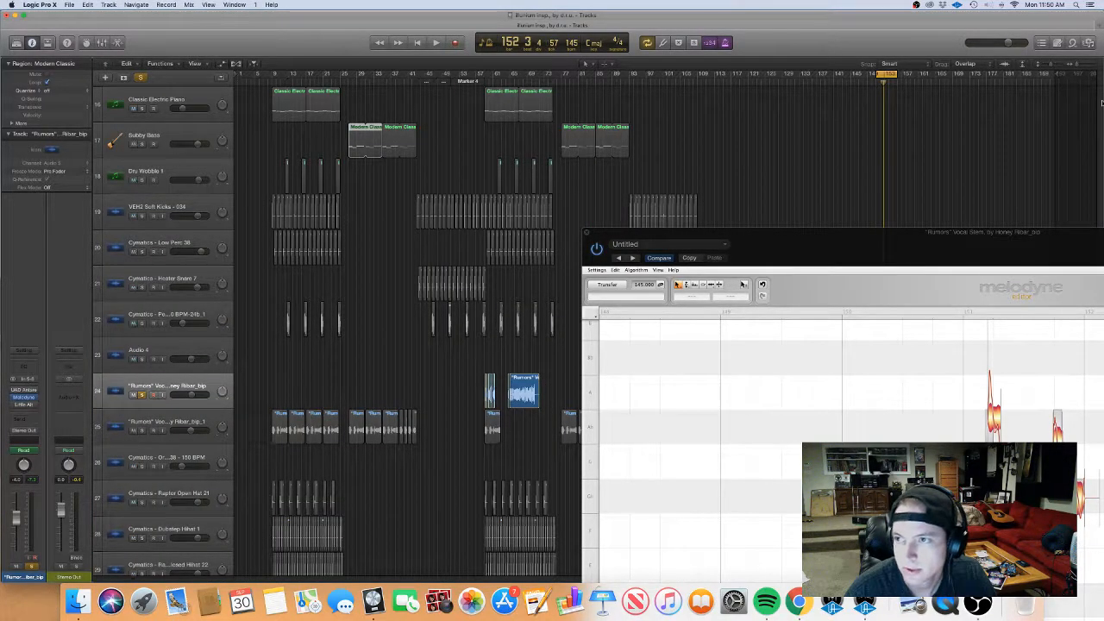
Step: Examine the chords of the bar 43 region on track 2, CHORD - Papercut 2, in the Piano Roll and select its first bass note
scroll(1100, 103, "up", 10)
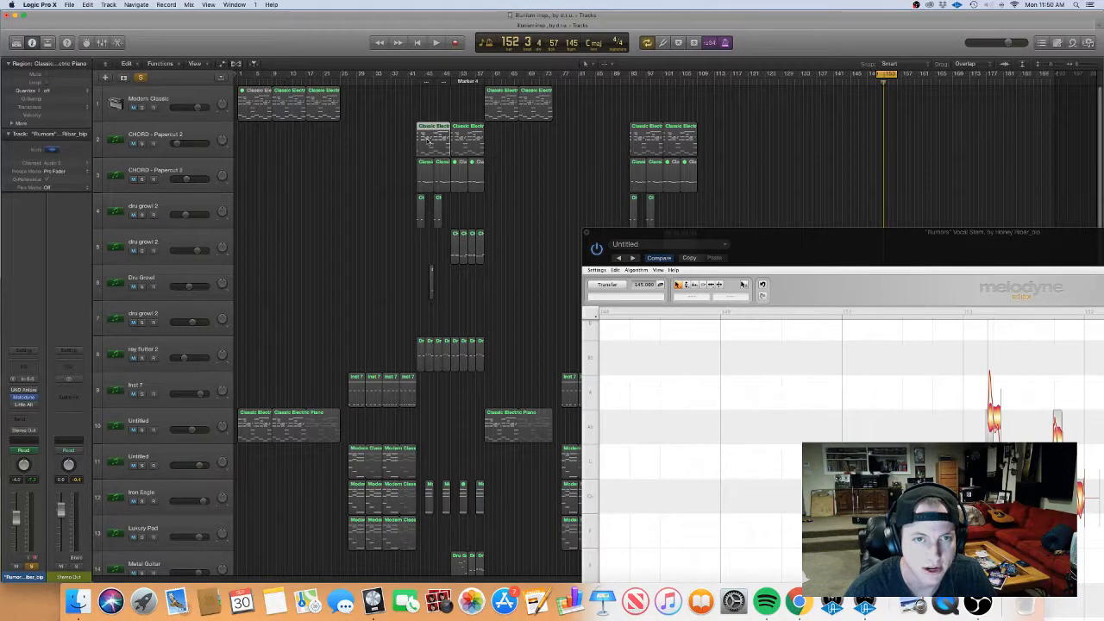
key("e")
key("e")
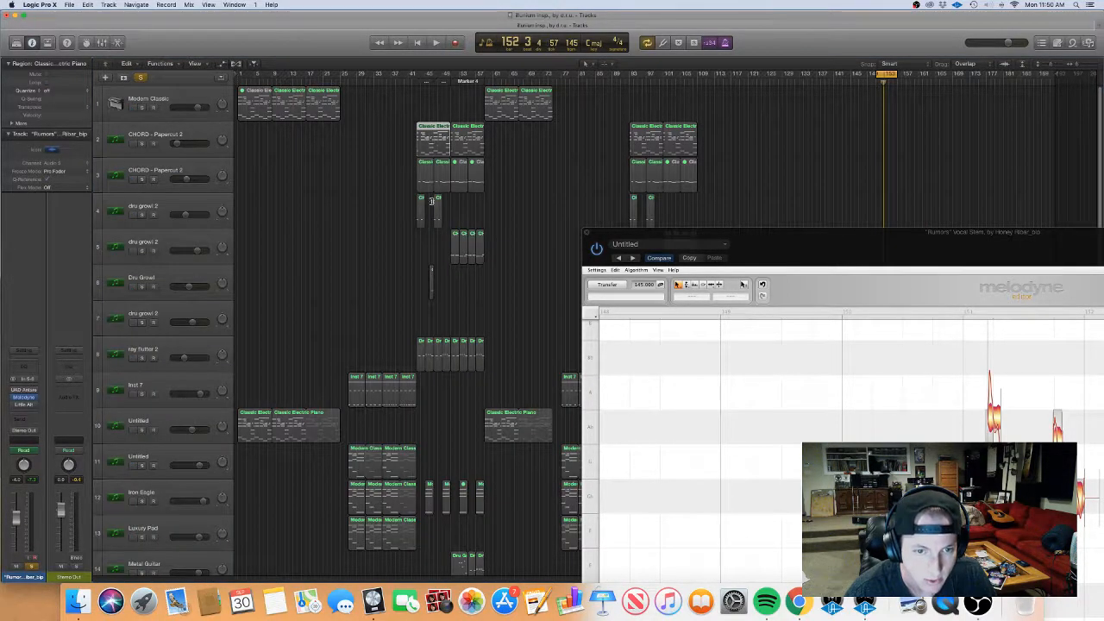
key("e")
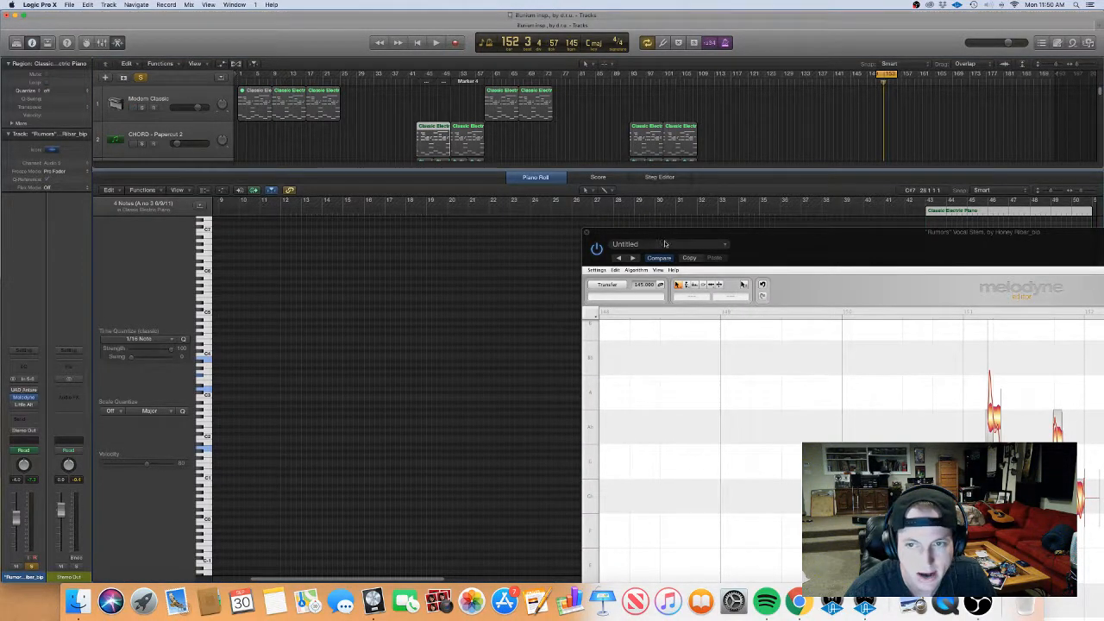
left_click_drag(662, 243, 617, 578)
scroll(662, 497, "right", 5)
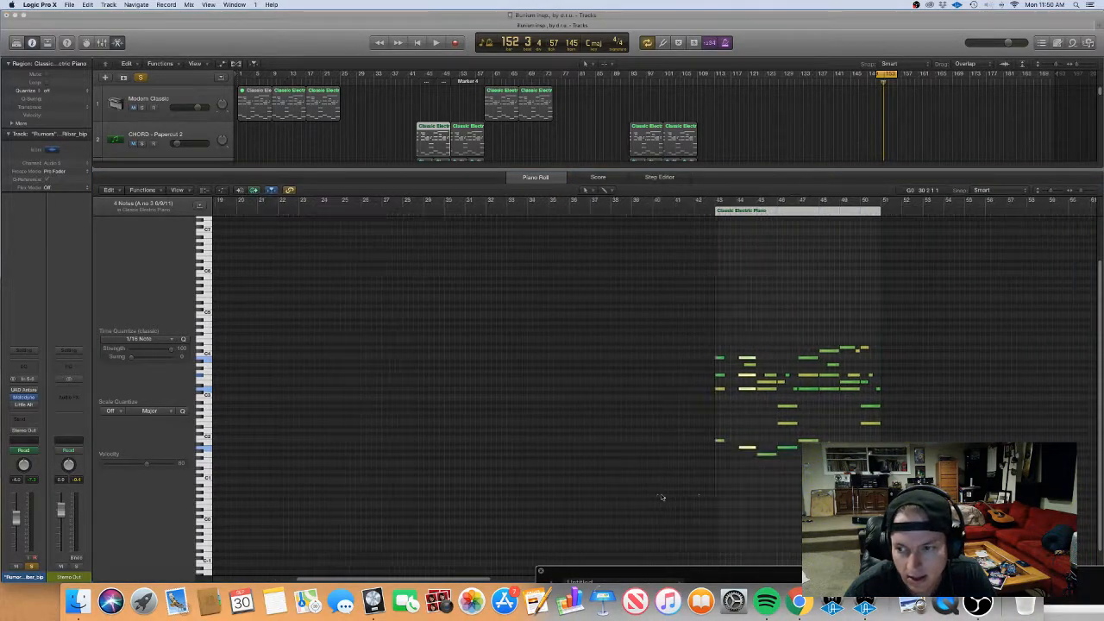
scroll(663, 497, "right", 1)
left_click_drag(742, 575, 739, 507)
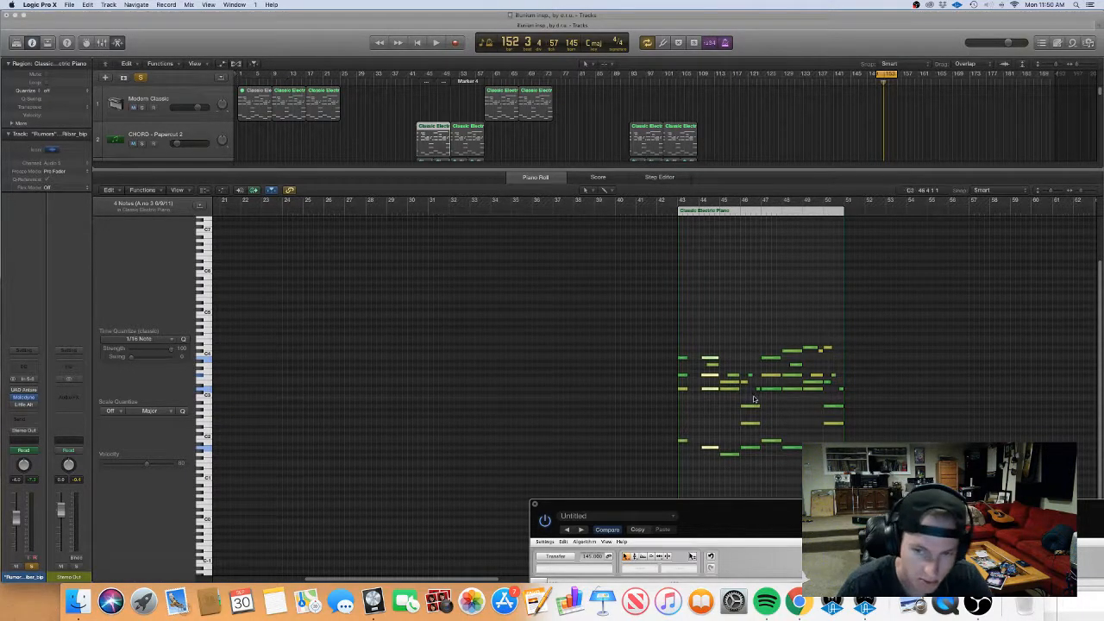
mouse_move(776, 377)
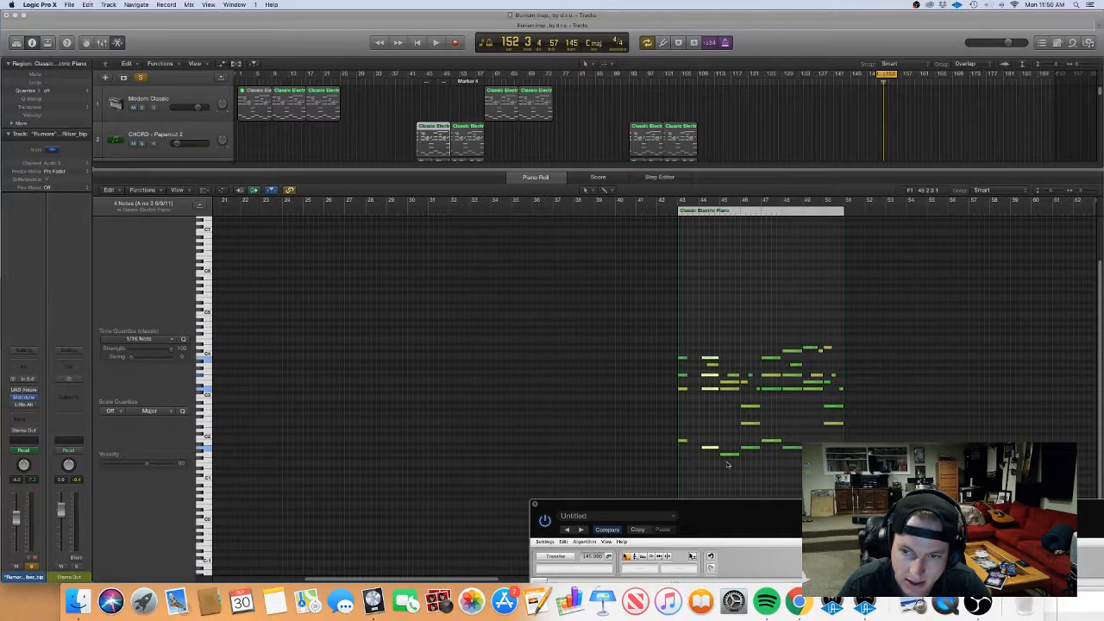
left_click(684, 441)
Step: Bring the Melodyne editor back into full view and examine the pitches of the vocal notes in bars 151 and 152
left_click_drag(720, 503, 333, 64)
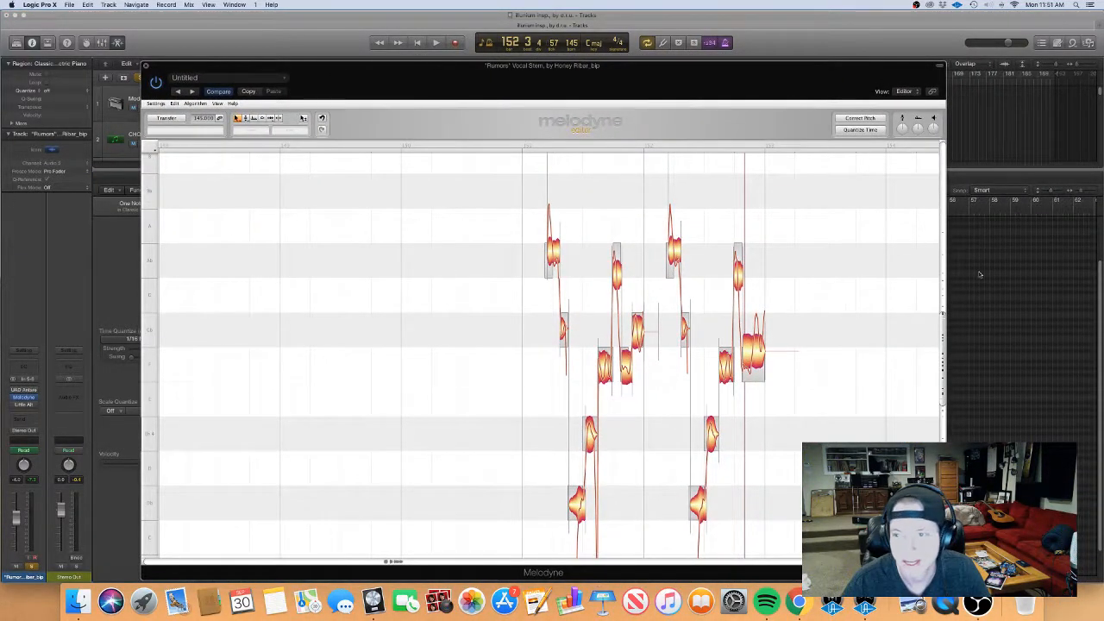
scroll(944, 341, "up", 3)
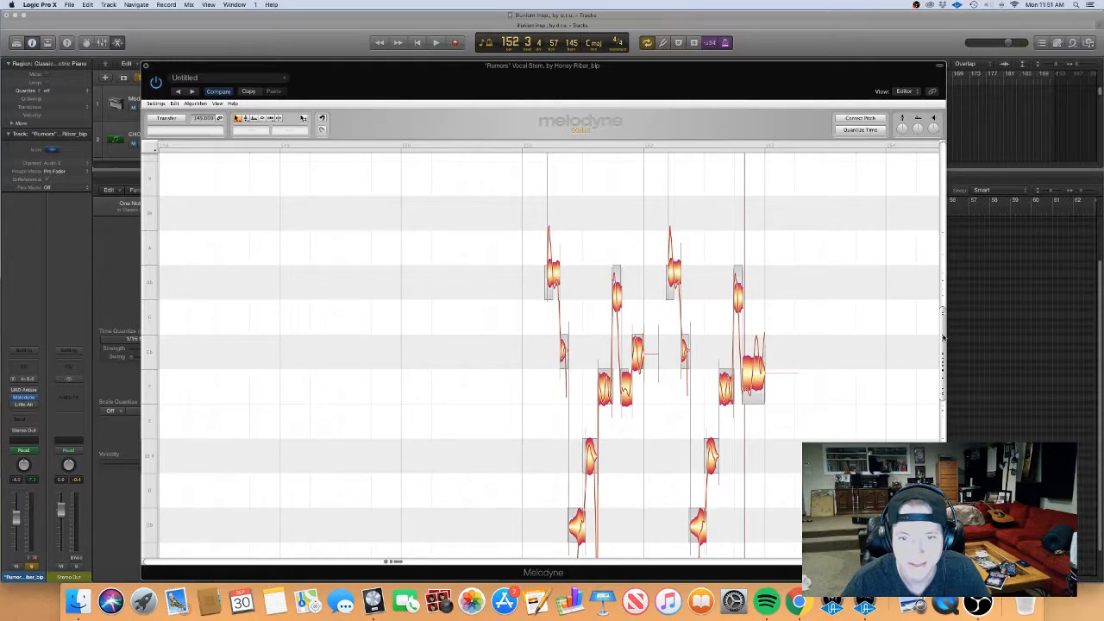
scroll(943, 341, "down", 2)
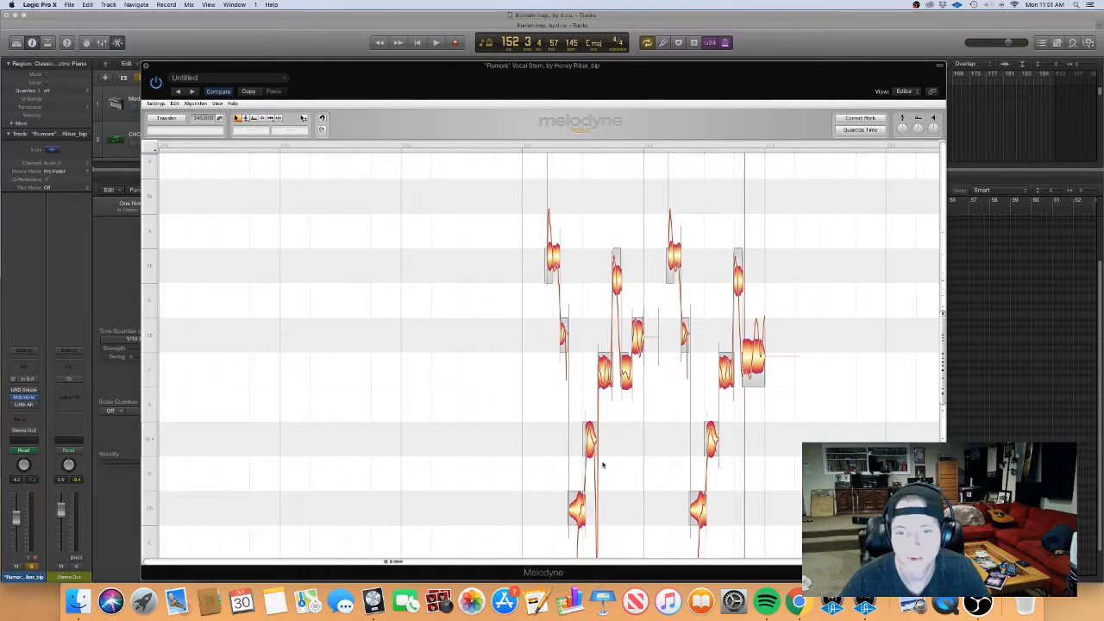
Step: In bar 151, lower the two F4 notes to E4 and the Eb4 note to D4, and raise the first note to B4
left_click_drag(604, 371, 604, 402)
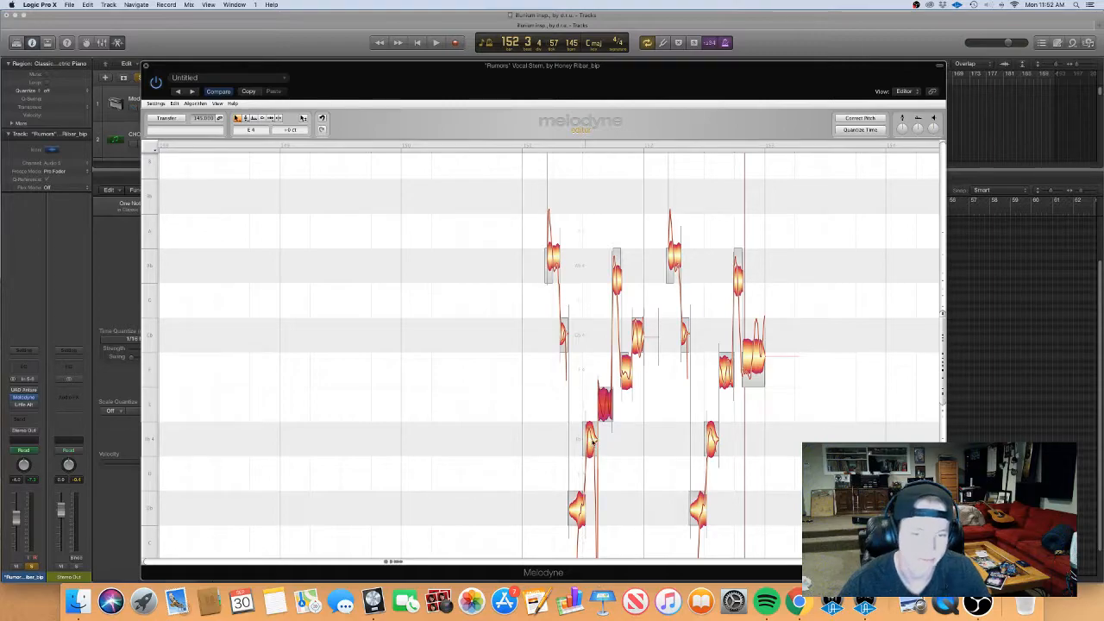
left_click_drag(592, 442, 592, 485)
left_click_drag(626, 376, 627, 404)
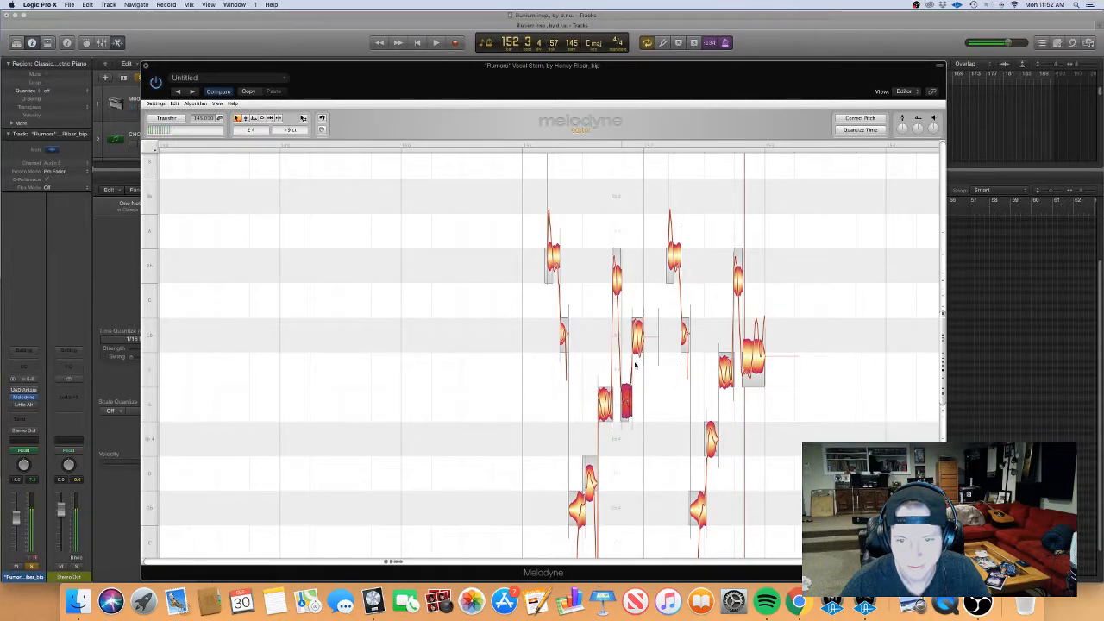
left_click(639, 335)
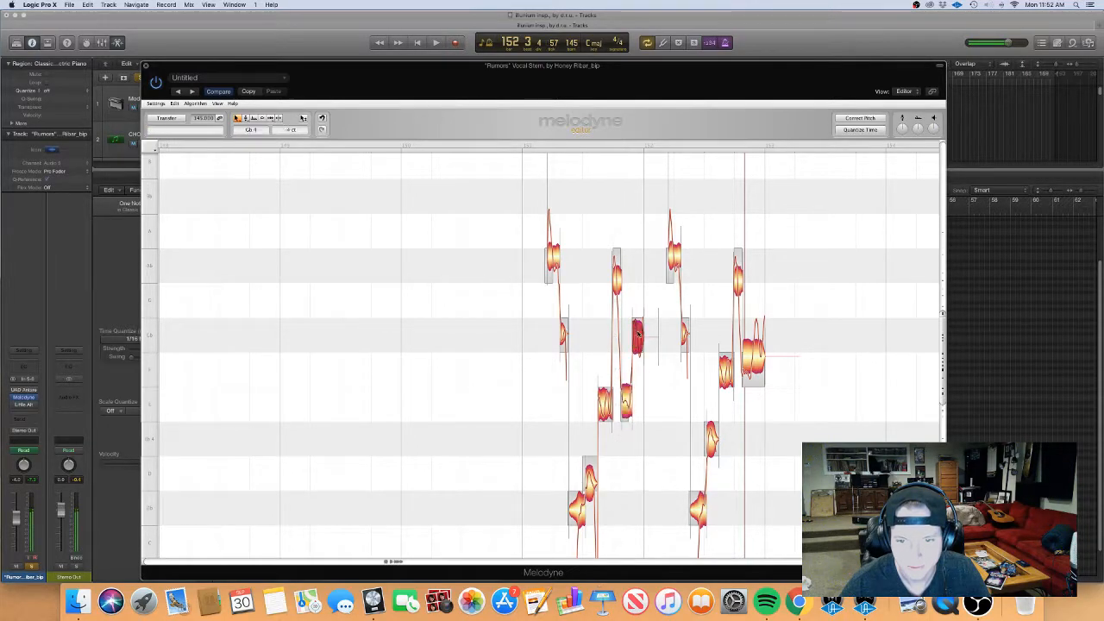
left_click(617, 277)
left_click_drag(617, 277, 555, 164)
Step: In bar 152, raise the first note to Bb4 and the last note to Gb4, and lower the Eb4 note to D4
left_click(677, 257)
left_click_drag(676, 260, 673, 215)
left_click_drag(740, 281, 740, 314)
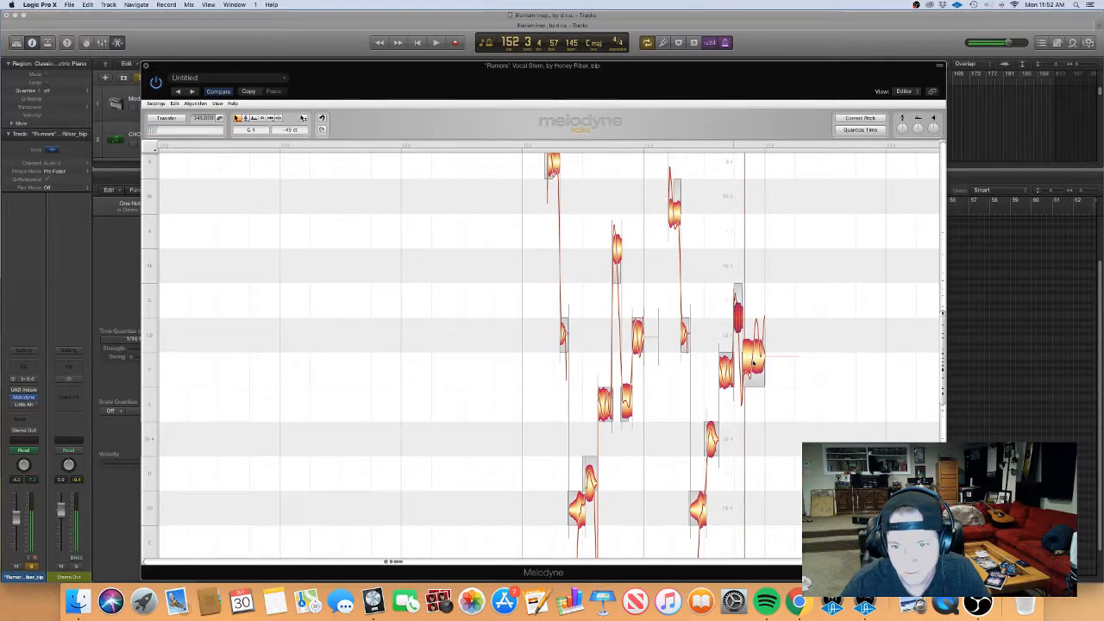
left_click_drag(755, 369, 738, 270)
left_click_drag(712, 444, 713, 484)
Step: Play back the retuned vocal pattern and clear Melodyne and the Piano Roll away from the upper tracks
left_click_drag(693, 83, 783, 159)
key("space")
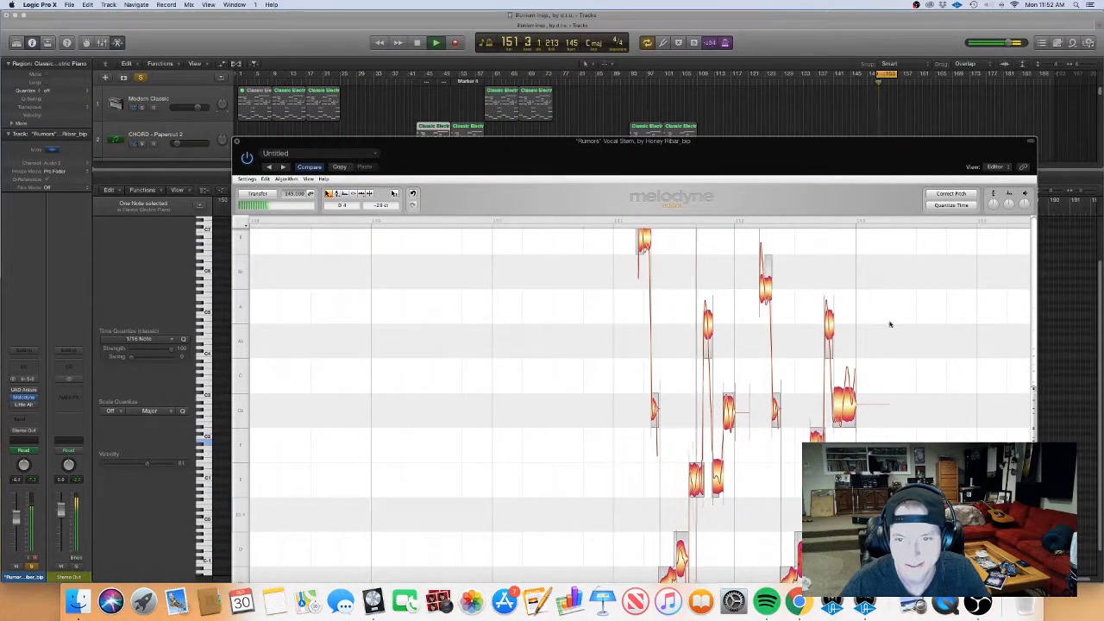
left_click_drag(1034, 409, 1035, 404)
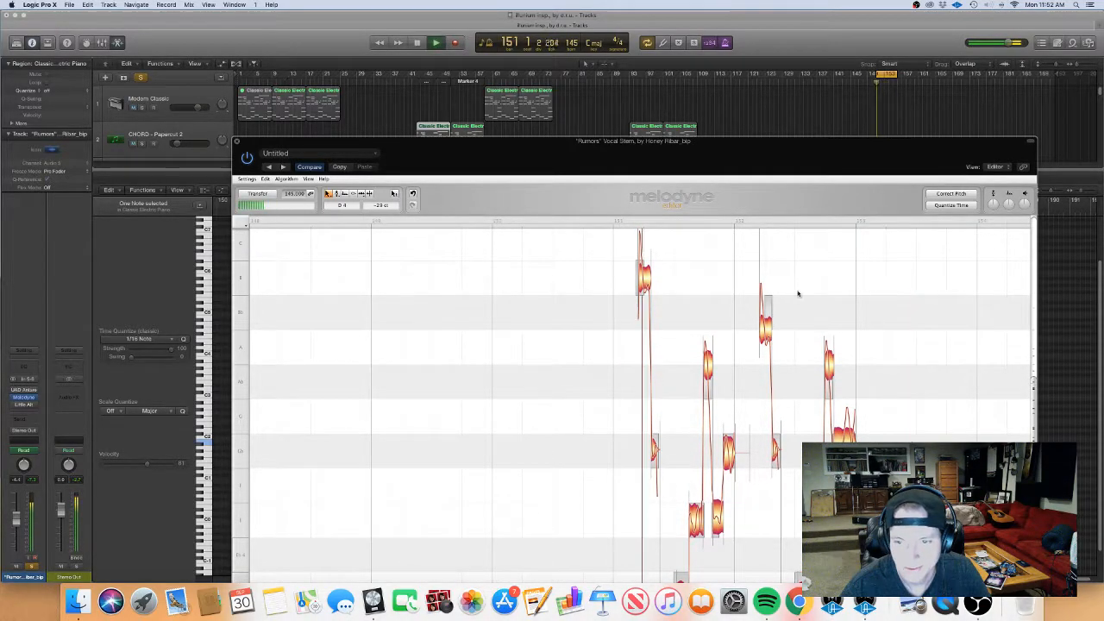
left_click_drag(677, 145, 709, 319)
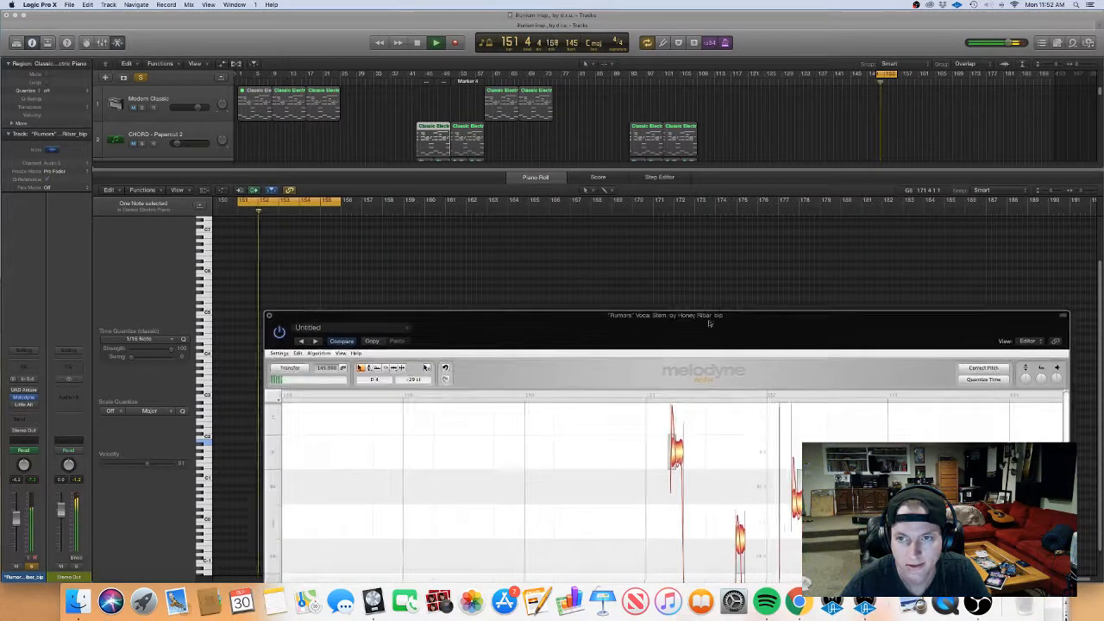
left_click(774, 169)
key("e")
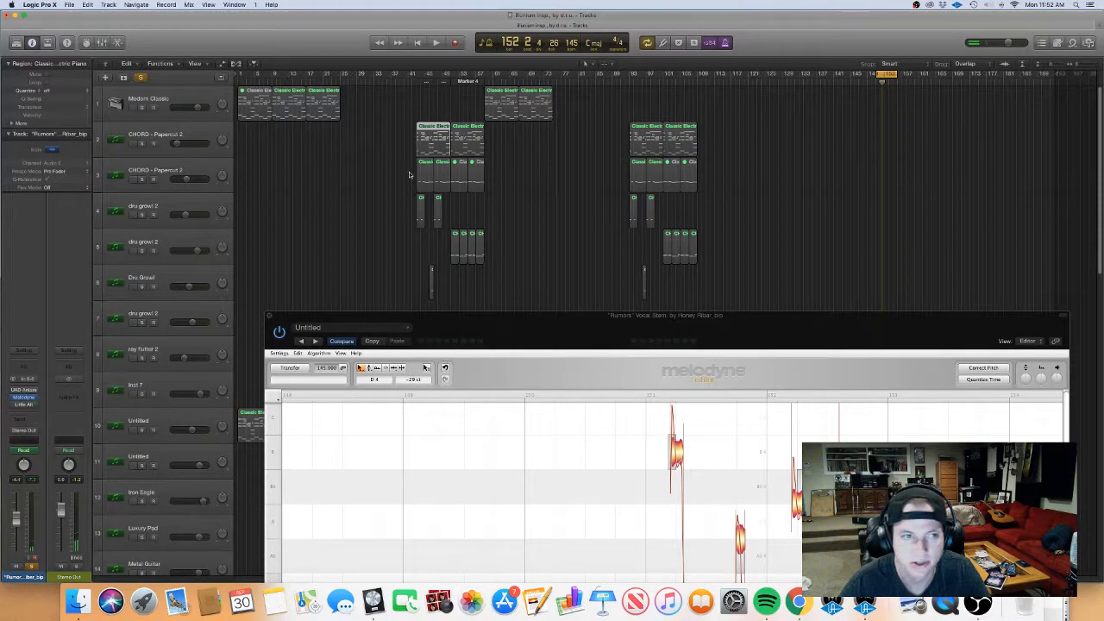
Step: Copy the bar 43 chord region on track 2, CHORD - Papercut 2, to bar 151 and play it soloed with the vocal
left_click_drag(441, 153, 824, 155)
left_click_drag(922, 153, 897, 153)
left_click(143, 180)
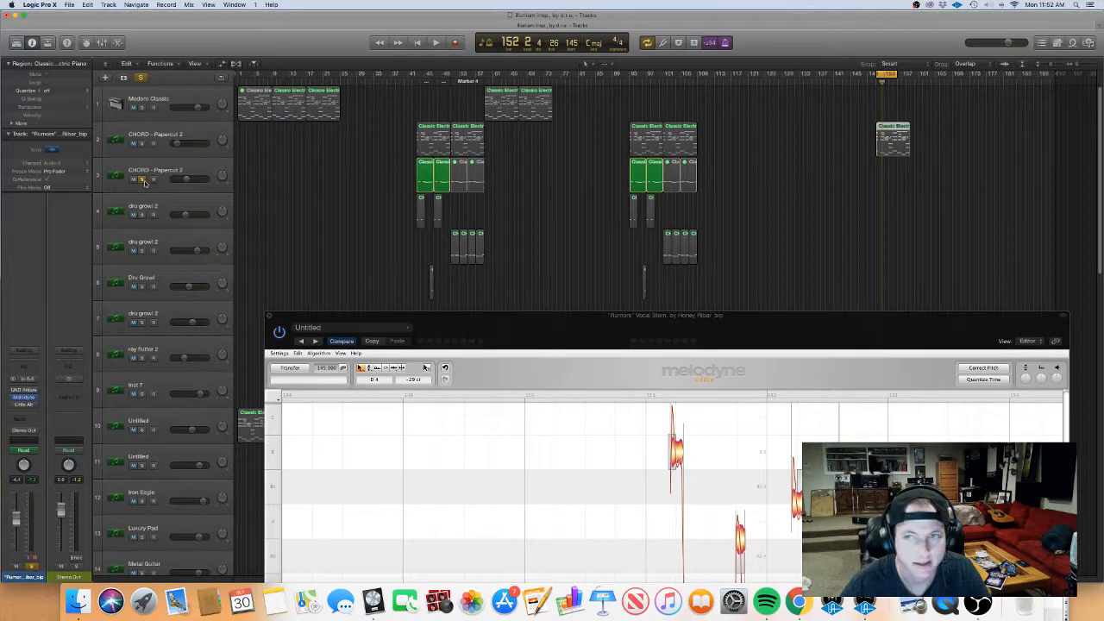
left_click(143, 180)
left_click(142, 143)
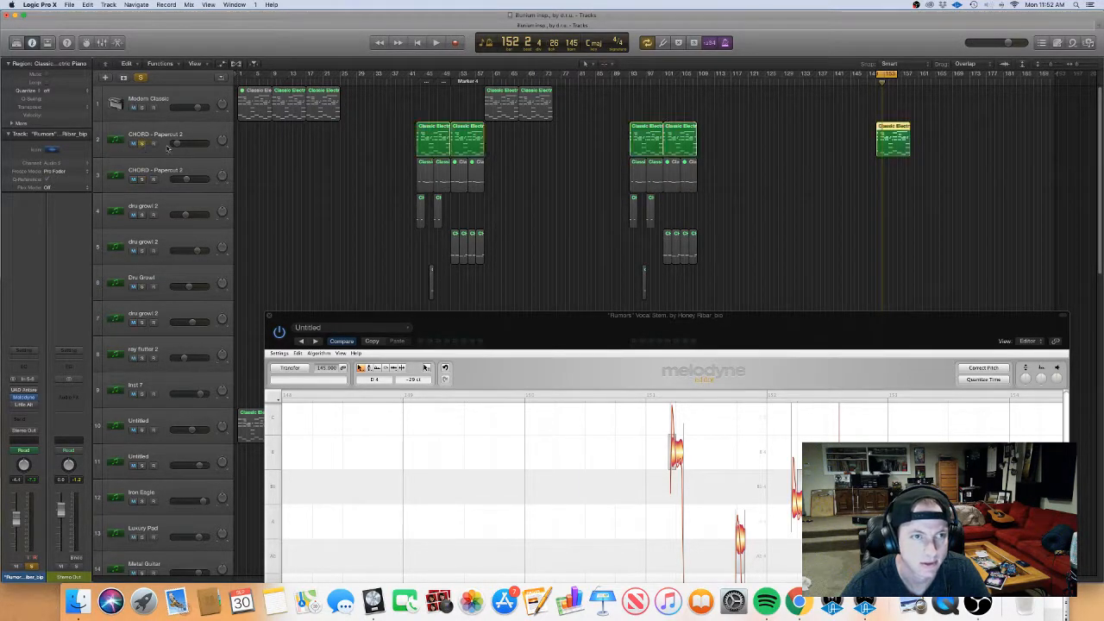
key("space")
scroll(842, 196, "up", 5)
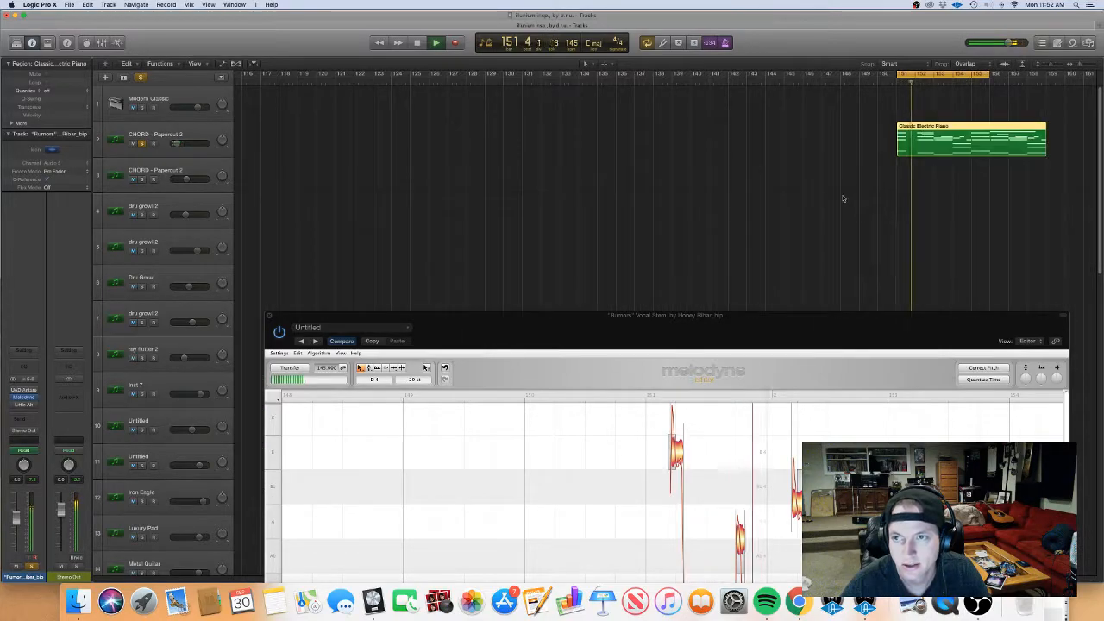
scroll(843, 197, "left", 2)
key("space")
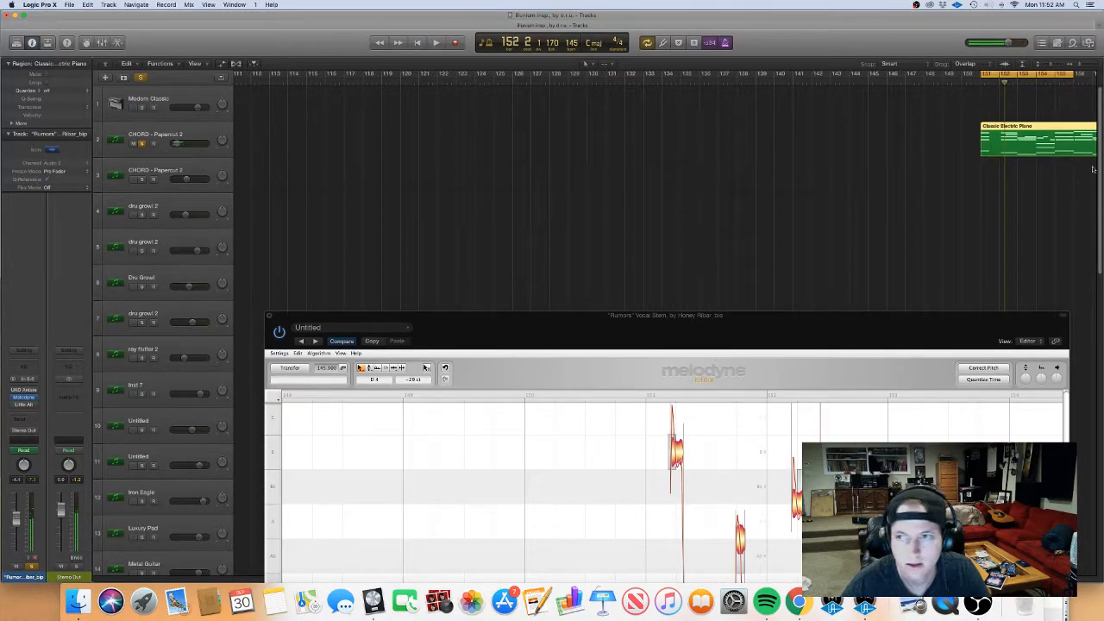
Step: Move the copied chord region at bar 151 to the Modern Classic track and solo that track during playback
left_click_drag(1044, 143, 1041, 107)
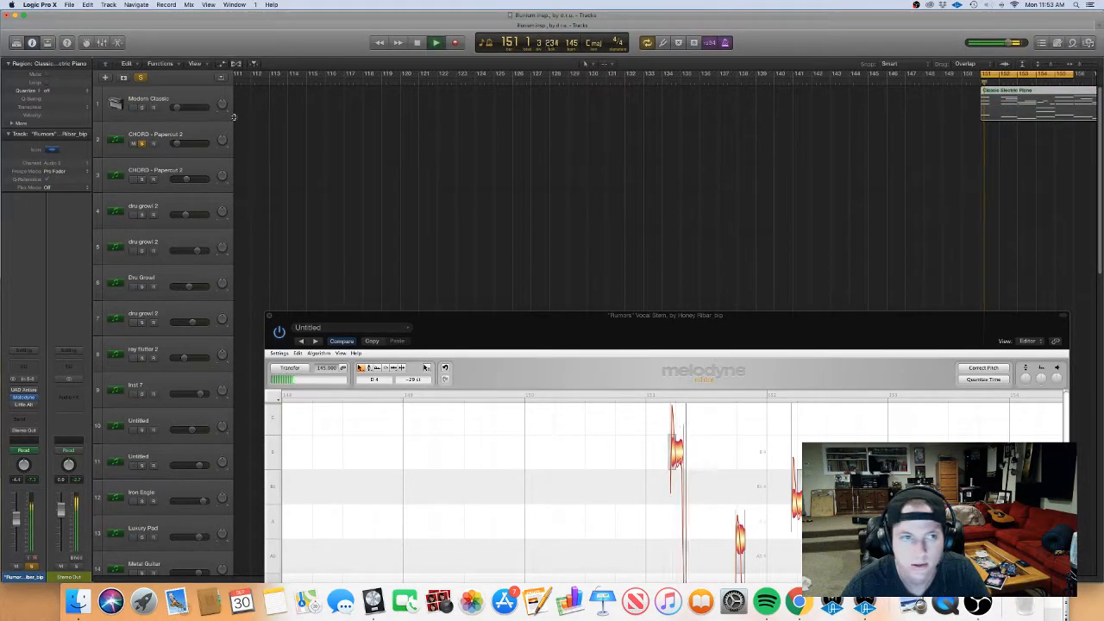
left_click(142, 107)
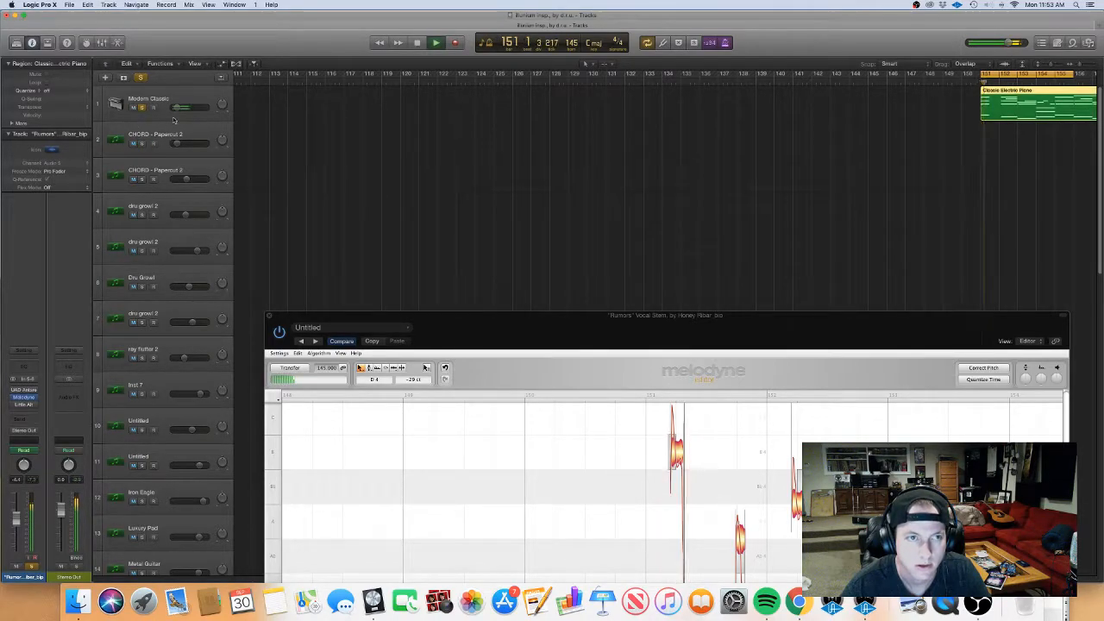
key("a")
key("space")
left_click_drag(1025, 115, 1026, 113)
key("a")
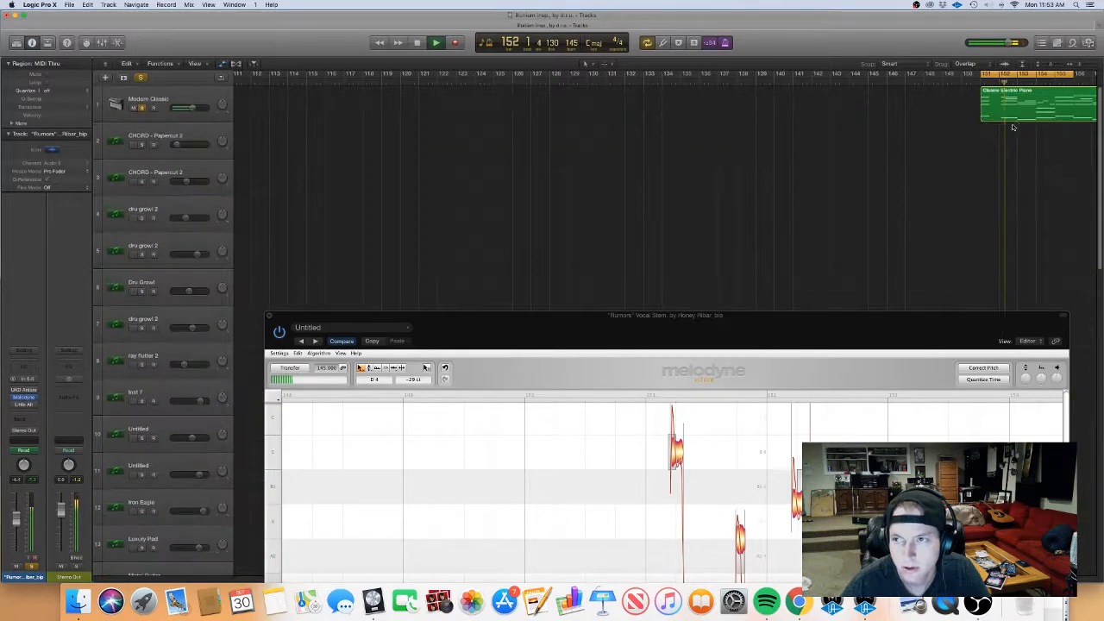
Step: Open the bar 151 chord region in the Piano Roll, lengthen its first chord, and extend its second chord's start back to 152 1 1
key("p")
left_click_drag(892, 350, 995, 452)
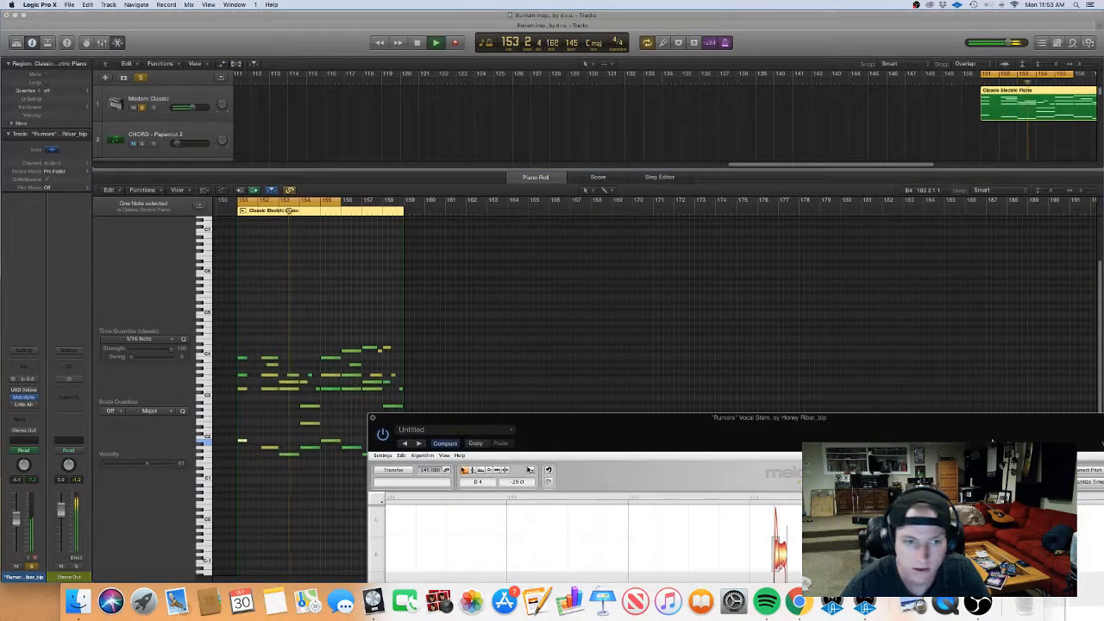
left_click_drag(241, 446, 228, 344)
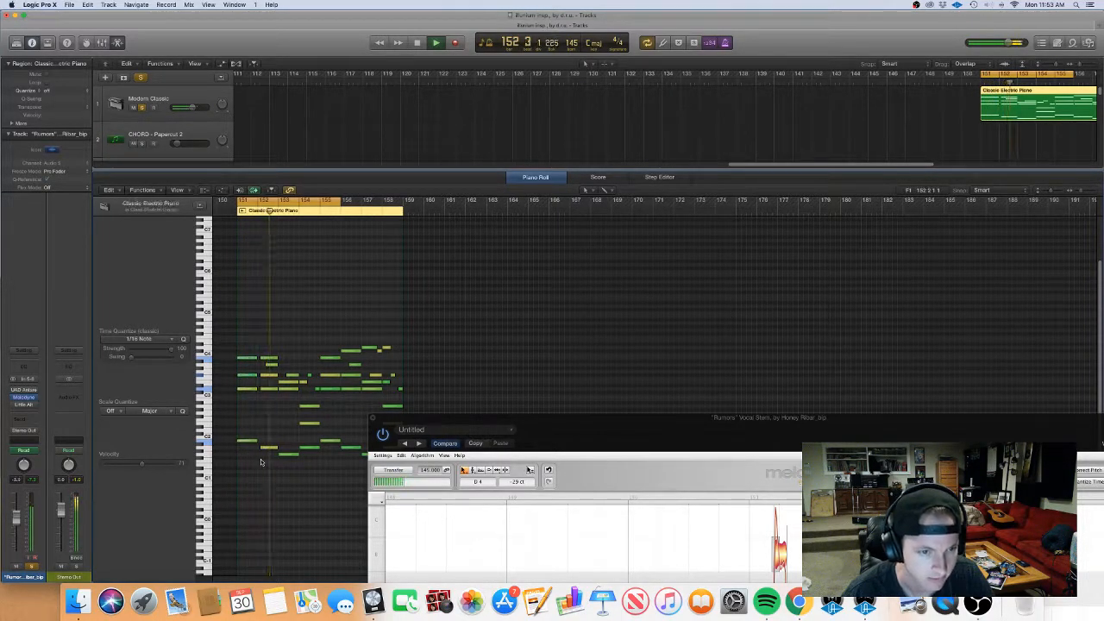
left_click_drag(258, 357, 257, 357)
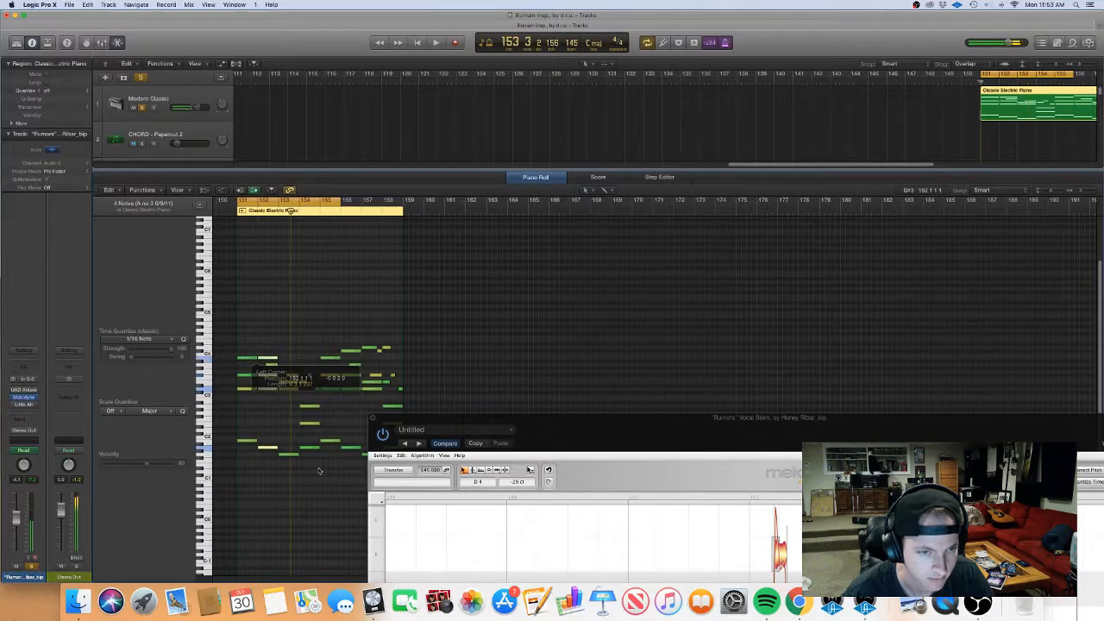
Step: Return to Melodyne, split the first vocal note of bar 152 in two, and tune its slices to B4 and A4
left_click_drag(634, 431, 497, 143)
key("space")
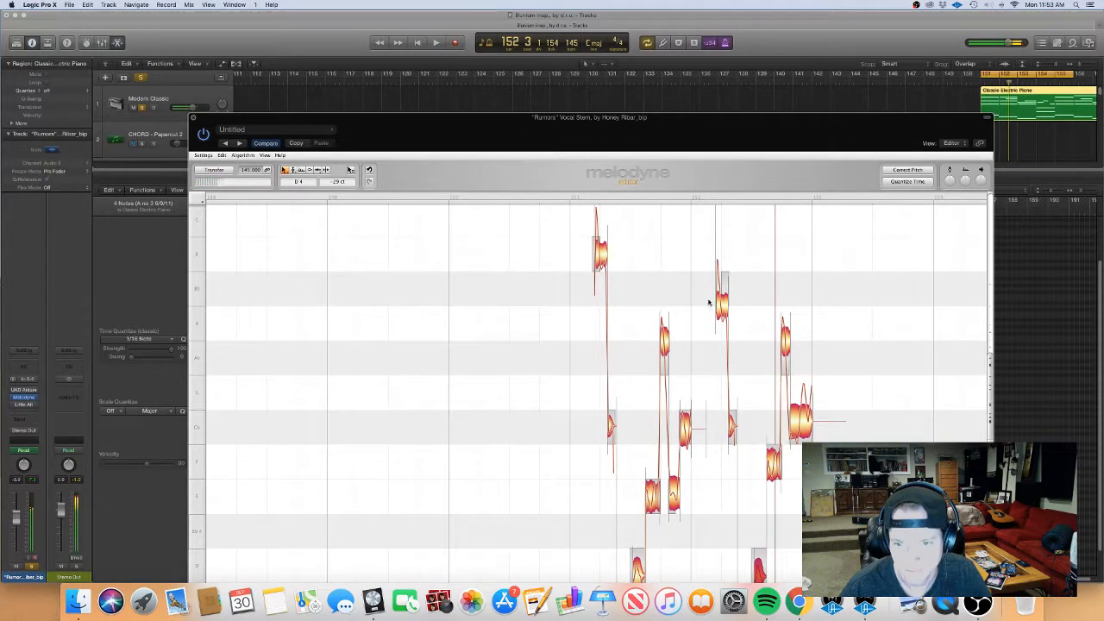
left_click(326, 169)
left_click(726, 302)
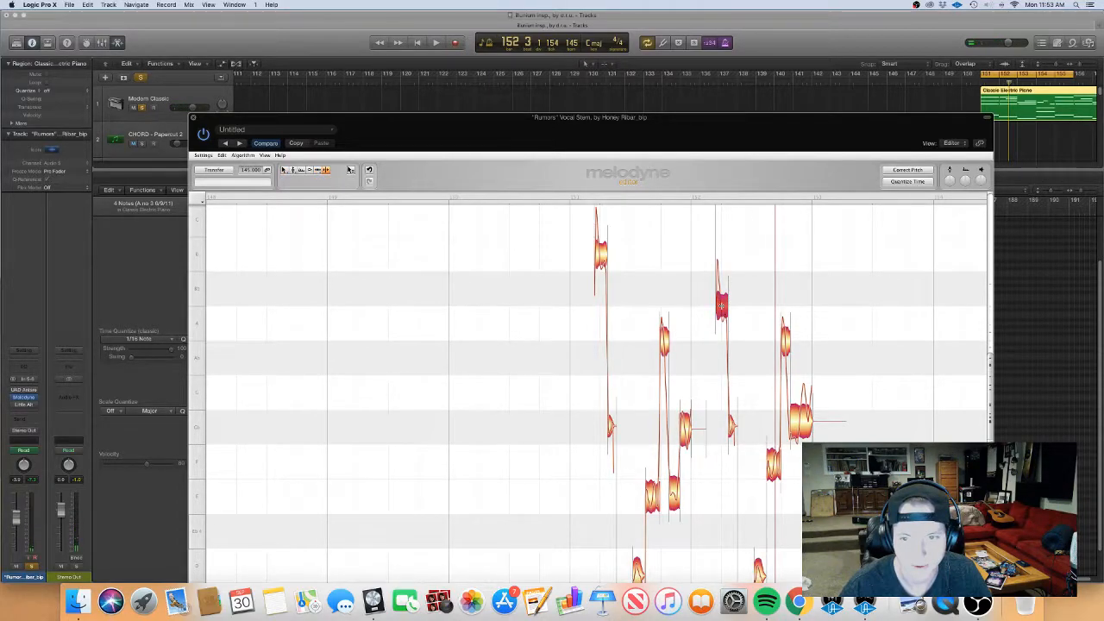
left_click(284, 169)
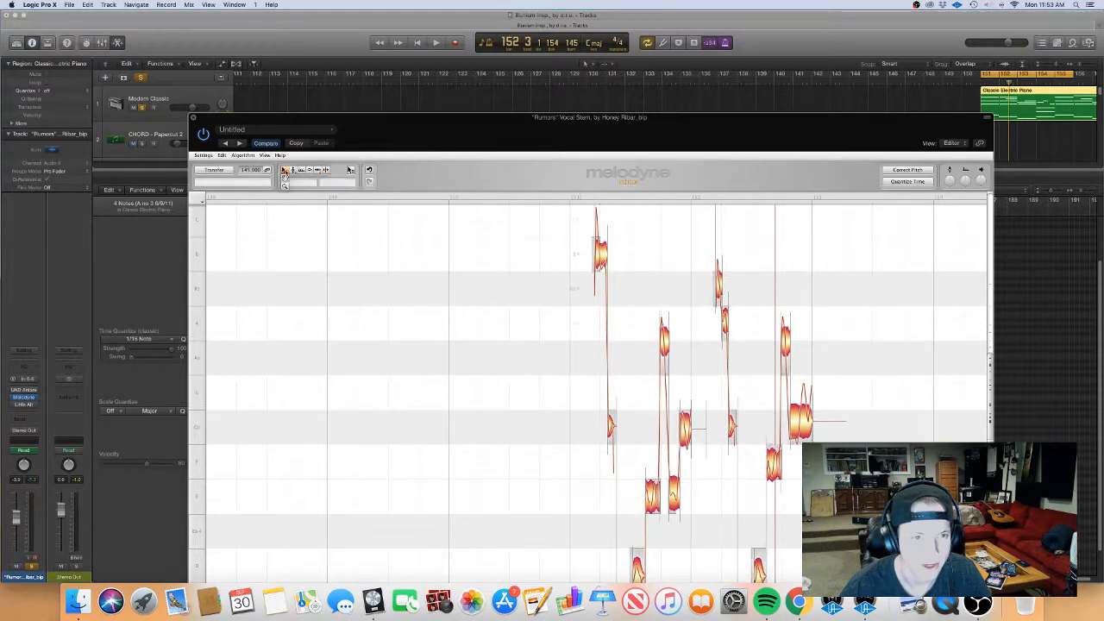
left_click_drag(718, 289, 719, 269)
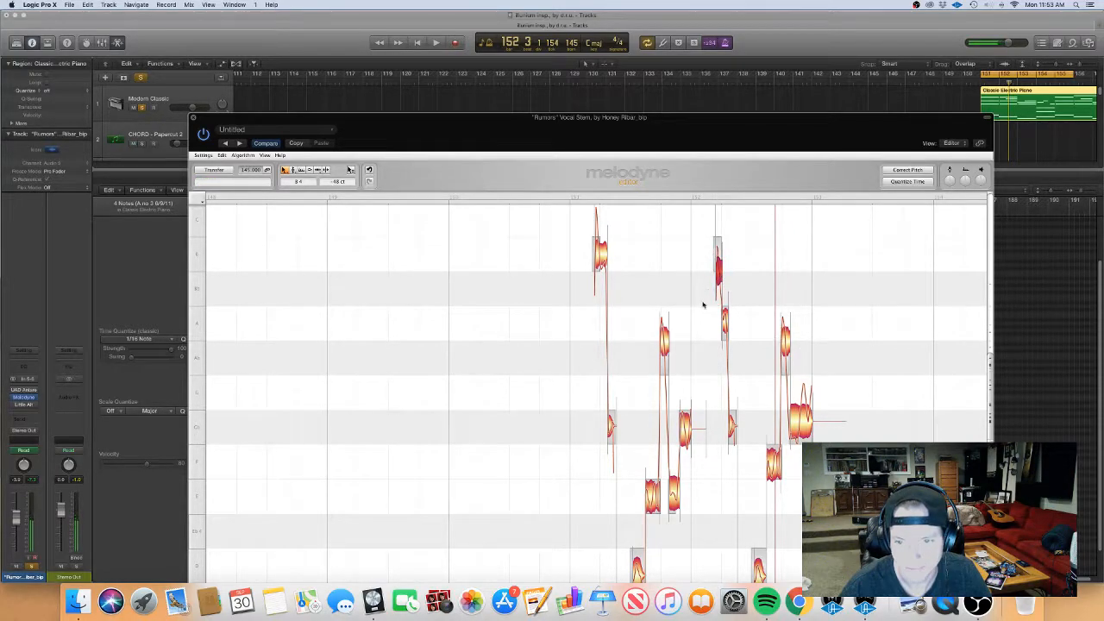
left_click(725, 321)
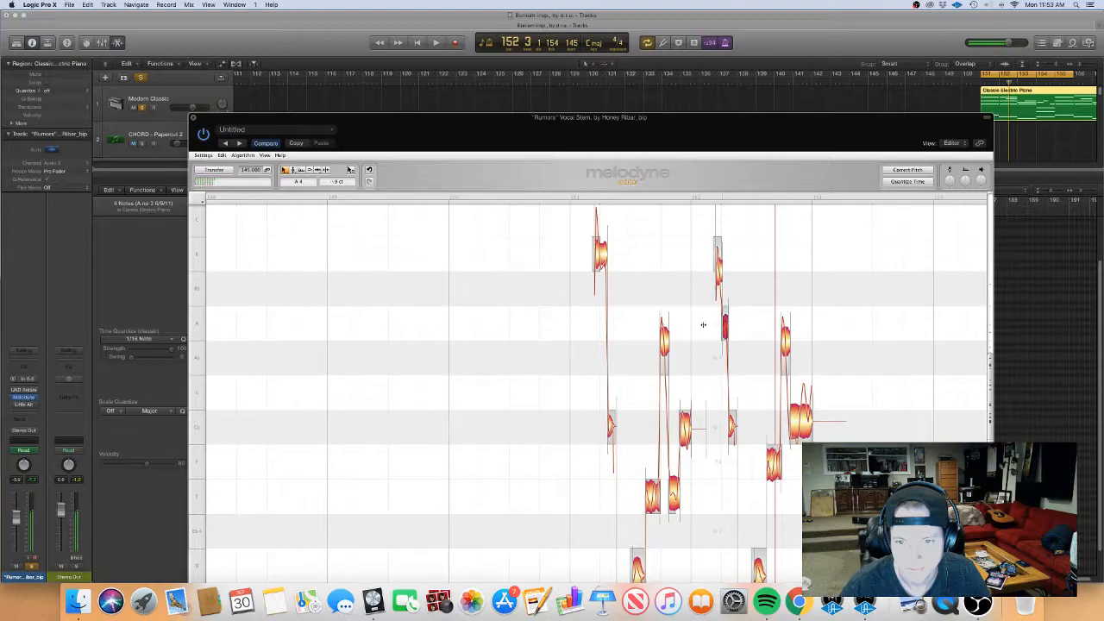
Step: Raise bar 151's second high note to Bb4, push bar 152's opening slice higher within B4, and lower bar 152's F4 note to E4
left_click_drag(664, 341, 666, 270)
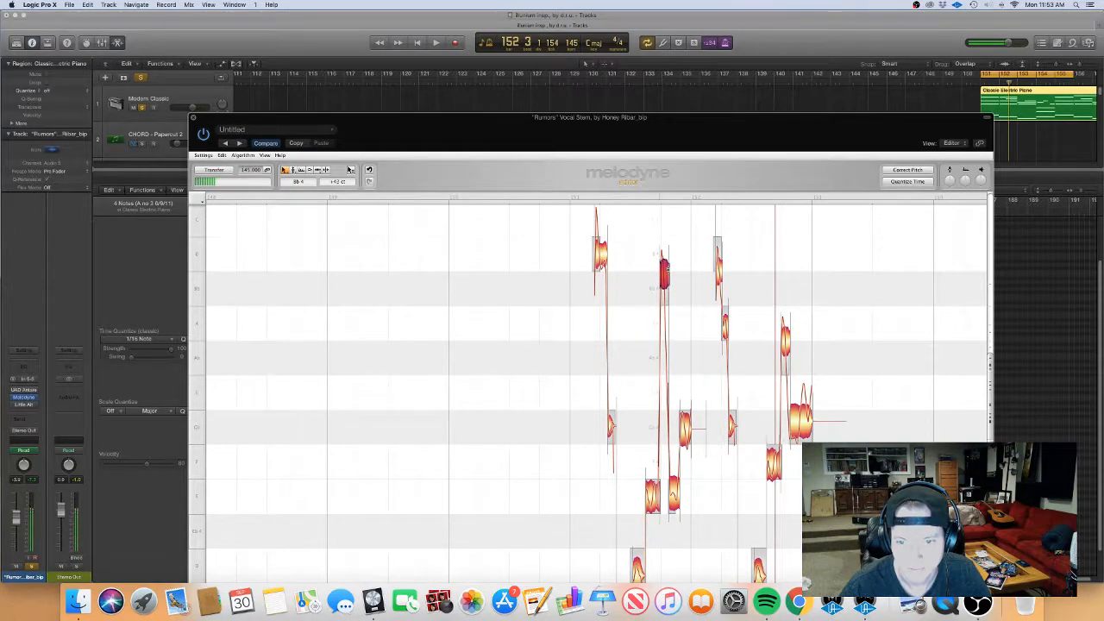
key("space")
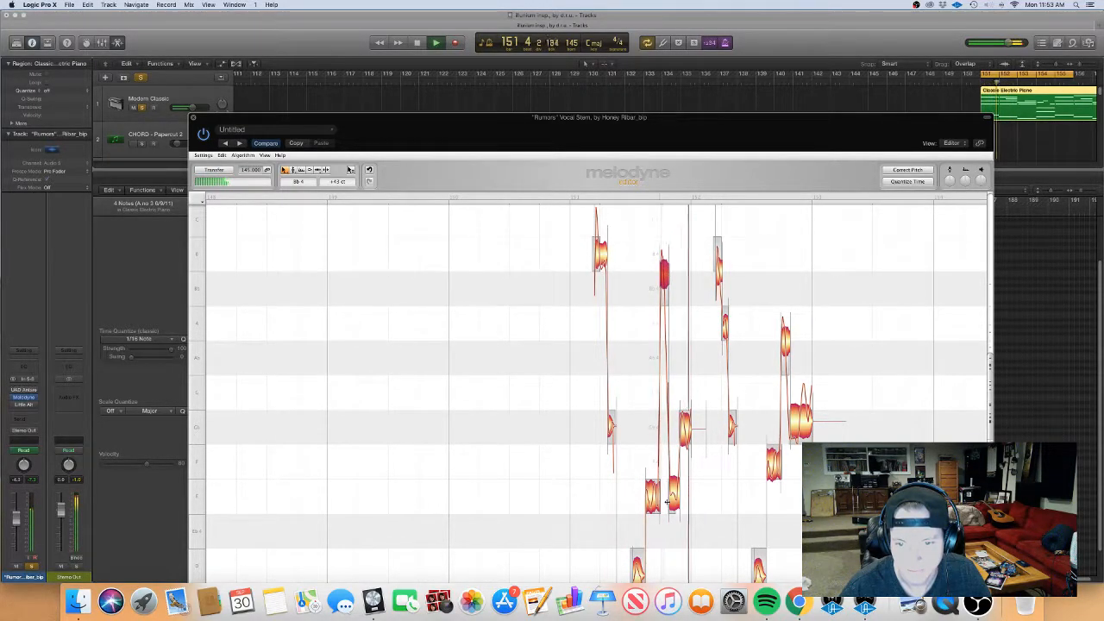
key("space")
key("space")
left_click_drag(719, 262, 718, 231)
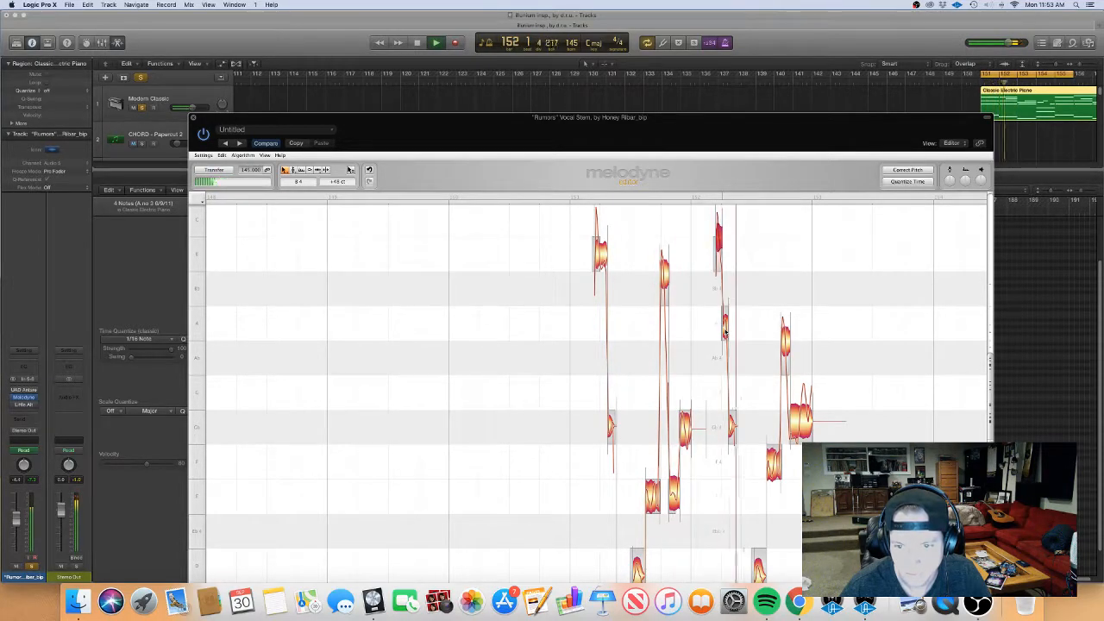
left_click_drag(774, 464, 775, 497)
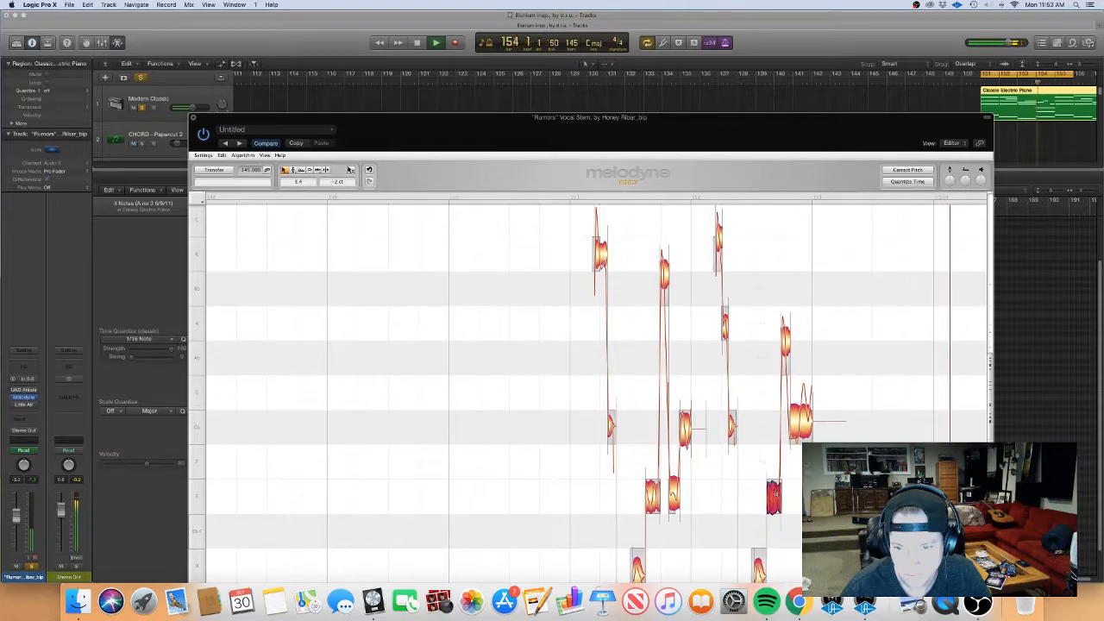
Step: Stretch the last vocal note of bar 152 with the timing tool so it extends past the start of bar 153
left_click(801, 422)
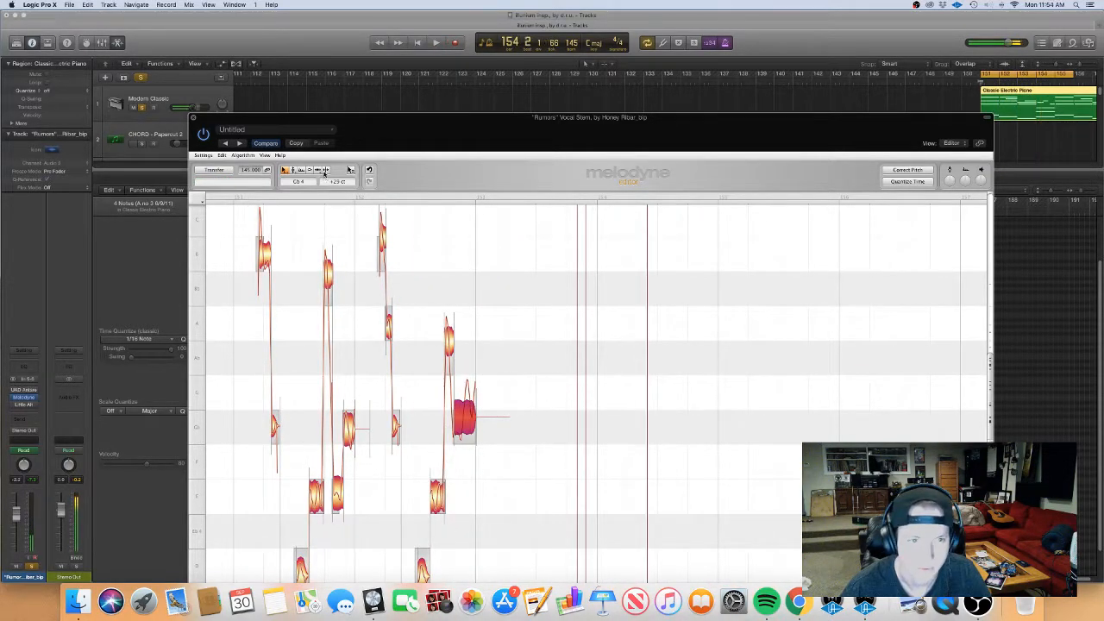
left_click(324, 170)
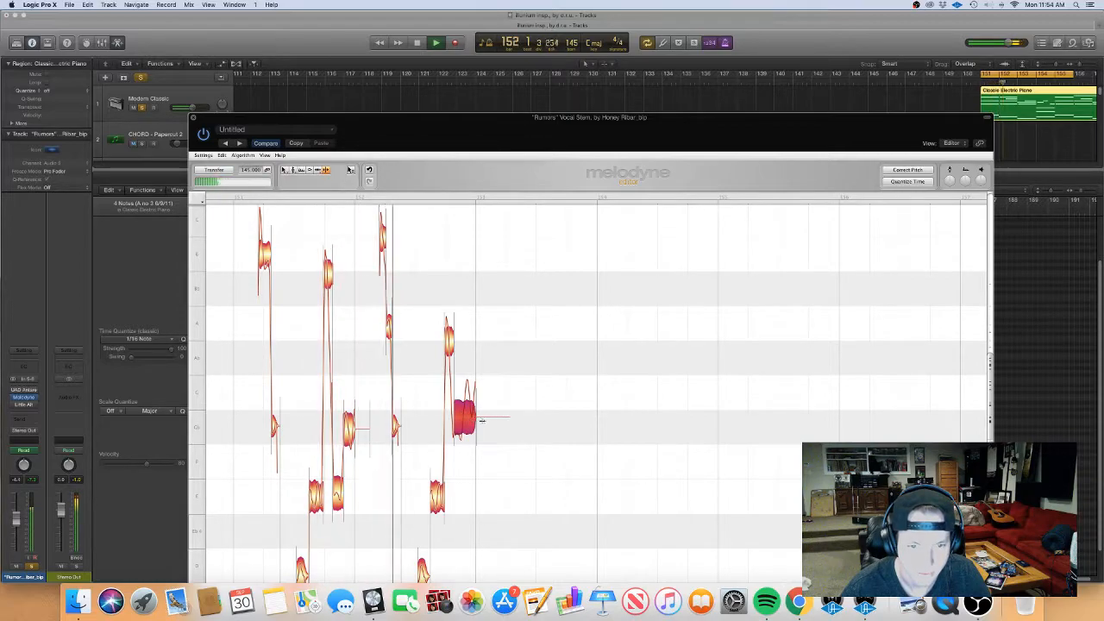
left_click(311, 170)
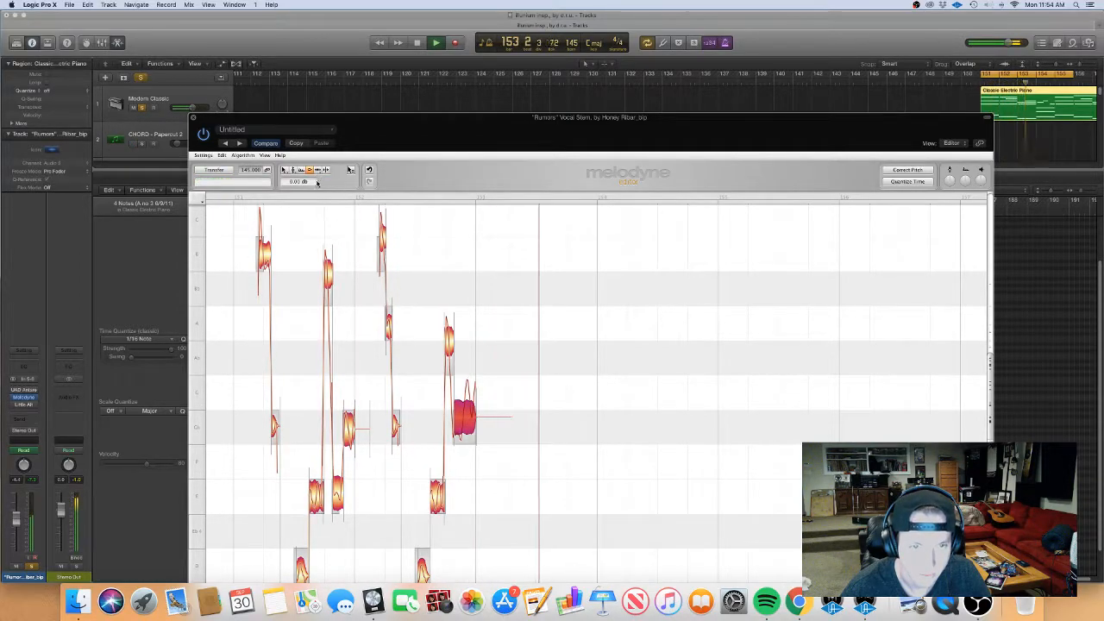
left_click(318, 171)
left_click_drag(470, 421, 484, 420)
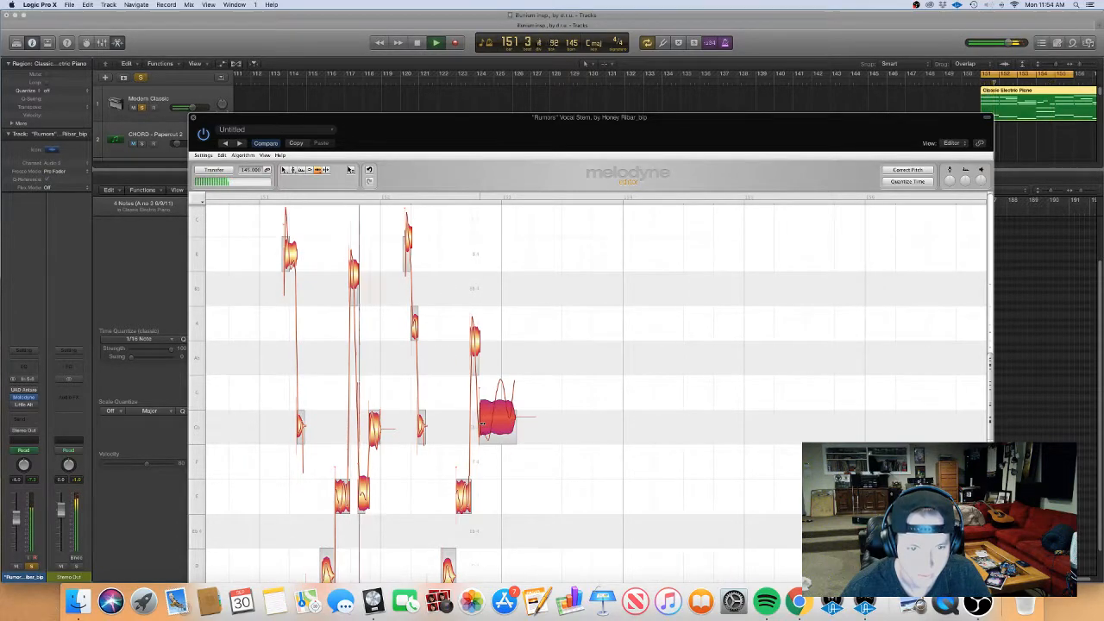
Step: Lengthen the opening B4 slice of bar 152 slightly with the timing tool and play back the vocal pattern with the chords
left_click(406, 234)
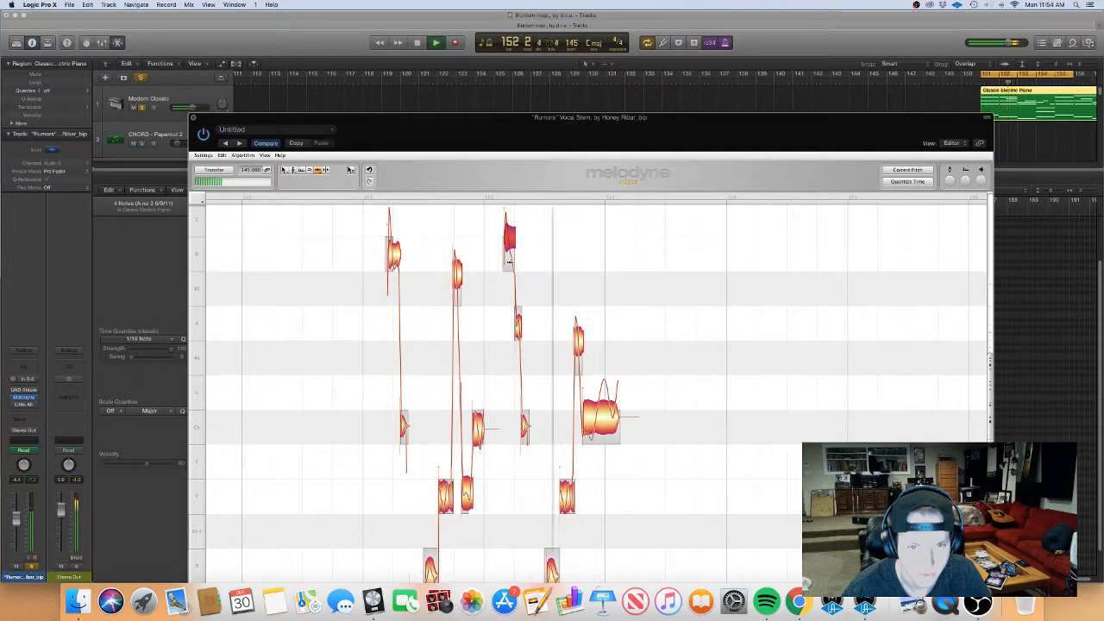
left_click_drag(510, 240, 507, 240)
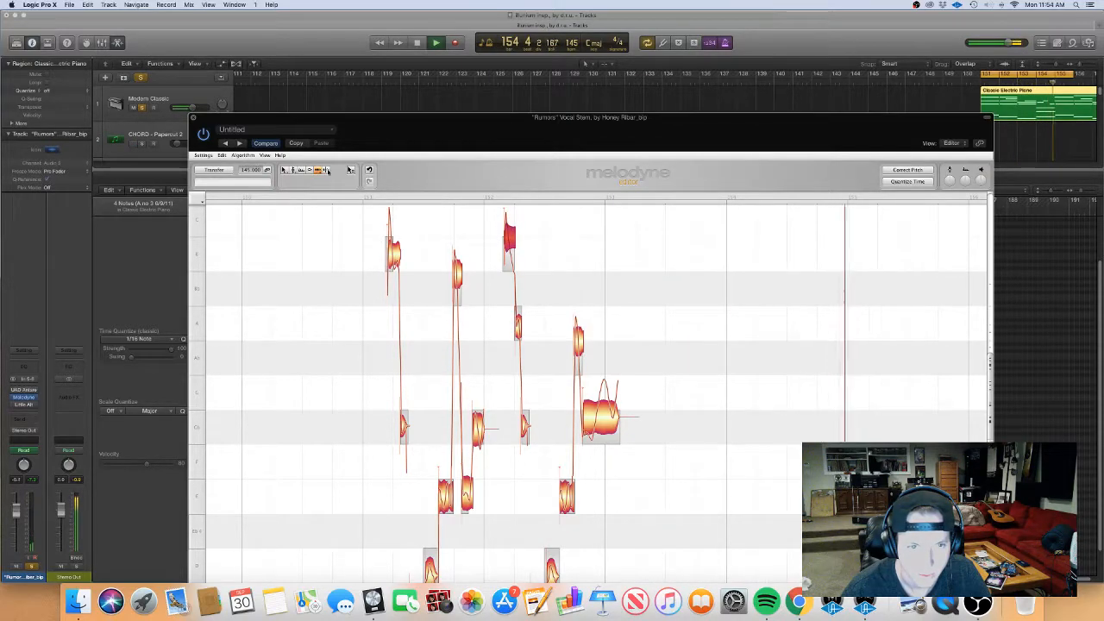
left_click(285, 170)
key("space")
key("space")
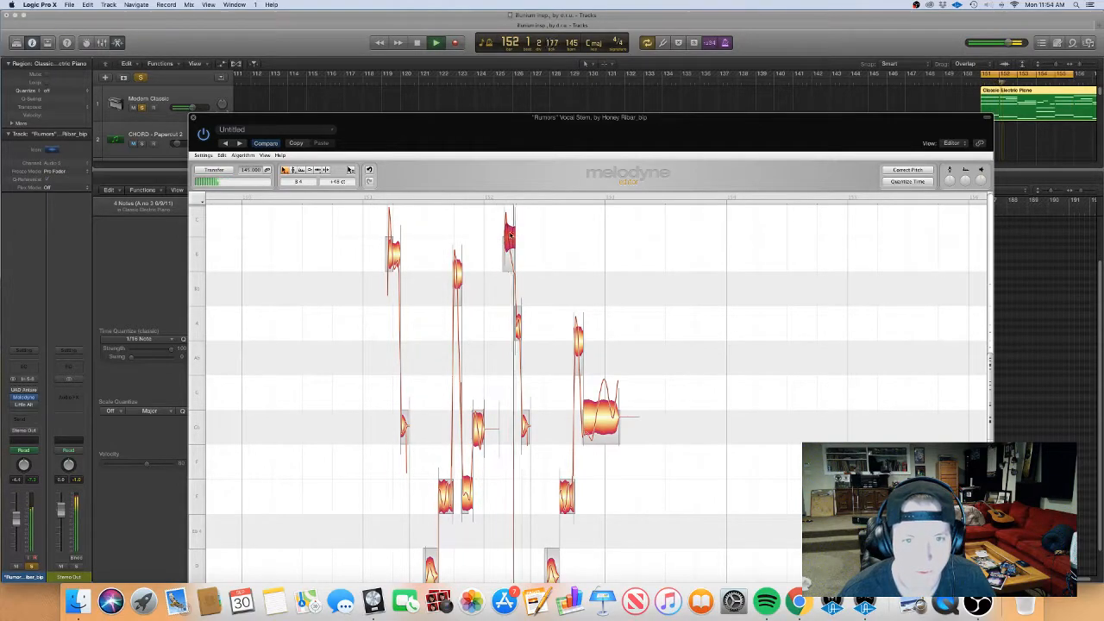
key("space")
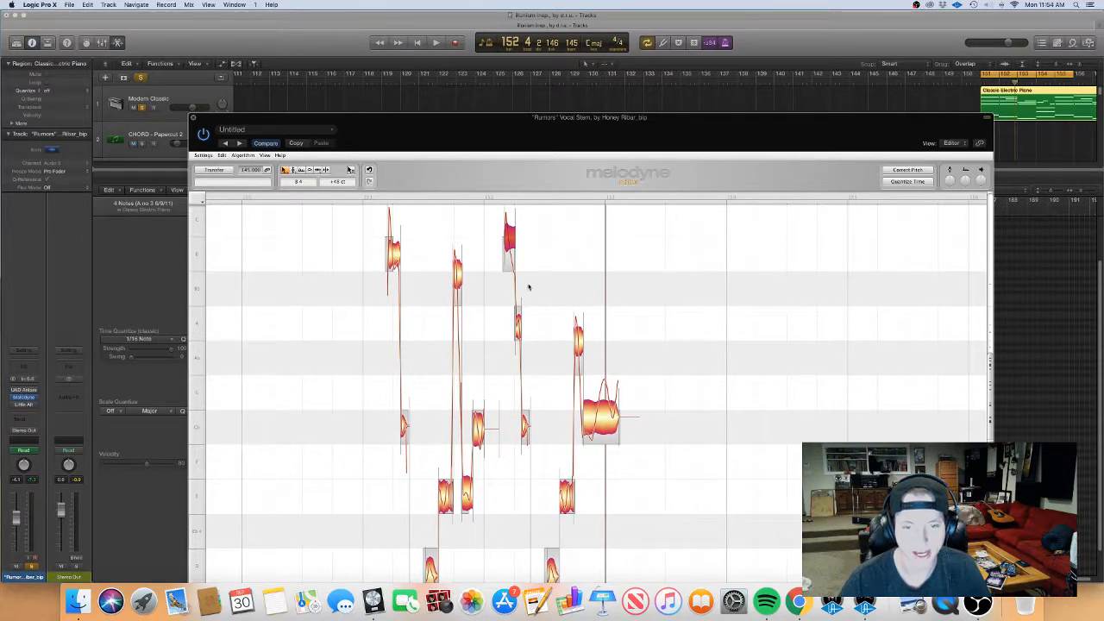
Step: Look over the tuned vocal notes of bars 151 and 152 across their pitch range and play back the pattern
left_click_drag(512, 144, 510, 43)
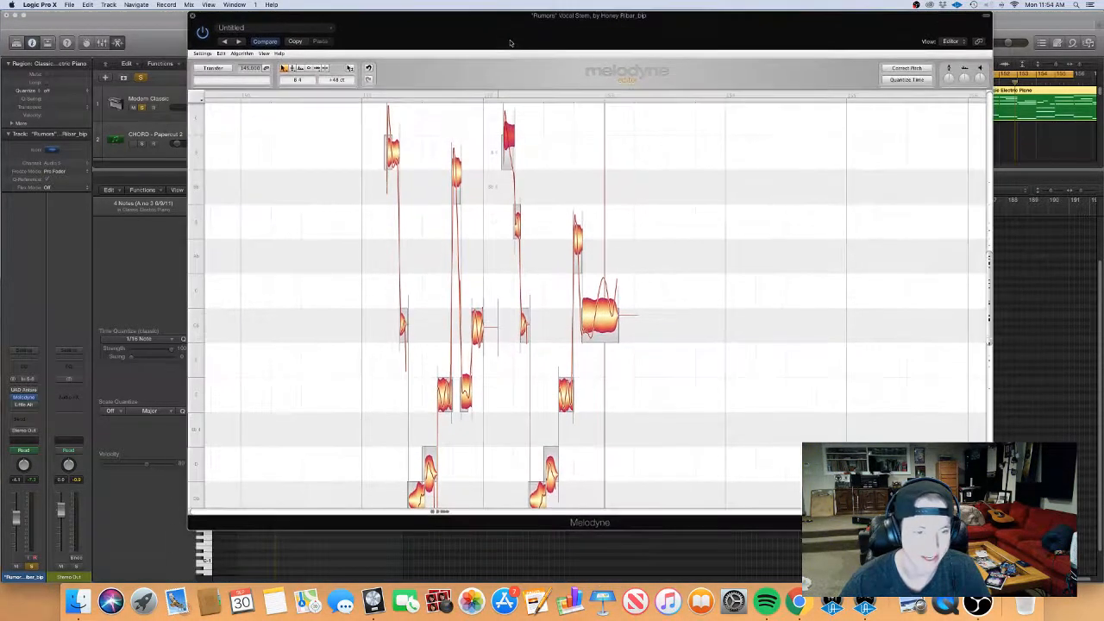
left_click_drag(990, 339, 992, 388)
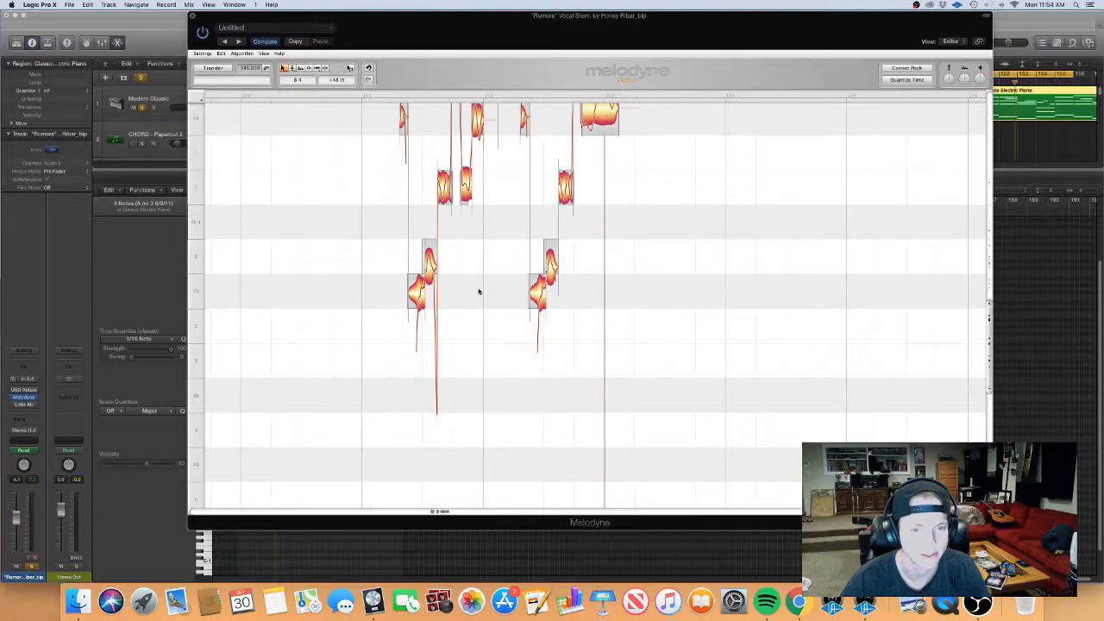
left_click_drag(989, 362, 985, 293)
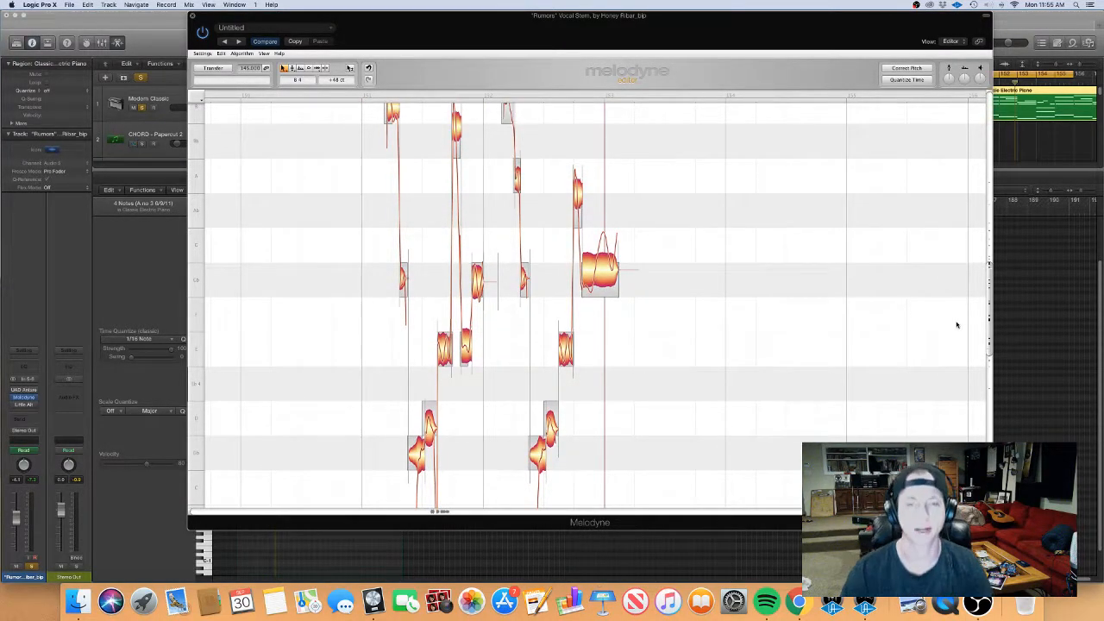
scroll(956, 332, "down", 3)
scroll(955, 338, "up", 5)
scroll(955, 336, "down", 3)
scroll(952, 336, "up", 3)
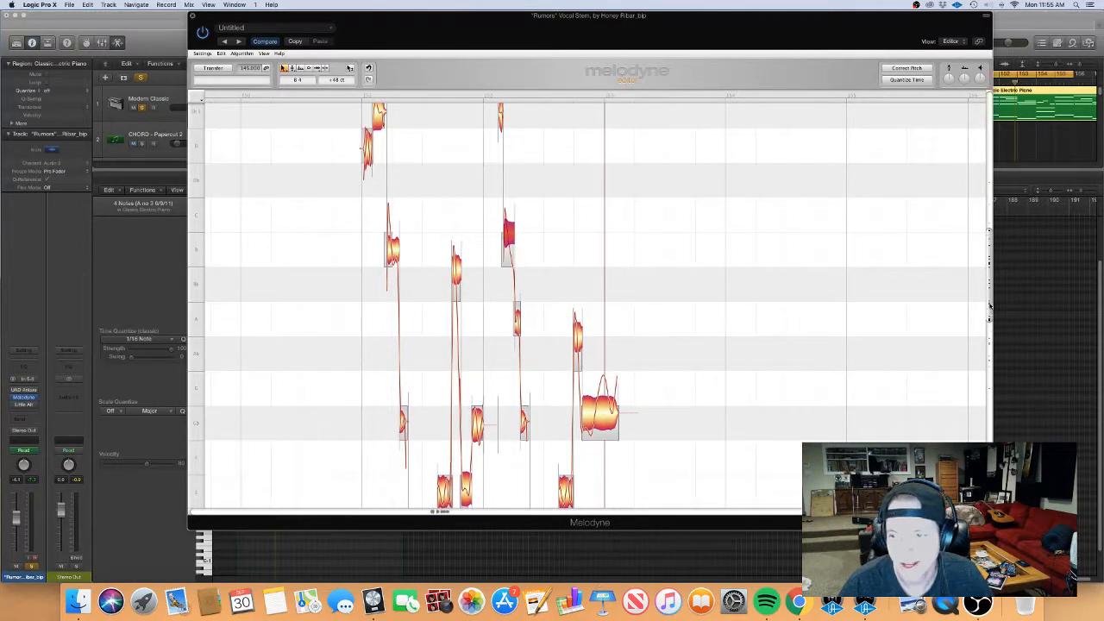
scroll(983, 302, "down", 3)
scroll(964, 278, "up", 8)
scroll(945, 259, "down", 5)
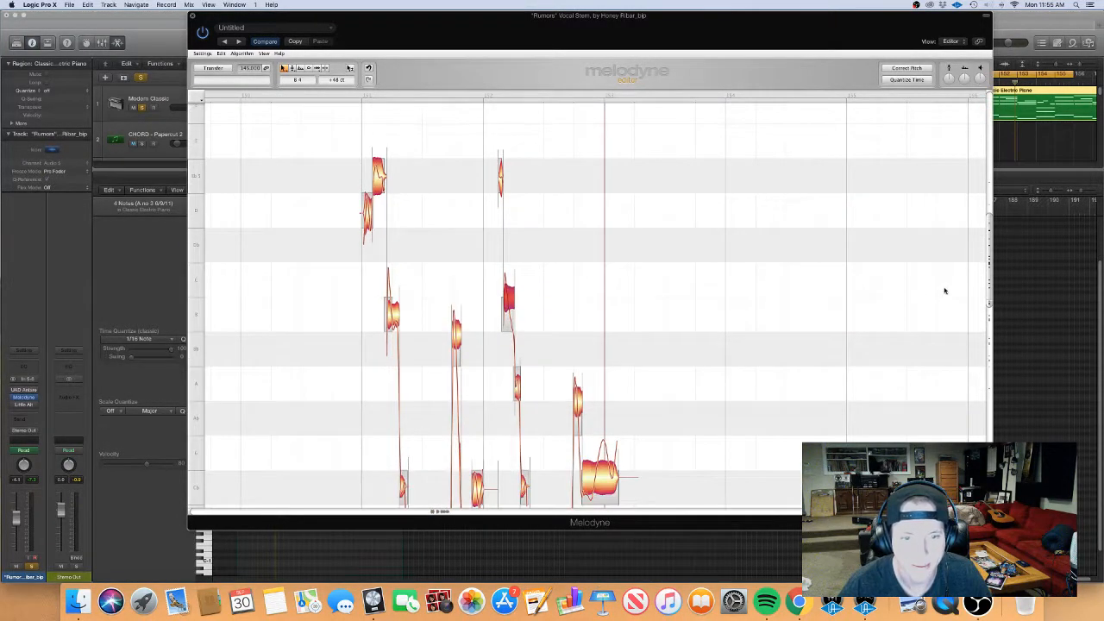
scroll(944, 294, "down", 3)
scroll(949, 298, "up", 2)
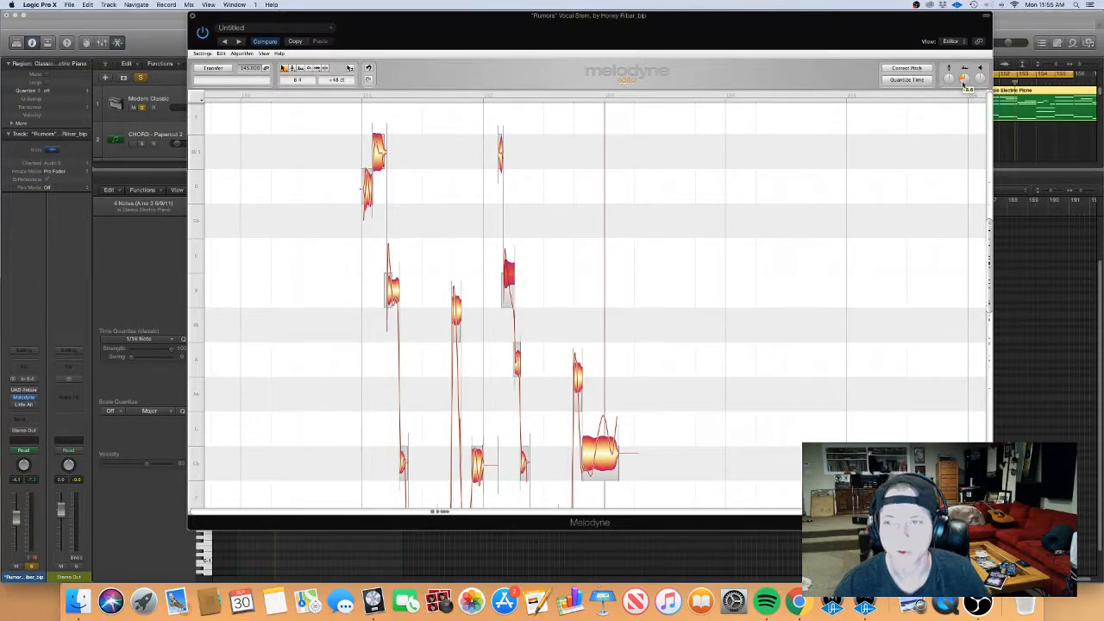
key("space")
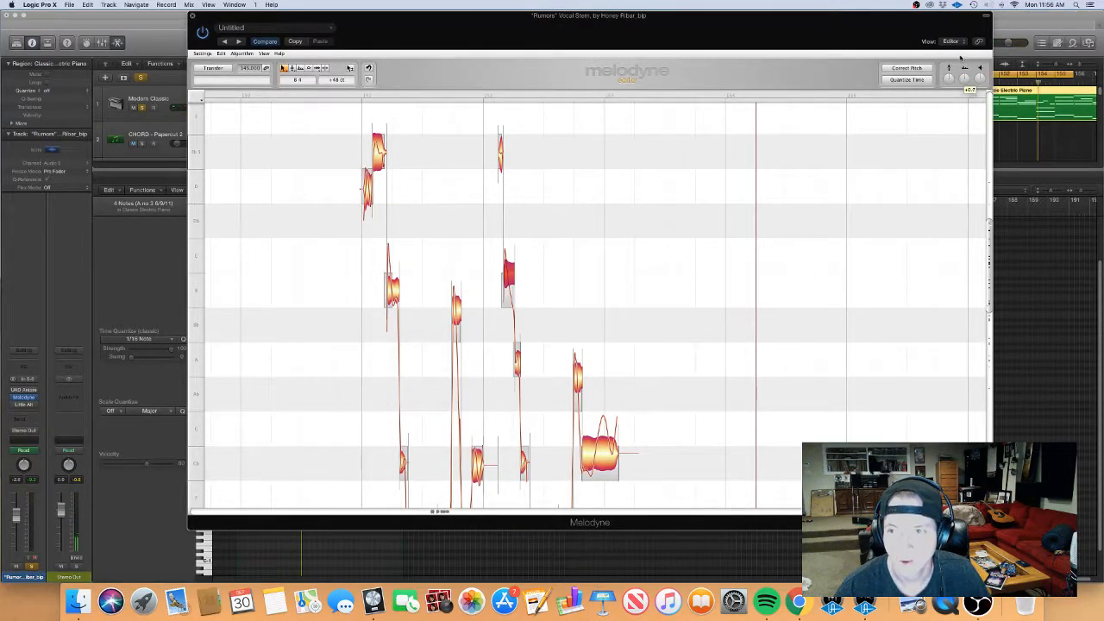
Step: Use the Formant tool in bar 151 to lower the first two notes' formants, the second by about 350 cents, and raise the B4 and Bb4 notes'
left_click(300, 68)
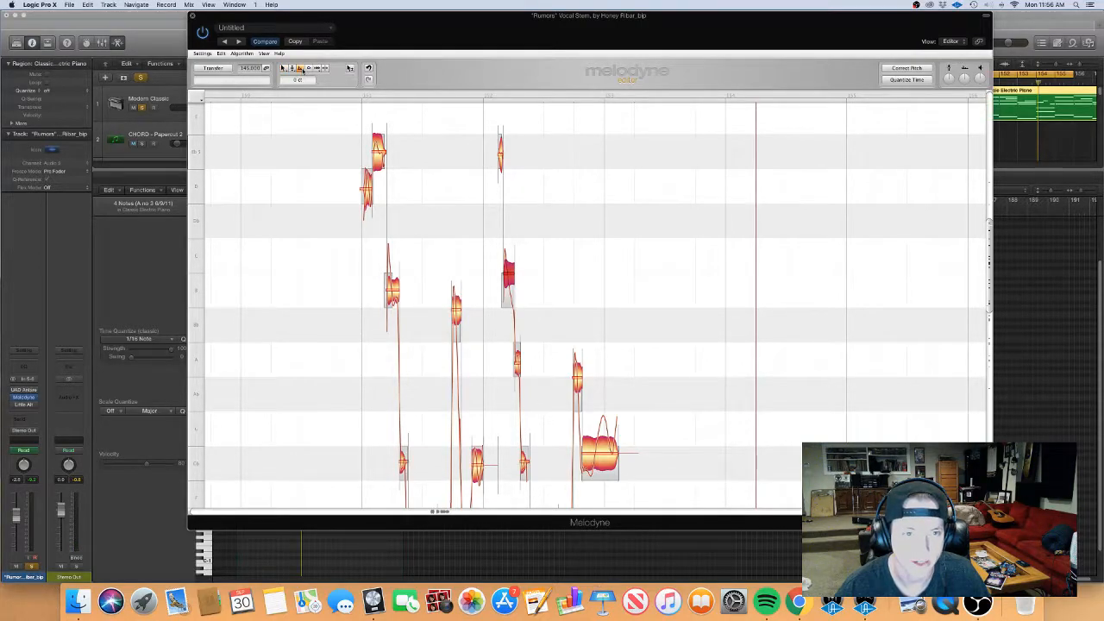
left_click(378, 150)
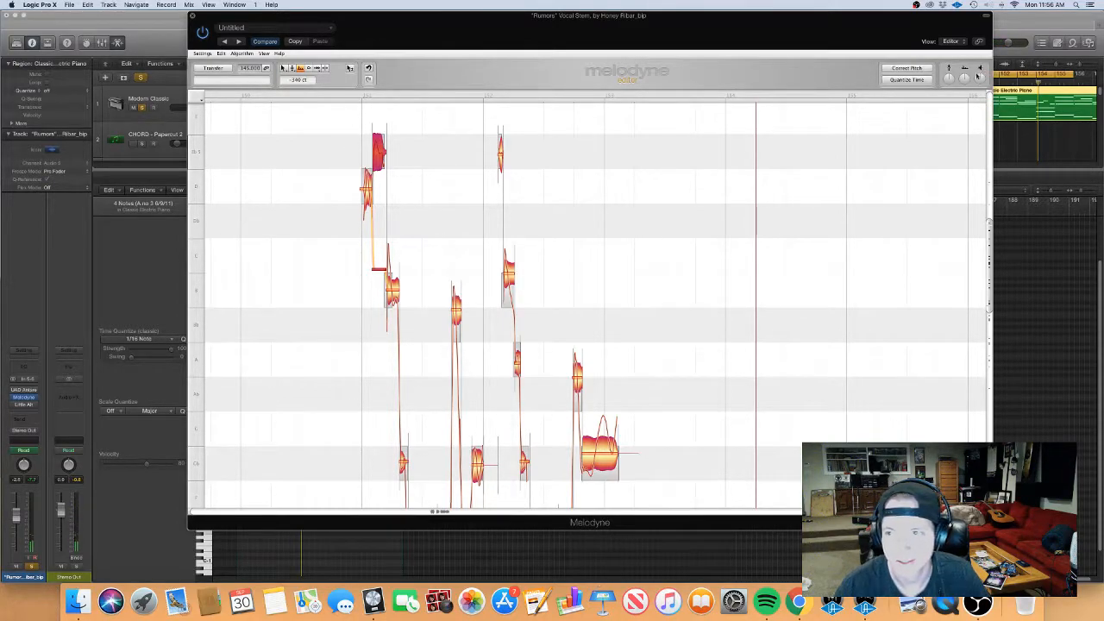
left_click_drag(359, 167, 379, 298)
left_click(456, 308)
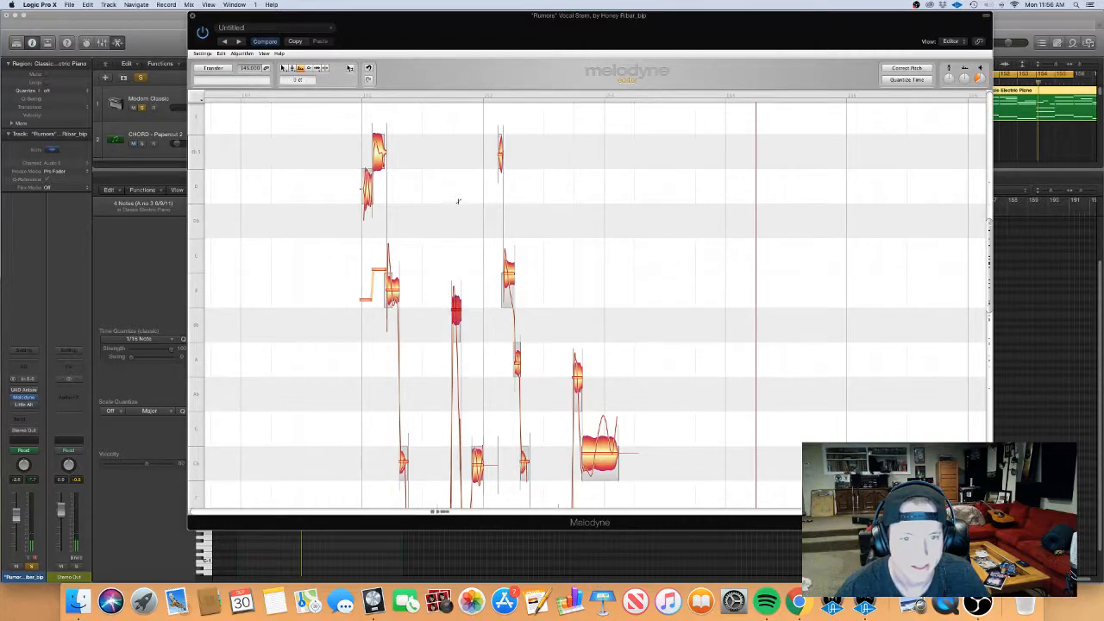
left_click_drag(455, 308, 456, 214)
left_click(392, 289)
left_click_drag(393, 289, 401, 196)
Step: In bar 152, lower the formants of the B4 note by about 214 cents and the second-to-last note by about 154, and raise the long last note's
left_click_drag(509, 274, 513, 347)
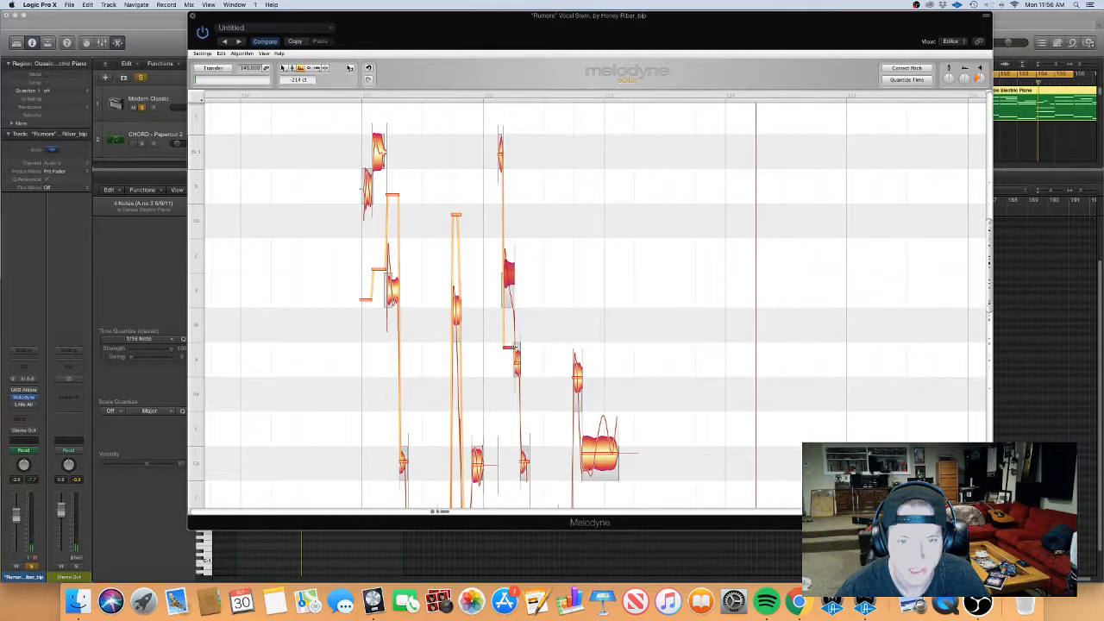
left_click(576, 375)
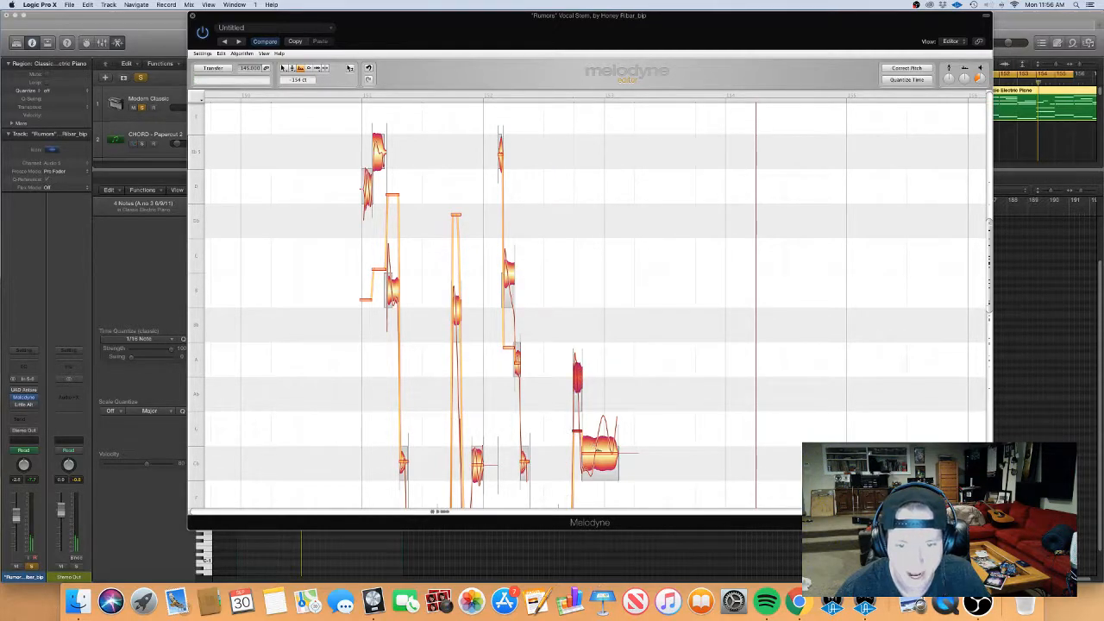
left_click_drag(600, 453, 602, 363)
Step: Shift formants by about -250 cents on bar 151's last note, -127 on bar 152's E4 note and +234 on bar 151's first E4 note
left_click(477, 464)
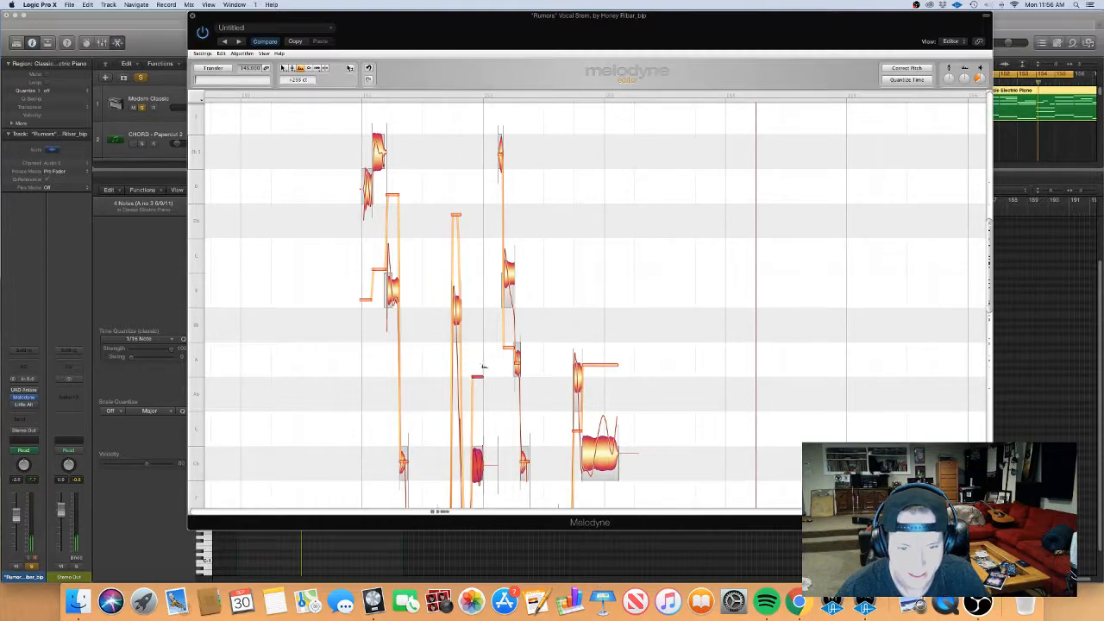
scroll(483, 509, "down", 2)
left_click_drag(484, 519, 484, 474)
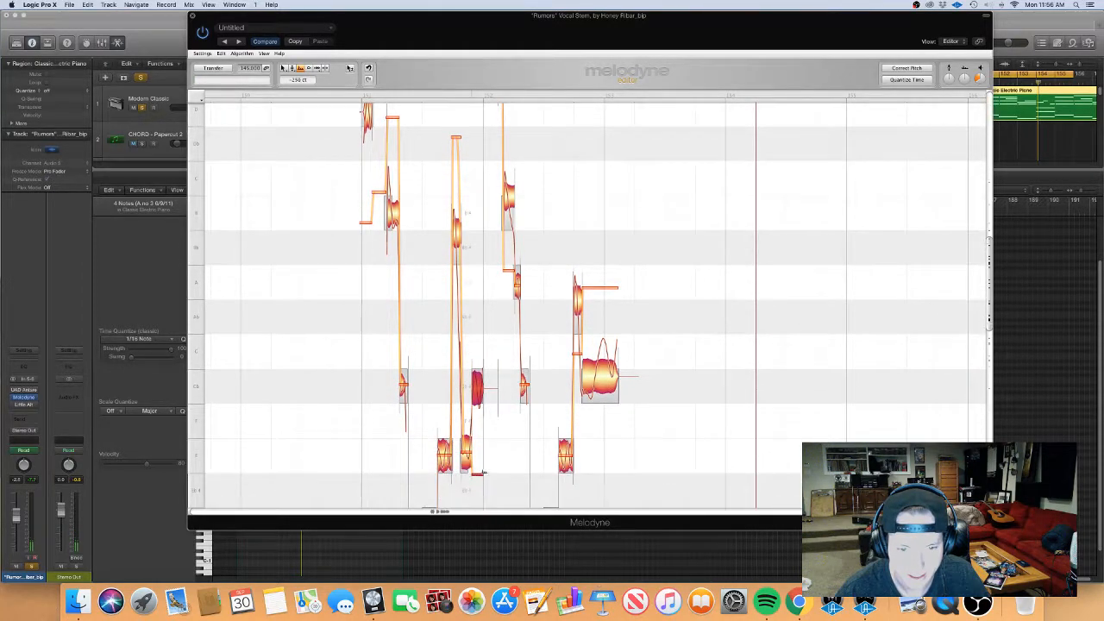
left_click_drag(566, 454, 566, 499)
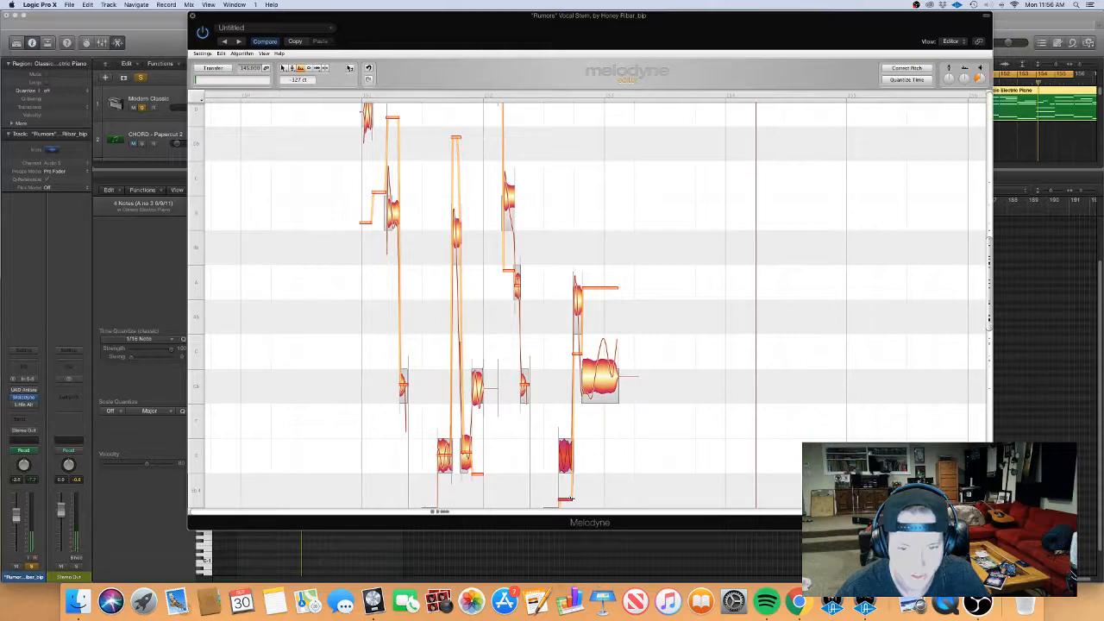
left_click_drag(444, 453, 443, 375)
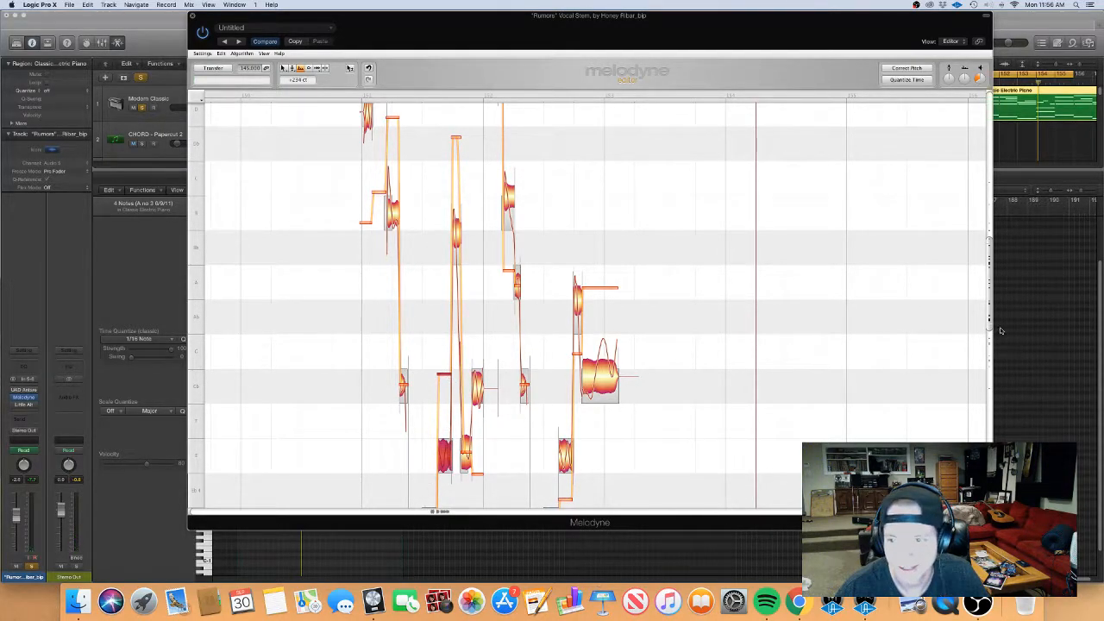
Step: Lower the low notes' formants: bar 152's Db4 by about 205 cents and D4 by 413, bar 151's Db4 slightly and D4 by 289
scroll(990, 315, "up", 5)
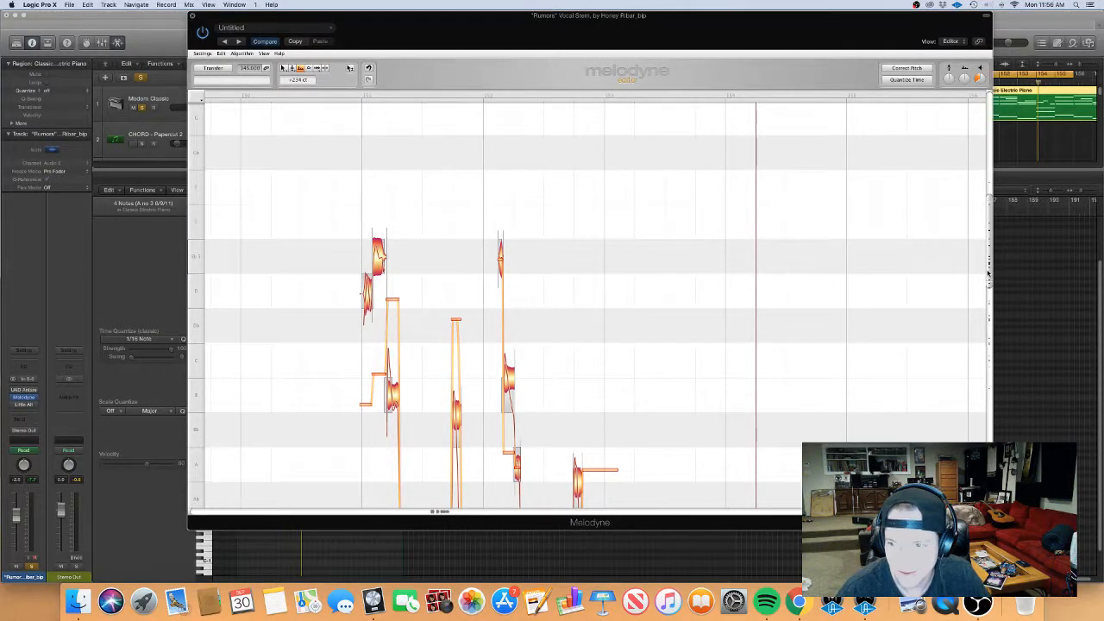
left_click_drag(989, 273, 1003, 368)
left_click_drag(539, 342, 551, 412)
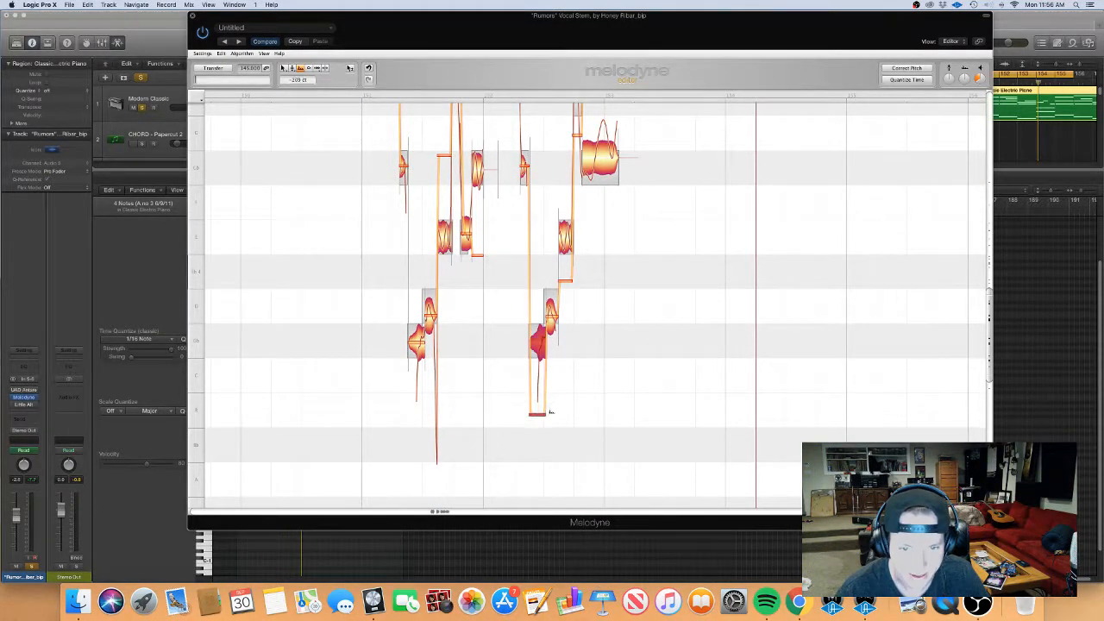
left_click_drag(553, 316, 570, 461)
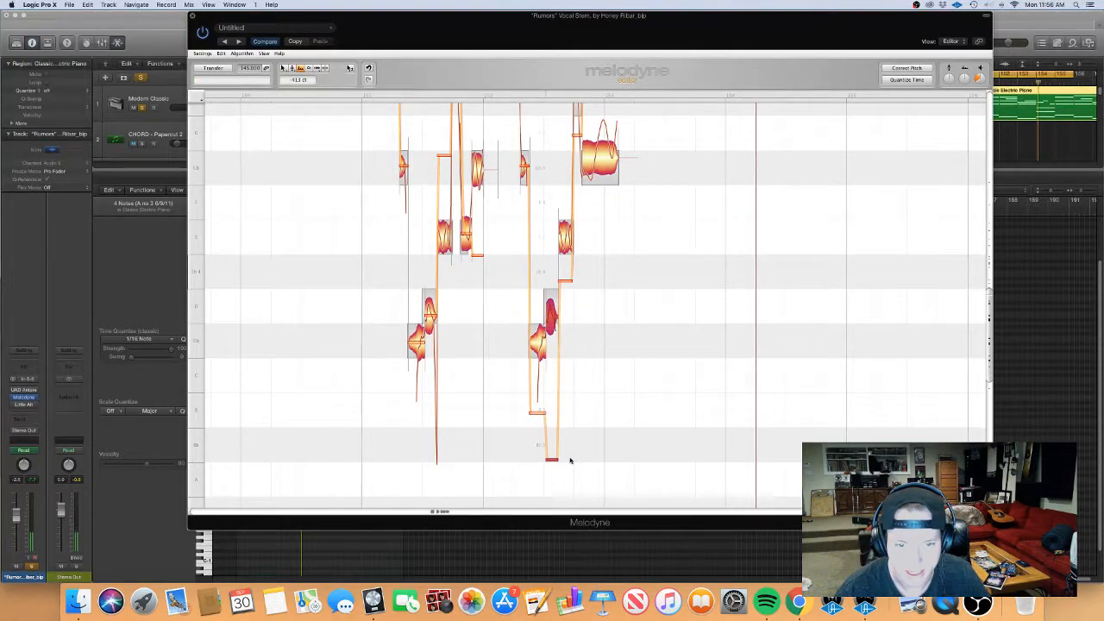
left_click_drag(417, 342, 417, 389)
left_click_drag(429, 316, 431, 414)
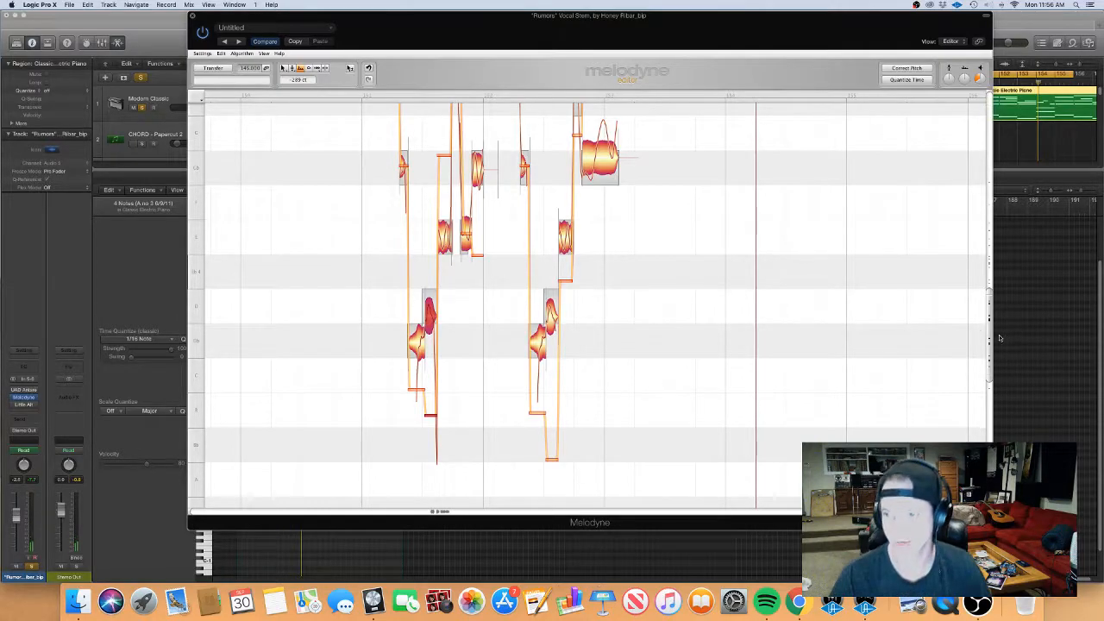
Step: Play back the vocal pattern and lower the formant of the long last note of bar 152 by about 415 cents
left_click_drag(988, 341, 989, 255)
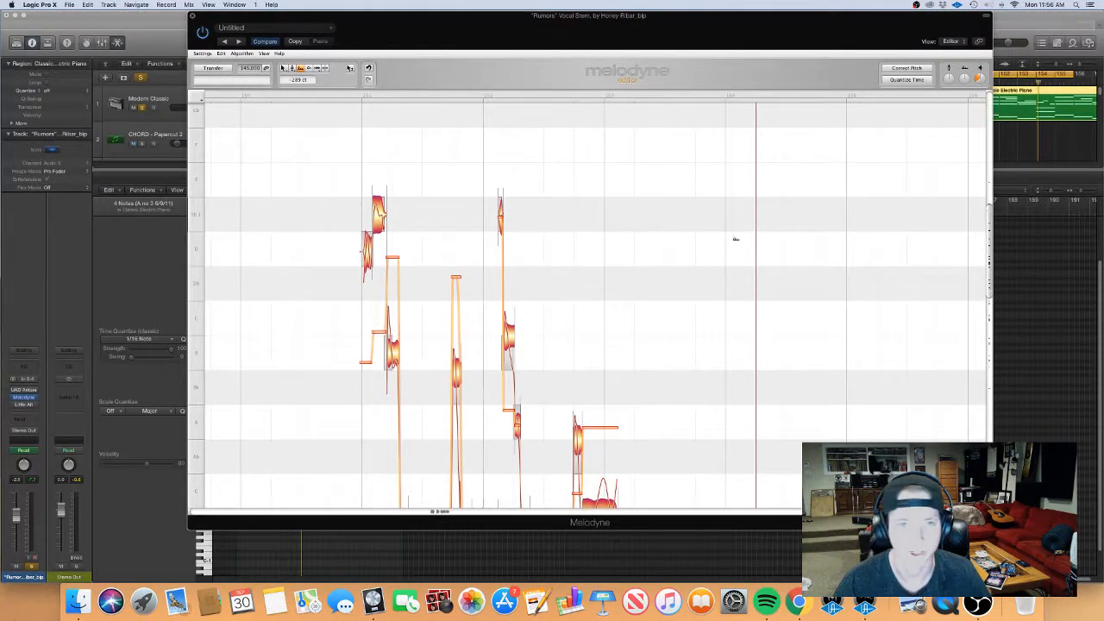
left_click_drag(622, 32, 640, 57)
key("space")
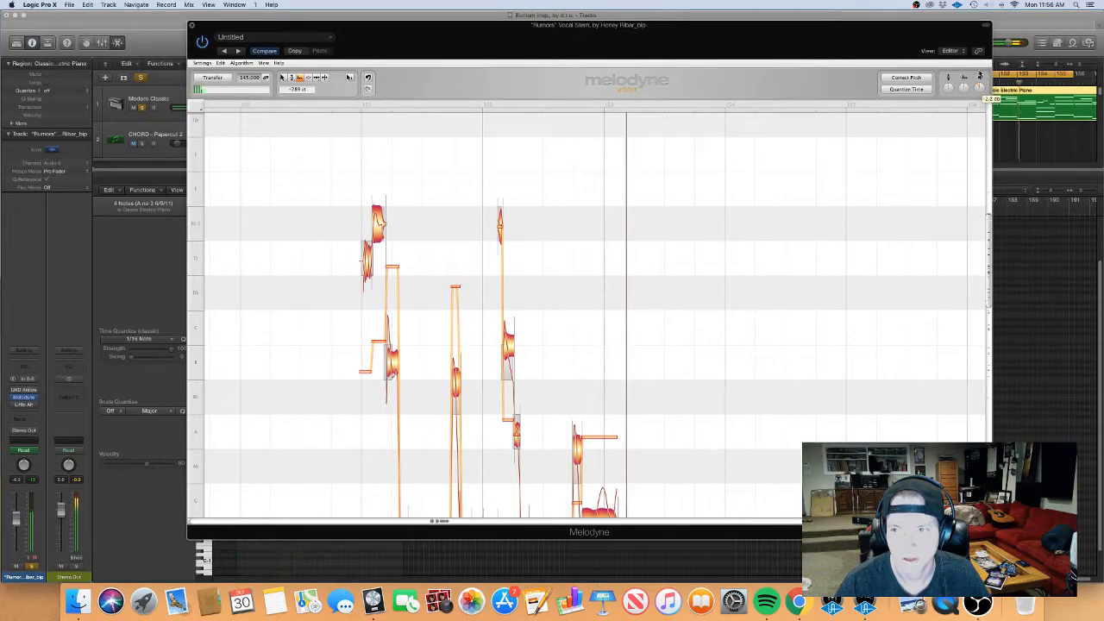
key("space")
left_click_drag(989, 283, 990, 362)
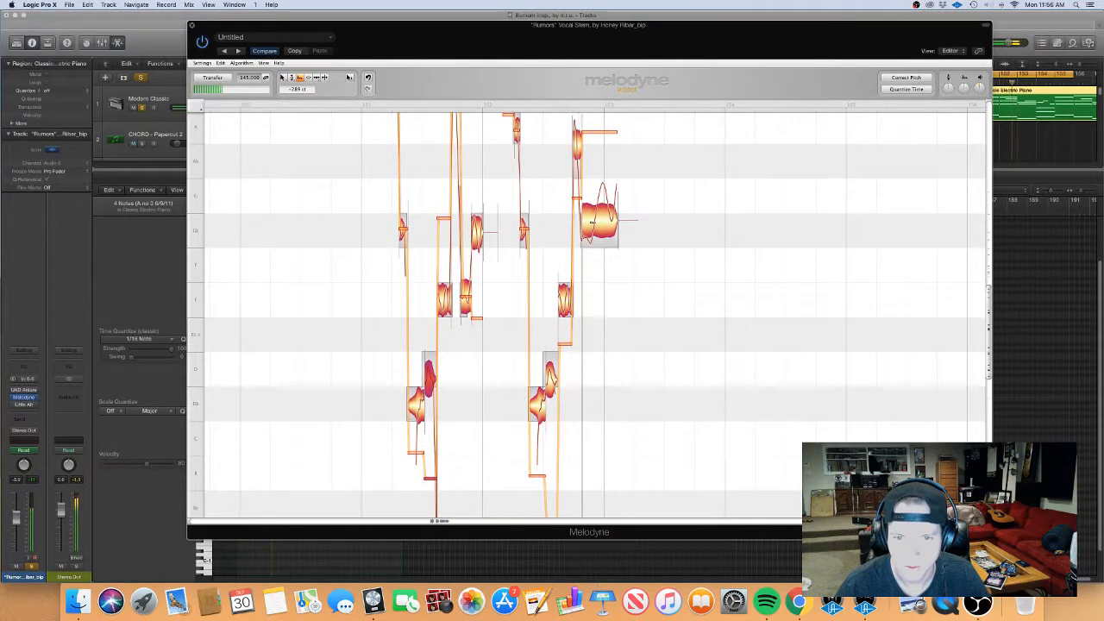
left_click_drag(597, 381, 605, 454)
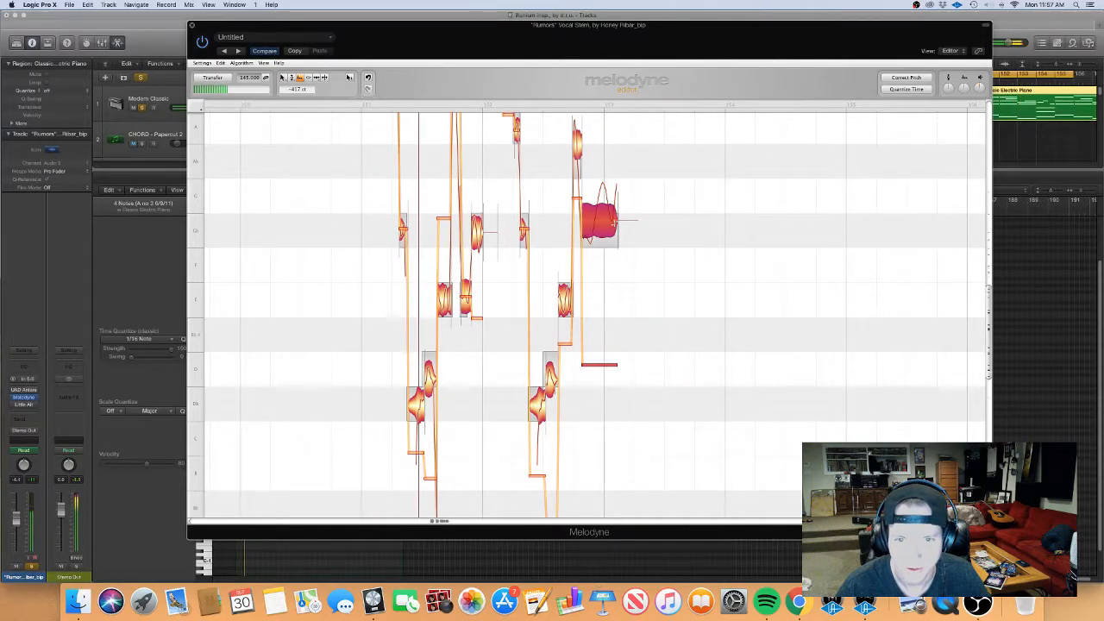
Step: Try to stretch the long last vocal note further into bar 153 with the timing tool, and undo the stretch
left_click(317, 77)
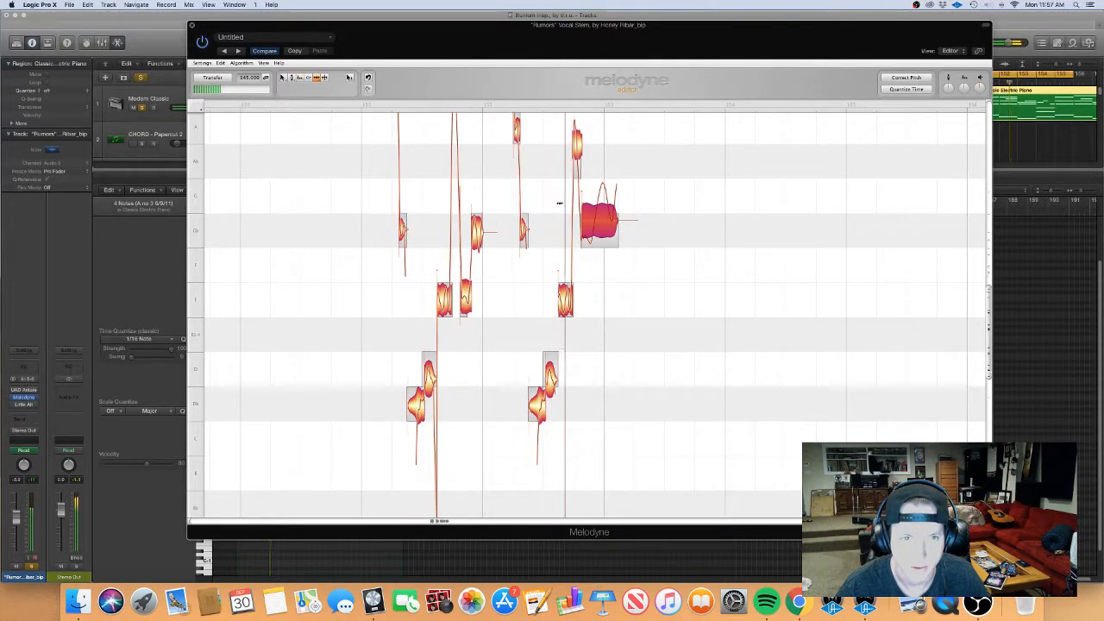
right_click(614, 221)
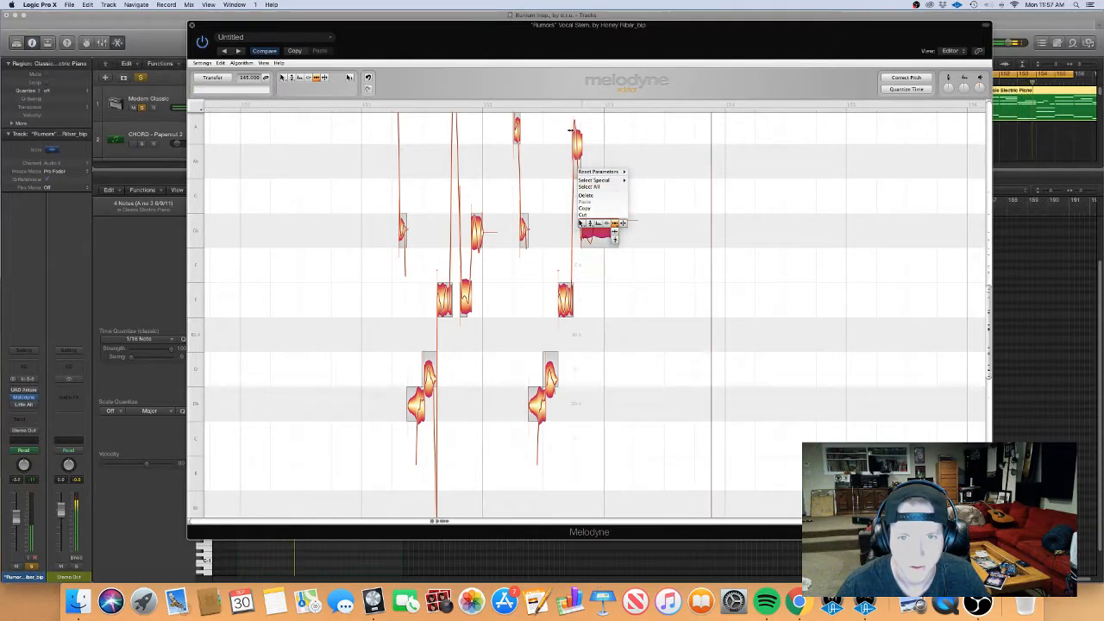
left_click(608, 228)
left_click_drag(618, 223, 634, 224)
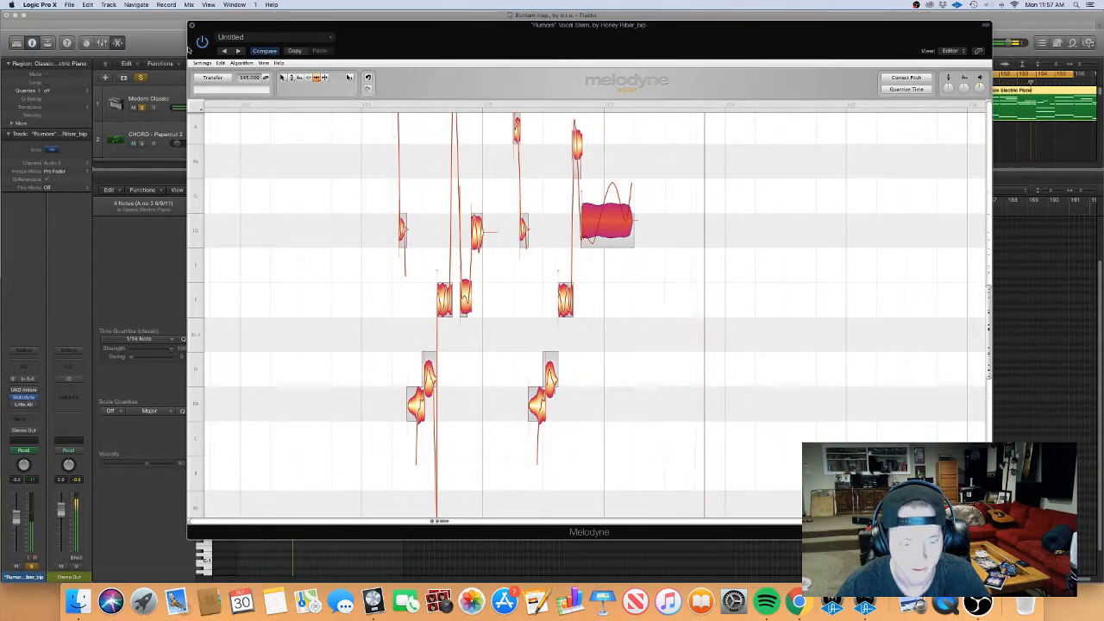
key("super+z")
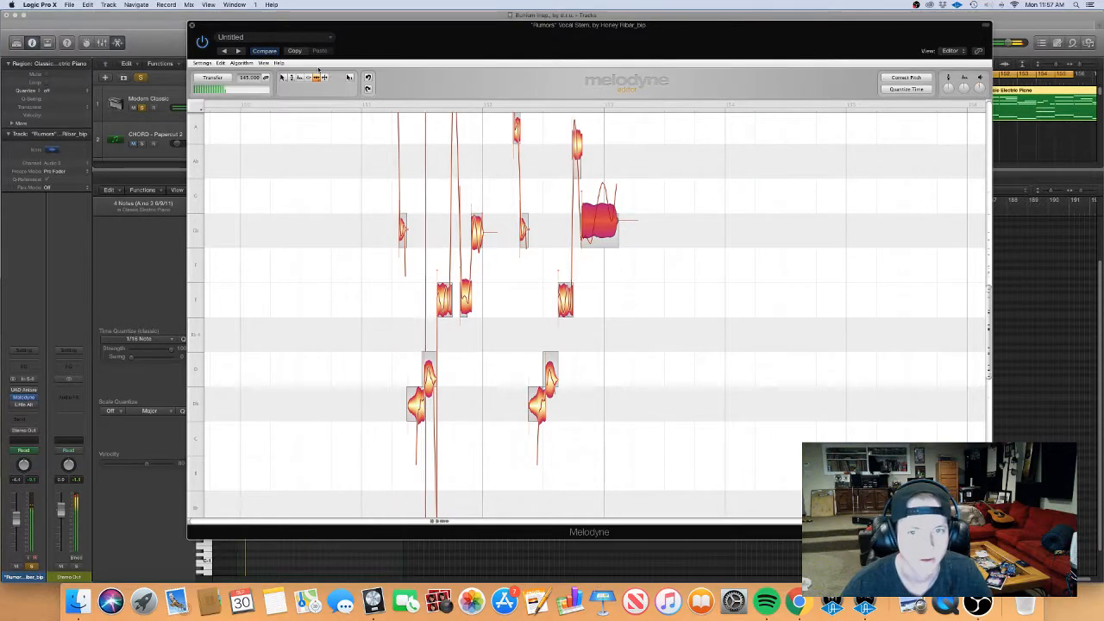
Step: Close the Melodyne window and the piano roll to work on the arrangement's tracks around bar 151
left_click(192, 25)
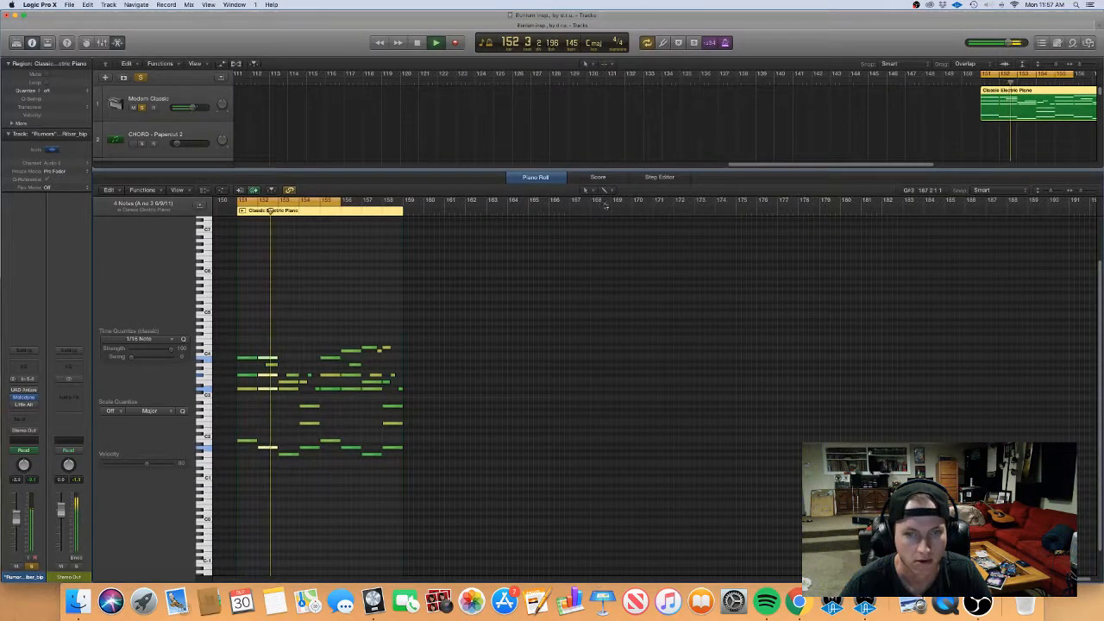
key("e")
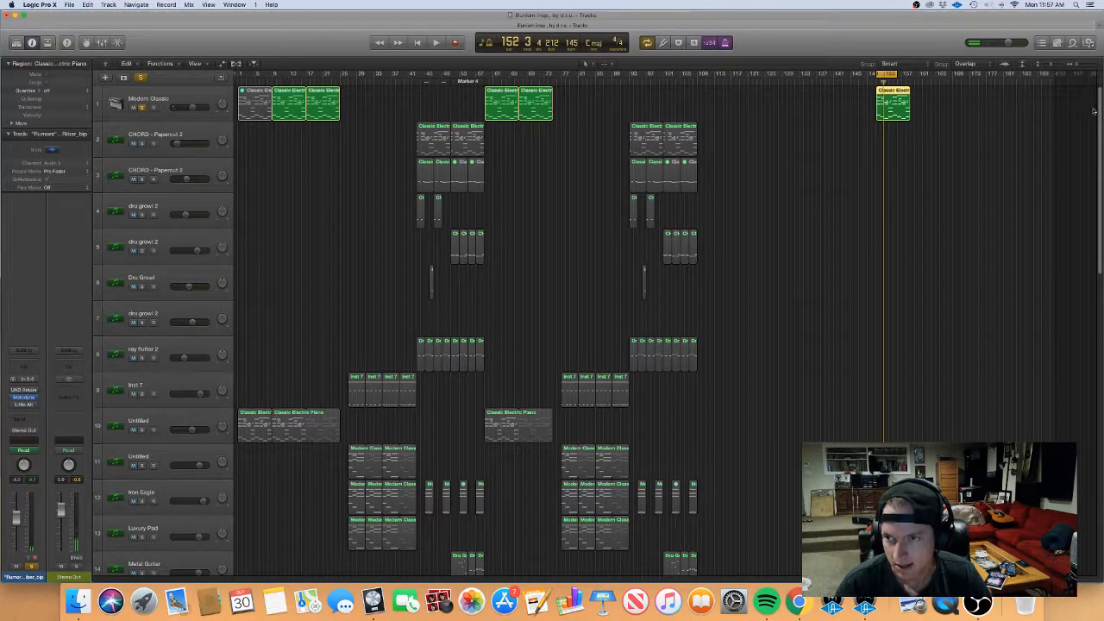
left_click_drag(1048, 65, 1032, 65)
key("super+Right")
key("super+Right")
key("super+Right")
key("super+Right")
key("super+Right")
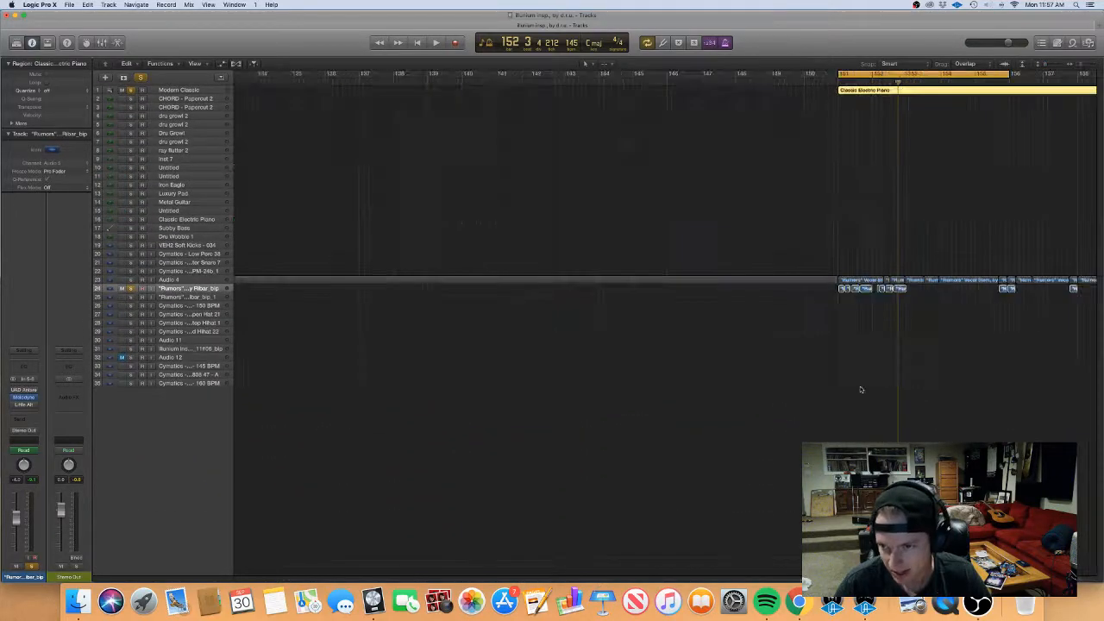
Step: Select the eight chopped "Rumors" vocal regions in bars 151 and 152 and bounce them in place to a new track, leaving the source
scroll(862, 390, "right", 3)
scroll(861, 390, "right", 2)
left_click(730, 320)
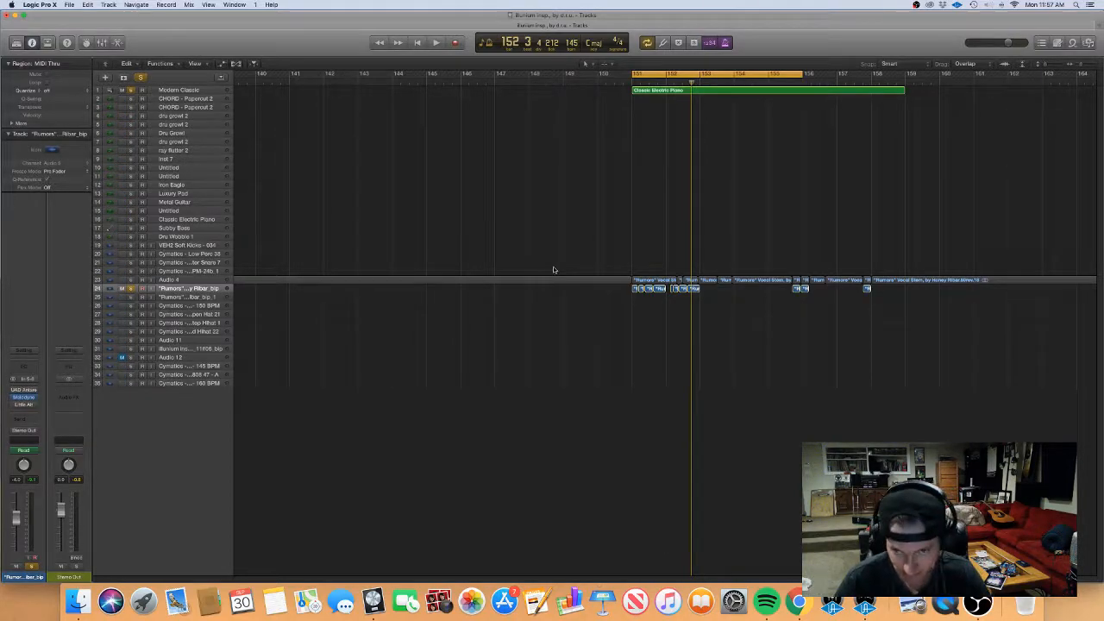
left_click_drag(646, 316, 727, 286)
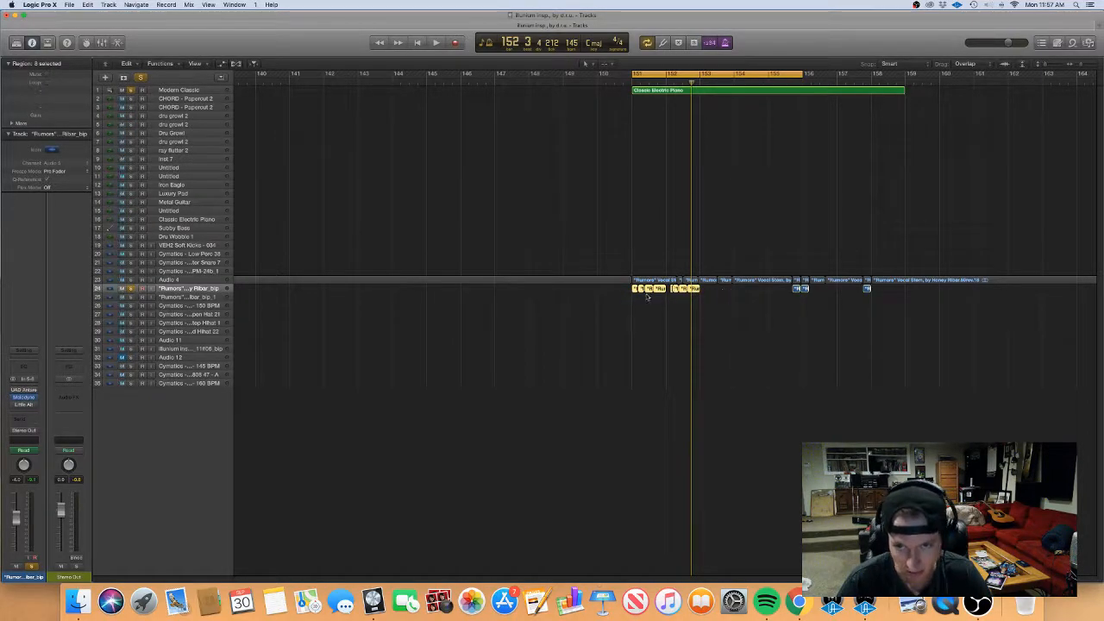
key("ctrl+b")
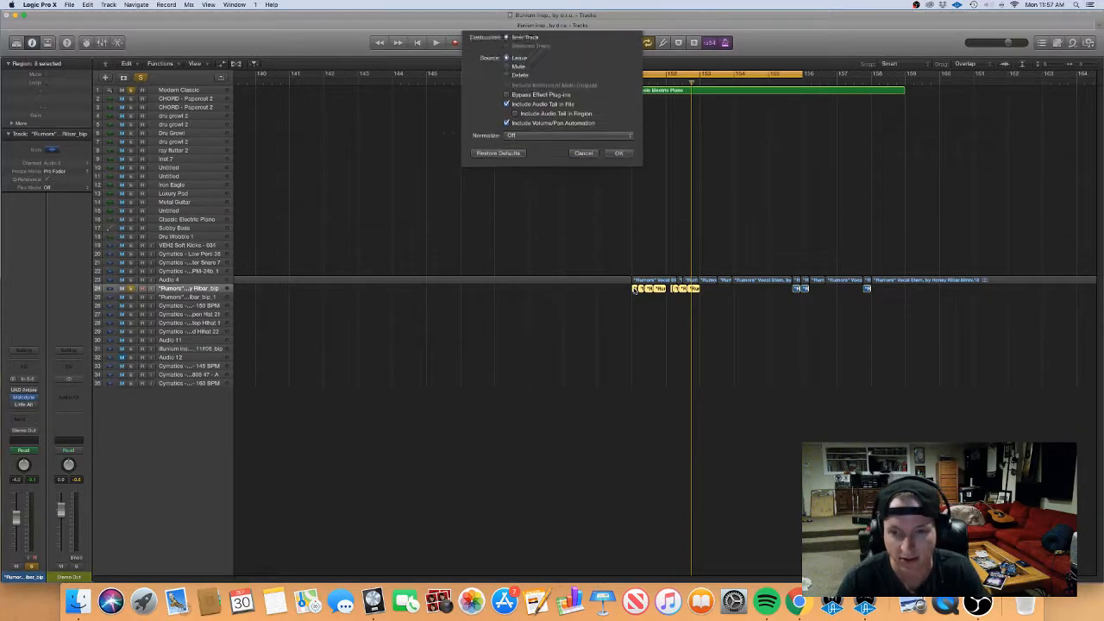
key("Return")
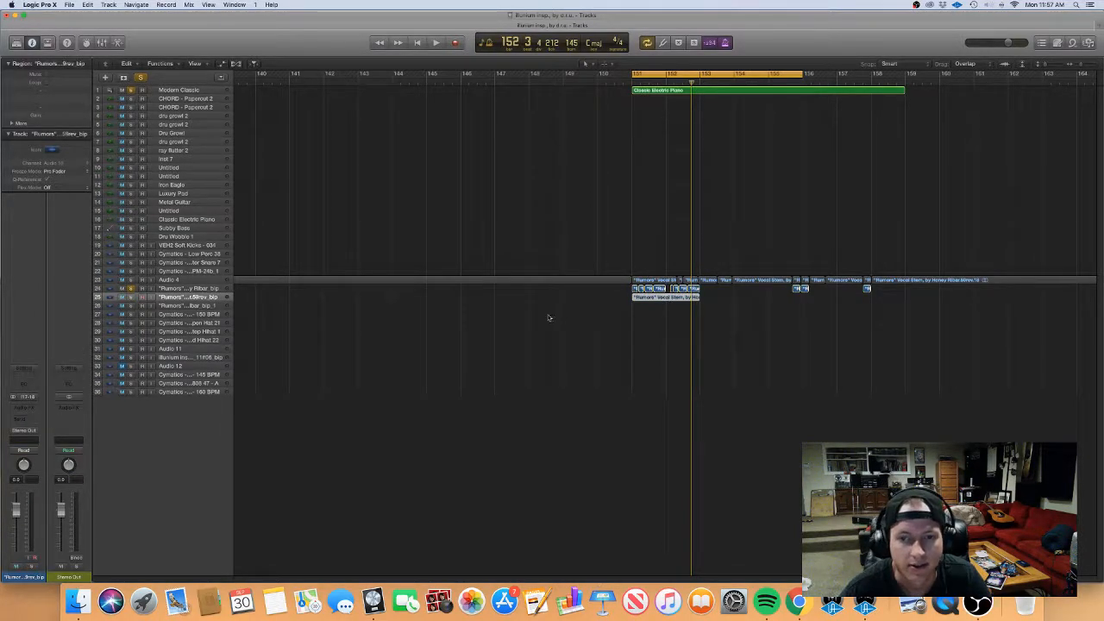
Step: Turn off solo on the source track of the chopped "Rumors" vocals and mute that track
left_click_drag(1046, 65, 1051, 66)
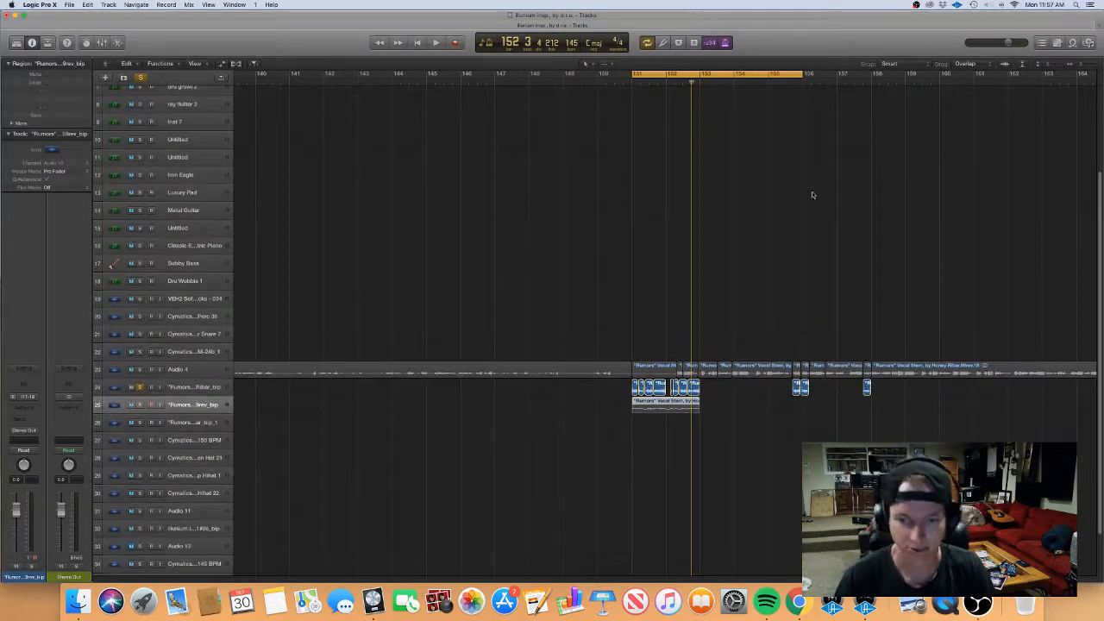
left_click(131, 388)
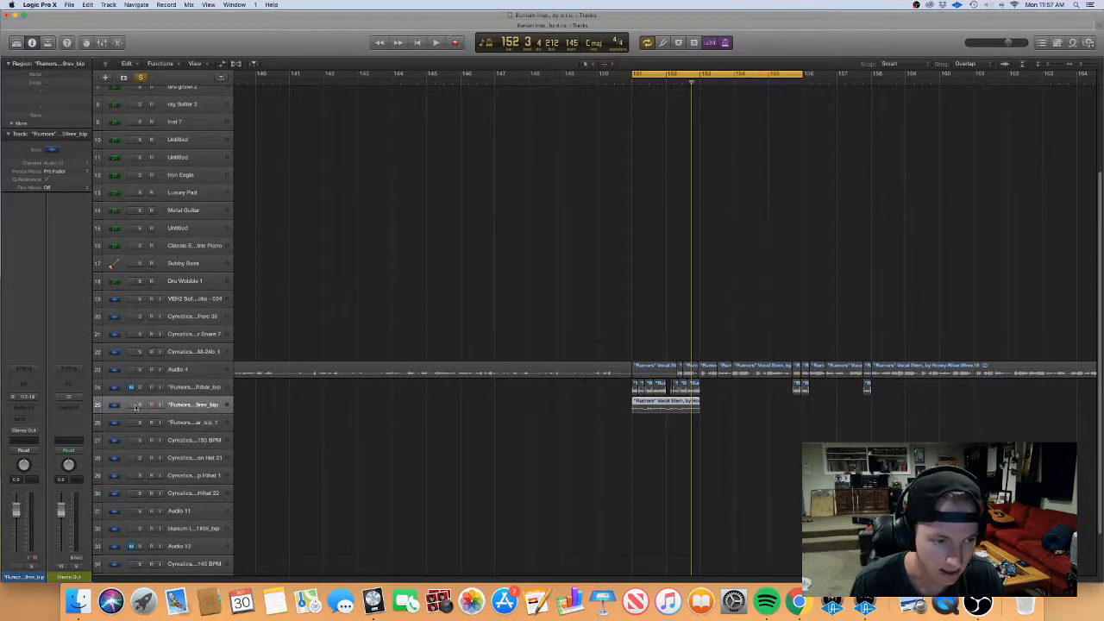
left_click(185, 387)
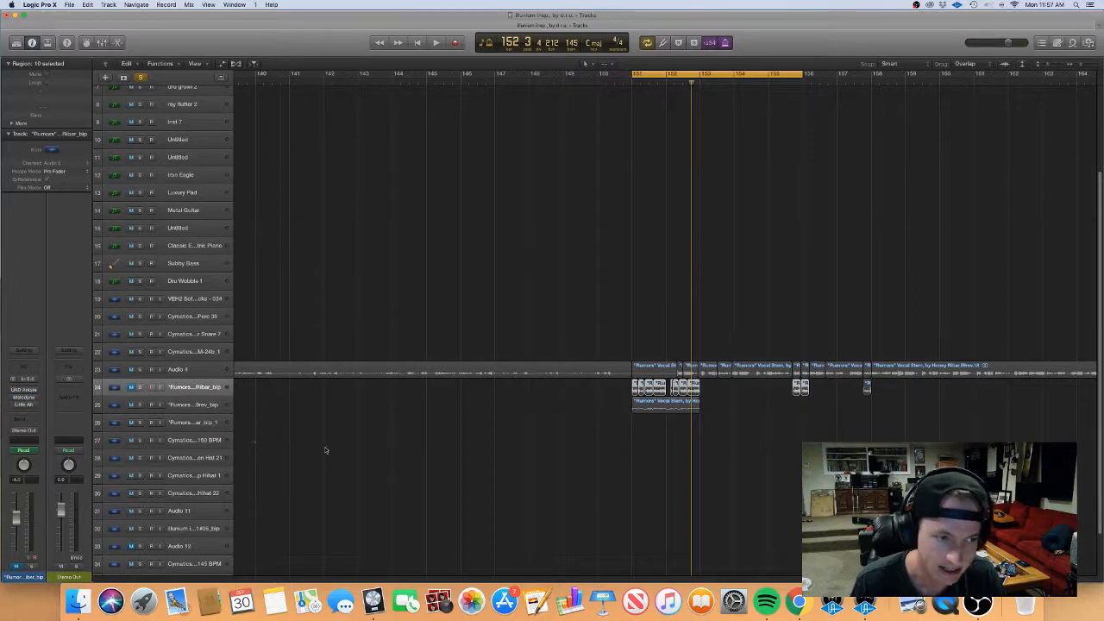
scroll(327, 442, "right", 1)
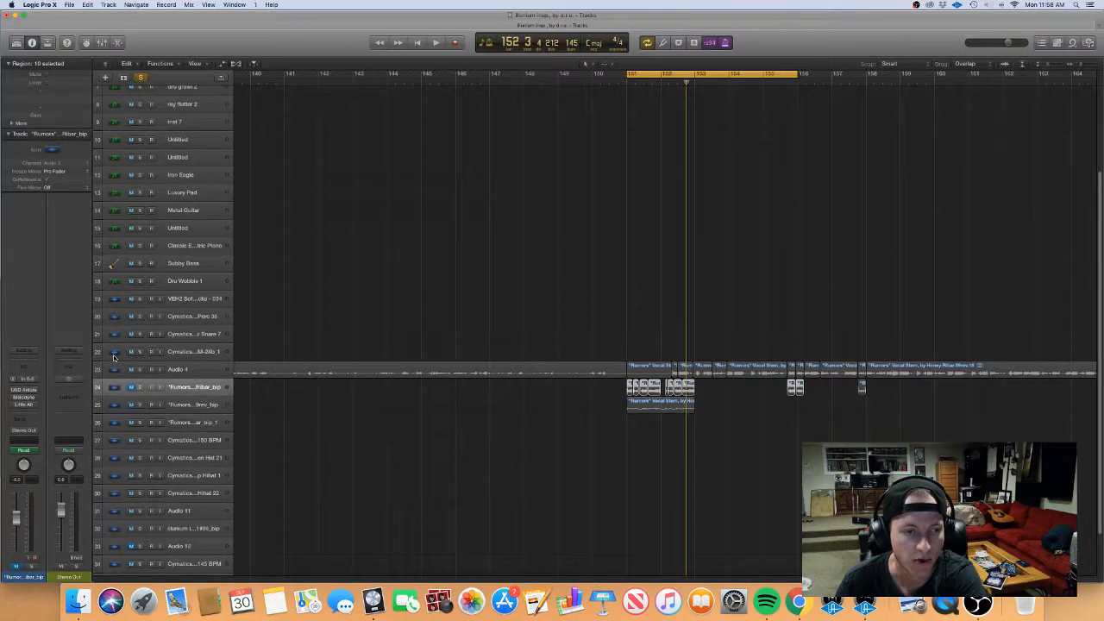
Step: Solo the bounced "Rumors" vocal track, play back the end of bar 152, and select the bounced region
left_click_drag(1047, 65, 1054, 67)
key("super+Right")
key("super+Right")
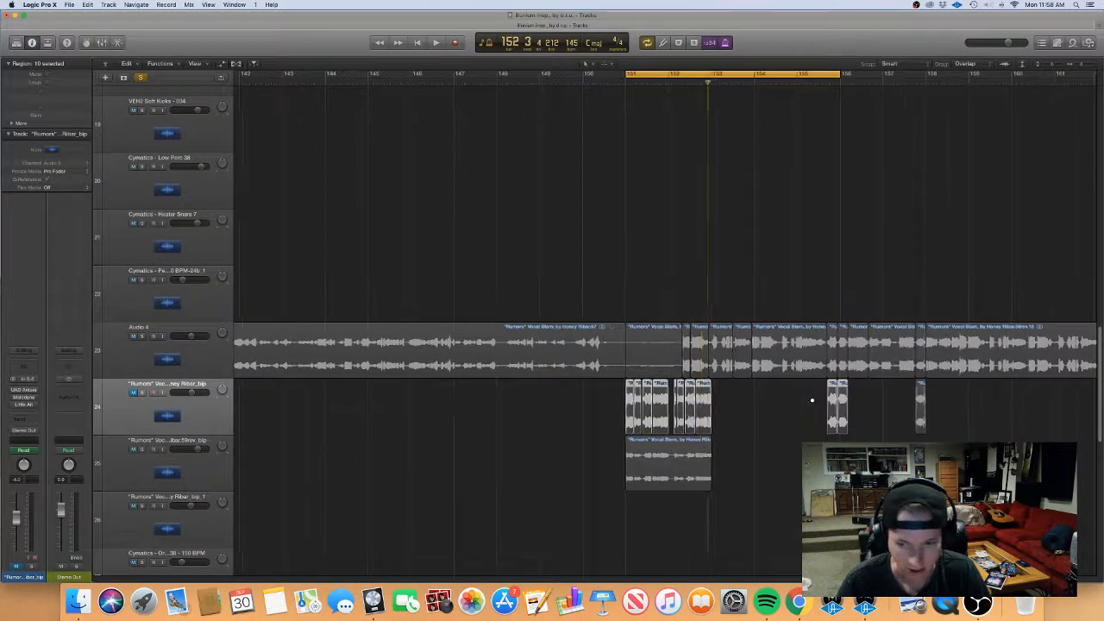
left_click(147, 455)
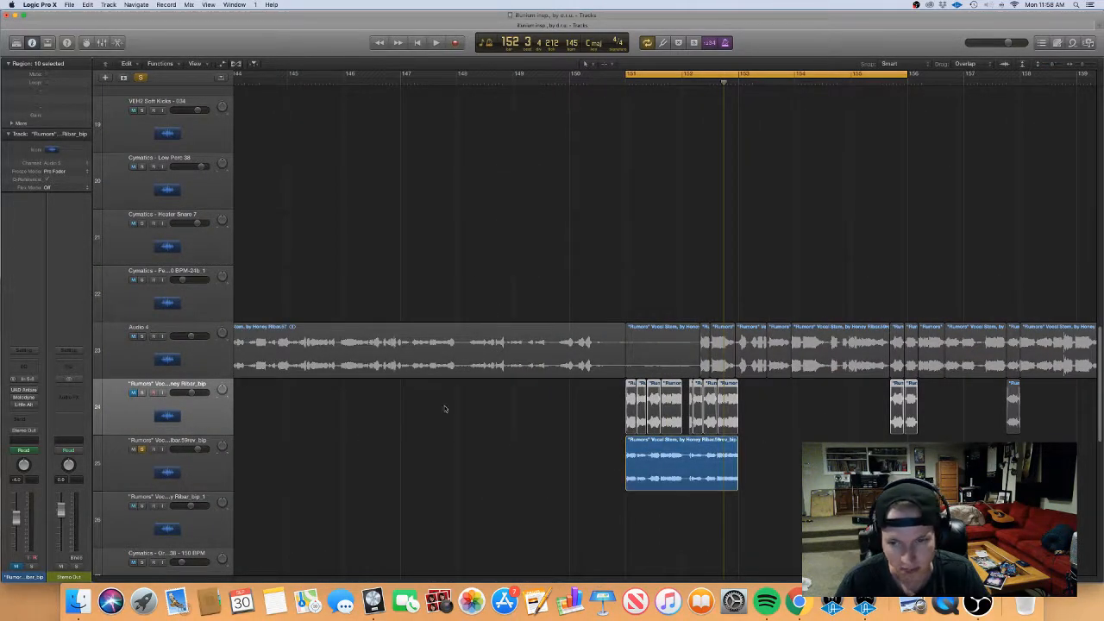
key("space")
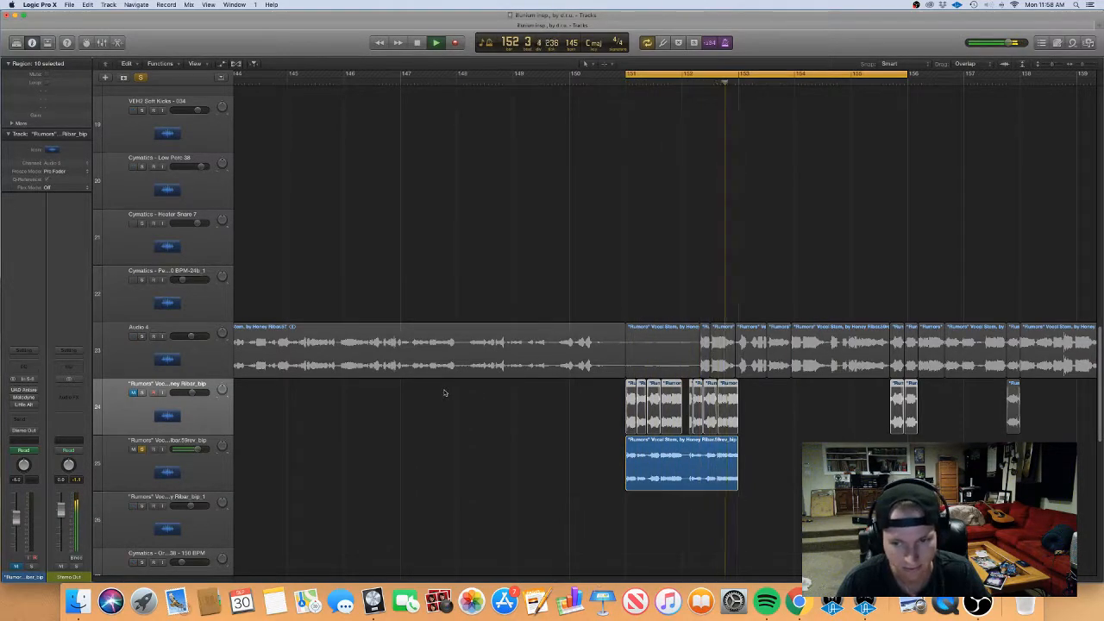
left_click(735, 461)
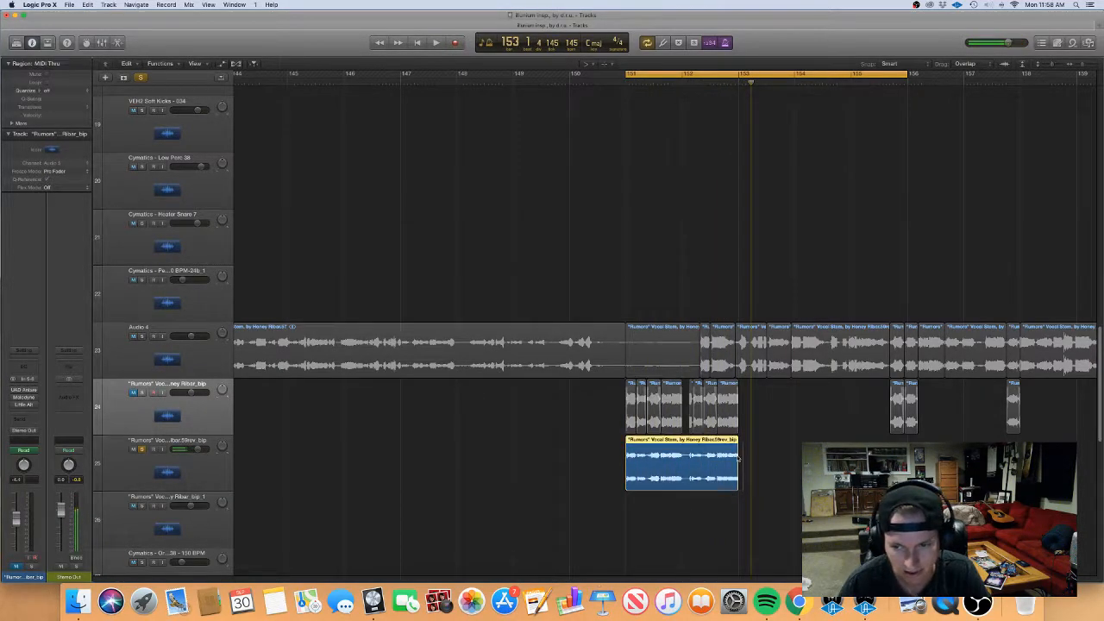
Step: Turn off all track solos and copy the bounced vocal region from bar 151 to bar 59 on its own track
key("super+Left")
key("super+Left")
key("super+Left")
key("super+Left")
key("super+Left")
key("super+Left")
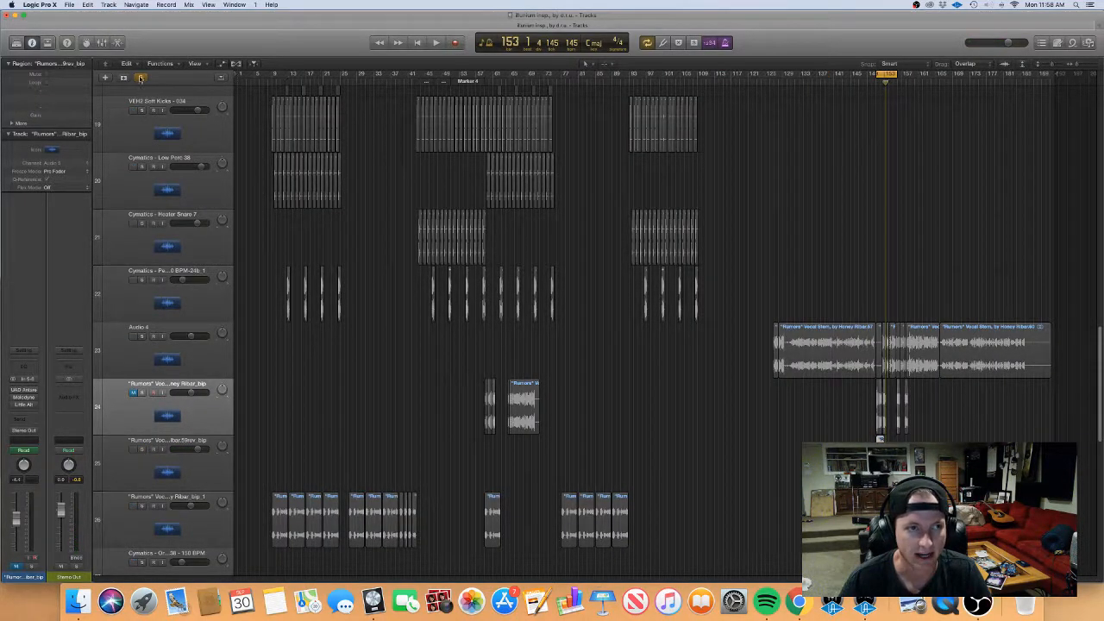
key("super+a")
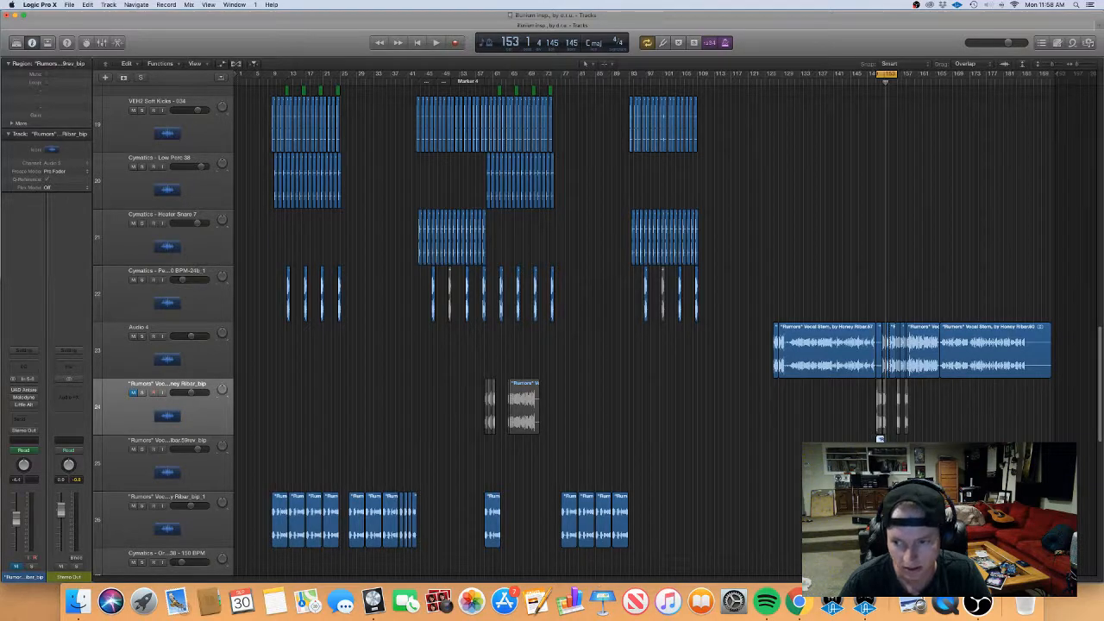
left_click(663, 459)
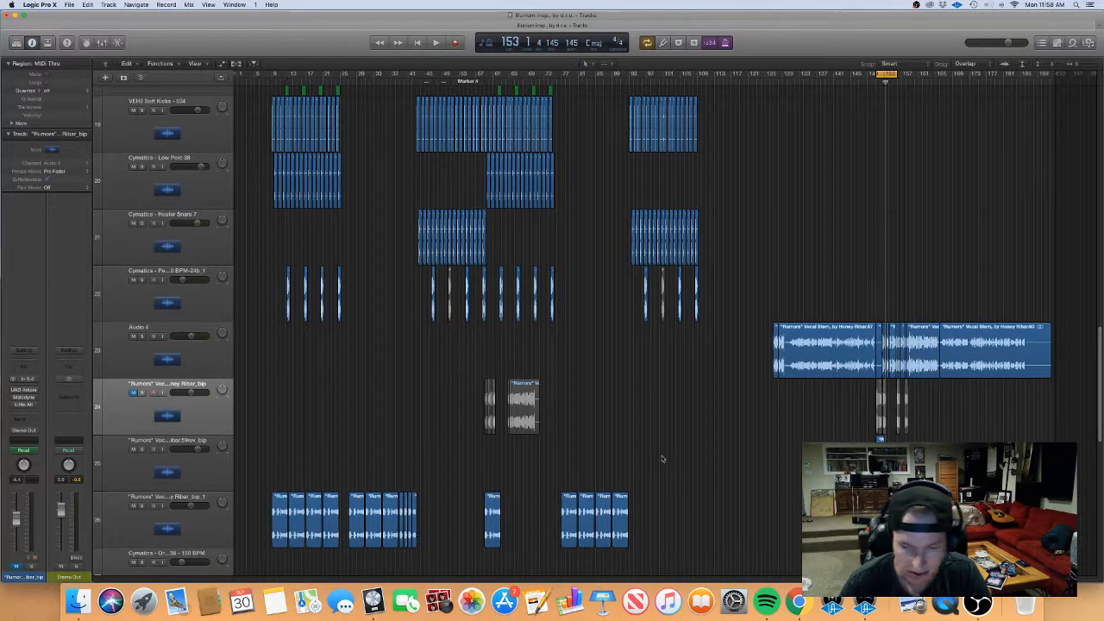
left_click_drag(881, 439, 490, 459)
scroll(488, 483, "up", 3)
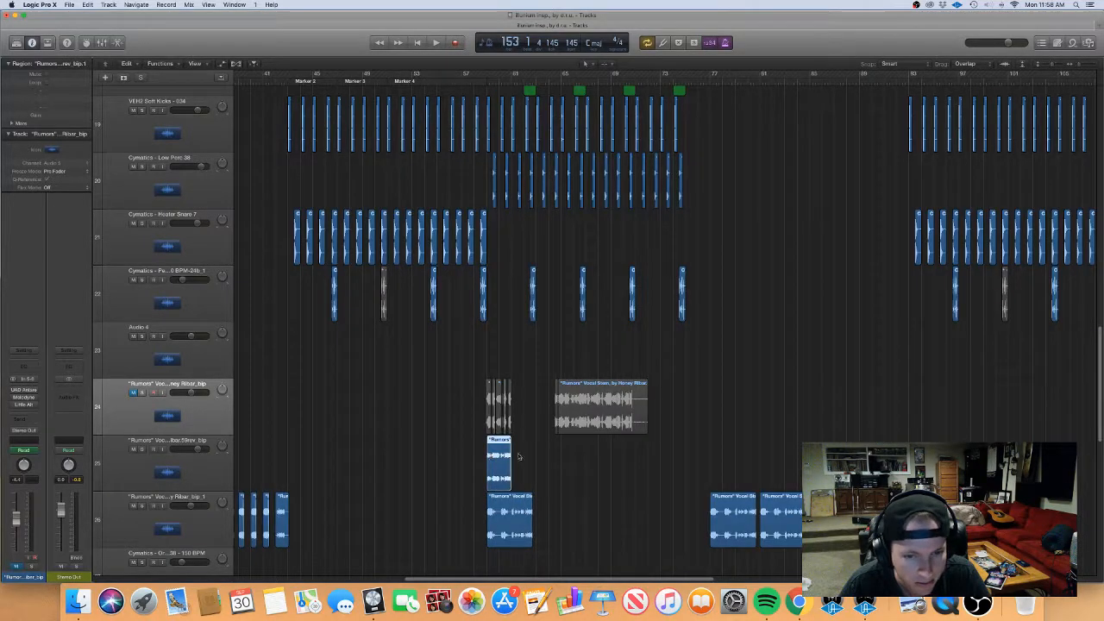
Step: Mute the old "Rumors" vocal region beneath the copied bounce at bar 59 and start playback
left_click(403, 519)
left_click(520, 528)
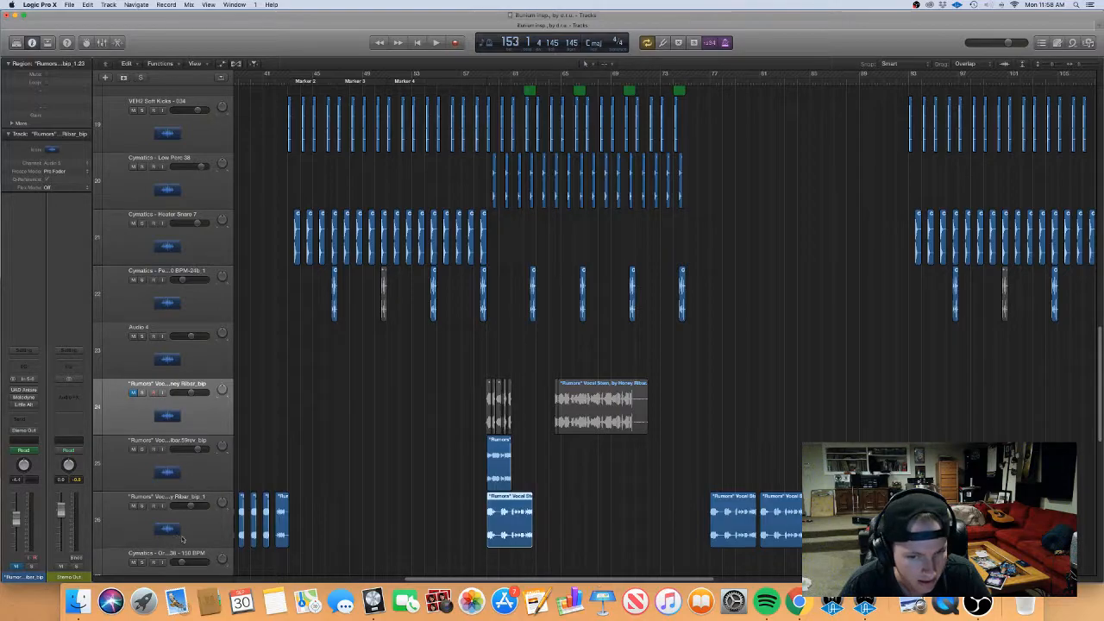
key("ctrl+m")
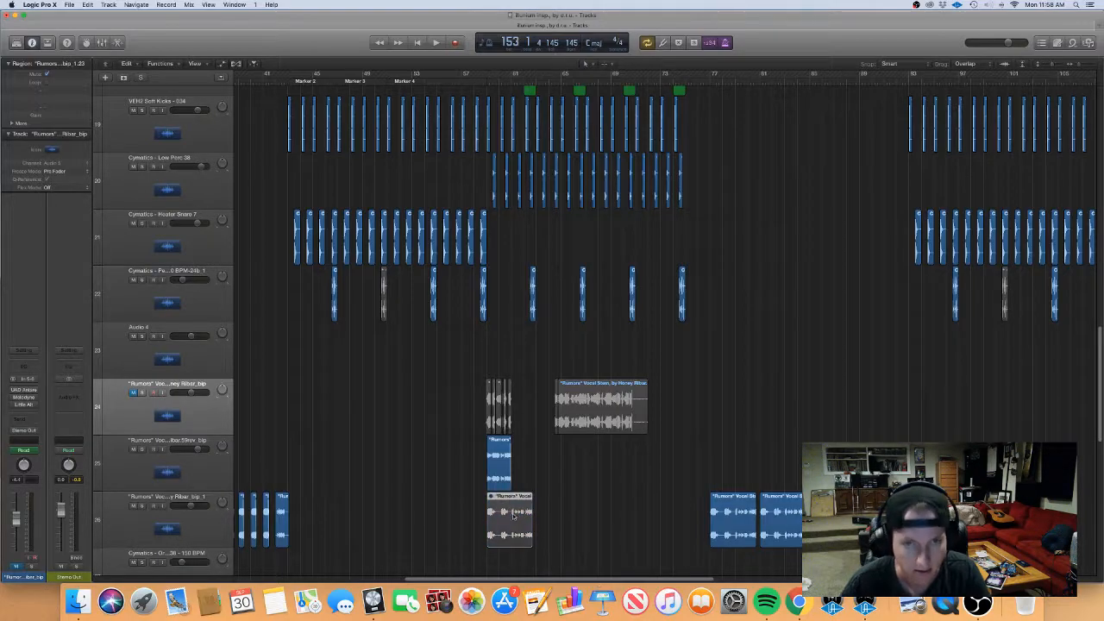
key("space")
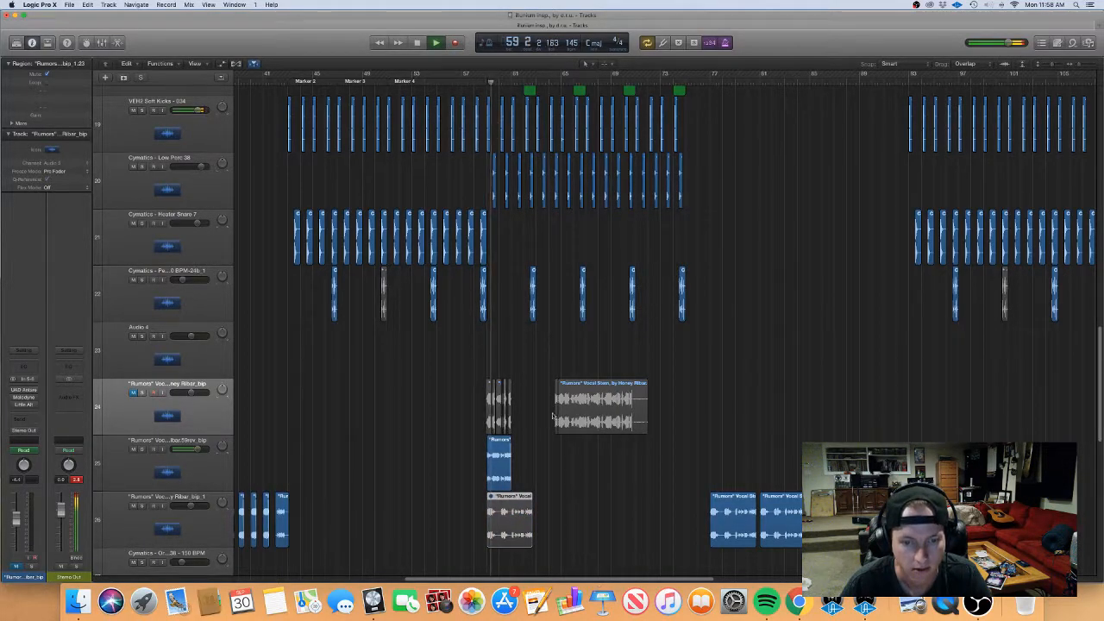
Step: Loop the copied vocal bounce once so that it fills bars 59 to 63
key("super+Right")
key("super+Right")
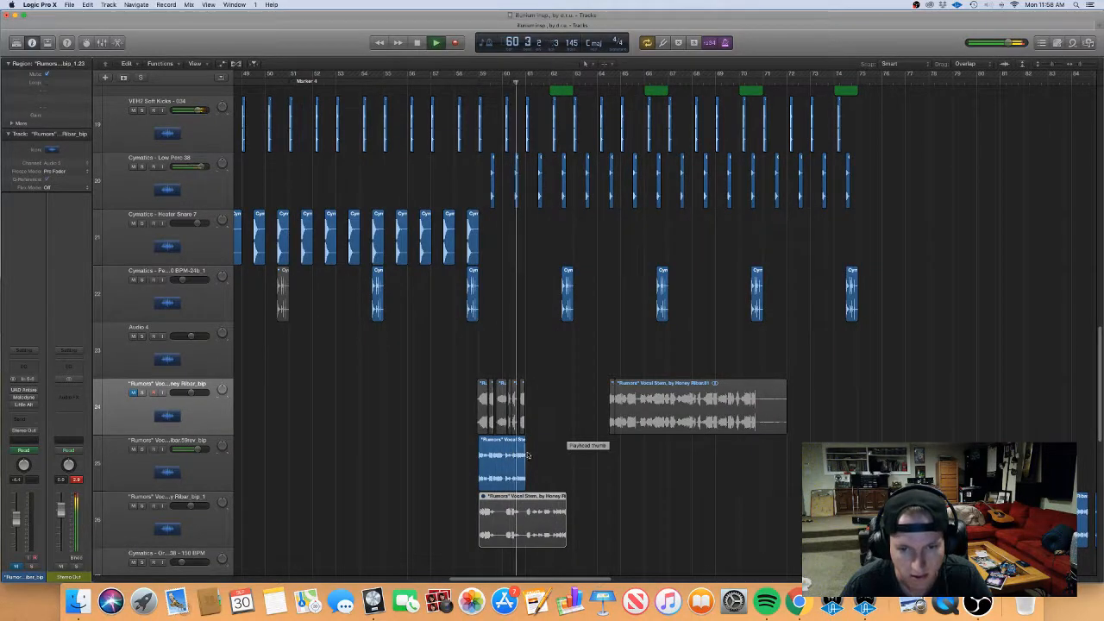
left_click_drag(525, 455, 573, 463)
key("super+Left")
key("super+Left")
key("super+Left")
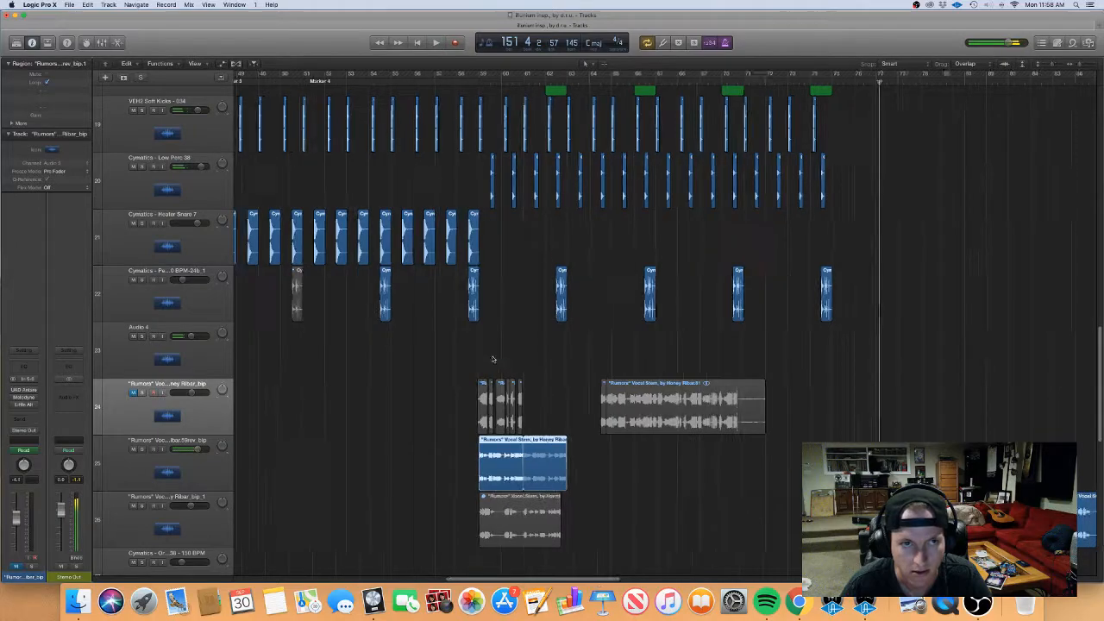
Step: Turn off the cycle at bar 151, play from about bar 57, and define a new cycle range from bar 59 to 69
left_click(883, 76)
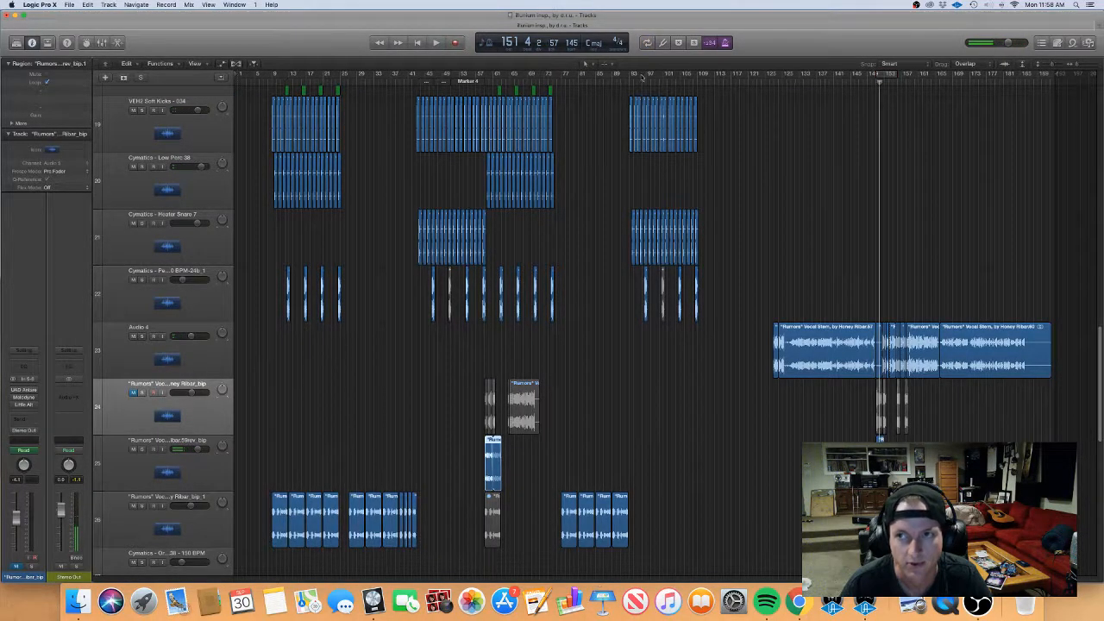
left_click(481, 86)
key("space")
left_click(474, 82)
key("super+Right")
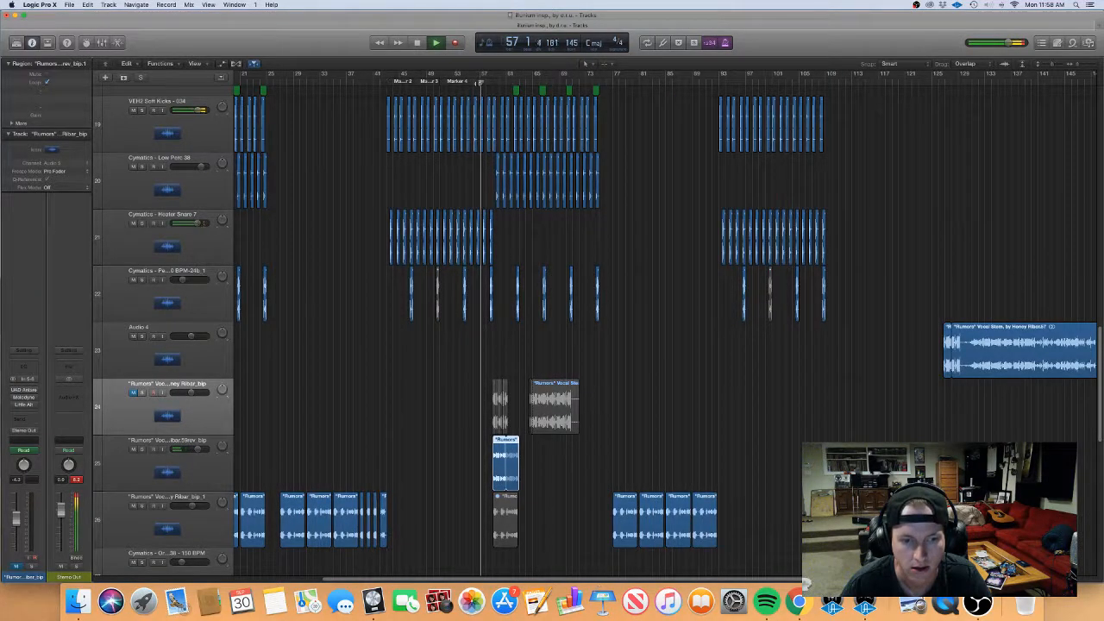
left_click_drag(493, 75, 559, 75)
left_click(530, 73)
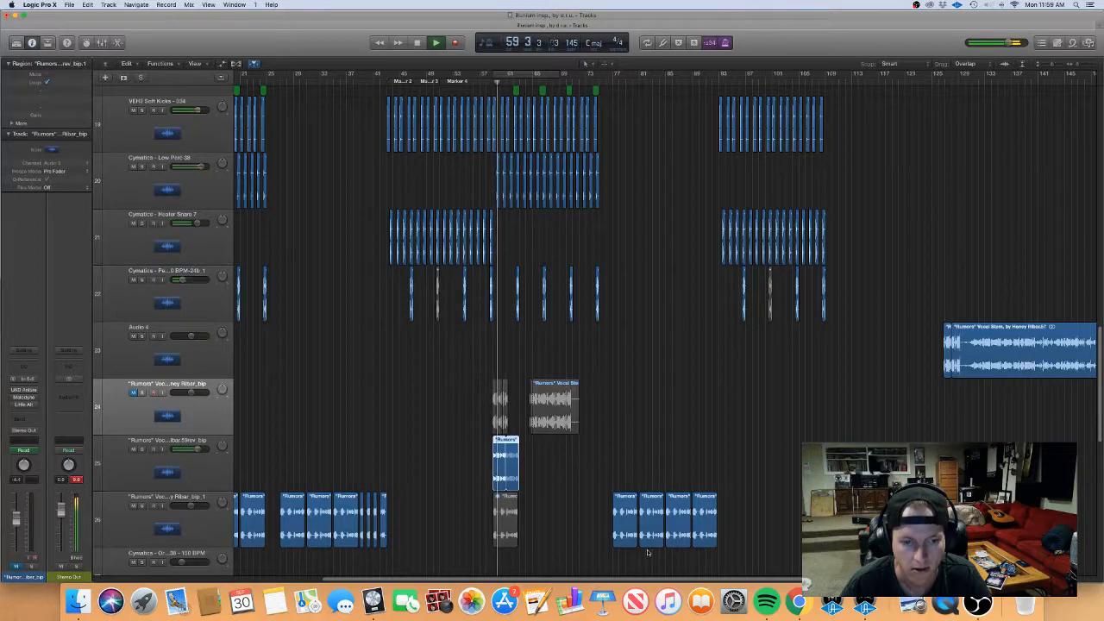
Step: Duplicate the muted source vocal track with its settings, move the looped bounce at bar 59 onto the duplicate, and unmute it
left_click(186, 464)
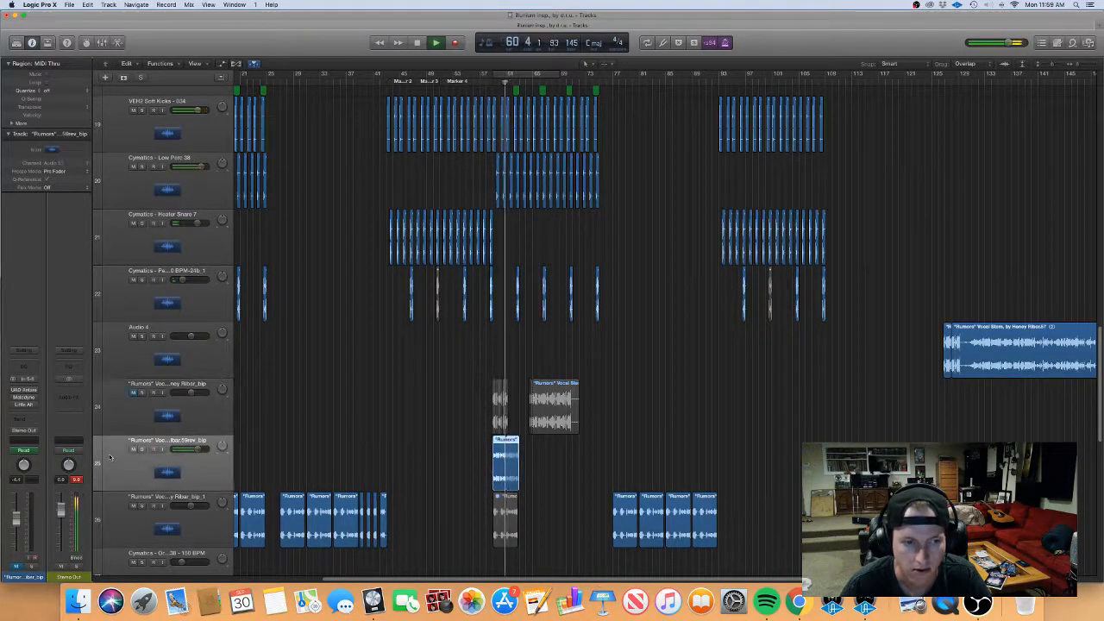
left_click(436, 412)
key("space")
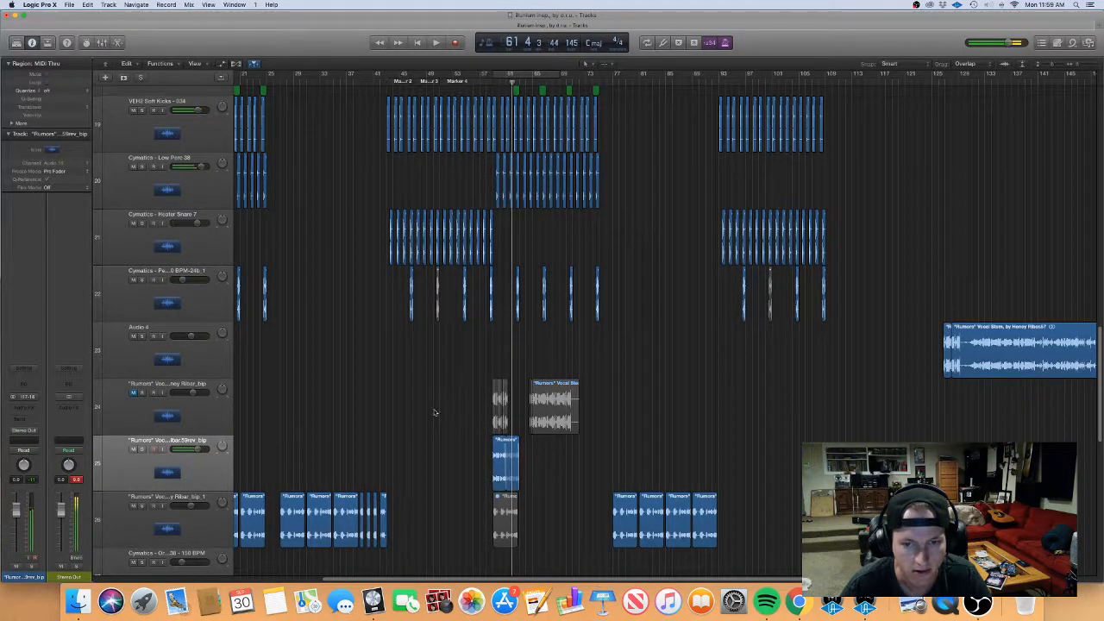
key("cmd+Right")
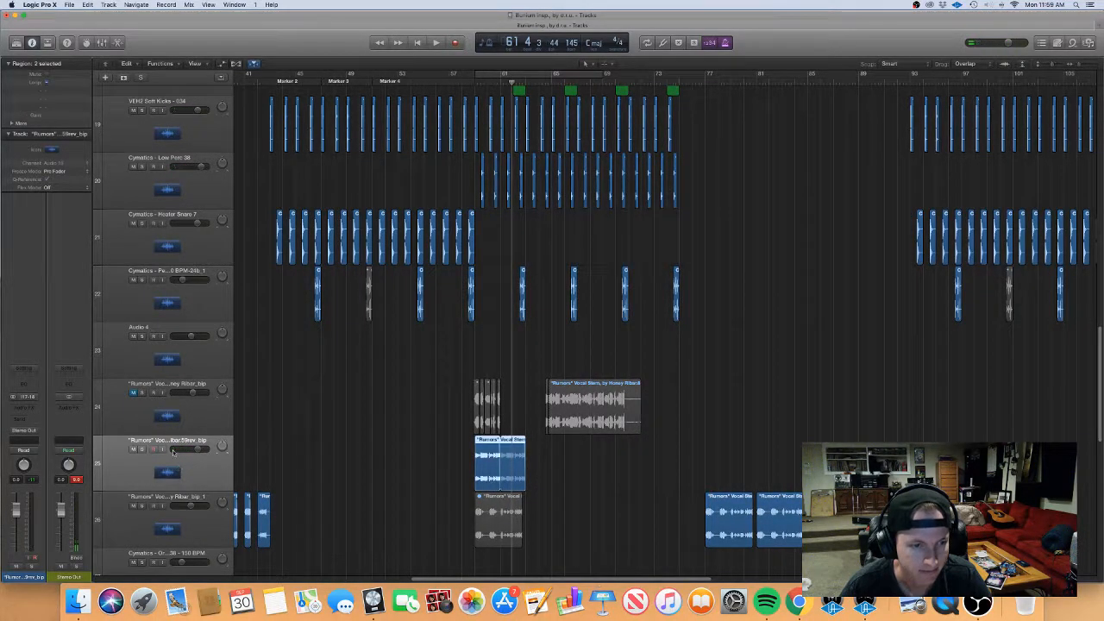
left_click(160, 410)
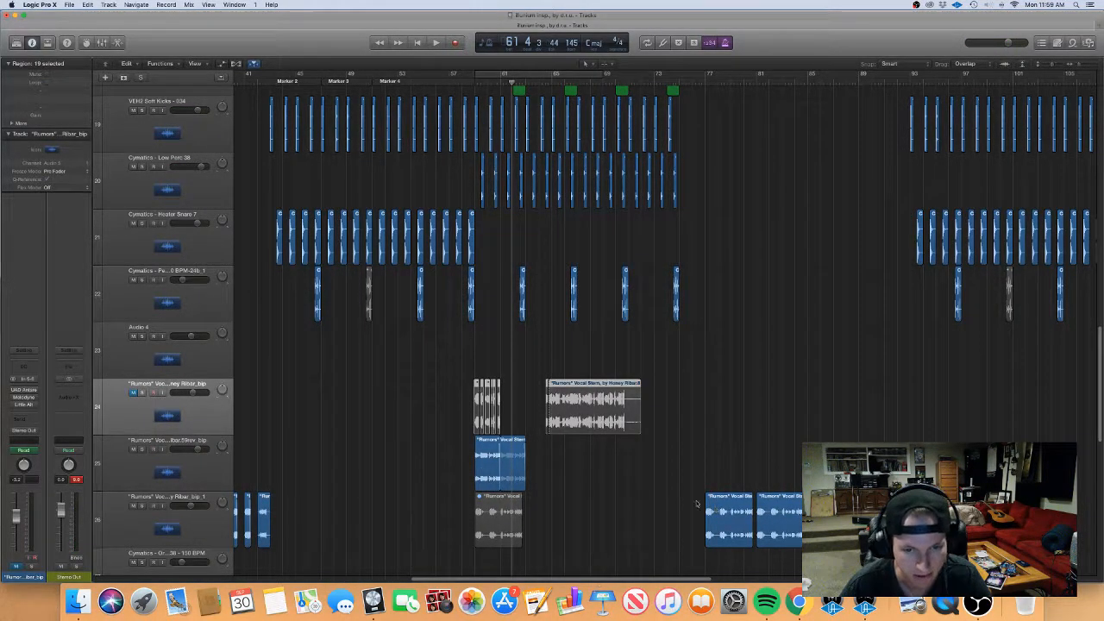
key("cmd+d")
left_click_drag(492, 521, 493, 464)
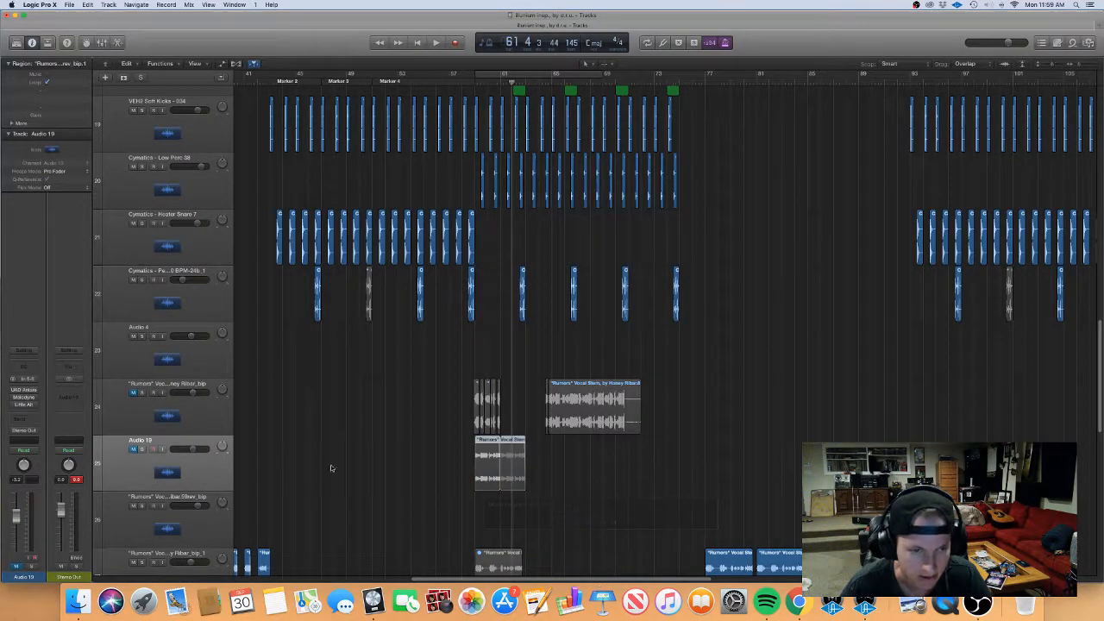
left_click(139, 471)
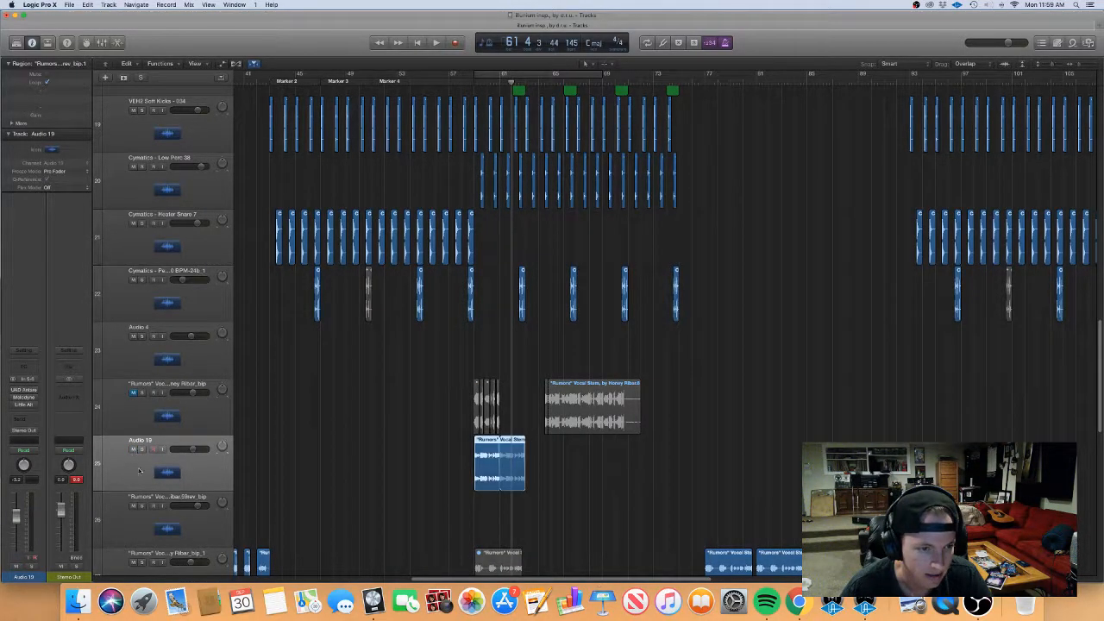
Step: Set Little AlterBoy's pitch to 0.0 on the duplicated vocal track while cycling playback from bar 59
left_click(20, 405)
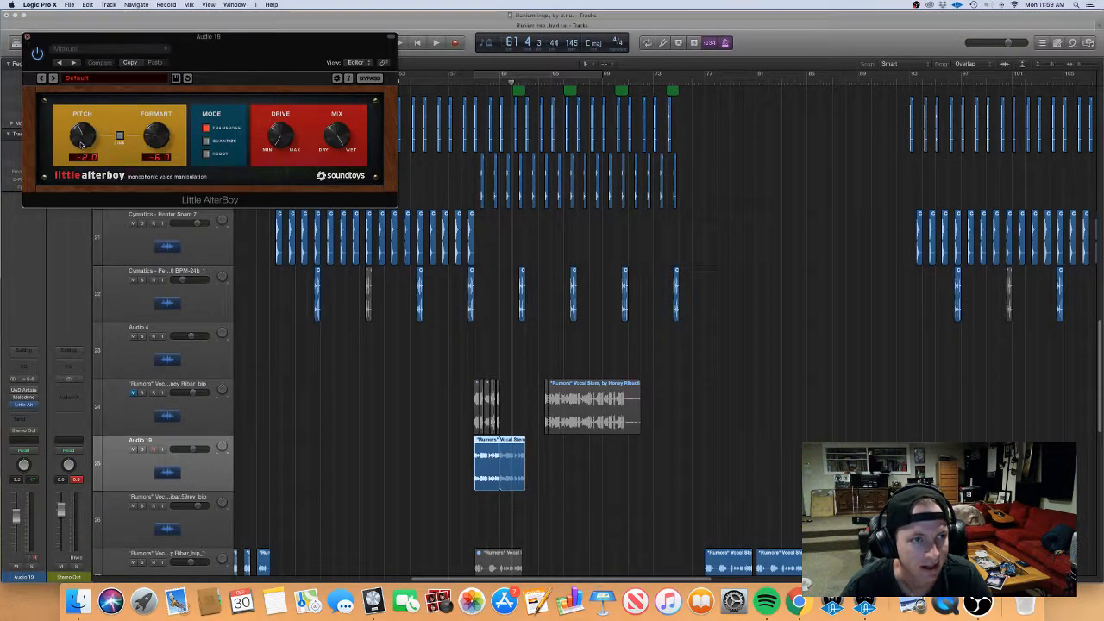
left_click(26, 39)
key("space")
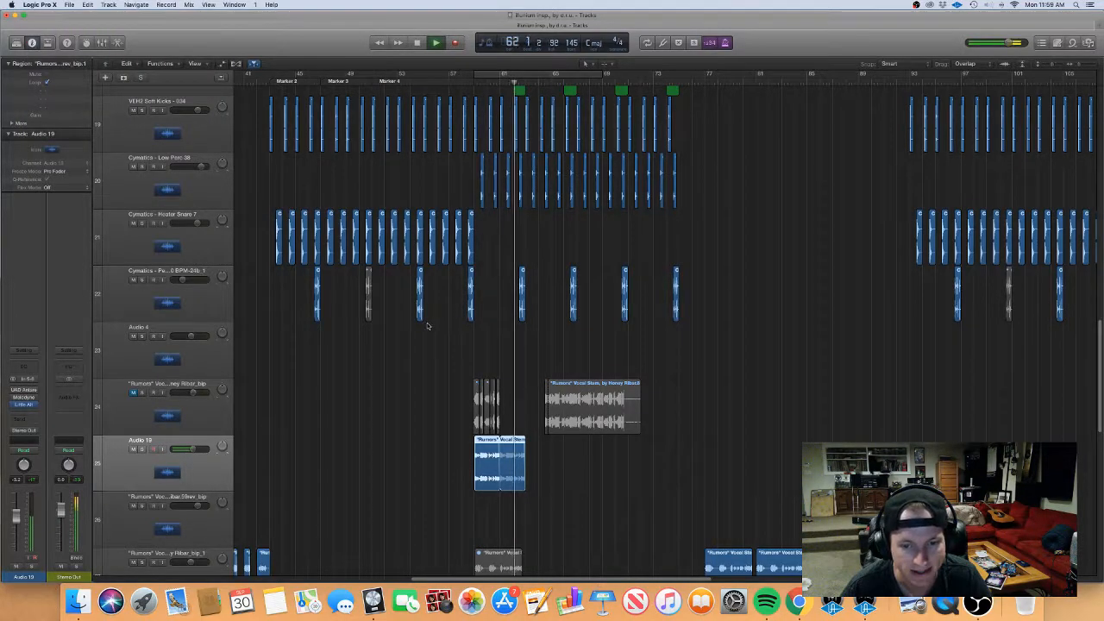
left_click(481, 76)
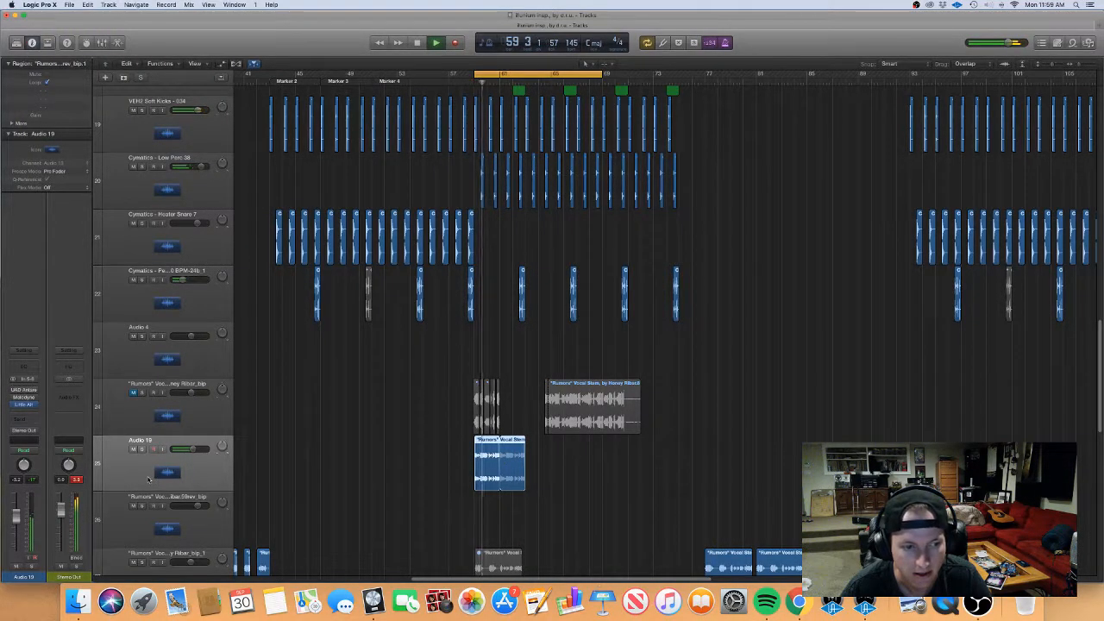
left_click(24, 403)
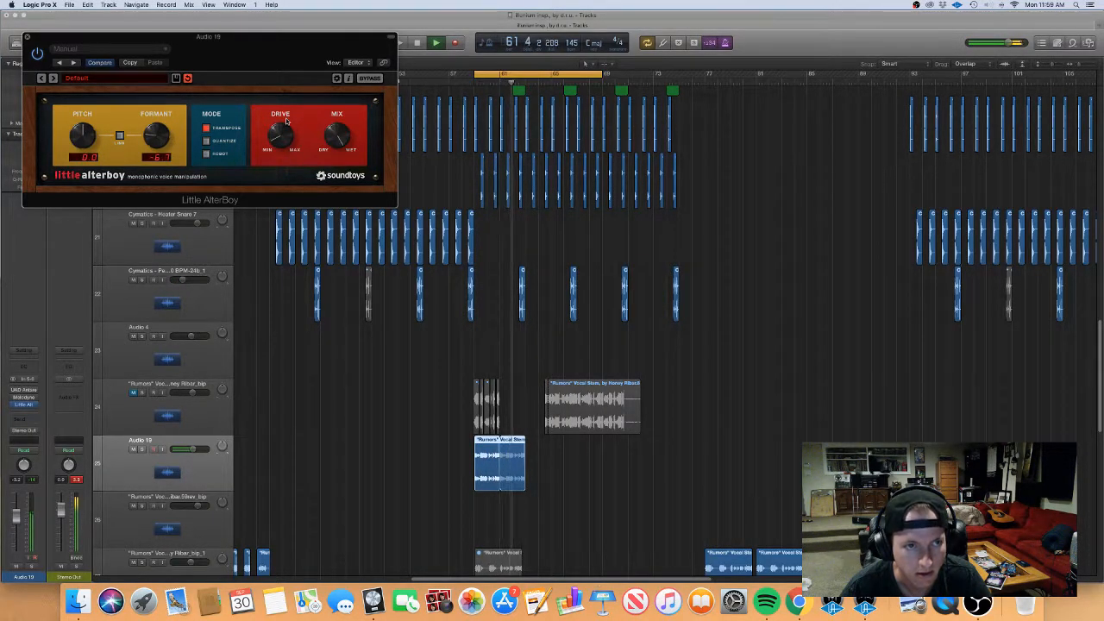
left_click(29, 39)
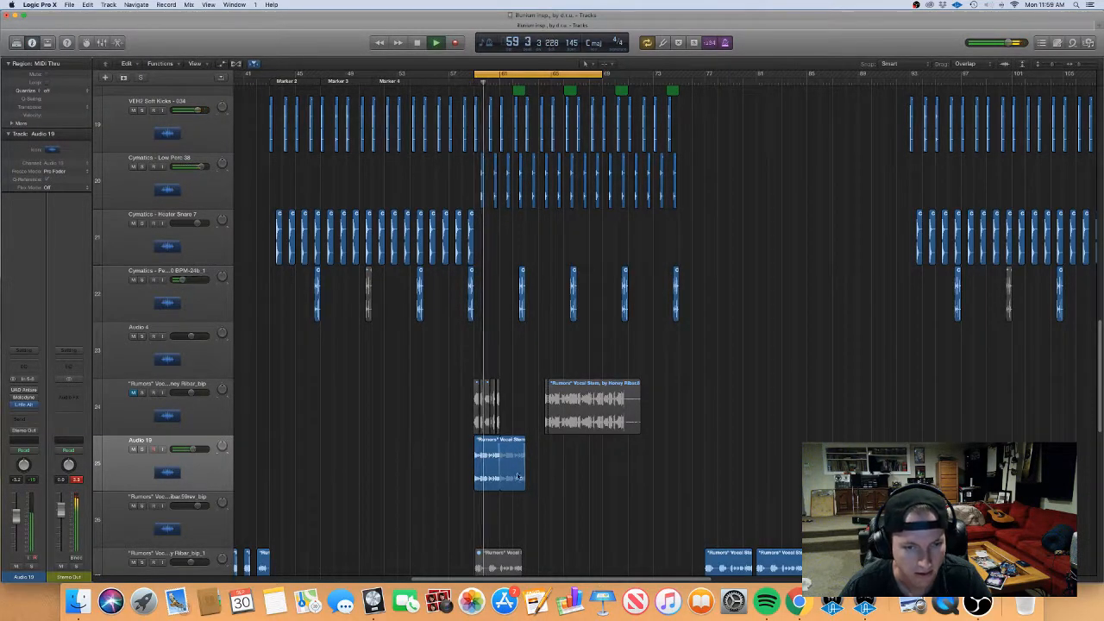
Step: Remove the vocal bounce's loop repeat so it ends at bar 61, play it back, and select the duplicated track
left_click_drag(524, 463, 503, 463)
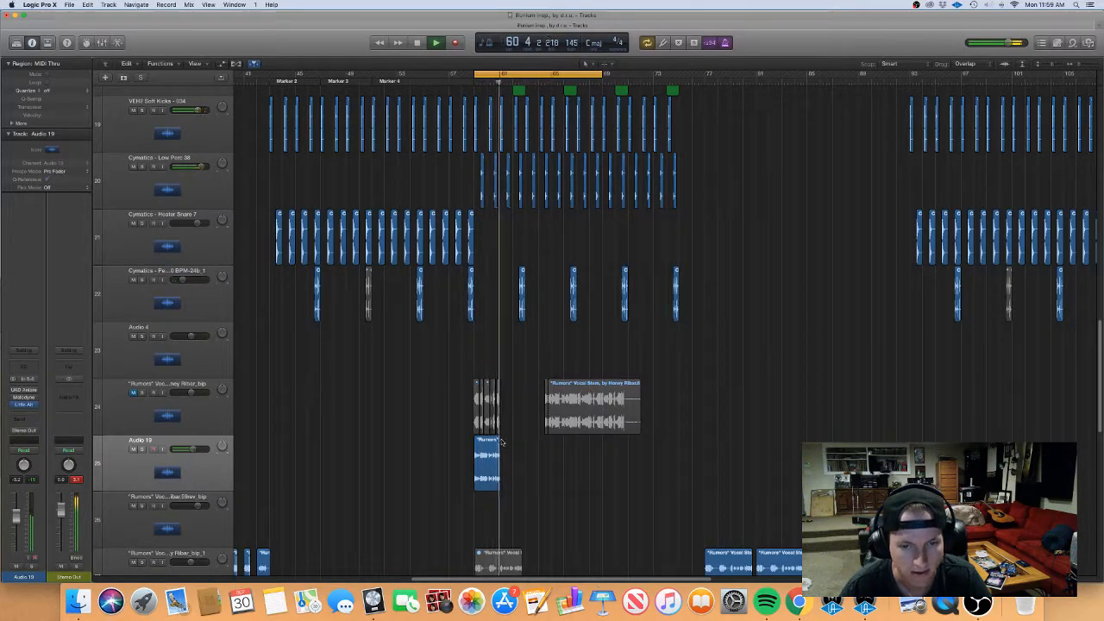
scroll(503, 443, "up", 5)
key("space")
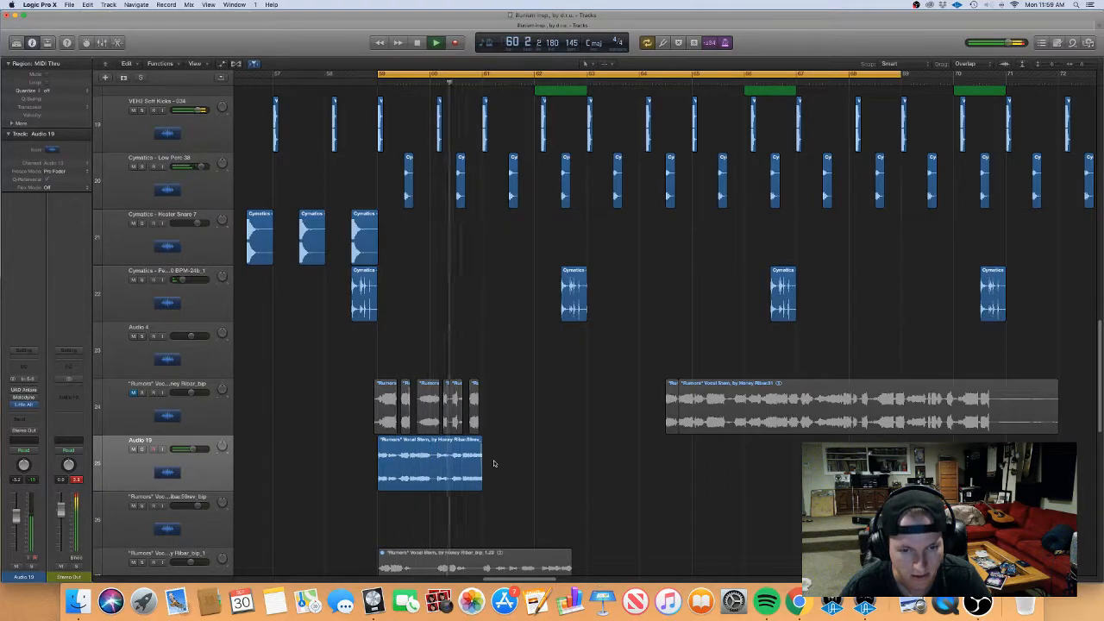
left_click(156, 460)
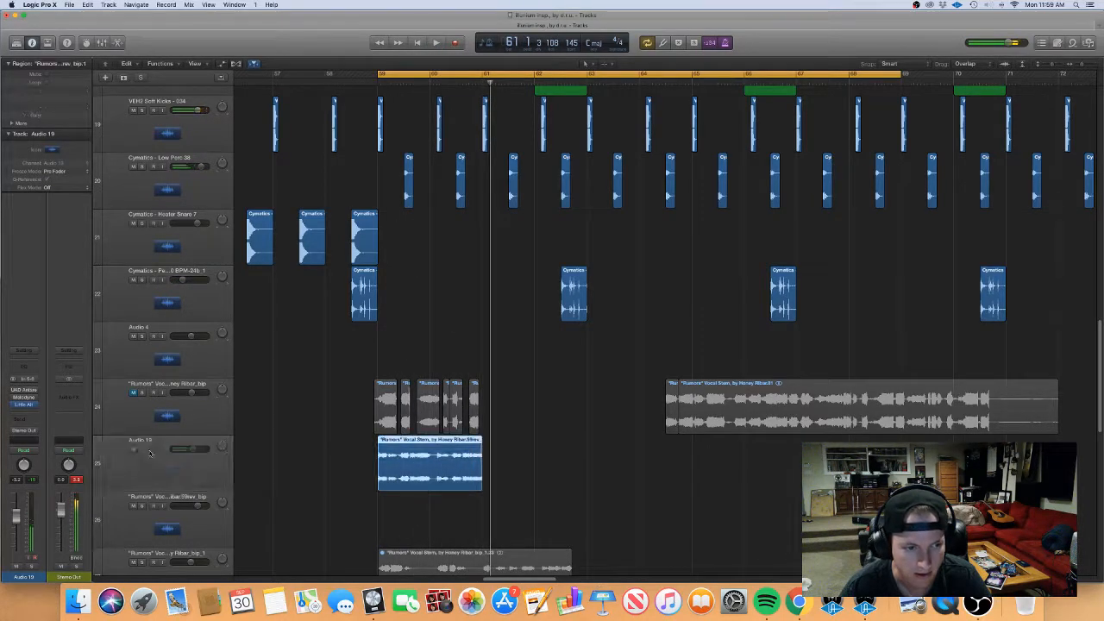
left_click(150, 421)
left_click(150, 474)
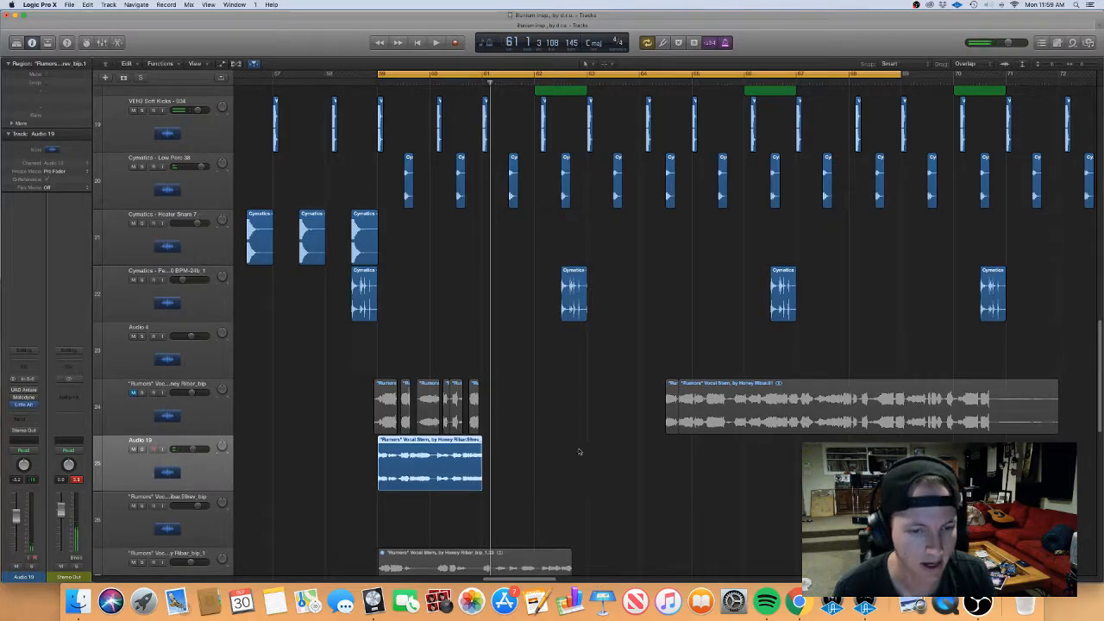
Step: Copy the six chopped vocal regions from the muted source track onto the duplicated track, right after the bounce at bar 61
left_click_drag(503, 403, 491, 481)
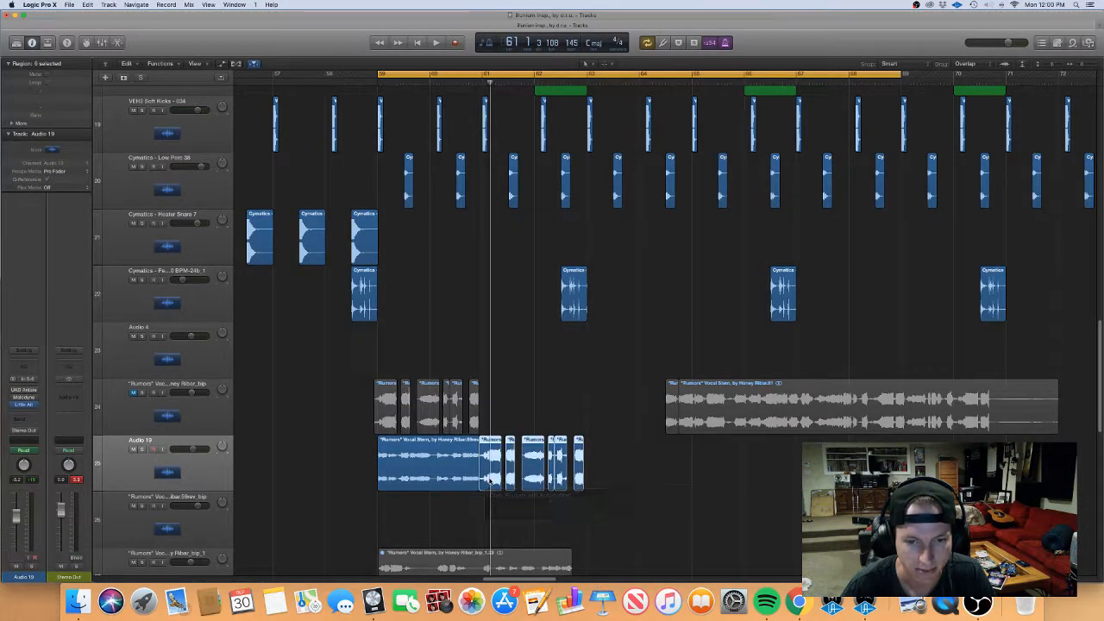
left_click(168, 417)
left_click(179, 462)
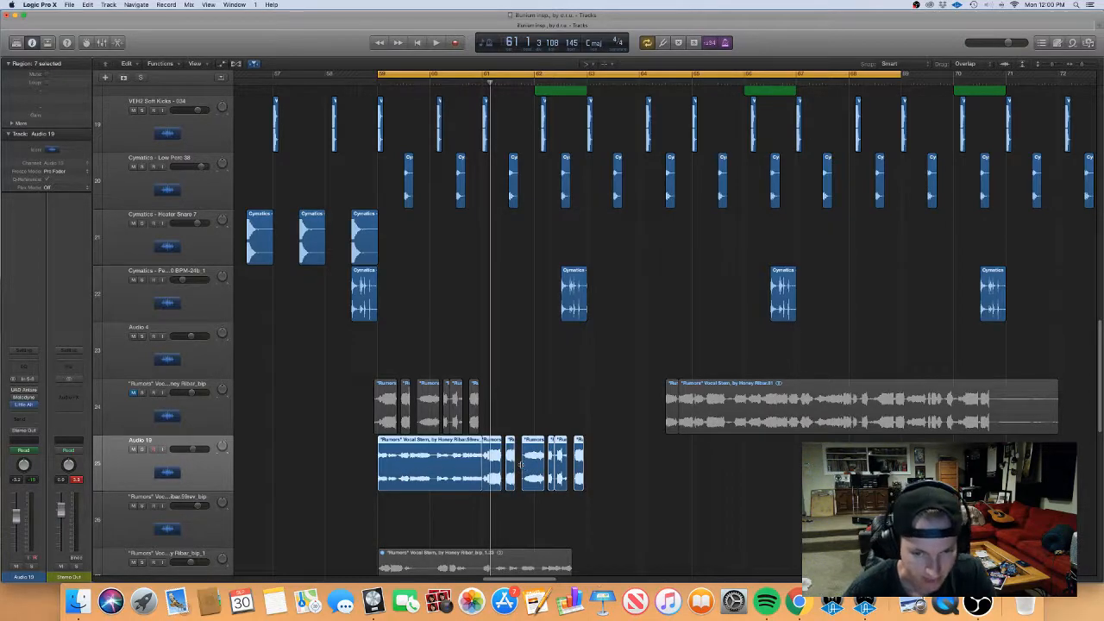
Step: Check the copied chops after bar 61 one by one and play the duplicated vocal track from bar 59
left_click(533, 462)
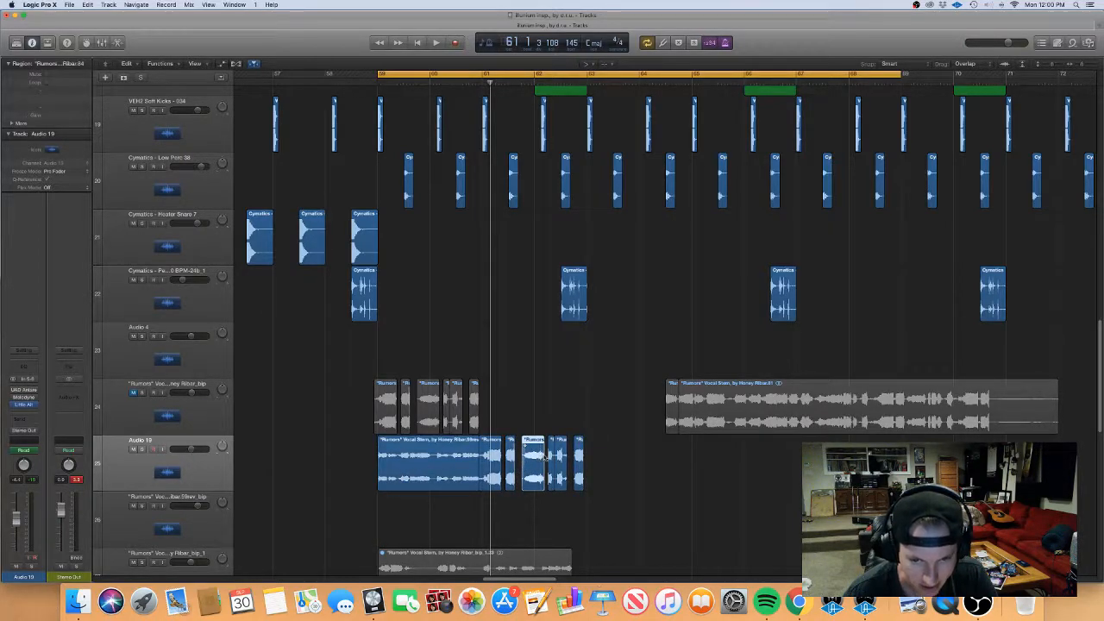
left_click(552, 455)
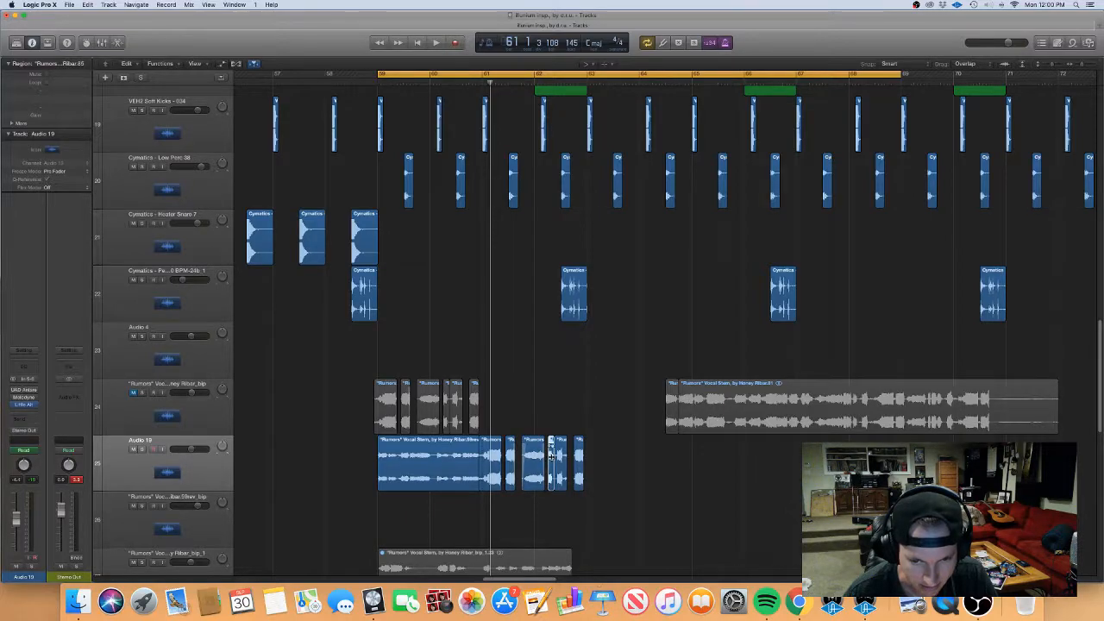
left_click(567, 461)
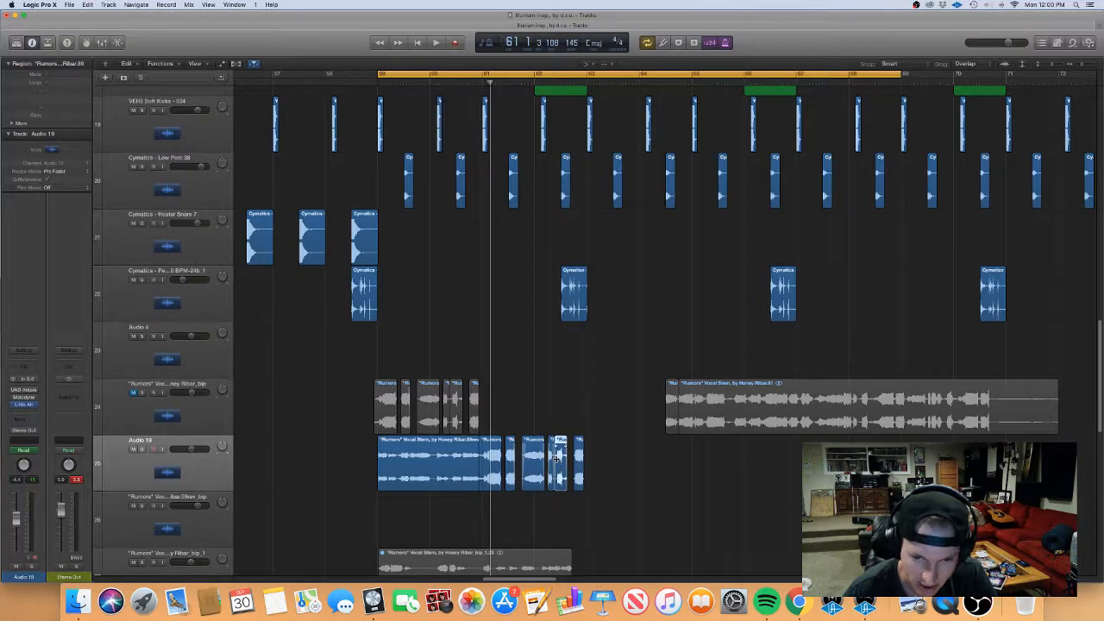
left_click(582, 464)
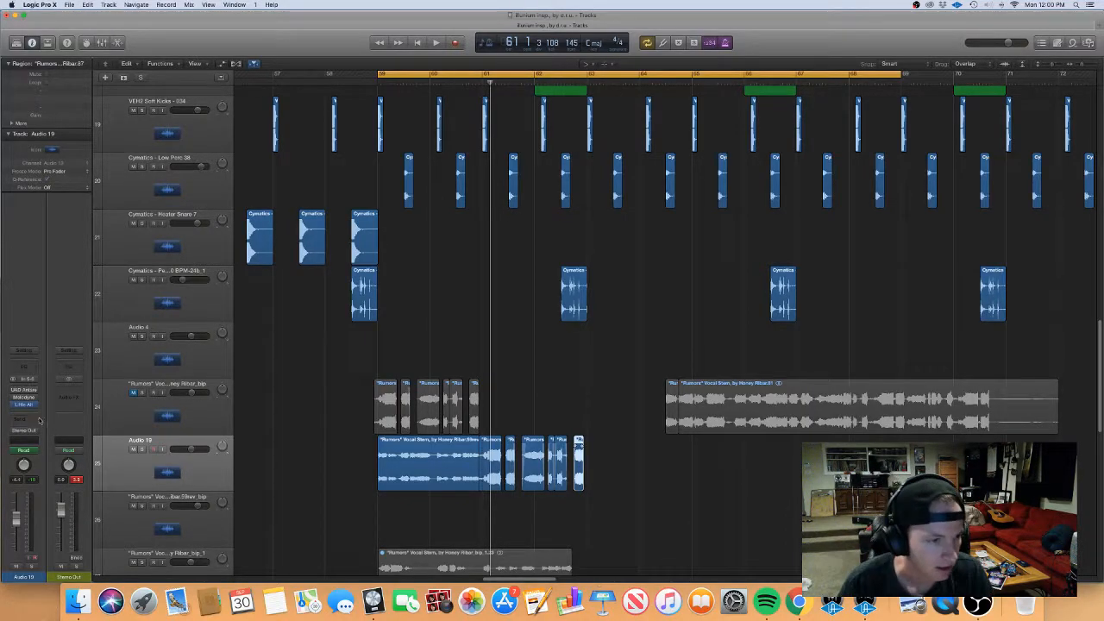
key("space")
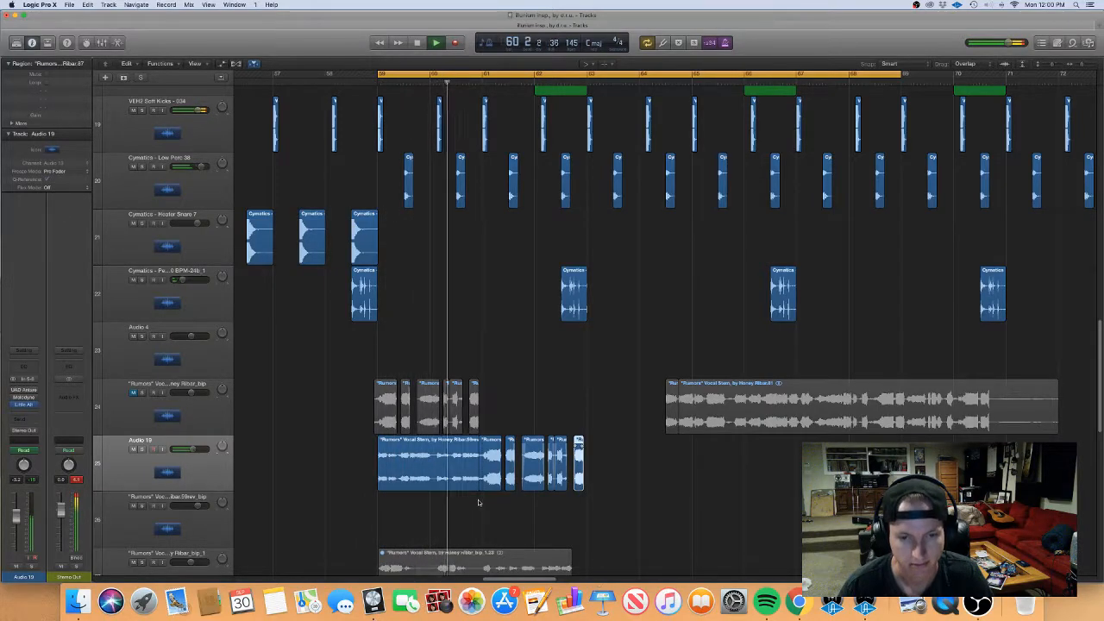
scroll(479, 502, "up", 5)
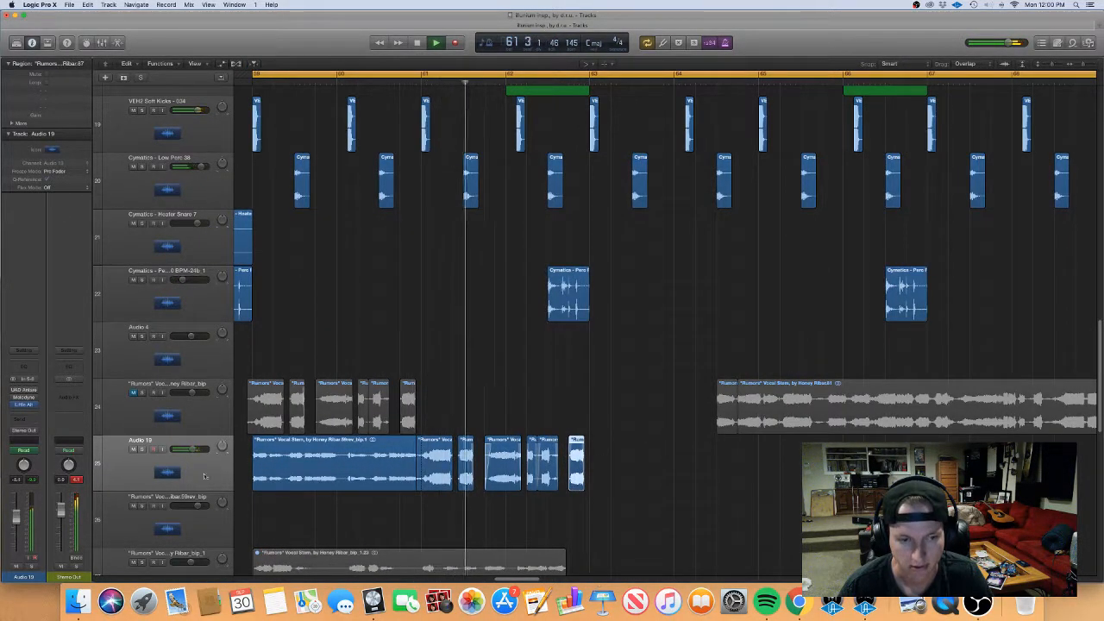
key("space")
Step: Show the duplicated track's volume automation and clear the copied chops' automation points, leaving a flat level of -3.2 dB
key("a")
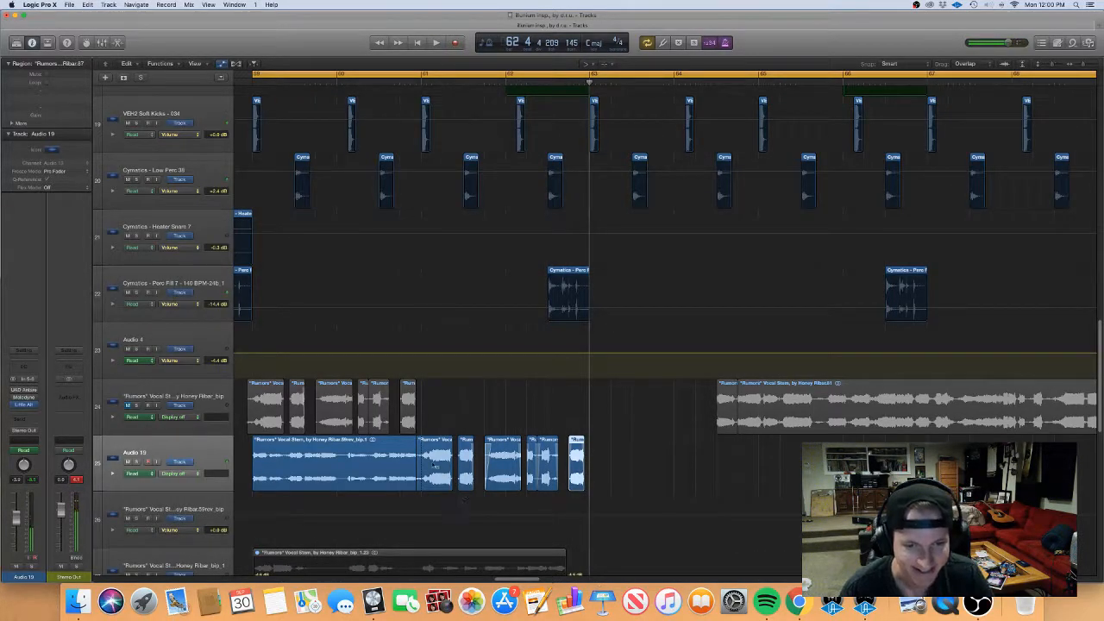
left_click(194, 476)
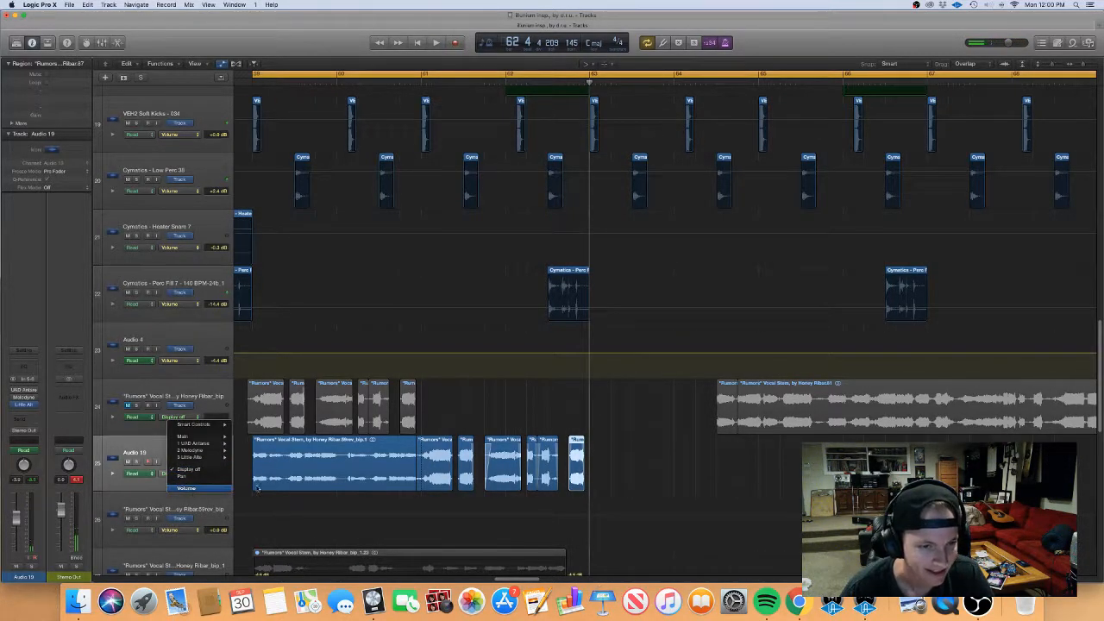
left_click(190, 490)
left_click(517, 472)
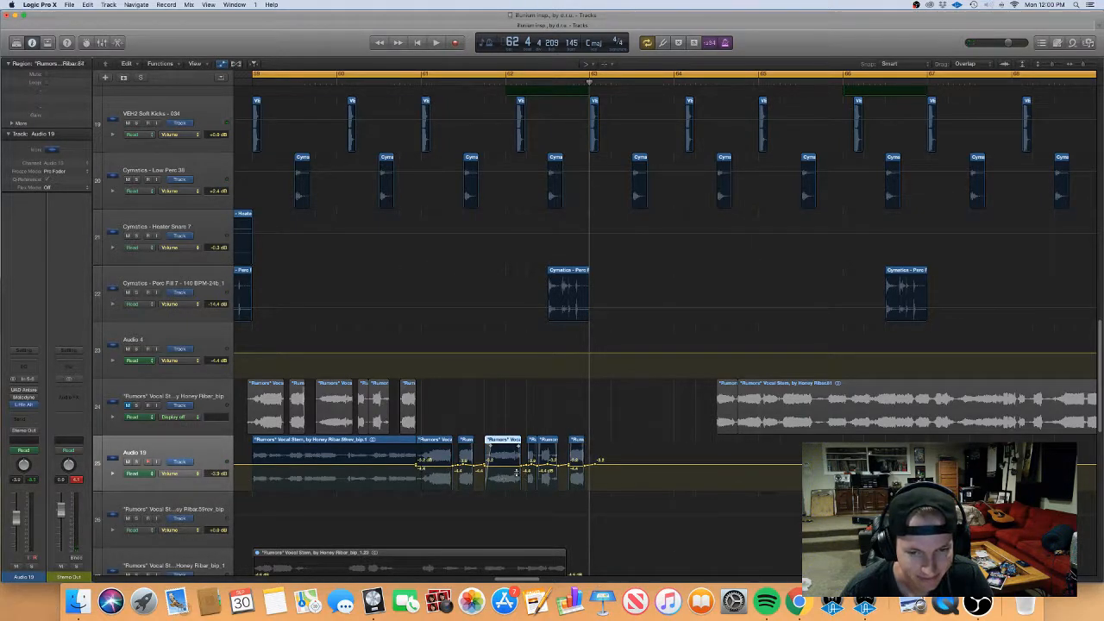
left_click_drag(509, 473, 427, 470)
left_click(427, 470)
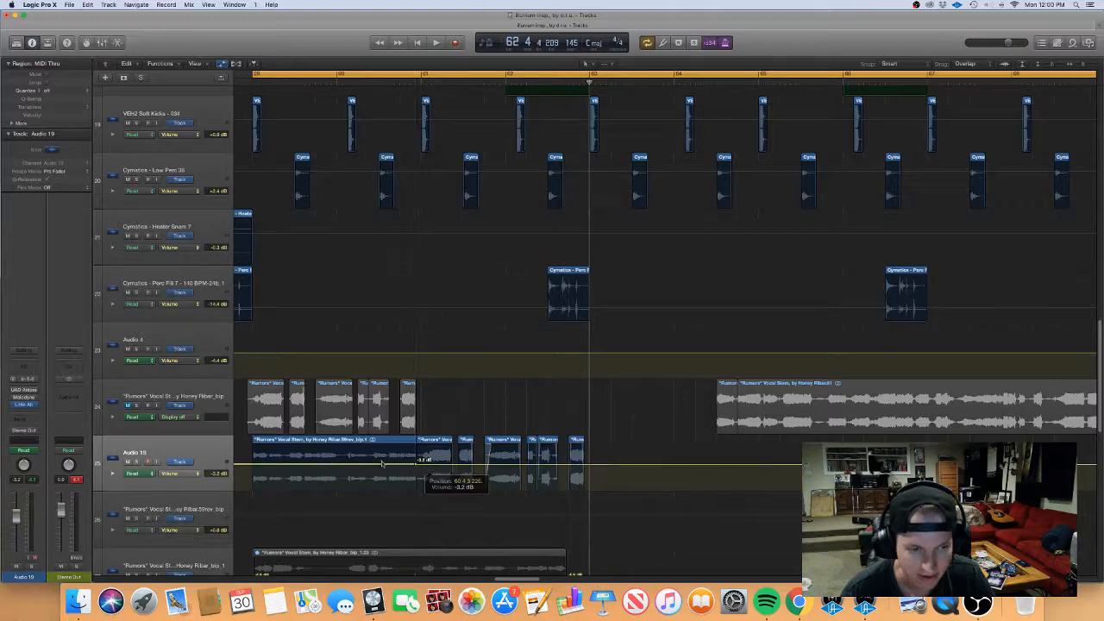
Step: Transfer the duplicated track's full vocal pattern into Melodyne by playing it from bar 59 to about bar 64
left_click(173, 454)
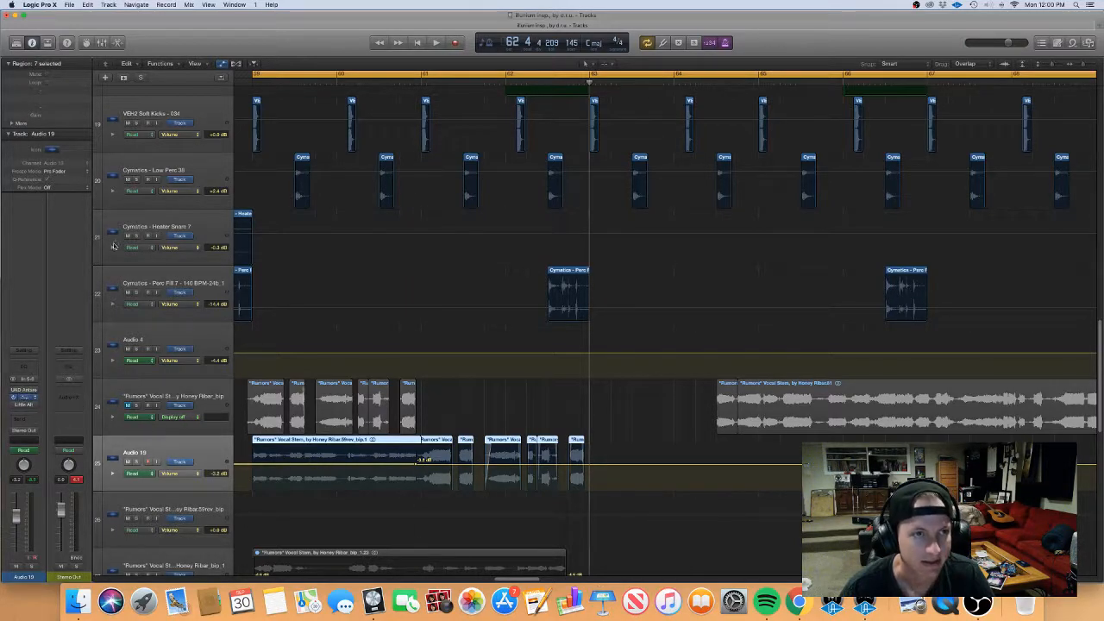
left_click(27, 392)
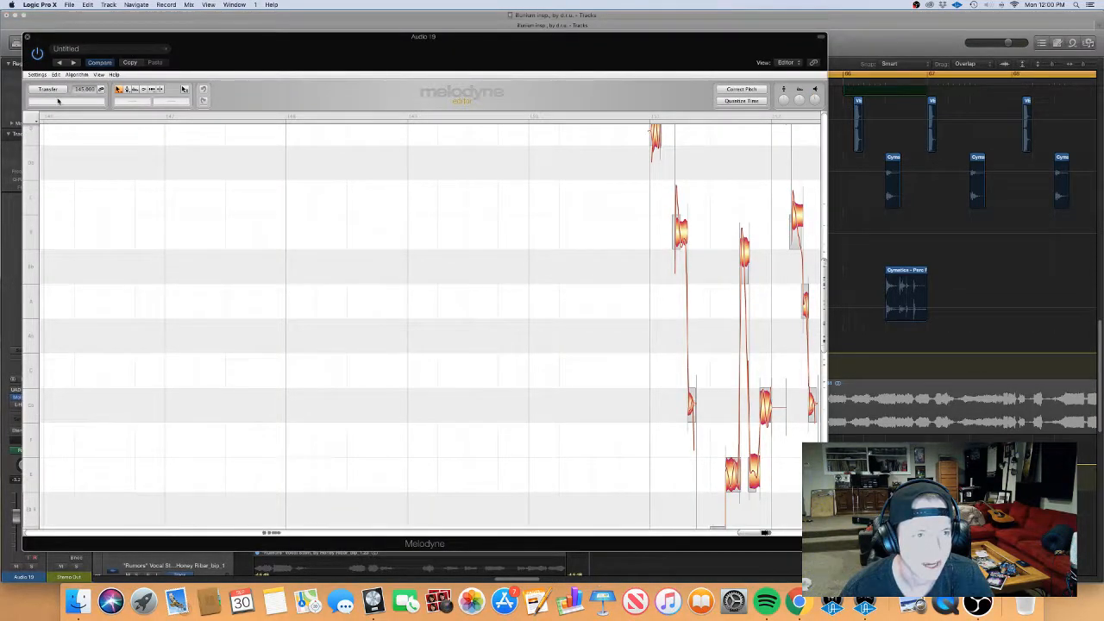
left_click_drag(278, 65, 682, 240)
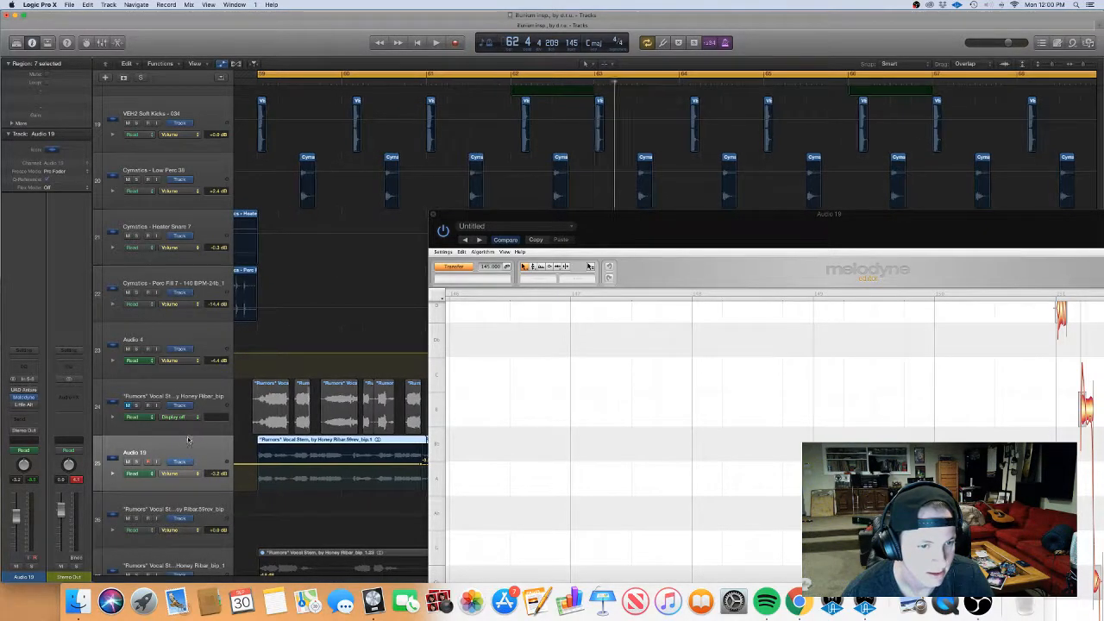
scroll(291, 448, "down", 5)
left_click_drag(1032, 225, 654, 118)
left_click_drag(849, 176, 856, 200)
mouse_move(707, 129)
left_mouse_down()
mouse_move(912, 341)
mouse_move(937, 302)
mouse_move(912, 382)
mouse_move(708, 174)
mouse_move(704, 111)
left_mouse_up()
key("space")
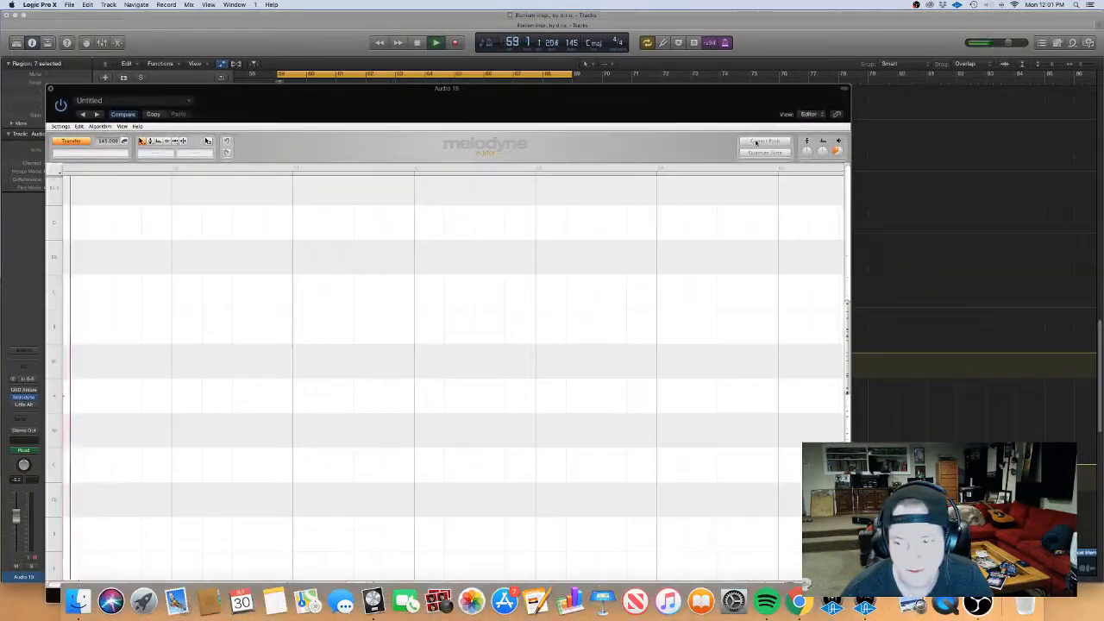
left_click_drag(615, 120, 1040, 173)
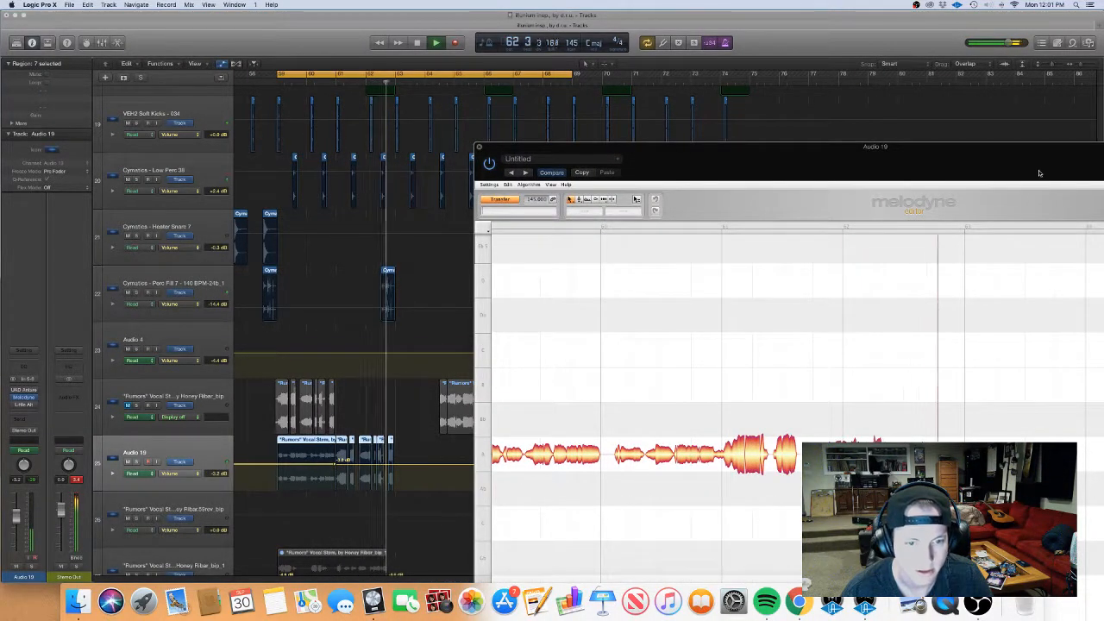
left_click_drag(1039, 174, 894, 156)
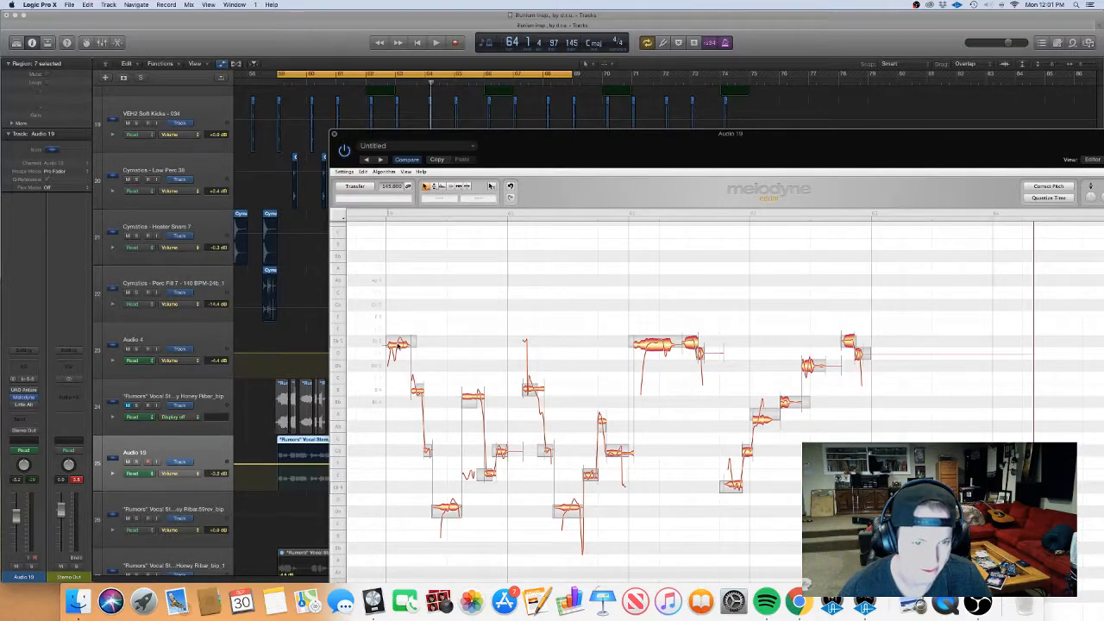
Step: Retune the bar 59 notes in Melodyne: first note to B4, second to Db5, low note to D4, and the following high note to B4
left_click_drag(399, 346, 419, 367)
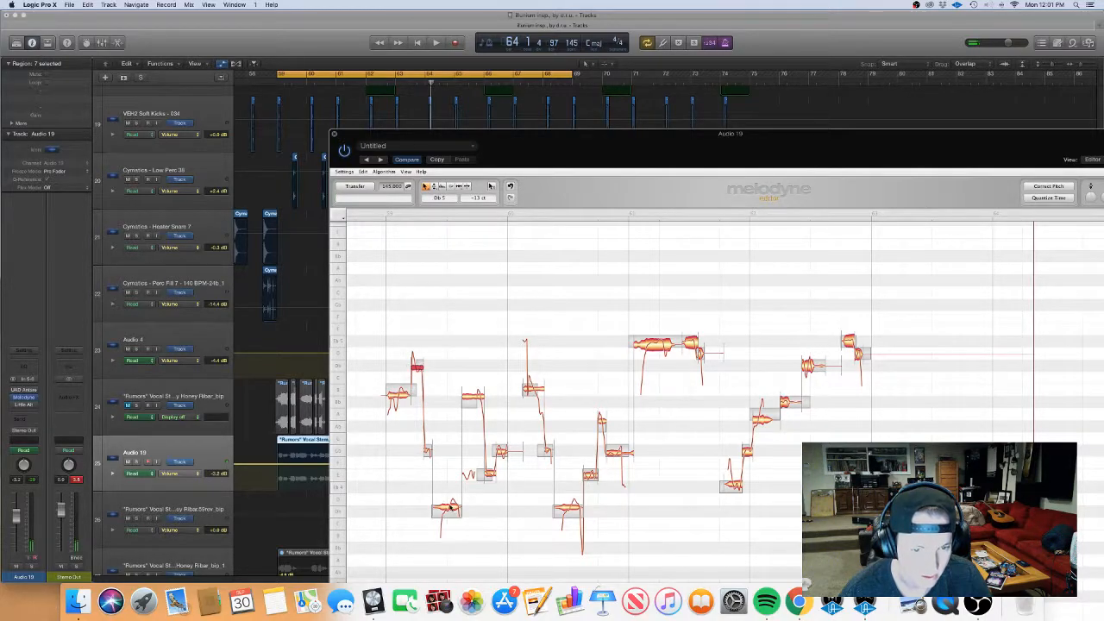
left_click_drag(452, 506, 452, 501)
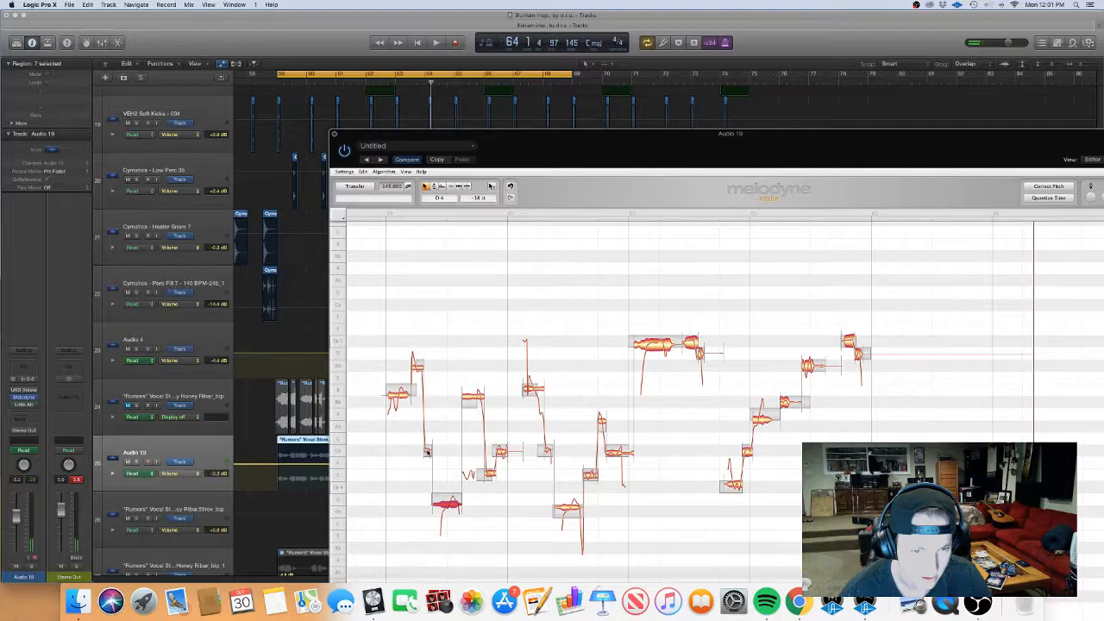
left_click(478, 398)
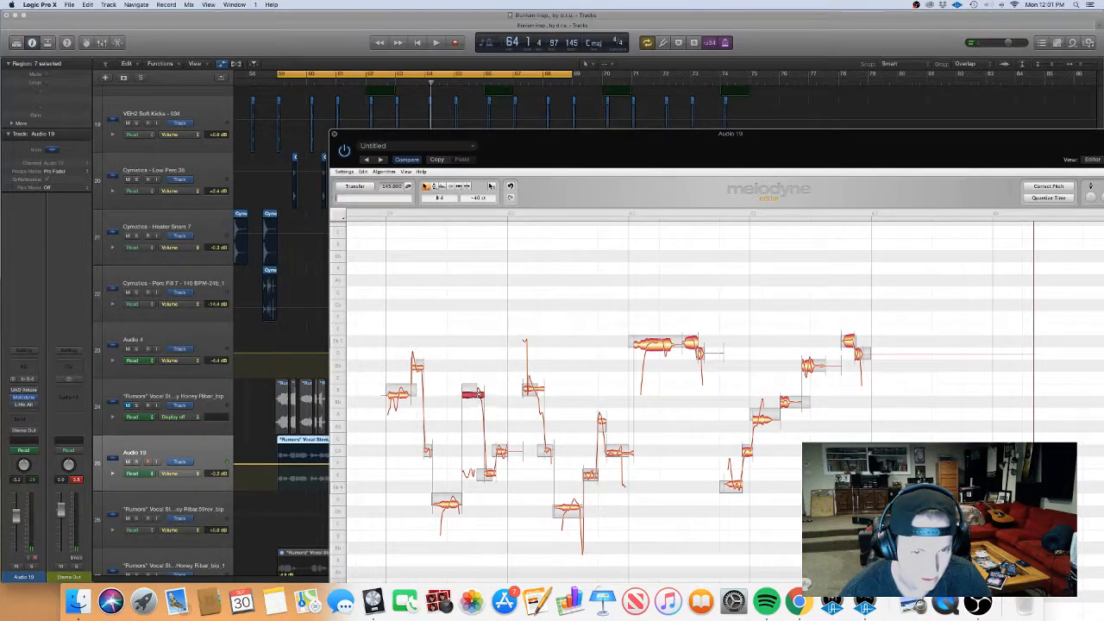
Step: Lower the long bar 61 note to B4 and the bar's last note to A4, then raise the two off-pitch notes around bar 62, the second to A4
left_click_drag(659, 345, 662, 395)
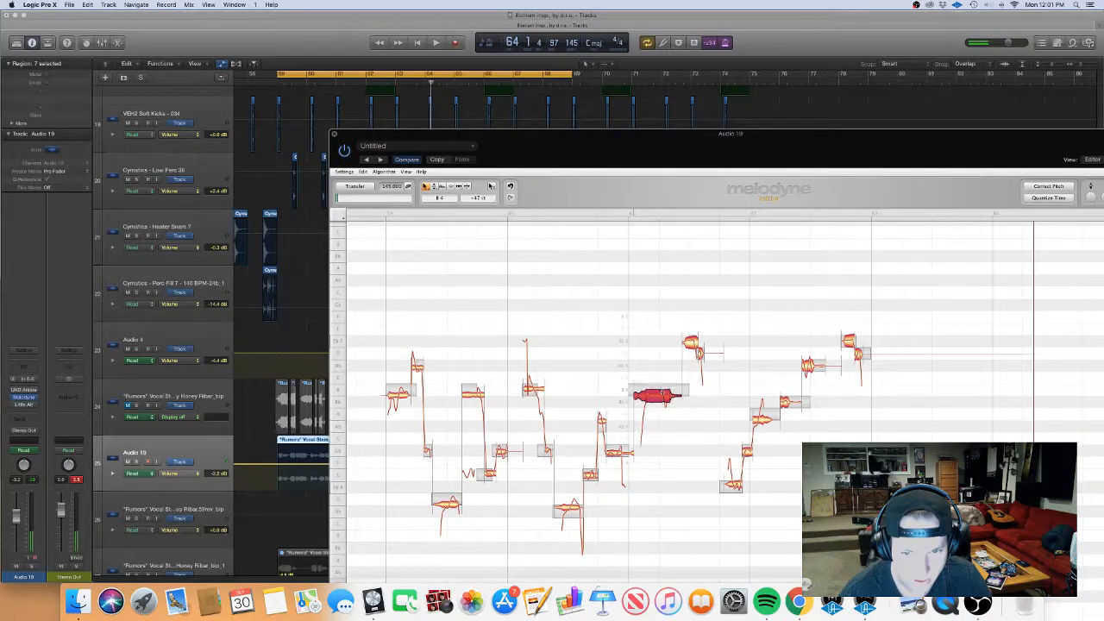
left_click_drag(692, 344, 701, 418)
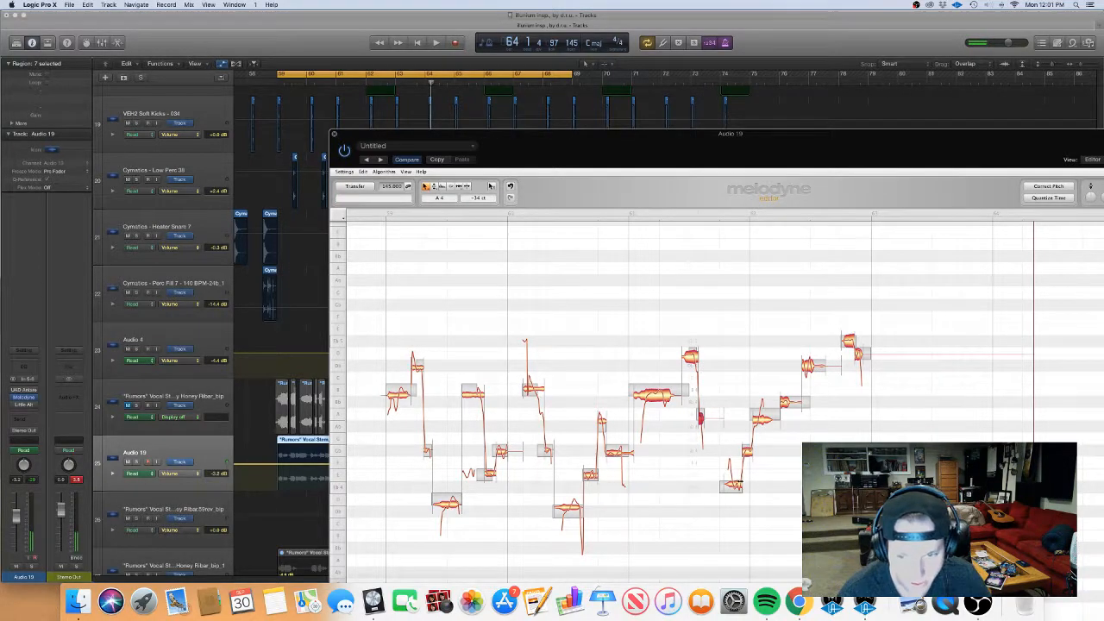
left_click_drag(736, 489, 736, 473)
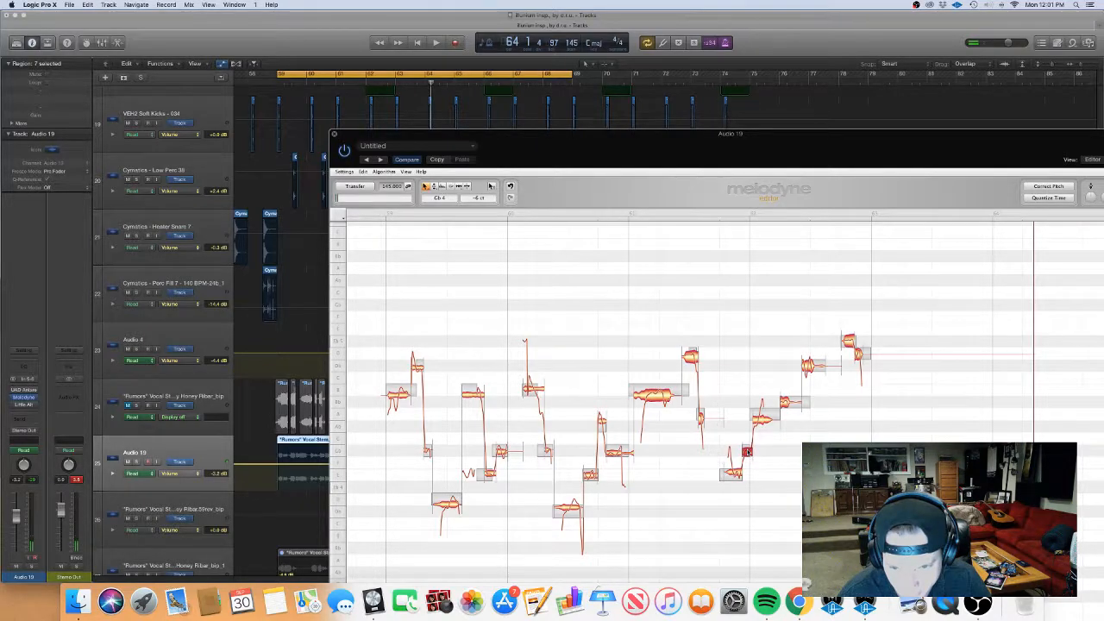
left_click_drag(764, 421, 764, 412)
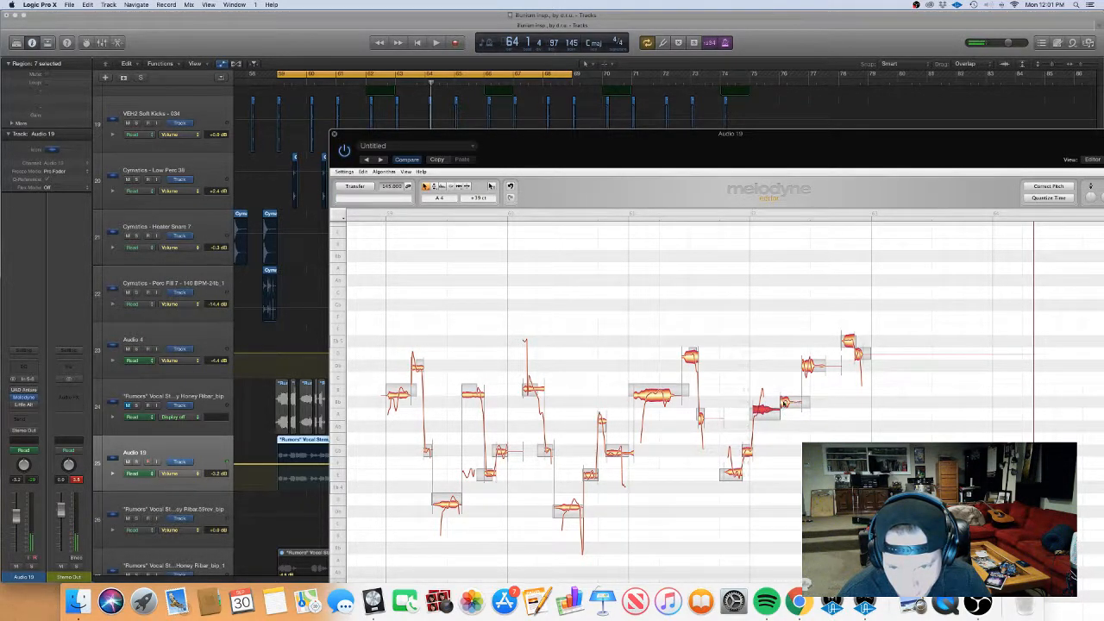
Step: Lower the remaining bar 62 notes in Melodyne to Gb4 and C5, and the closing pair down to a final Db5
left_click_drag(787, 406, 787, 450)
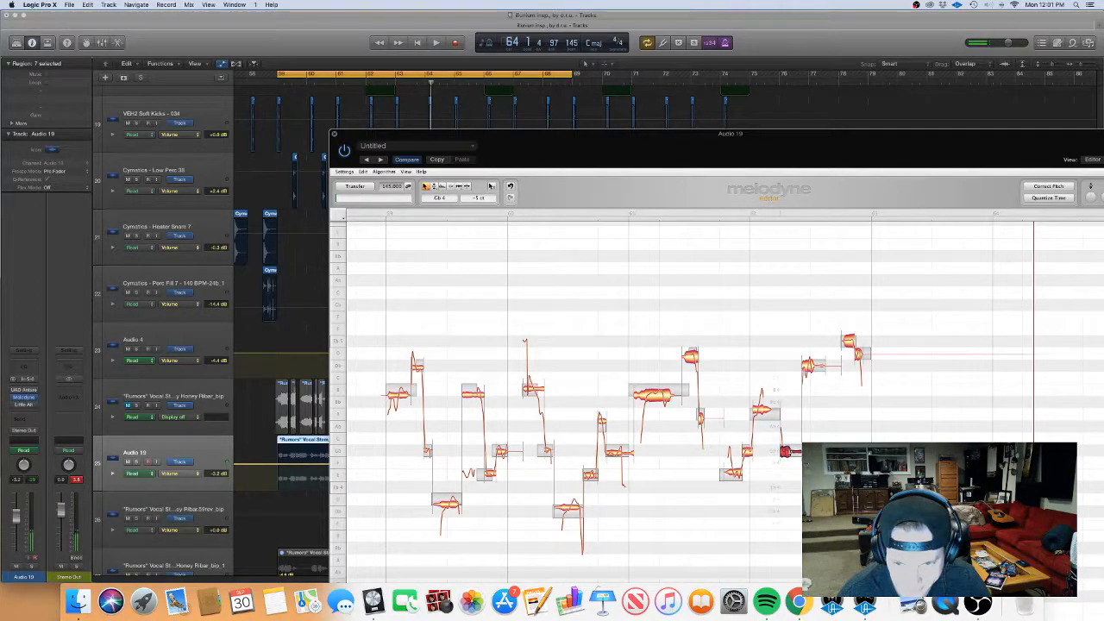
left_click_drag(808, 370, 808, 386)
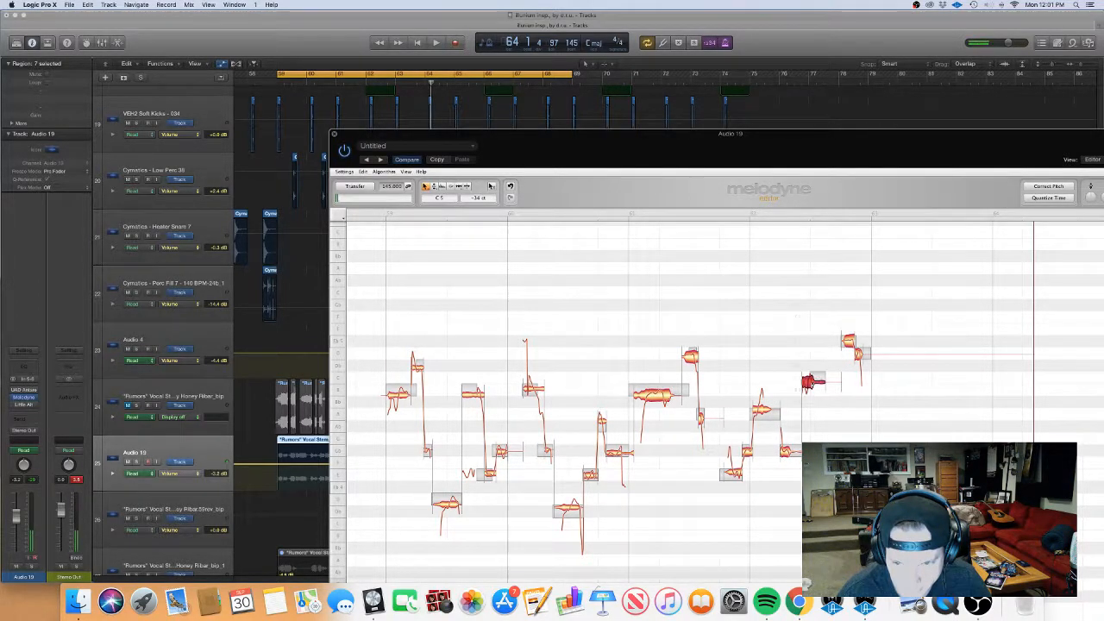
left_click_drag(850, 343, 859, 367)
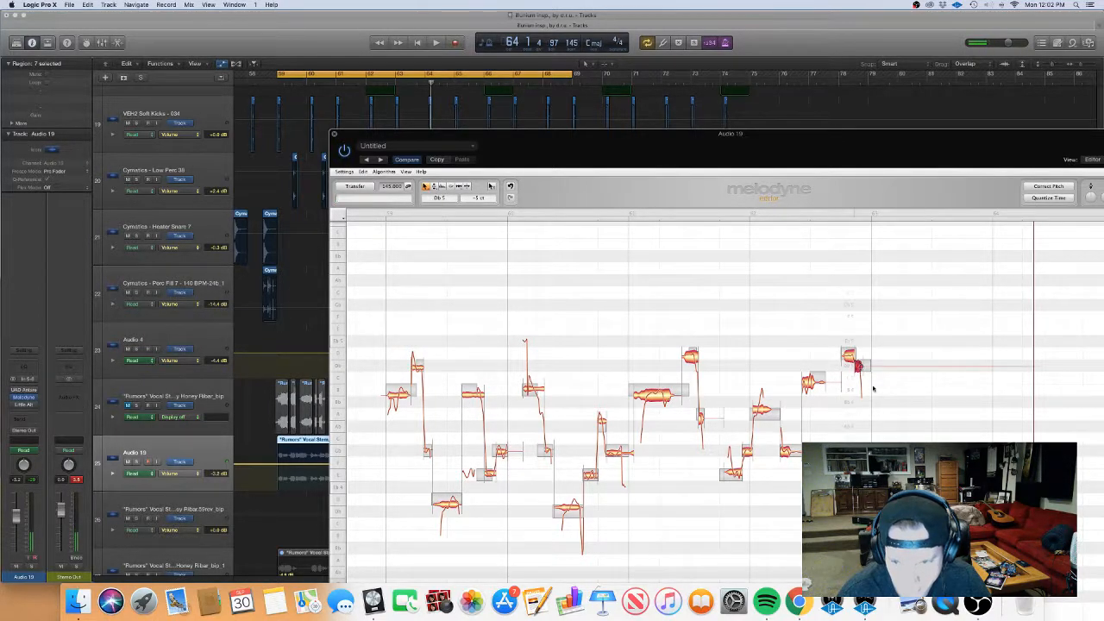
Step: Play back the retuned vocal from bar 59 with the whole note pattern in view in Melodyne
scroll(847, 377, "right", 10)
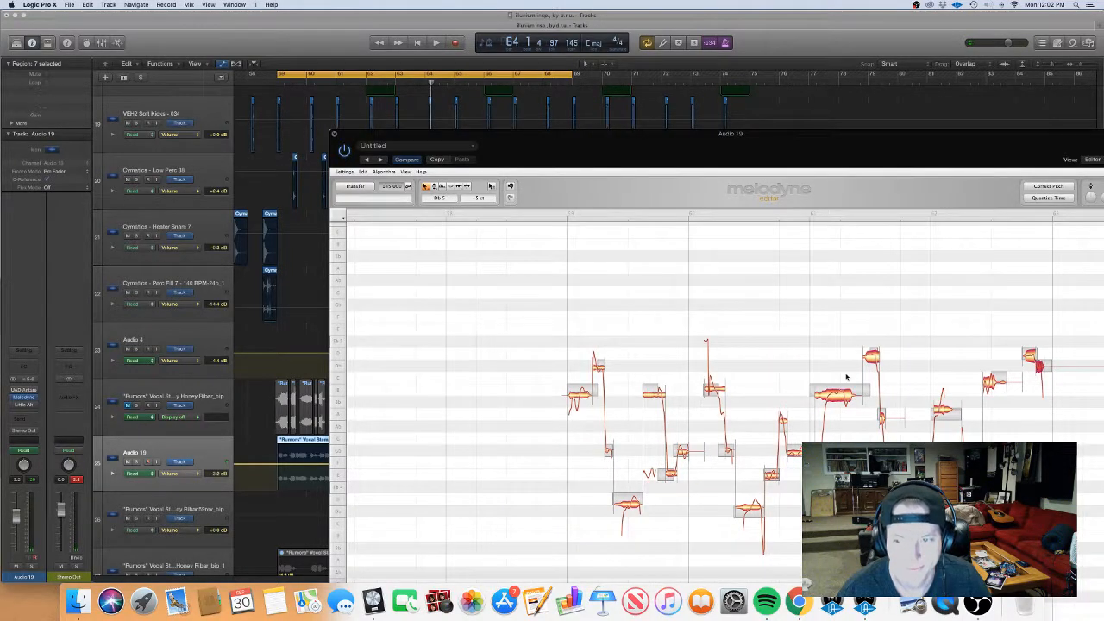
scroll(846, 377, "left", 5)
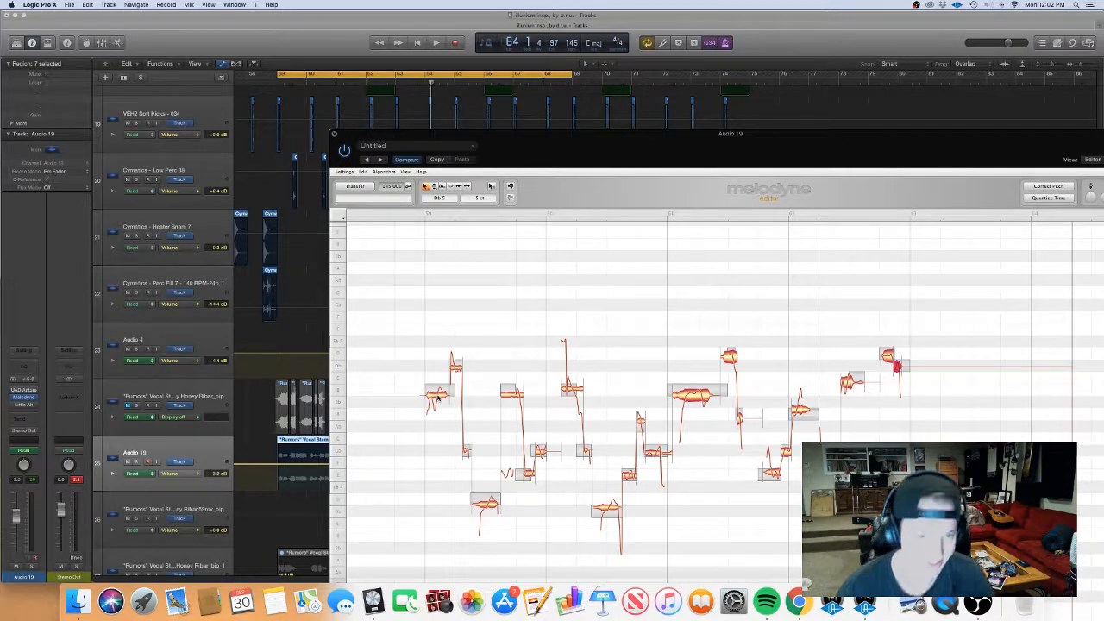
key("space")
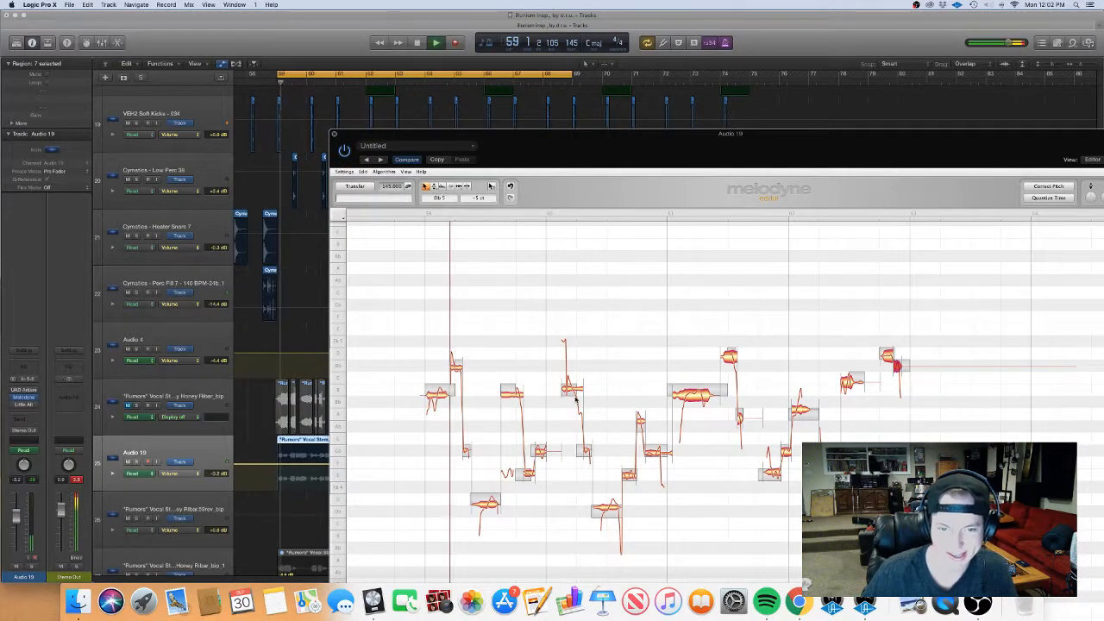
left_click_drag(1057, 148, 880, 140)
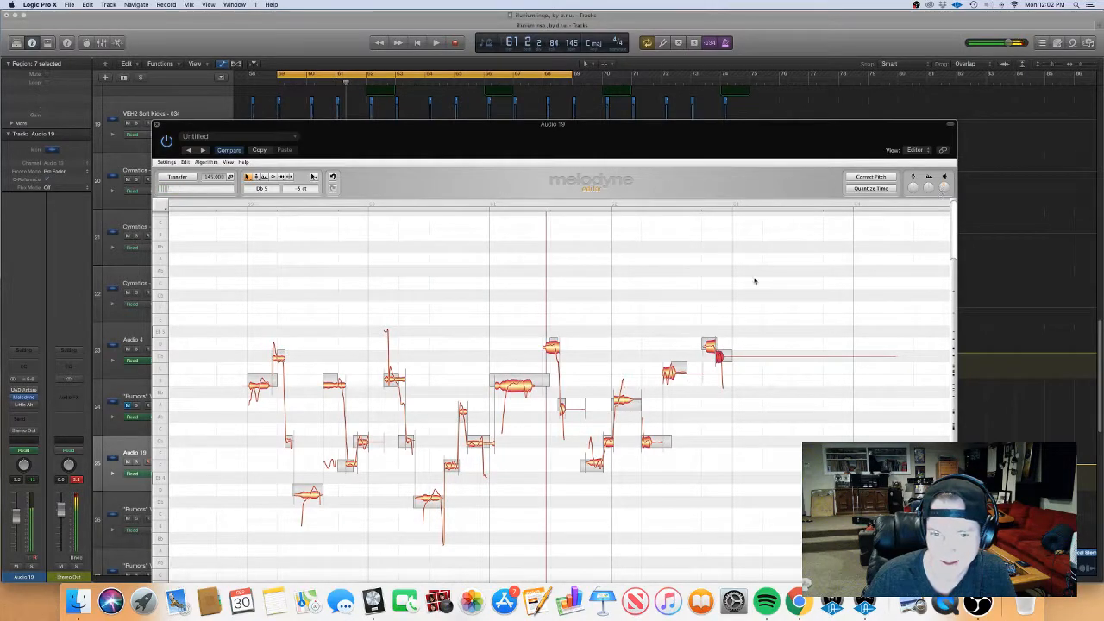
key("space")
Step: Select all Melodyne notes from bar 61 onward and lower their amplitude by 5.49 dB
left_click_drag(777, 479, 509, 310)
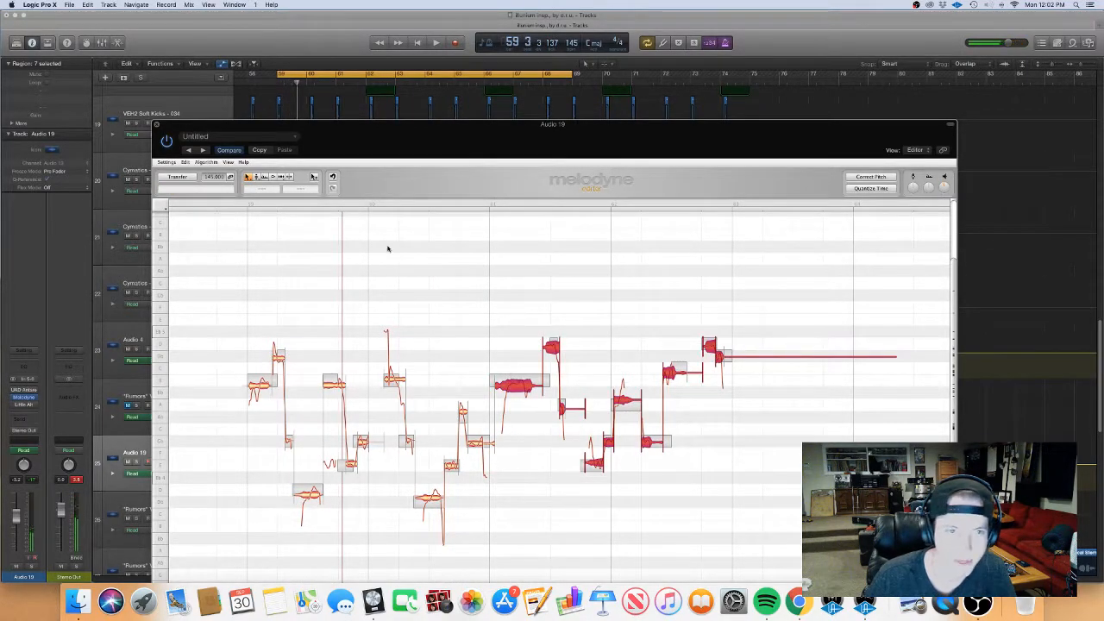
left_click(256, 177)
left_click(265, 176)
left_click(275, 177)
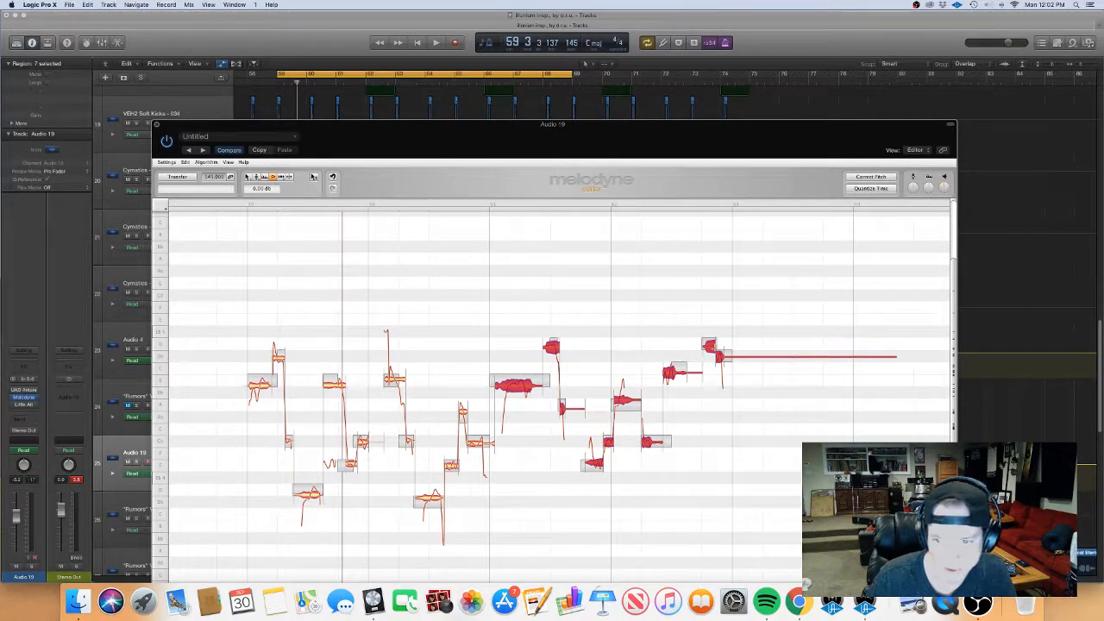
left_click_drag(518, 393, 523, 418)
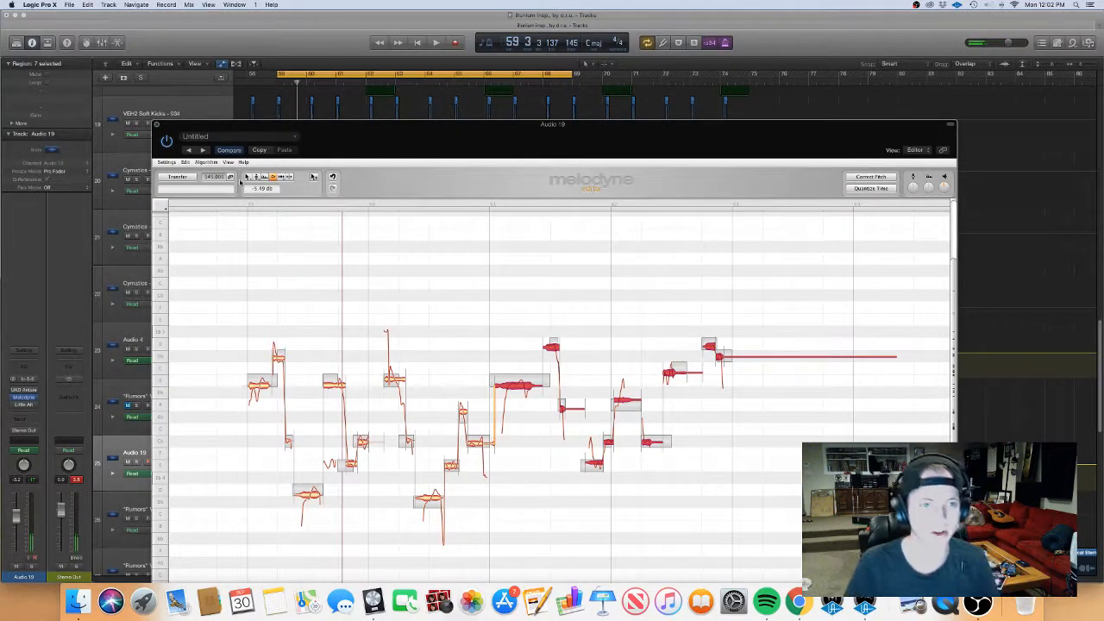
Step: Play back the level-adjusted vocal against the beat from bar 59
key("space")
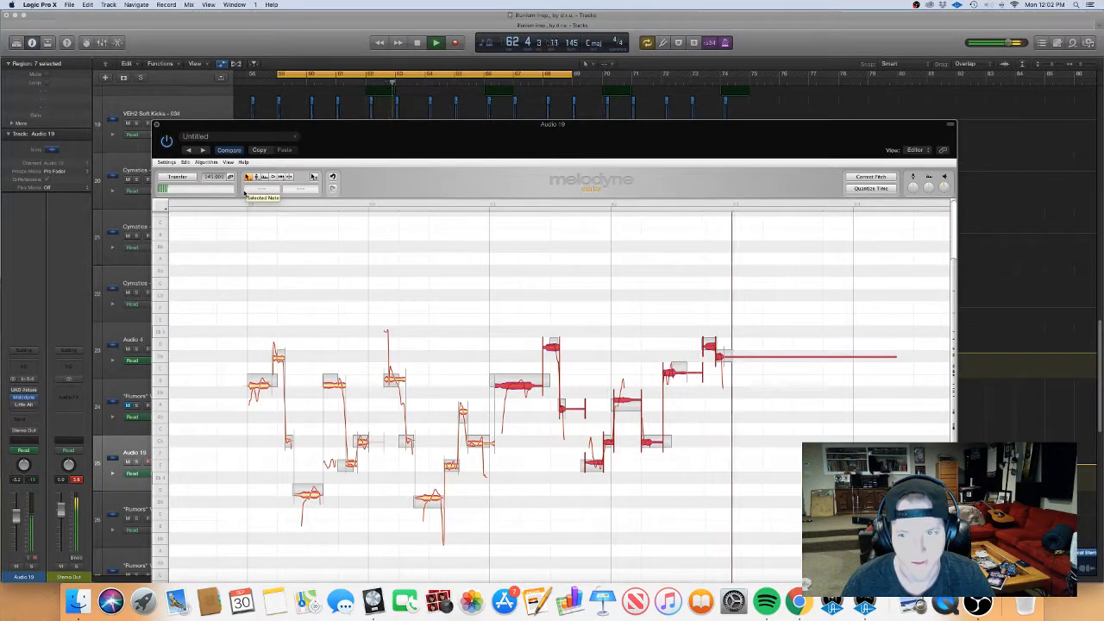
key("space")
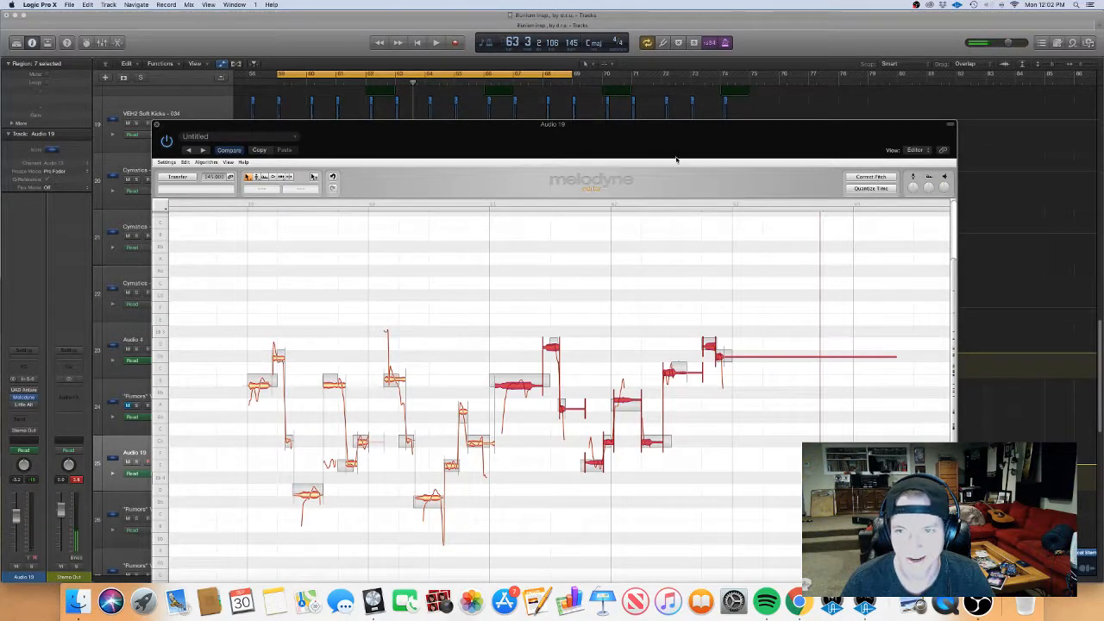
key("space")
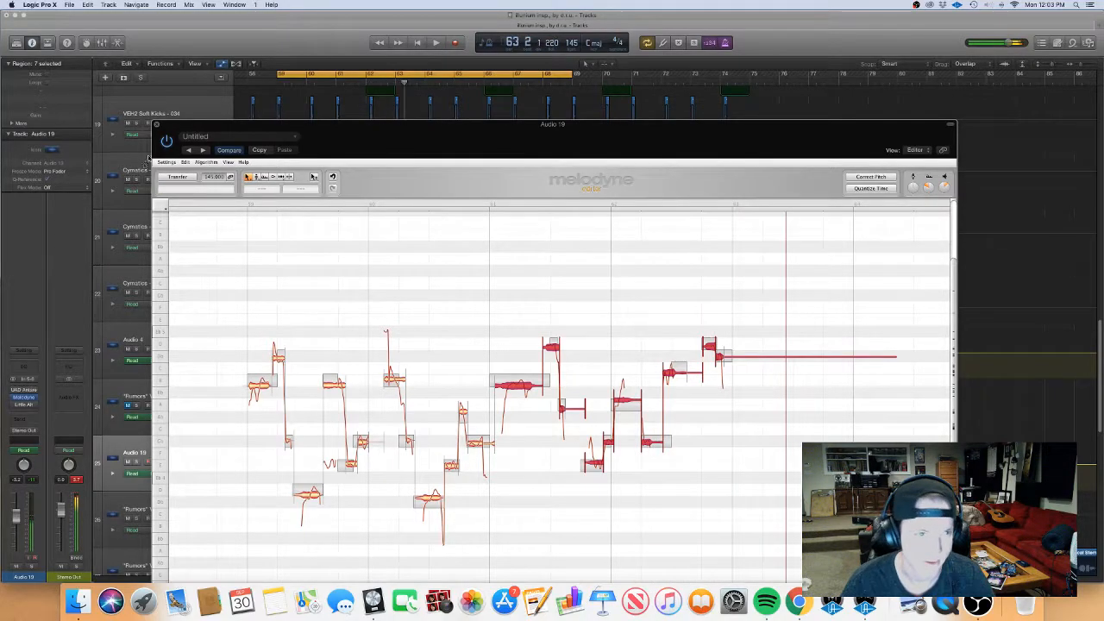
Step: Close the Melodyne window and save the project
left_click(156, 125)
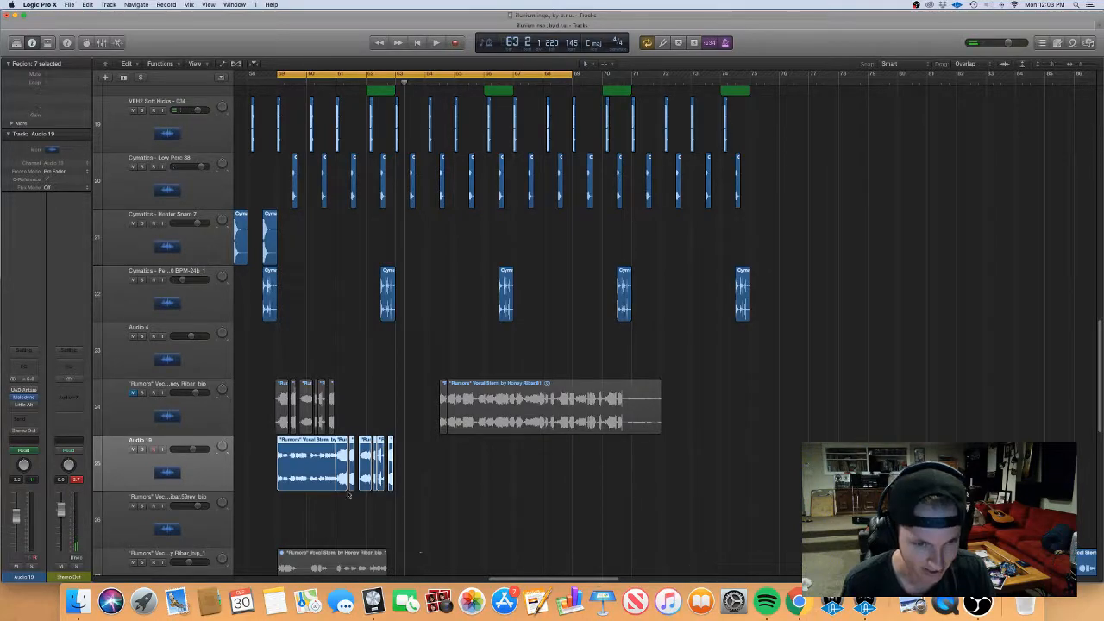
key("super+s")
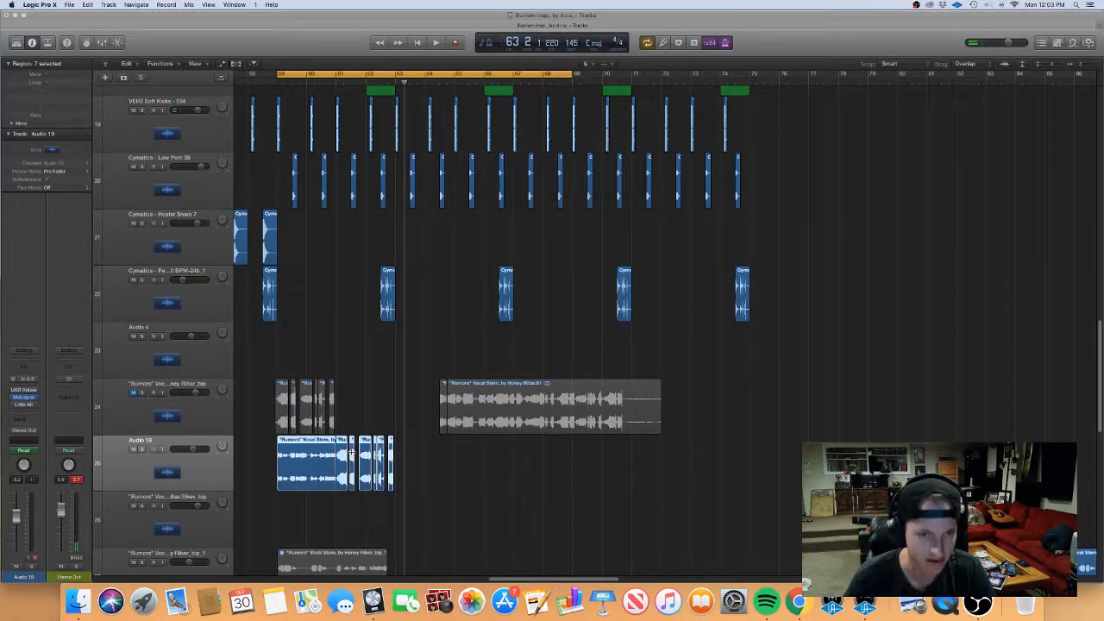
Step: Split the long first vocal region on the Audio 19 track at about bar 60
key("super+Right")
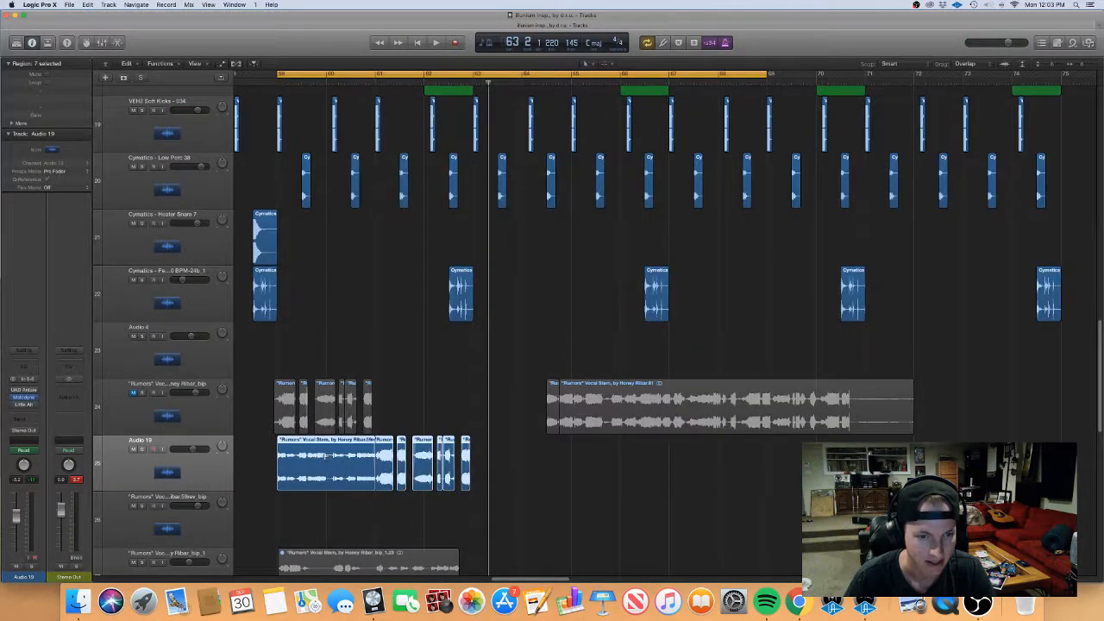
double_click(327, 457)
mouse_move(342, 458)
left_mouse_down()
mouse_move(510, 459)
mouse_move(280, 522)
mouse_move(393, 471)
mouse_move(345, 470)
left_mouse_up()
left_click(313, 532)
left_click(197, 483)
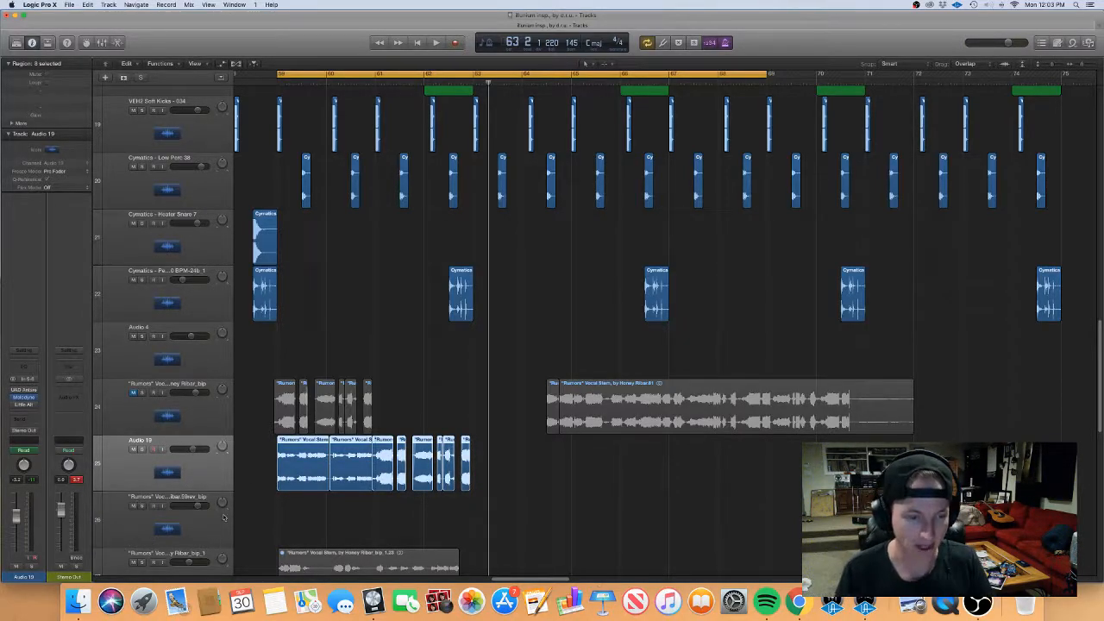
Step: Bounce all the Audio 19 vocal regions in place to a new track and mute the Audio 19 track
left_click(264, 469)
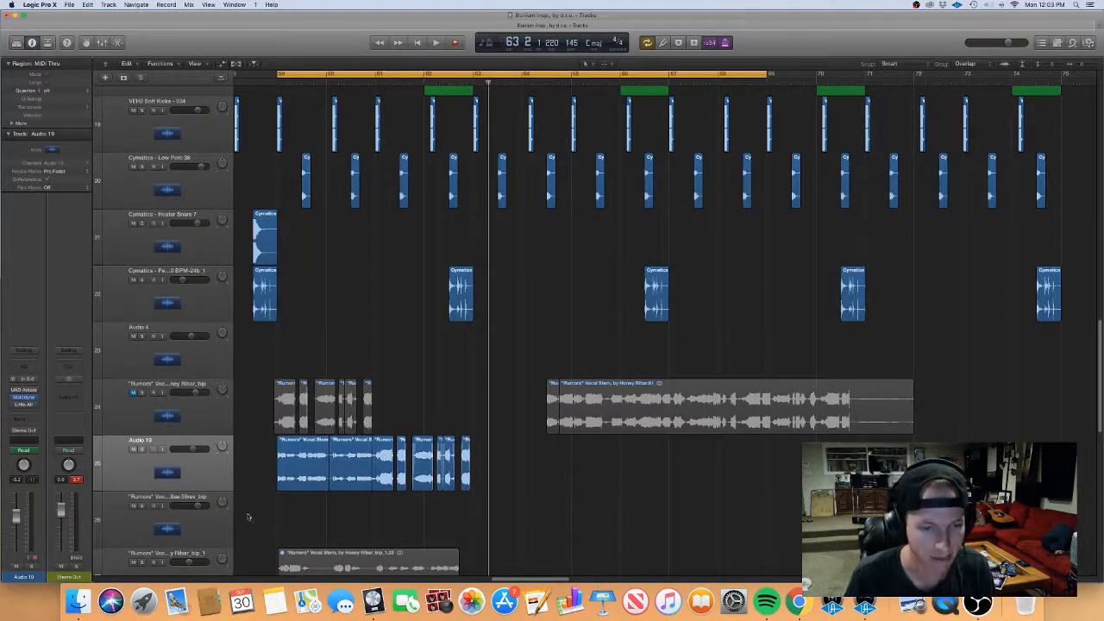
left_click_drag(268, 470, 497, 471)
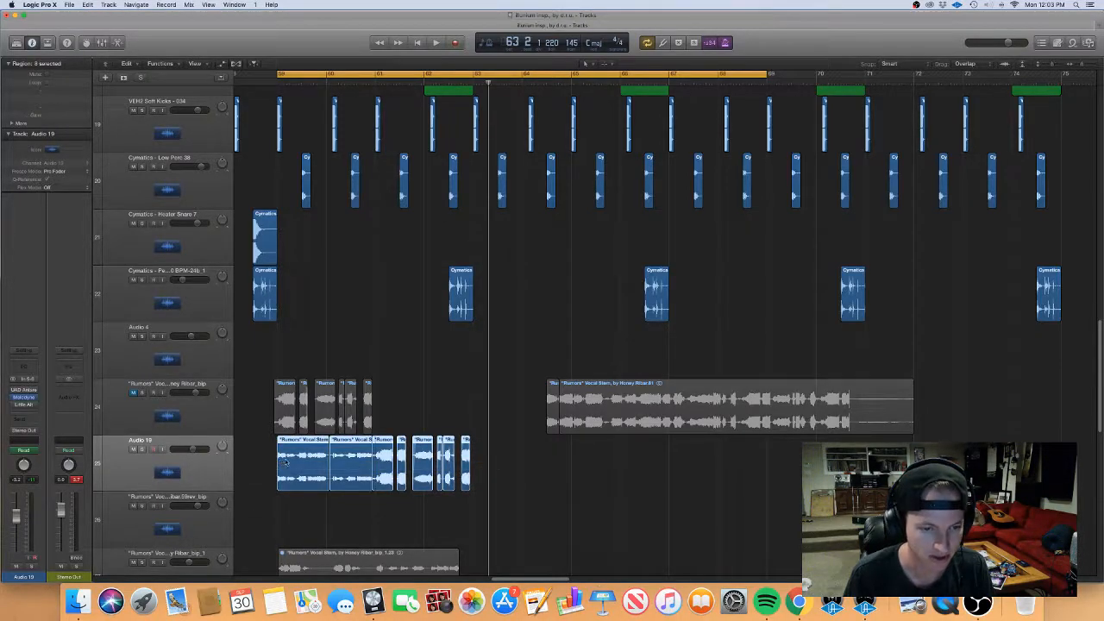
key("ctrl+b")
key("Return")
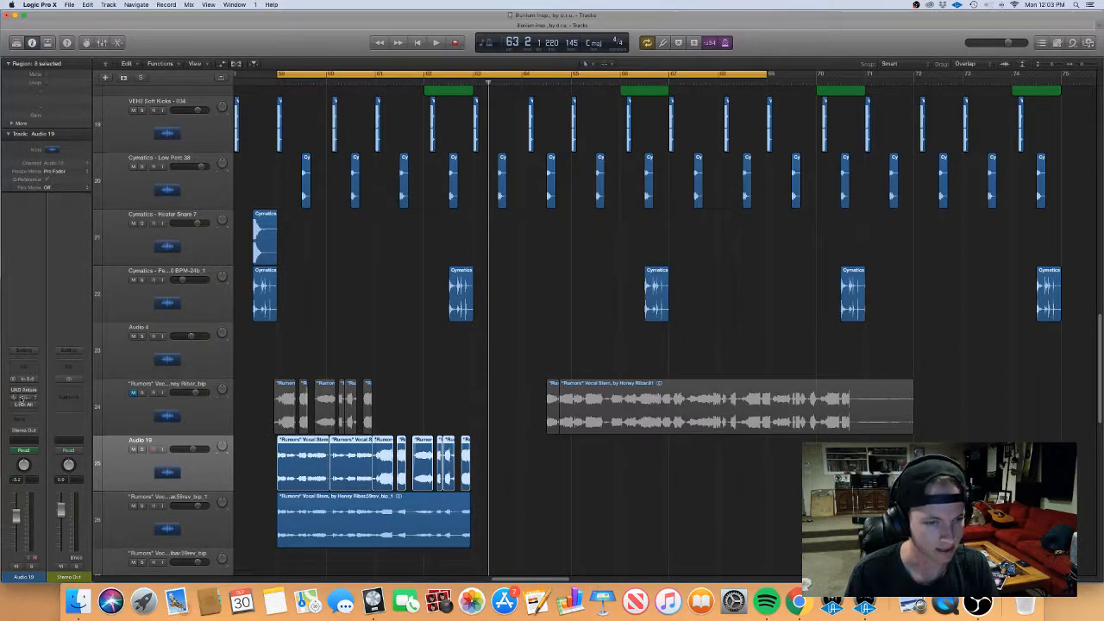
left_click(133, 449)
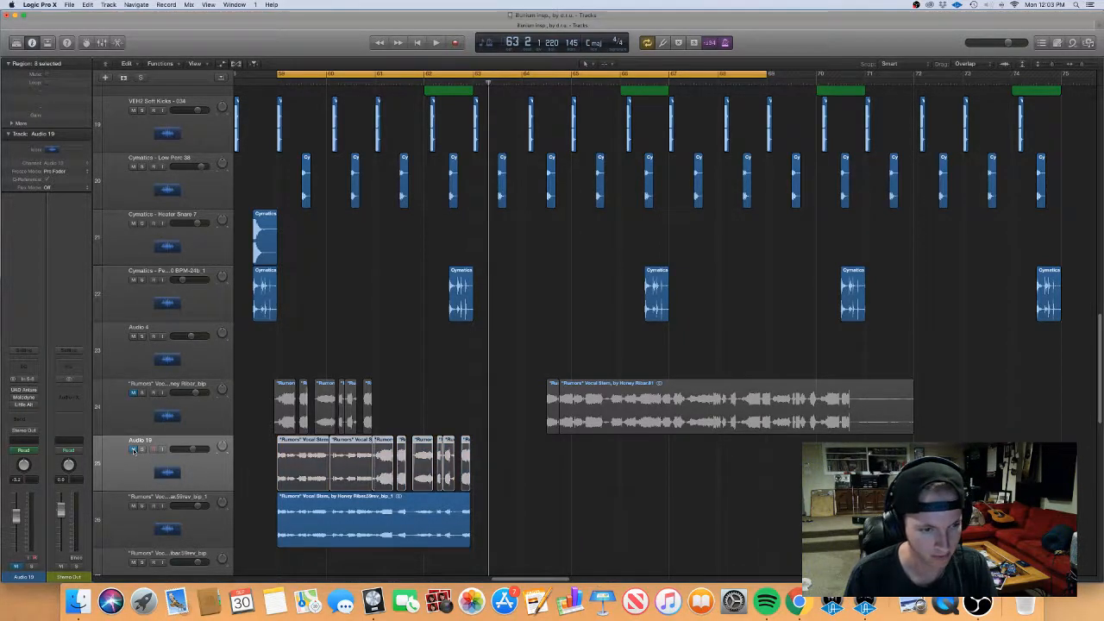
Step: Play back the newly bounced "Rumors" vocal track from bar 59 with the beat
left_click(176, 524)
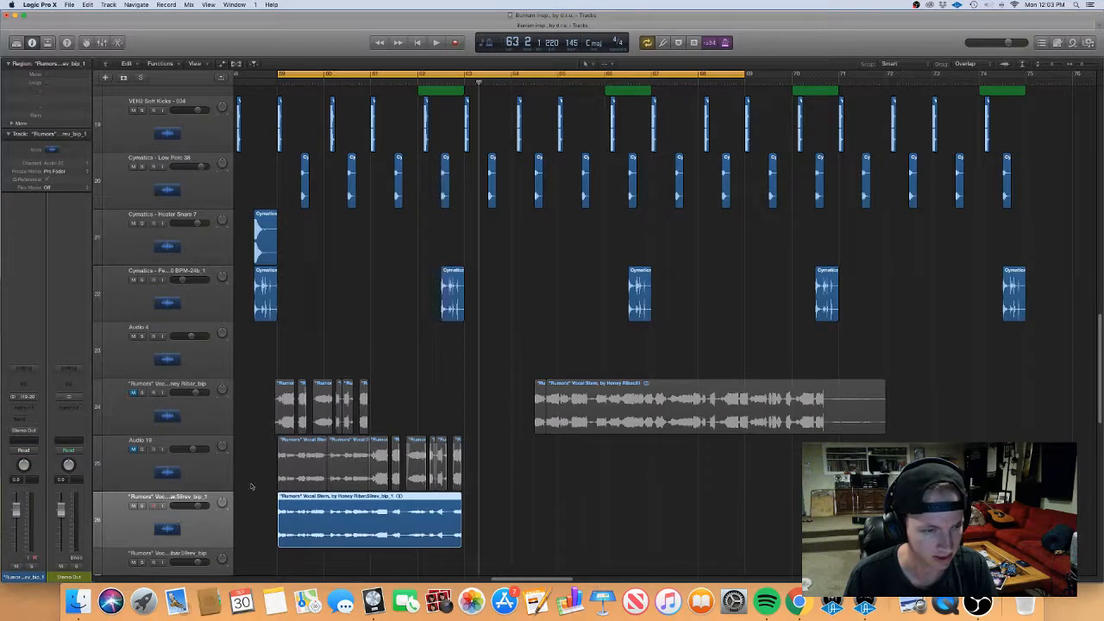
key("space")
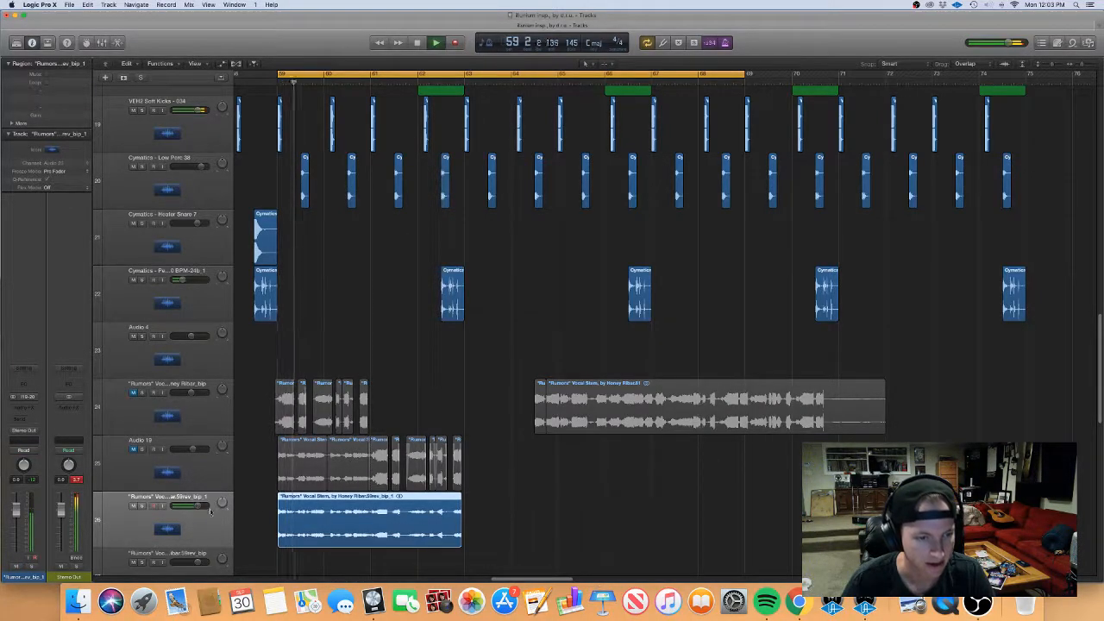
key("super+Right")
key("super+Right")
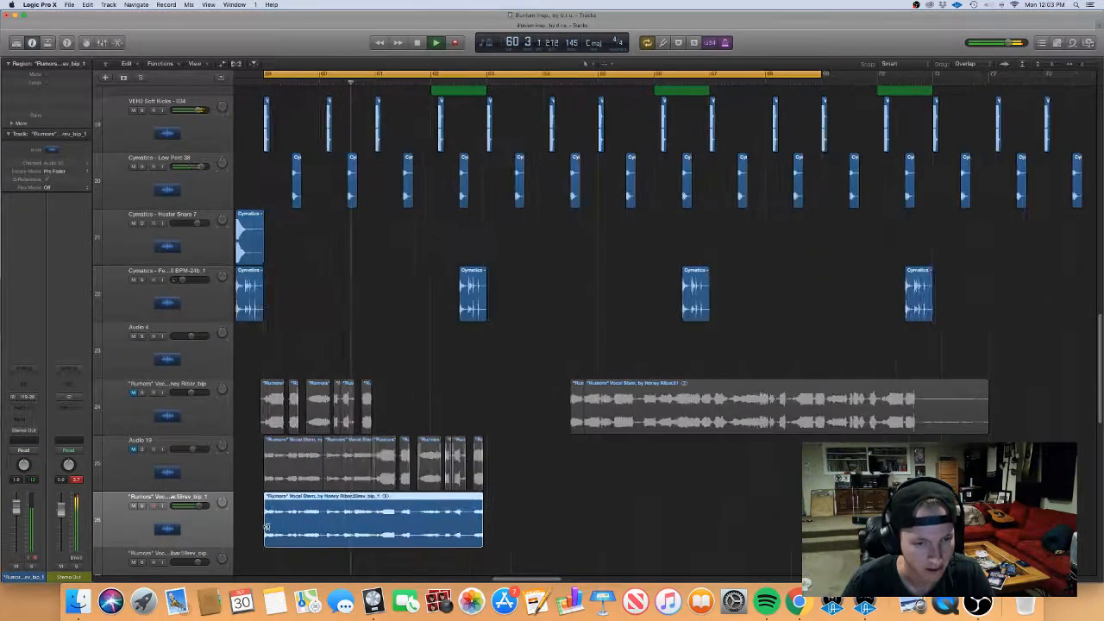
scroll(266, 534, "left", 1)
key("space")
key("space")
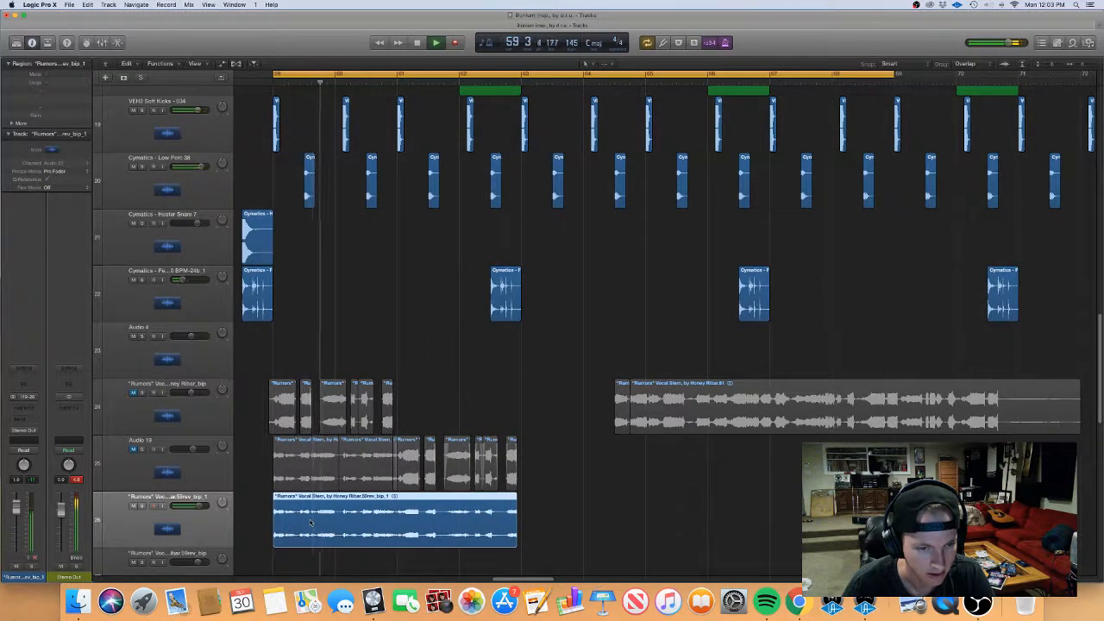
Step: Split the bounced vocal region at bar 60 and again about a third of the way into bar 59
left_click(336, 521)
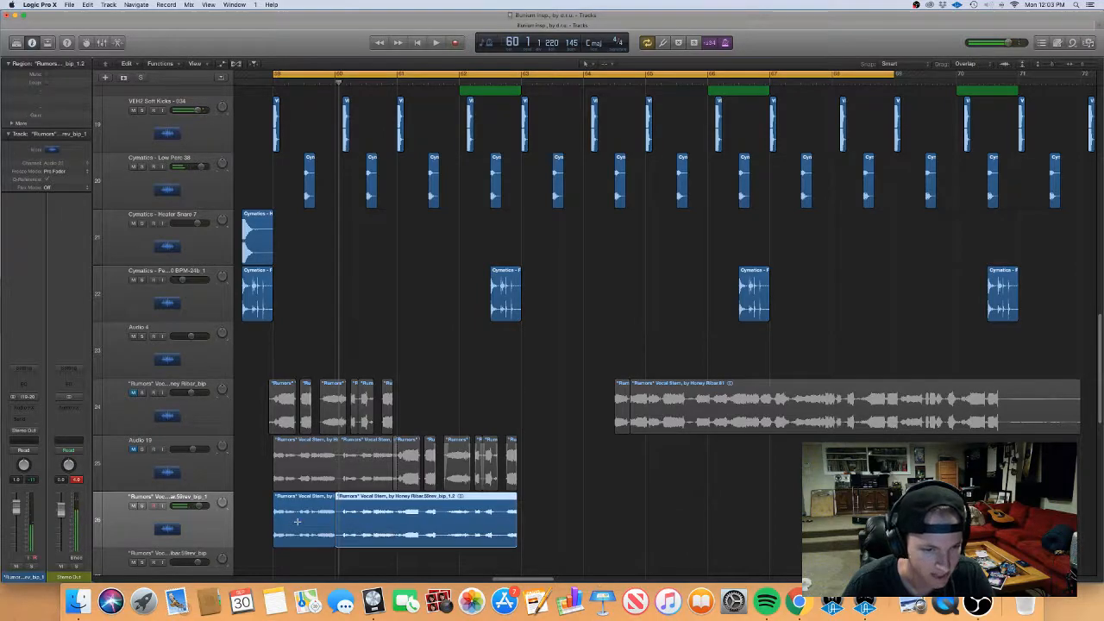
left_click(301, 520)
key("super+z")
left_click(296, 521)
Step: Copy the short chop between the two cuts to the empty space near bar 64 and convert the copy to a new audio file
left_click_drag(306, 518, 590, 527)
right_click(590, 527)
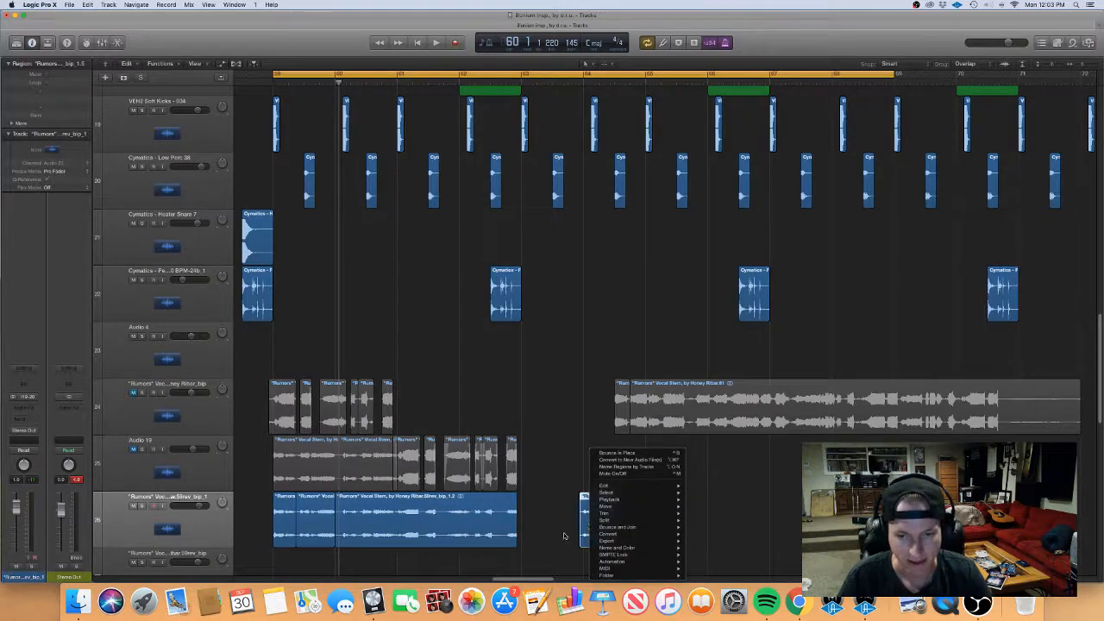
left_click(629, 460)
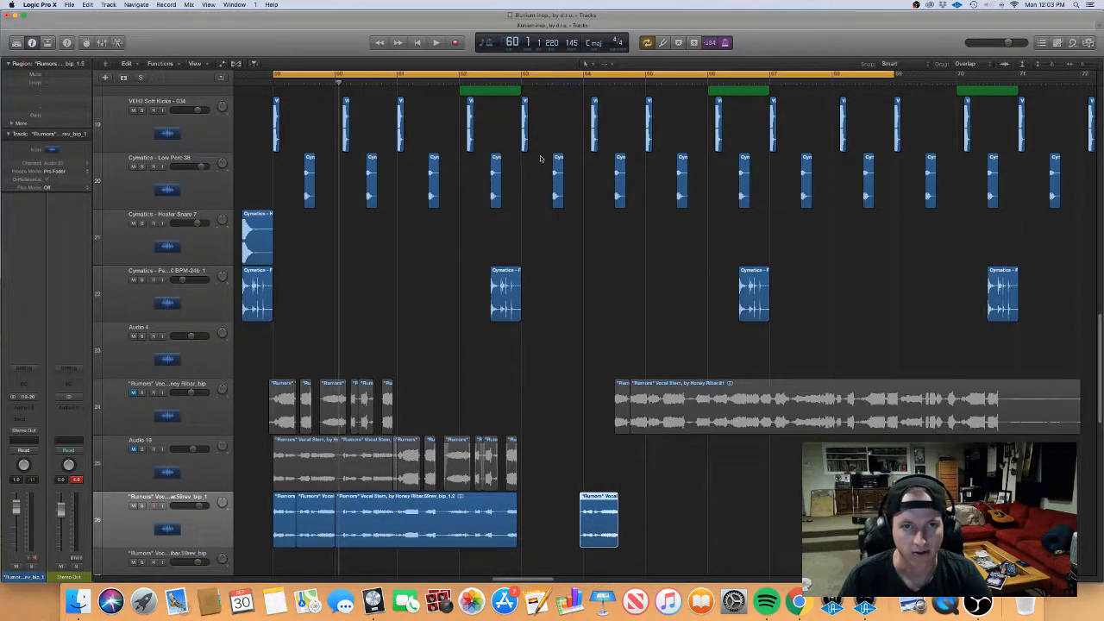
key("Right")
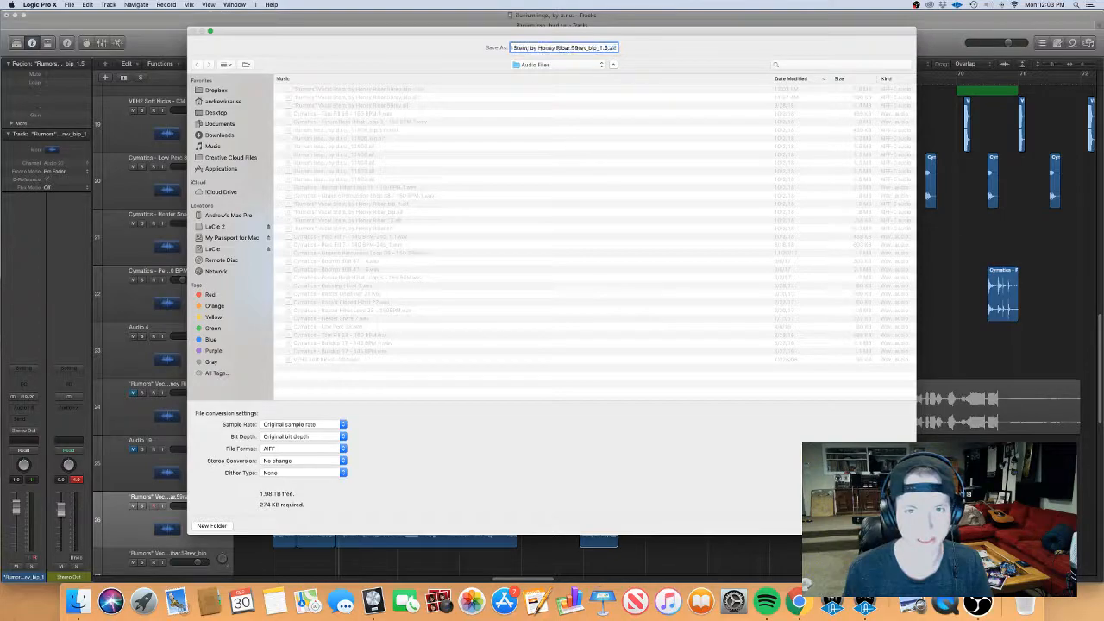